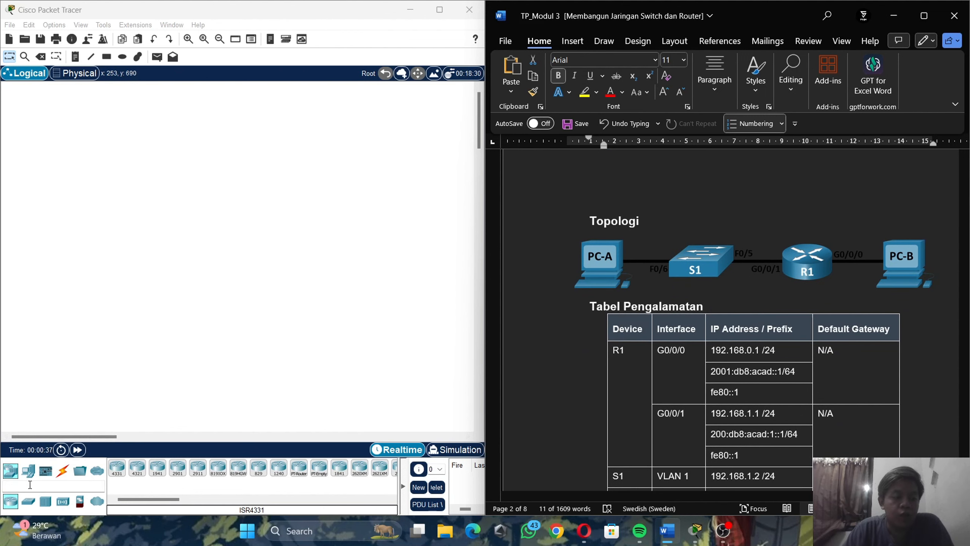
Step: Place an ISR4331 router in the middle of the workspace and a 2960 switch beside it toward the left
{"action": "left_click", "coordinate": [123, 474]}
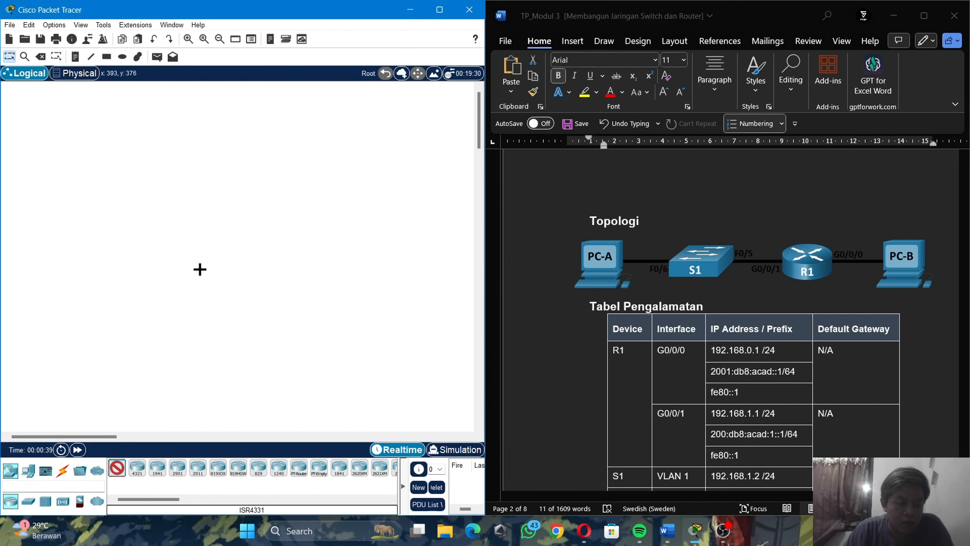
{"action": "left_click", "coordinate": [261, 261]}
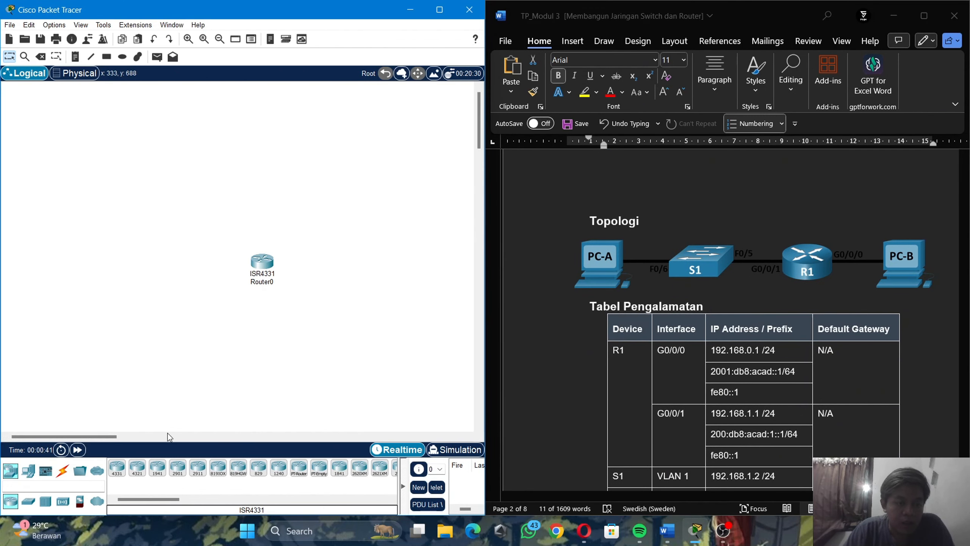
{"action": "left_click", "coordinate": [34, 505]}
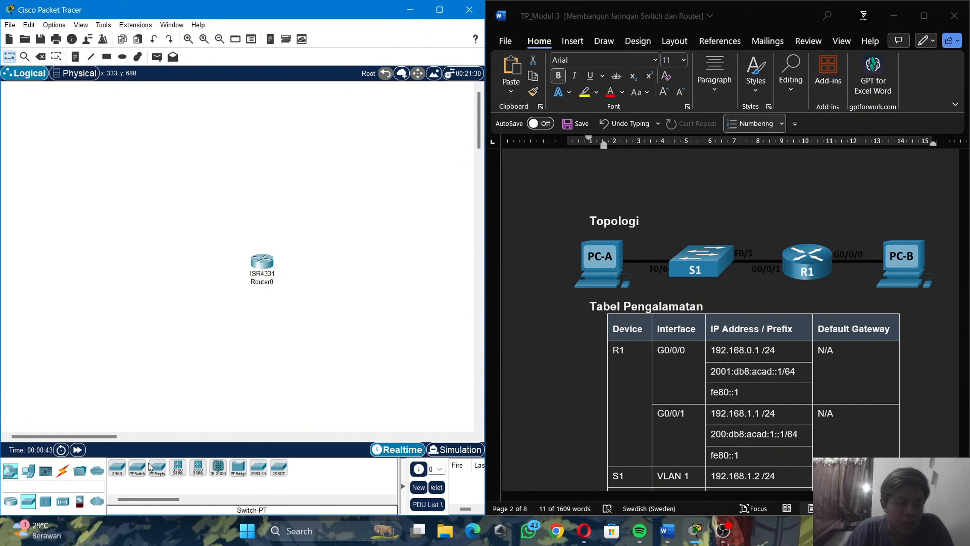
{"action": "left_click", "coordinate": [116, 466]}
{"action": "left_click", "coordinate": [153, 279]}
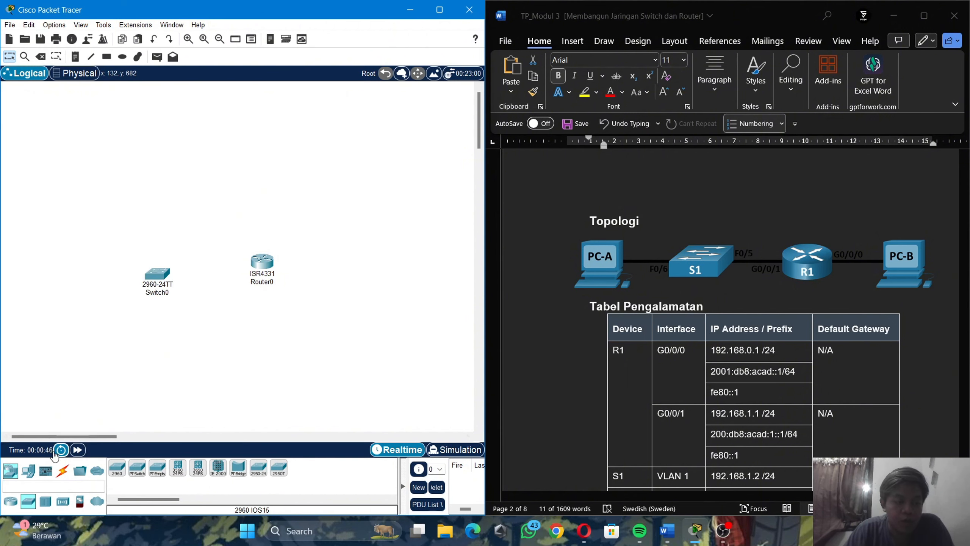
Step: Add two PCs to the topology, one to the right of the router and one to the left of the switch
{"action": "left_click", "coordinate": [28, 469]}
{"action": "left_click", "coordinate": [118, 470]}
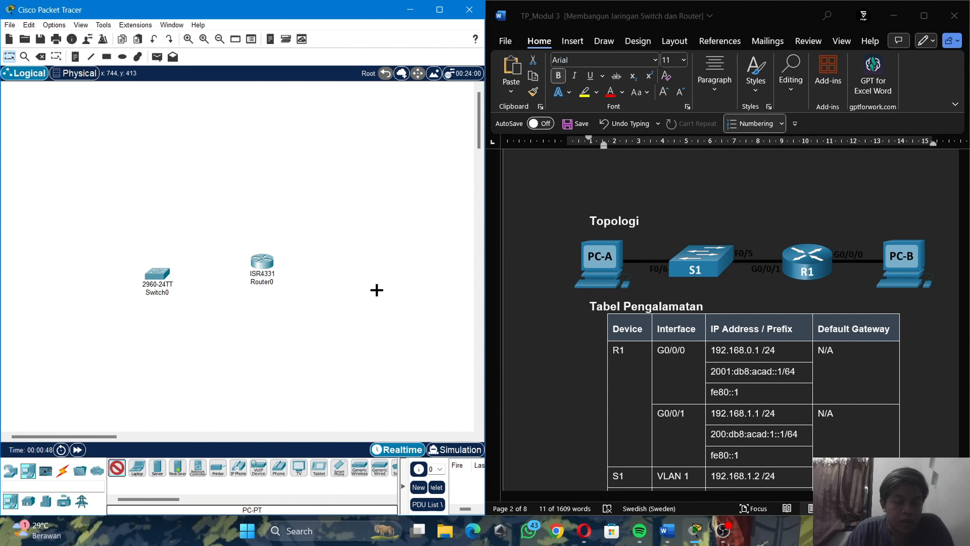
{"action": "left_click", "coordinate": [362, 273]}
{"action": "left_click", "coordinate": [113, 471]}
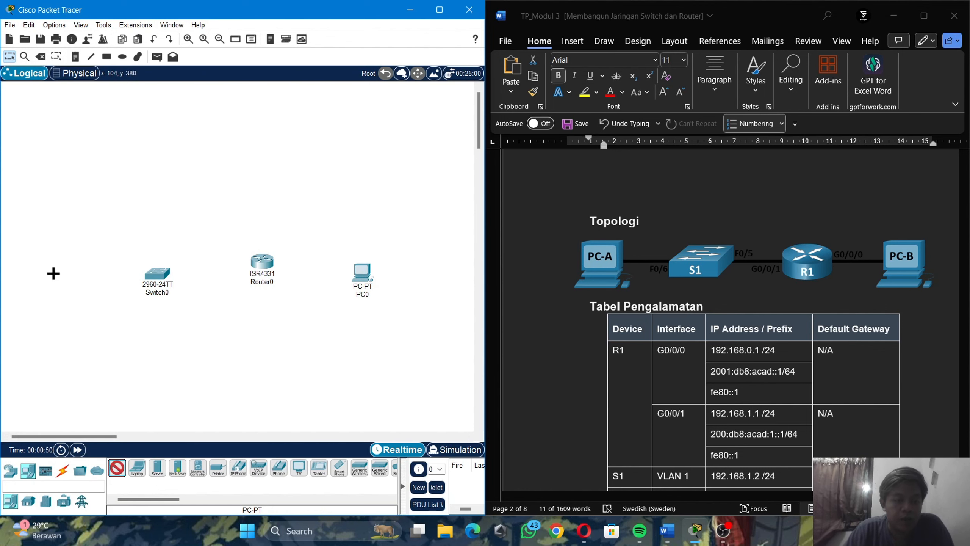
{"action": "left_click", "coordinate": [51, 286]}
Step: Rename the PC beside the switch as PC-A and the PC beside the router as PC-B
{"action": "left_click", "coordinate": [57, 310]}
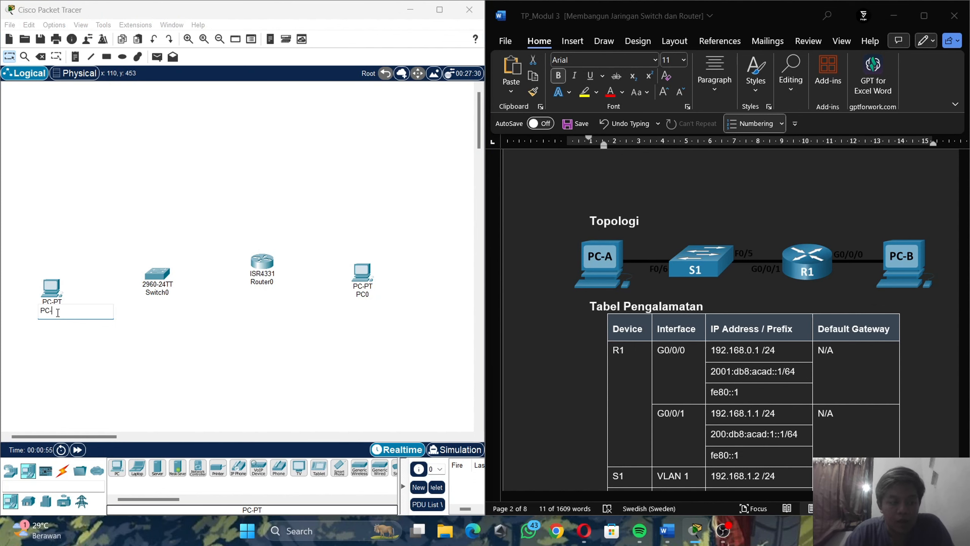
{"action": "type", "text": "PC-A"}
{"action": "key", "text": "Return"}
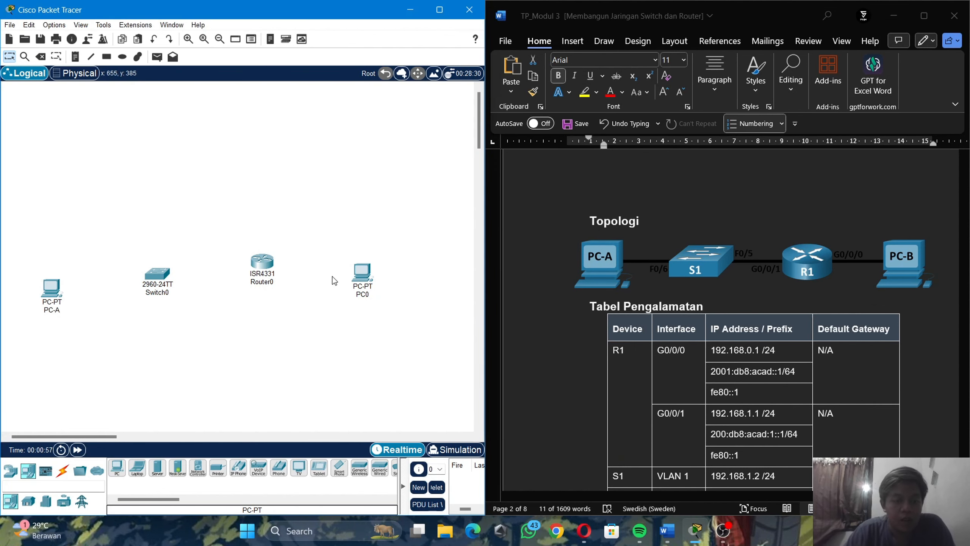
{"action": "left_click", "coordinate": [366, 294]}
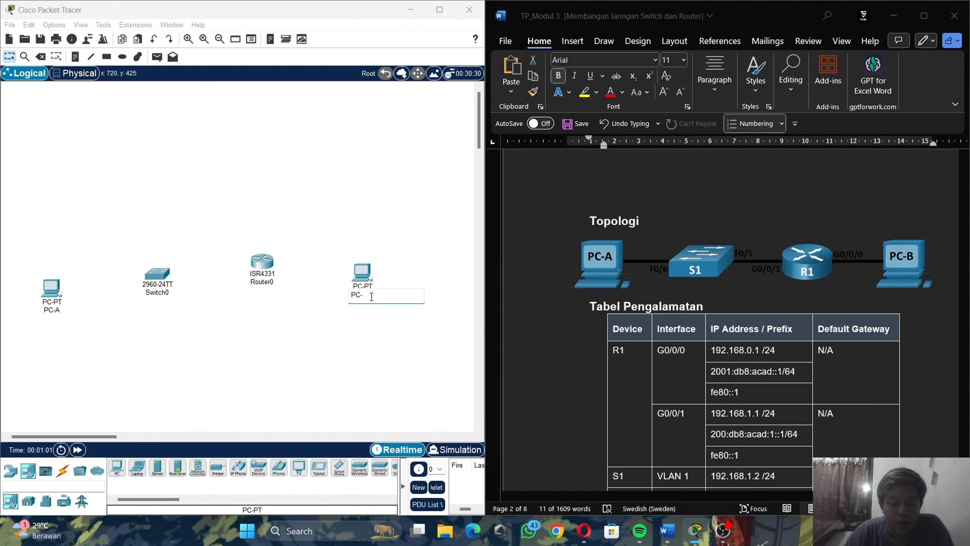
{"action": "type", "text": "PC-B"}
Step: Rename the router as R1 and the switch as S1
{"action": "left_click", "coordinate": [266, 282]}
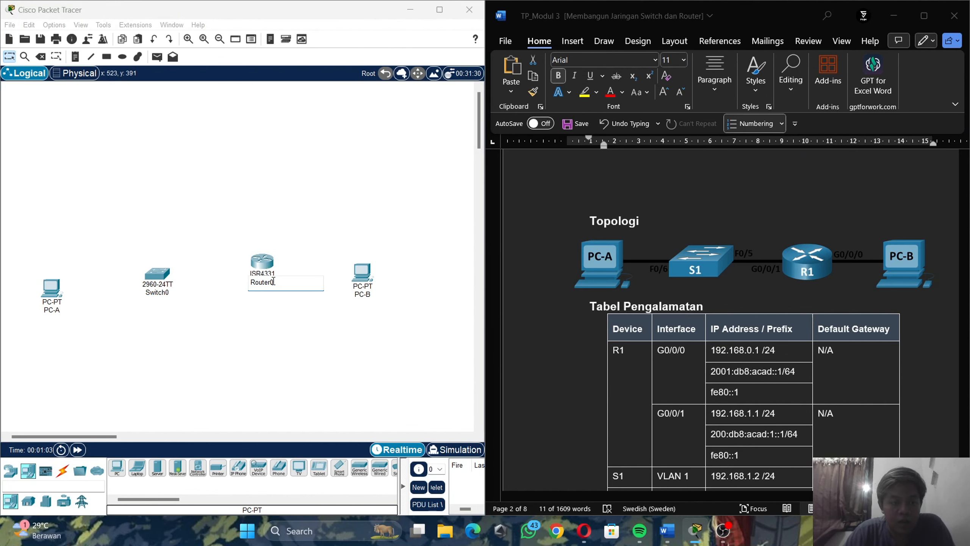
{"action": "left_click_drag", "start_coordinate": [273, 282], "coordinate": [256, 283]}
{"action": "type", "text": "1"}
{"action": "key", "text": "Return"}
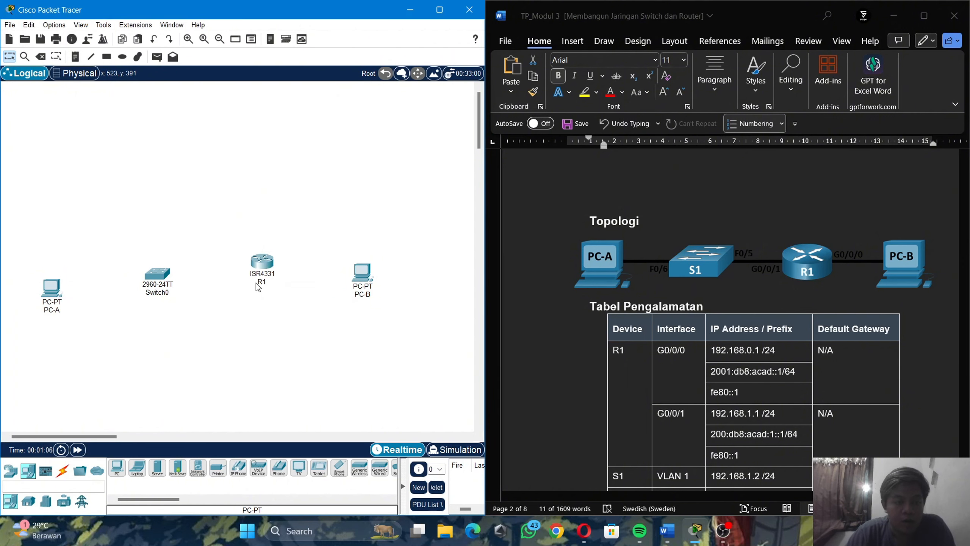
{"action": "left_click", "coordinate": [161, 294]}
{"action": "left_click_drag", "start_coordinate": [173, 297], "coordinate": [150, 296]}
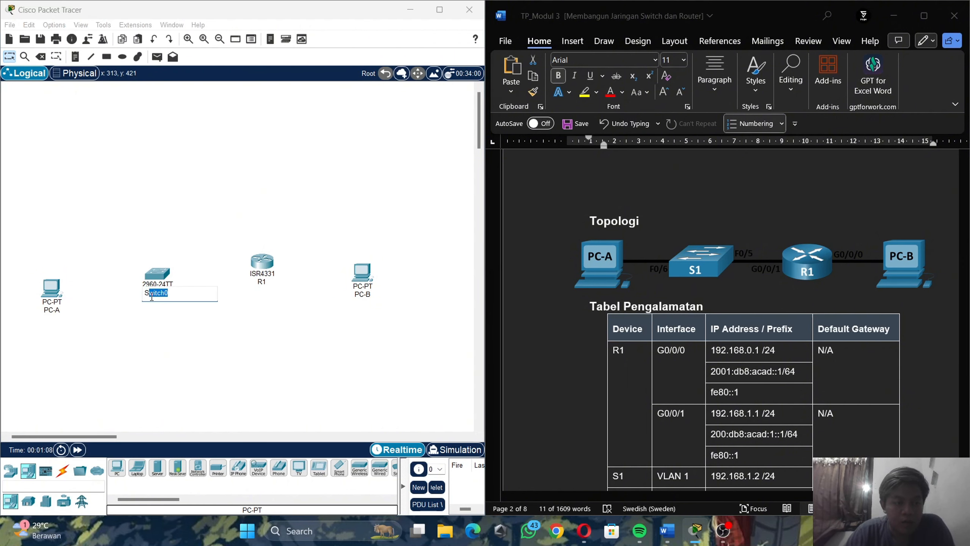
{"action": "type", "text": "1"}
{"action": "key", "text": "Return"}
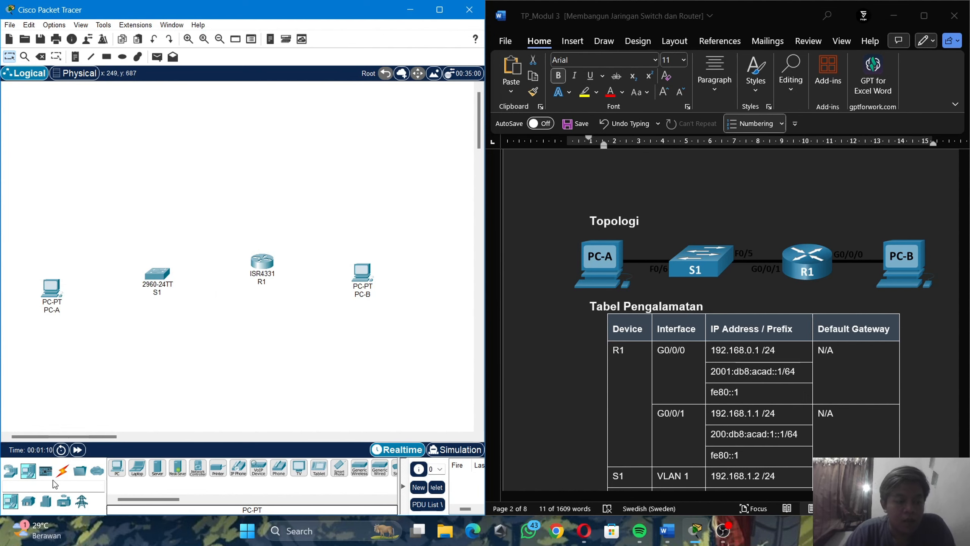
Step: Connect PC-A's FastEthernet0 to S1's FastEthernet0/6 with a copper straight-through cable
{"action": "left_click", "coordinate": [62, 470]}
{"action": "left_click", "coordinate": [161, 477]}
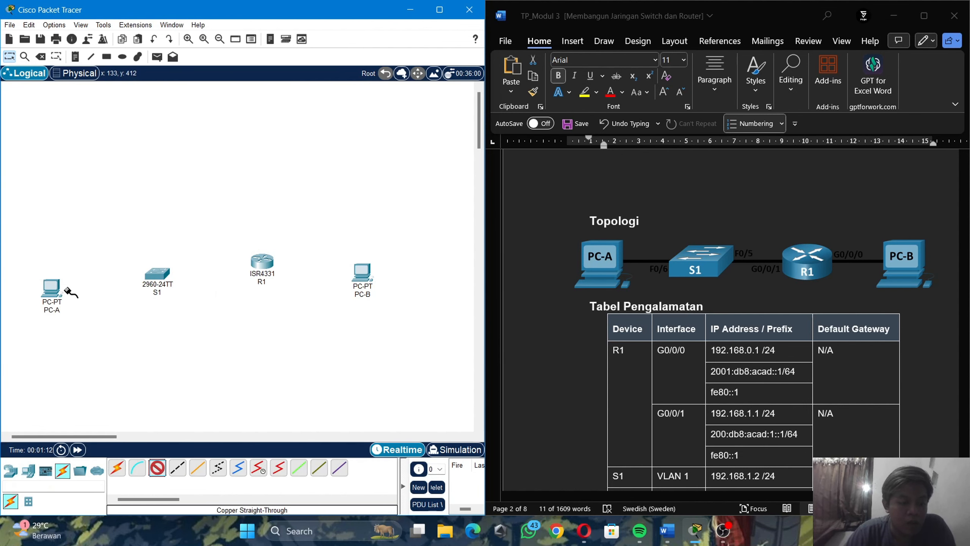
{"action": "left_click", "coordinate": [53, 292]}
{"action": "left_click", "coordinate": [99, 340]}
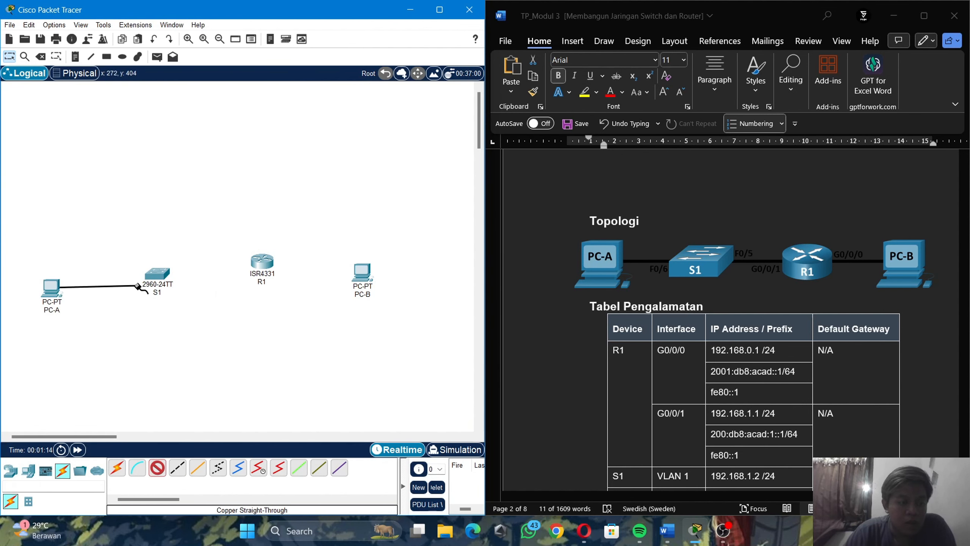
{"action": "left_click", "coordinate": [158, 276]}
{"action": "left_click", "coordinate": [207, 94]}
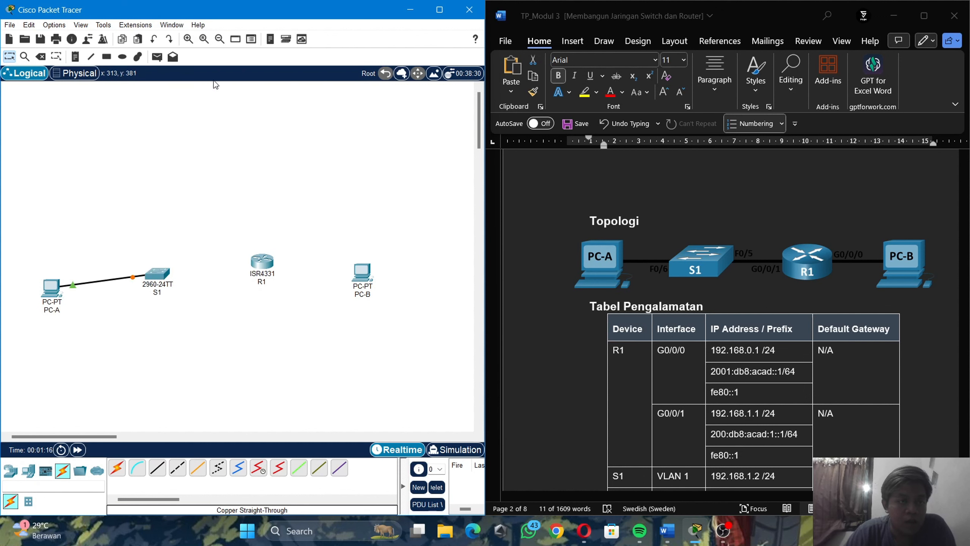
Step: Connect S1's FastEthernet0/5 to R1's GigabitEthernet0/0/1 with a copper straight-through cable
{"action": "left_click", "coordinate": [156, 470]}
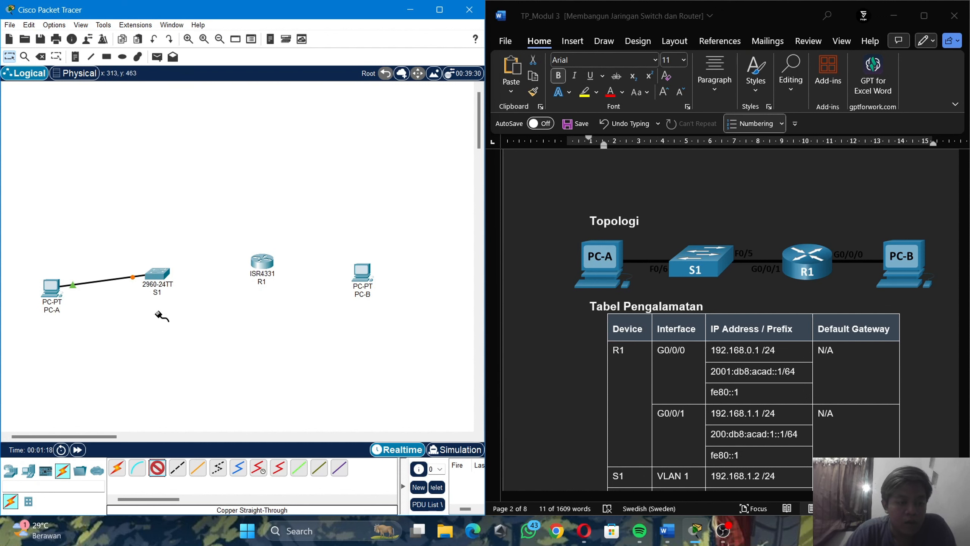
{"action": "left_click", "coordinate": [157, 275]}
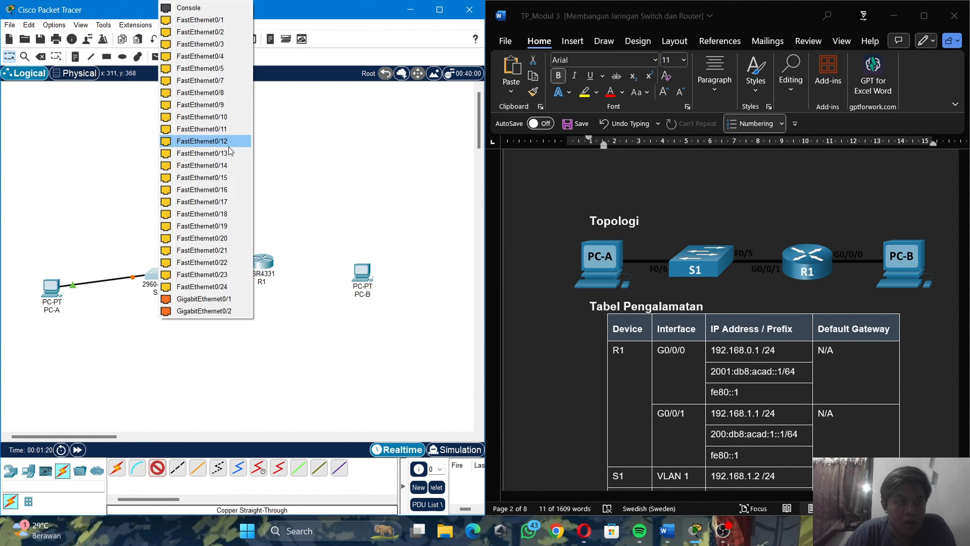
{"action": "left_click", "coordinate": [228, 69]}
{"action": "left_click", "coordinate": [262, 261]}
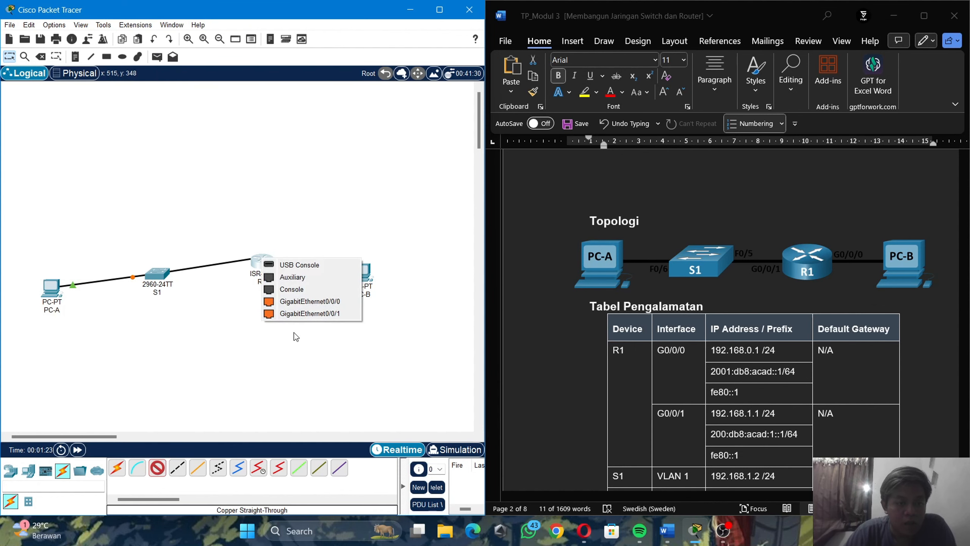
{"action": "left_click", "coordinate": [305, 314]}
Step: Connect R1's GigabitEthernet0/0/0 to PC-B's FastEthernet0 with a copper straight-through cable
{"action": "left_click", "coordinate": [178, 468]}
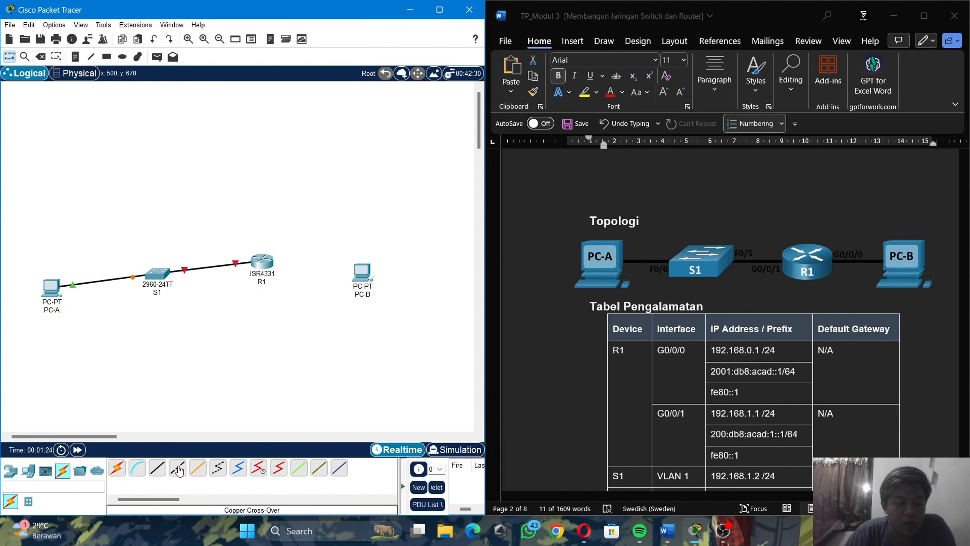
{"action": "left_click", "coordinate": [157, 468]}
{"action": "left_click", "coordinate": [268, 260]}
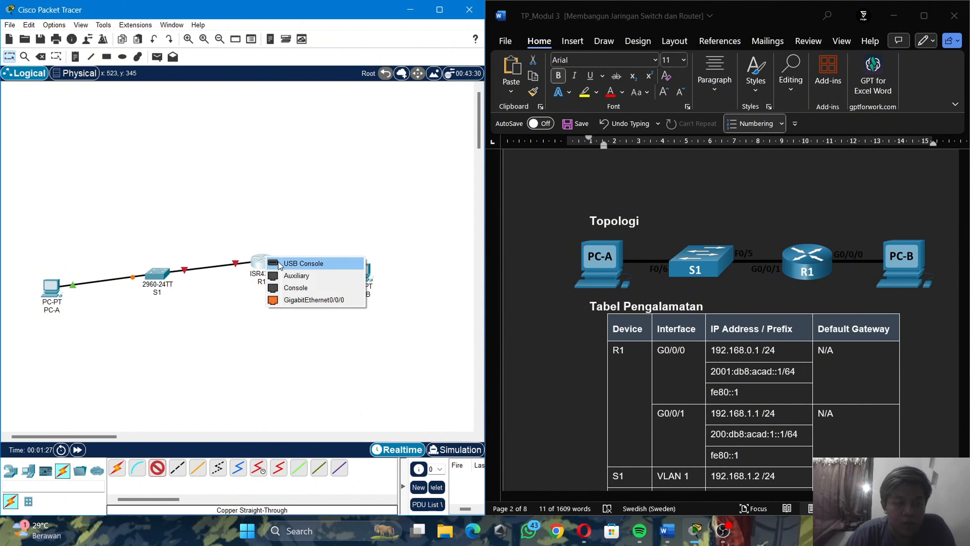
{"action": "left_click", "coordinate": [316, 301]}
{"action": "left_click", "coordinate": [362, 276]}
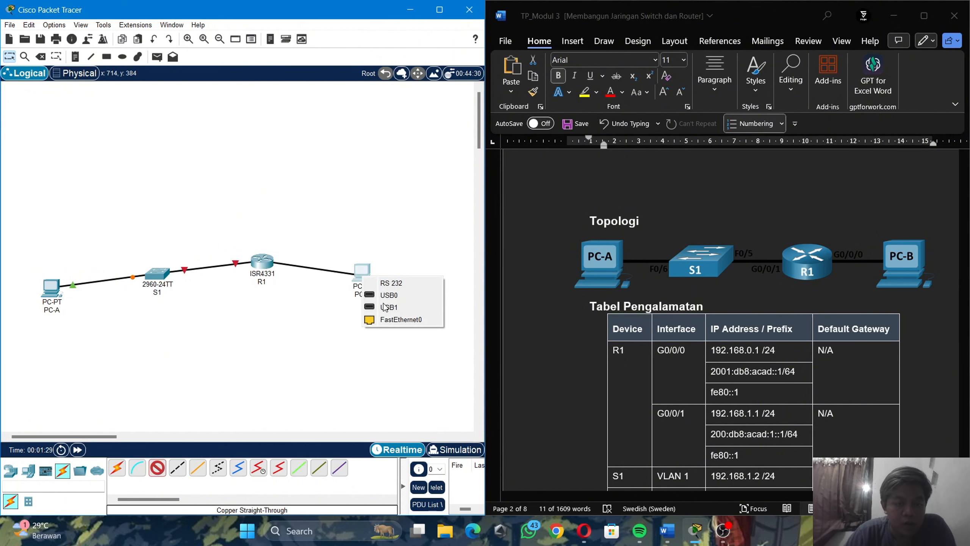
{"action": "left_click", "coordinate": [398, 319]}
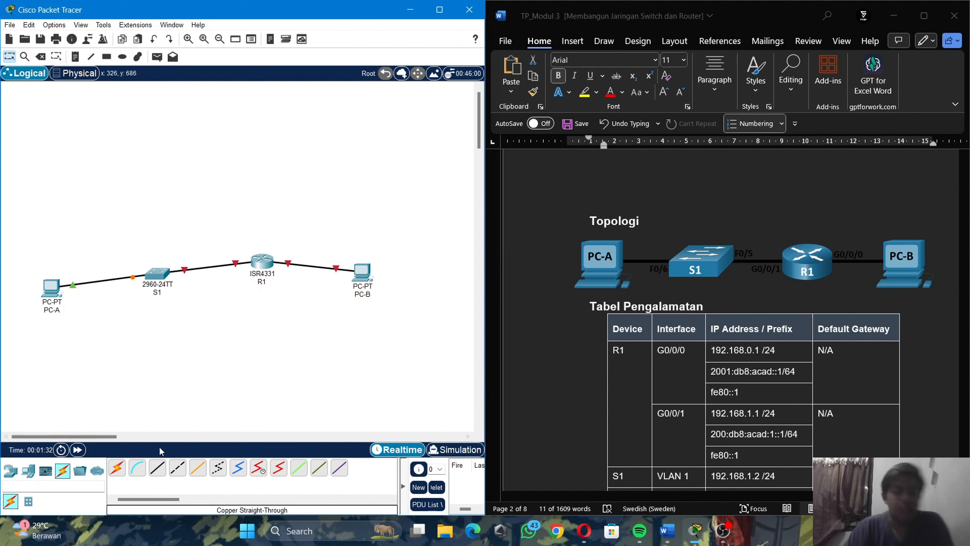
Step: Connect PC-A's RS 232 port to S1's Console port with a console cable
{"action": "left_click", "coordinate": [137, 467]}
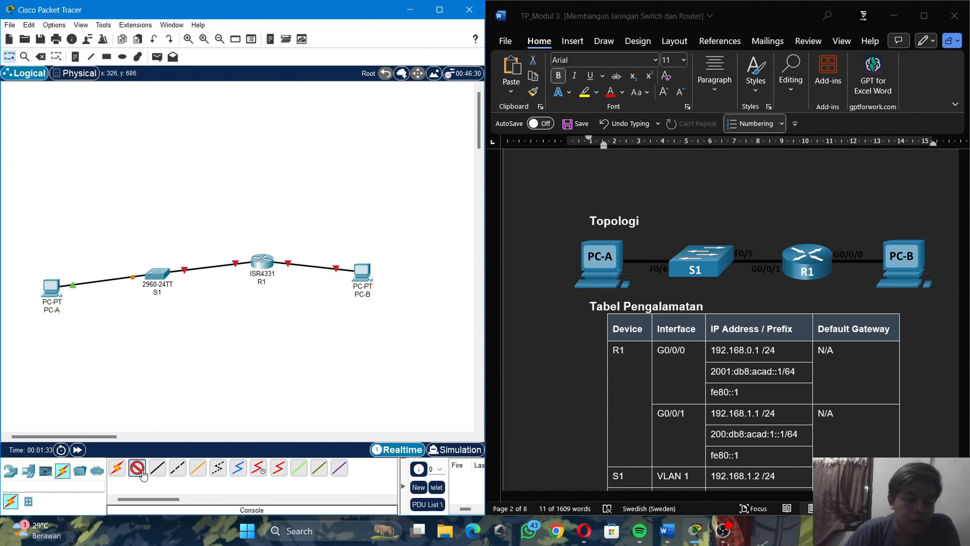
{"action": "left_click", "coordinate": [50, 285]}
{"action": "left_click", "coordinate": [77, 287]}
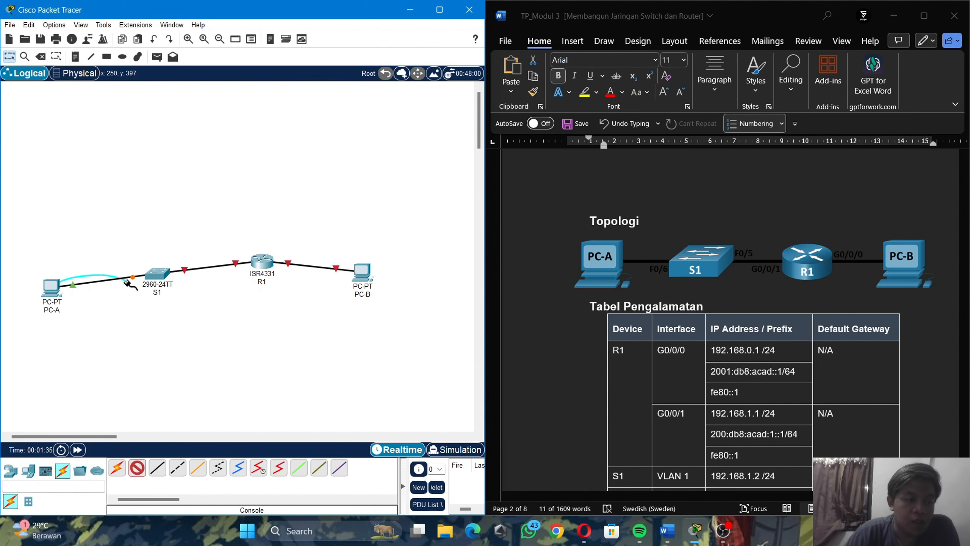
{"action": "left_click", "coordinate": [156, 274]}
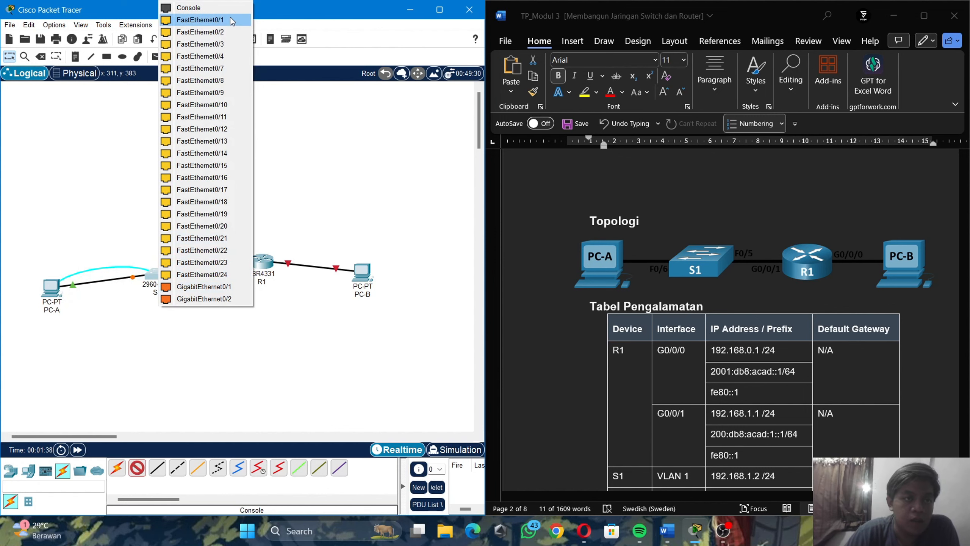
{"action": "left_click", "coordinate": [189, 8]}
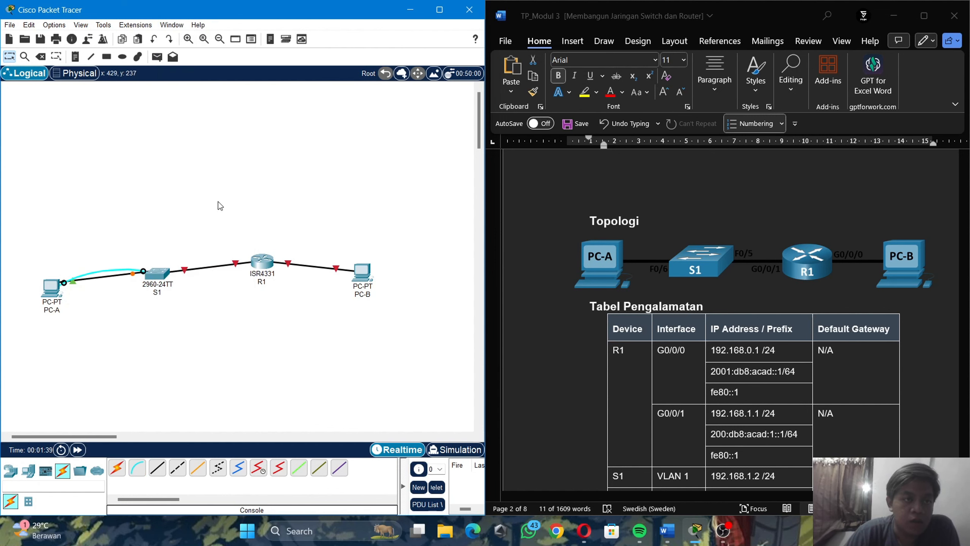
Step: Connect PC-B's RS 232 port to R1's Console port with a console cable
{"action": "left_click", "coordinate": [137, 466]}
{"action": "left_click", "coordinate": [365, 277]}
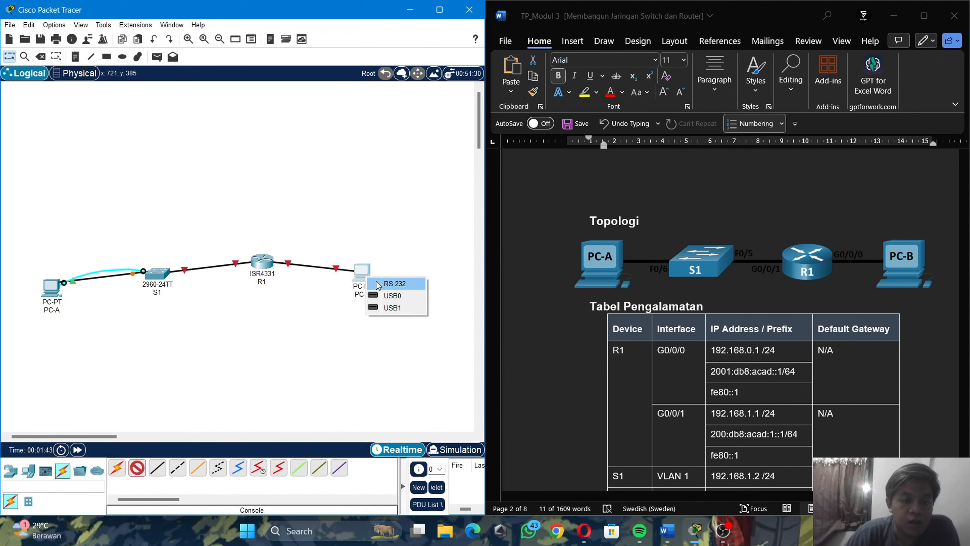
{"action": "left_click", "coordinate": [394, 283]}
{"action": "left_click", "coordinate": [261, 263]}
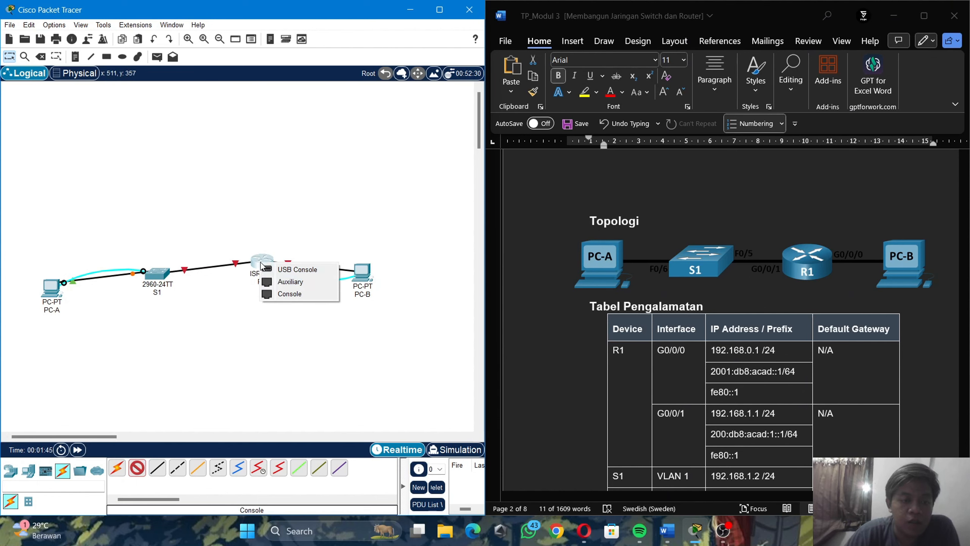
{"action": "left_click", "coordinate": [296, 296]}
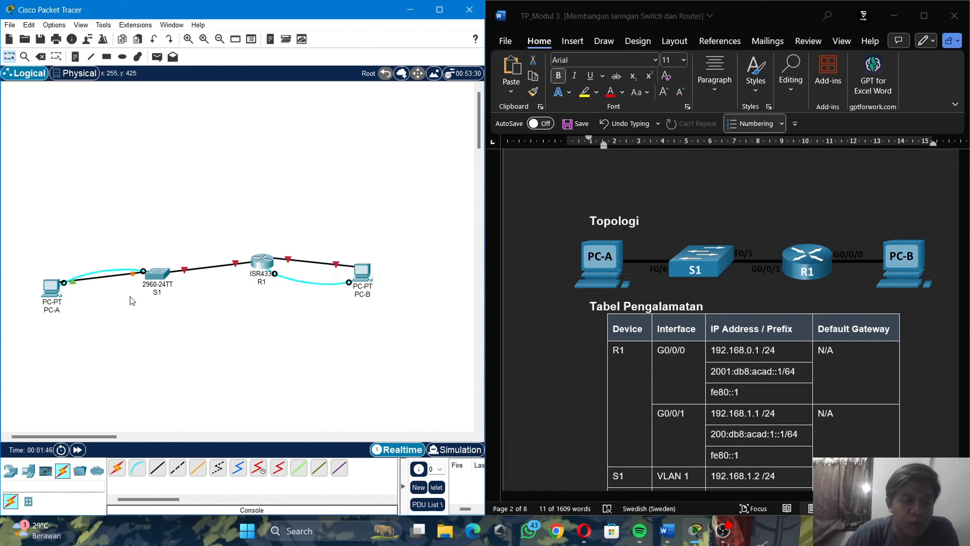
Step: Open PC-A's IP Configuration beside the Word document and find the PC-A rows in its Tabel Pengalamatan
{"action": "left_click", "coordinate": [57, 293]}
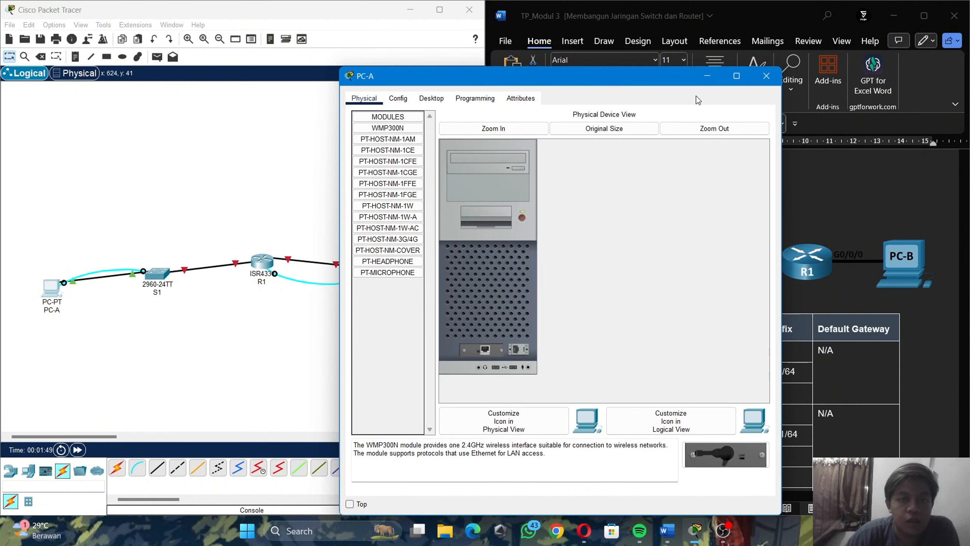
{"action": "left_click_drag", "start_coordinate": [671, 81], "coordinate": [374, 66]}
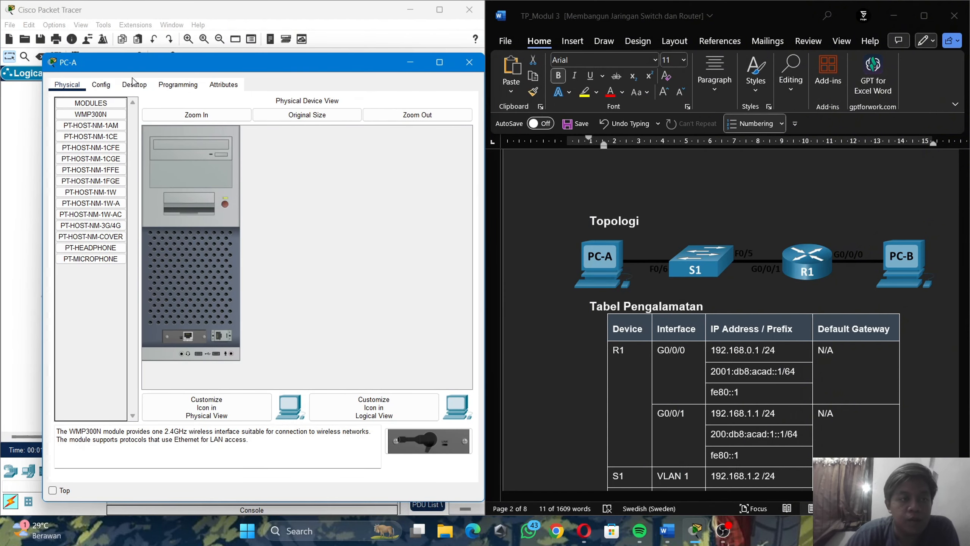
{"action": "left_click", "coordinate": [108, 85]}
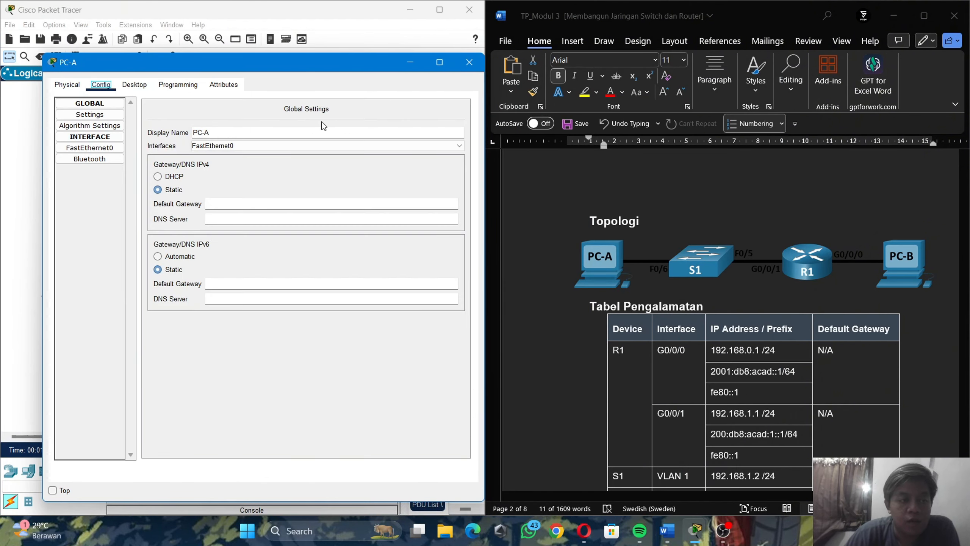
{"action": "left_click", "coordinate": [138, 89]}
{"action": "left_click", "coordinate": [101, 132]}
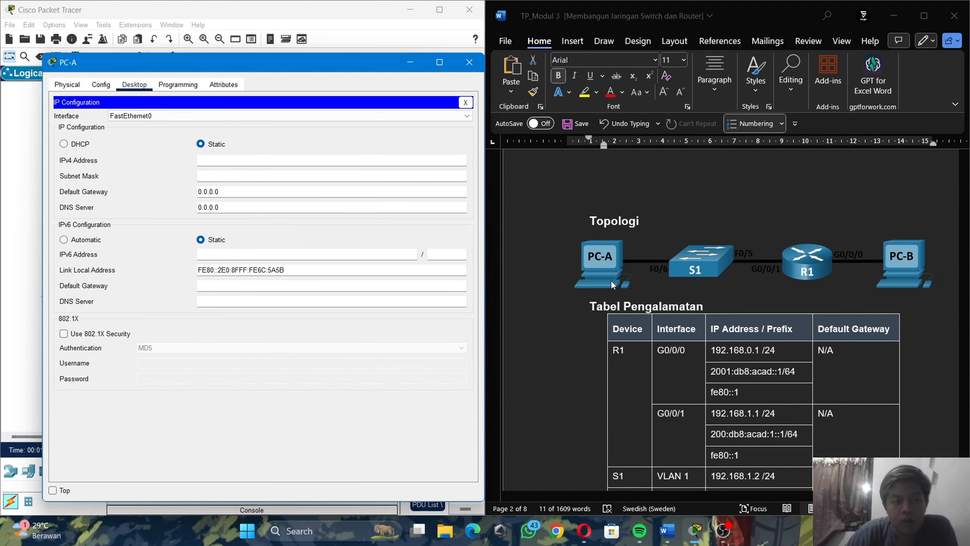
{"action": "scroll", "coordinate": [611, 280], "scroll_direction": "down", "scroll_amount": 3}
{"action": "left_click", "coordinate": [723, 336]}
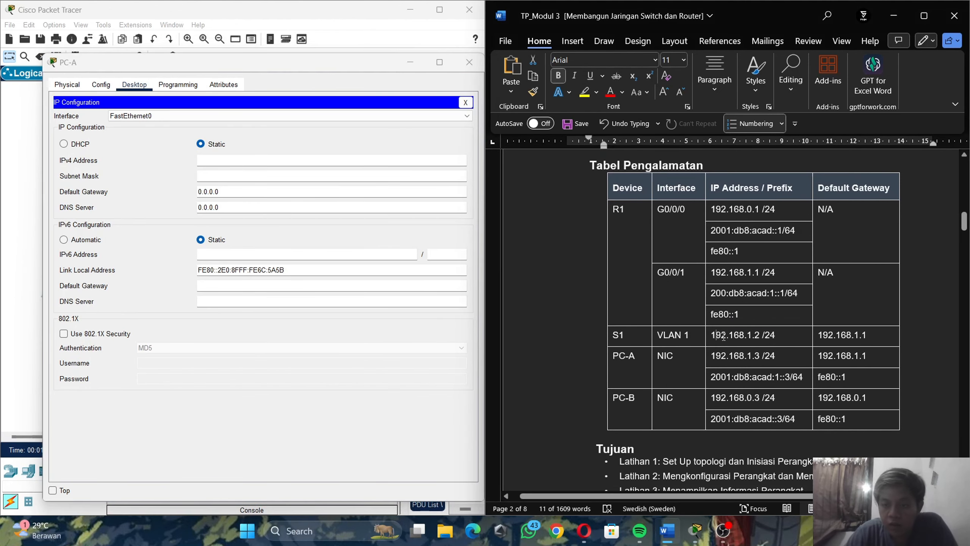
Step: Copy PC-A's IPv4 address 192.168.1.3 and default gateway 192.168.1.1 from the addressing table into its IP Configuration
{"action": "left_click_drag", "start_coordinate": [723, 335], "coordinate": [755, 359]}
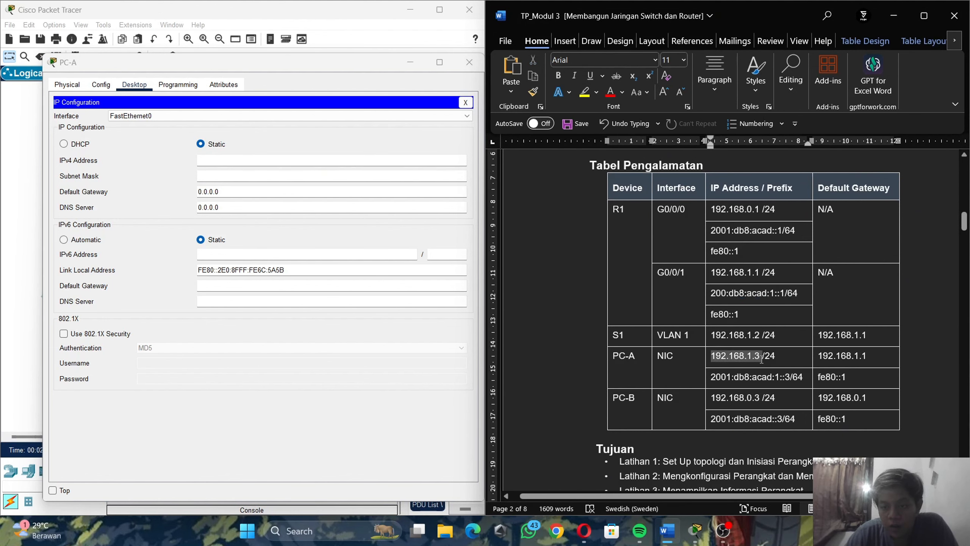
{"action": "key", "text": "ctrl+c"}
{"action": "left_click", "coordinate": [329, 162]}
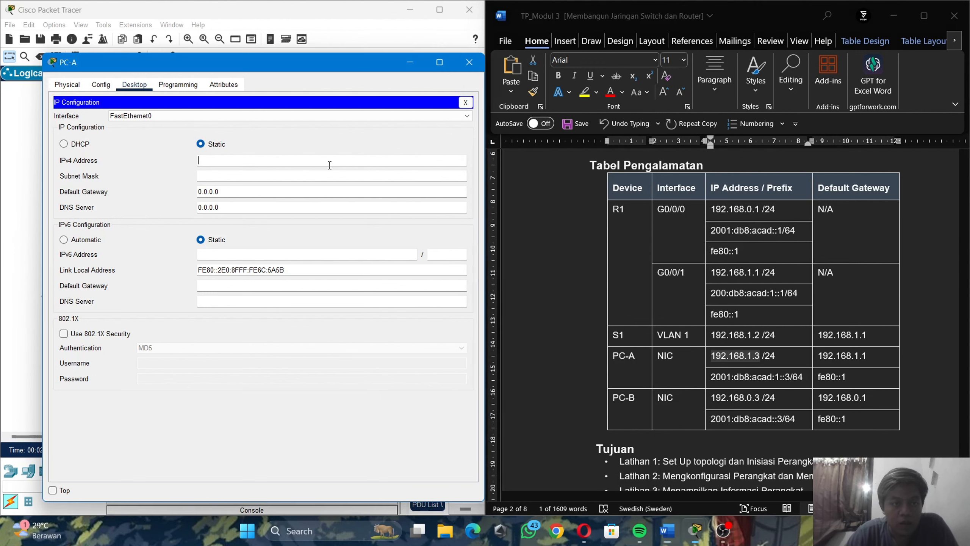
{"action": "key", "text": "ctrl+v"}
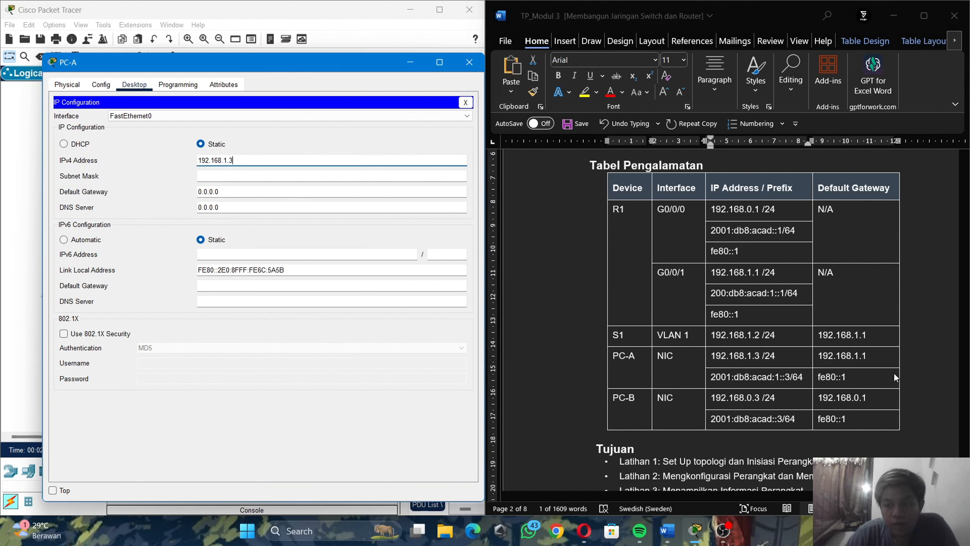
{"action": "left_click_drag", "start_coordinate": [817, 356], "coordinate": [847, 356]}
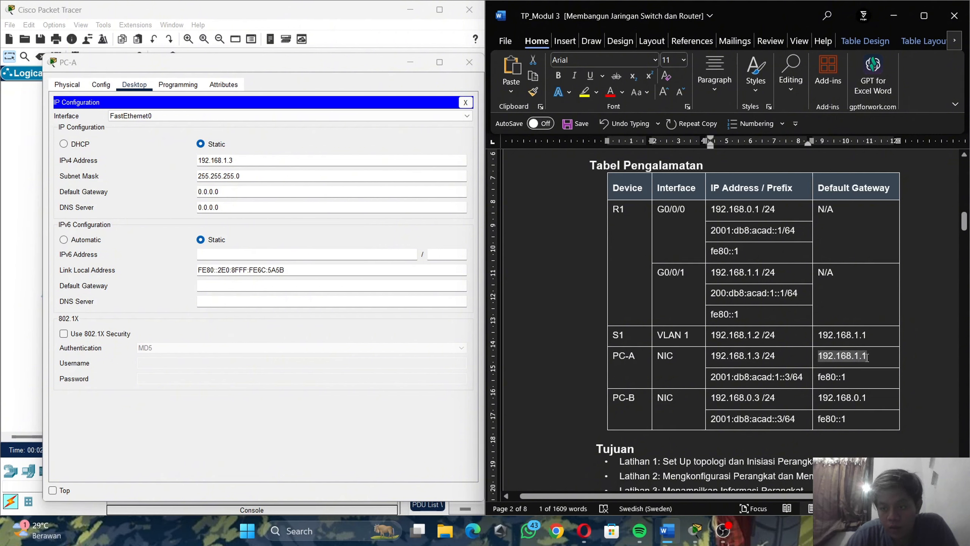
{"action": "left_click", "coordinate": [340, 191]}
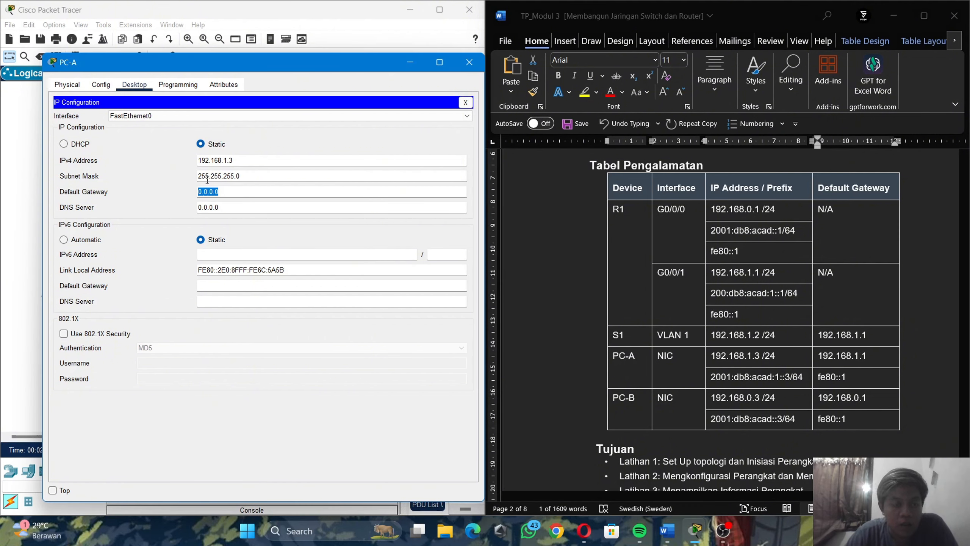
{"action": "key", "text": "ctrl+v"}
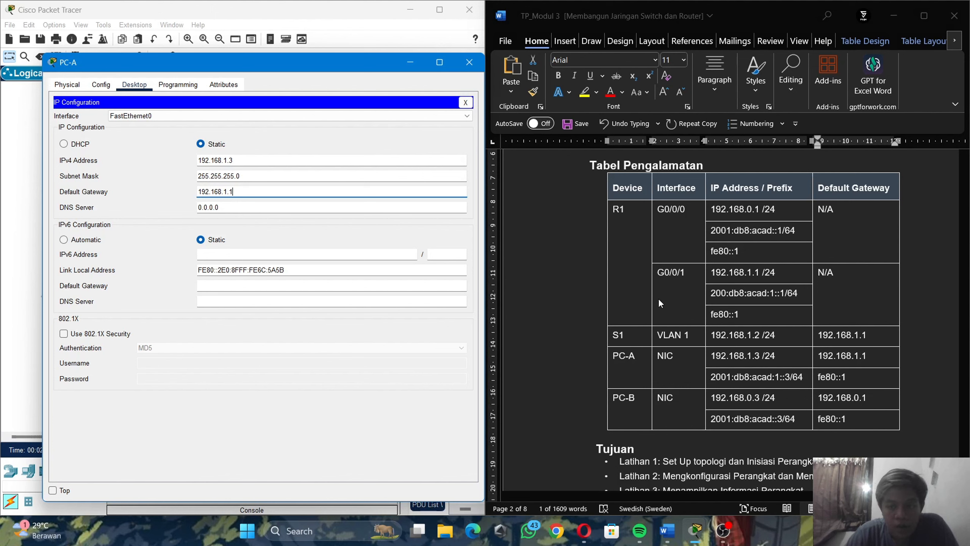
Step: Copy PC-A's IPv6 address 2001:db8:acad:1::3 without the prefix from the addressing table into its IPv6 configuration
{"action": "left_click", "coordinate": [720, 381]}
{"action": "left_click_drag", "start_coordinate": [711, 378], "coordinate": [792, 385]}
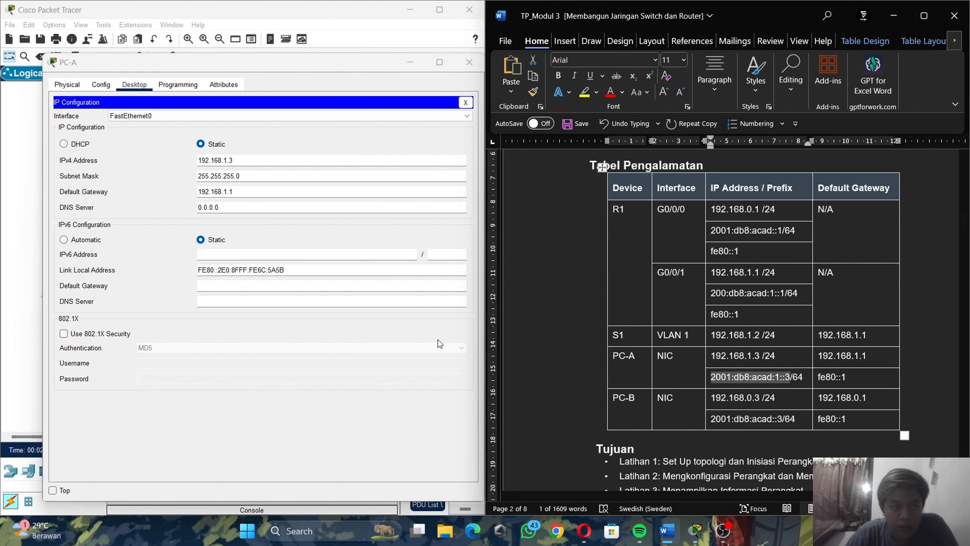
{"action": "left_click", "coordinate": [235, 256]}
{"action": "key", "text": "ctrl+v"}
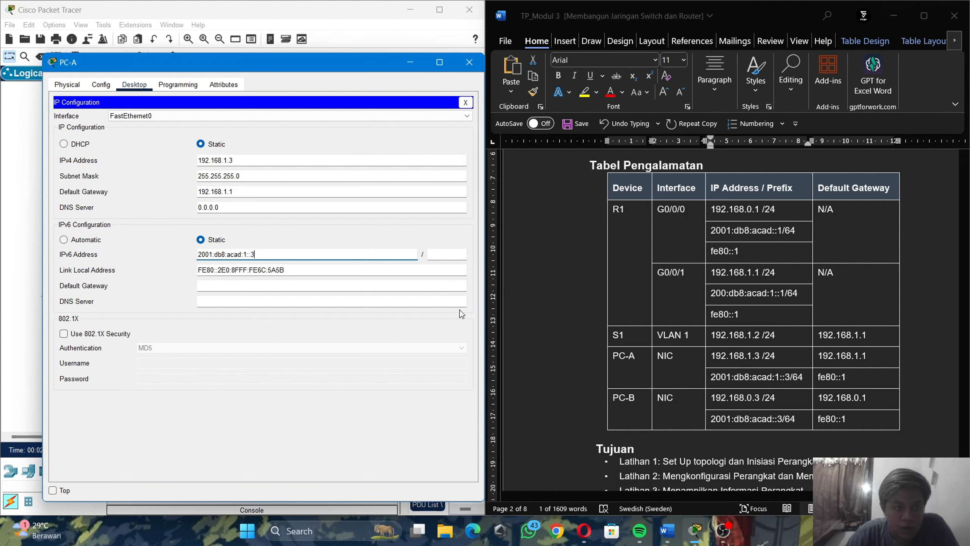
Step: Copy fe80::1 from the addressing table as PC-A's IPv6 default gateway and close PC-A's window
{"action": "left_click", "coordinate": [817, 376]}
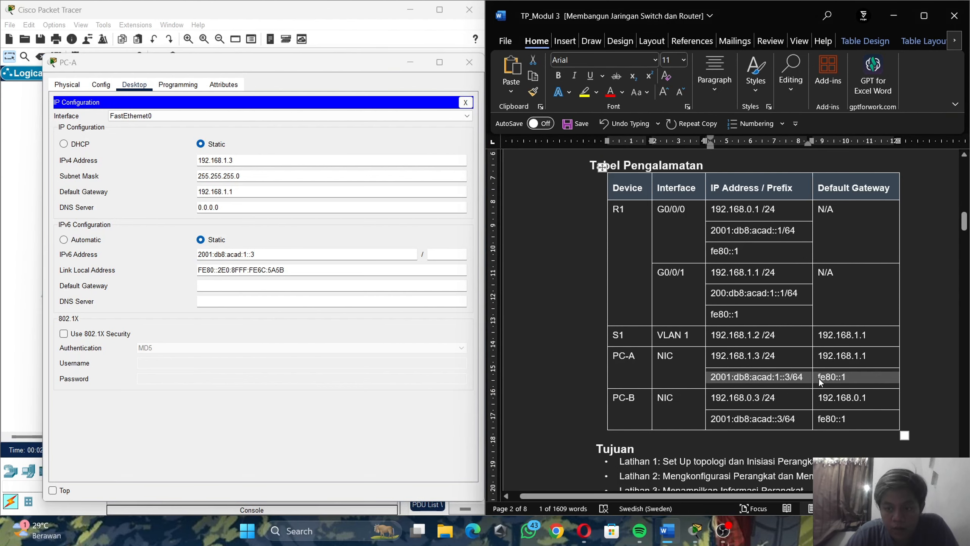
{"action": "left_click", "coordinate": [819, 378]}
{"action": "left_click_drag", "start_coordinate": [818, 377], "coordinate": [850, 383]}
{"action": "key", "text": "ctrl+c"}
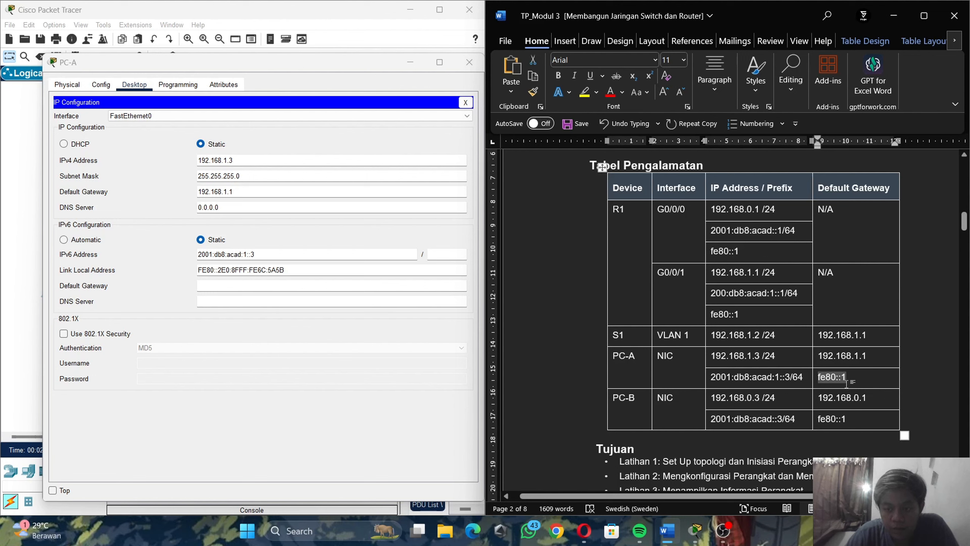
{"action": "left_click", "coordinate": [229, 290]}
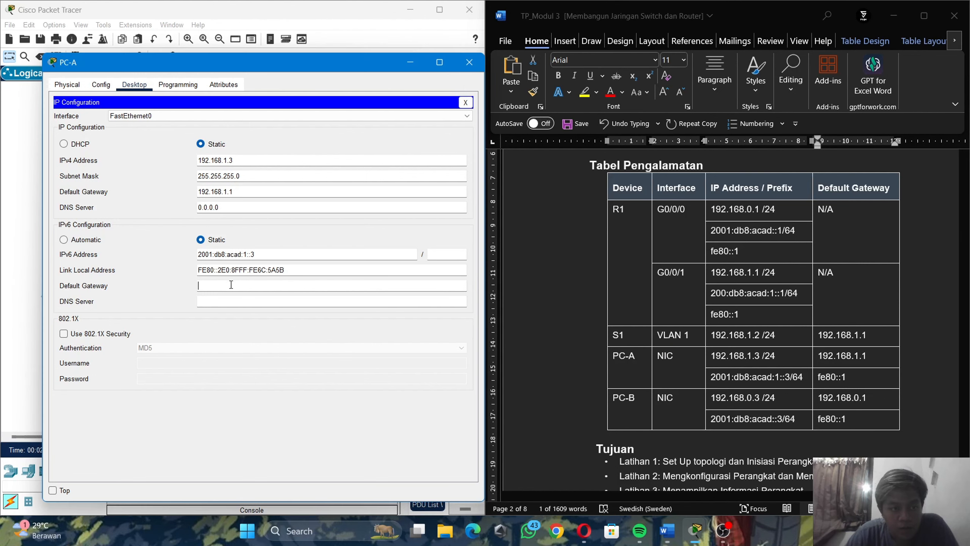
{"action": "key", "text": "ctrl+v"}
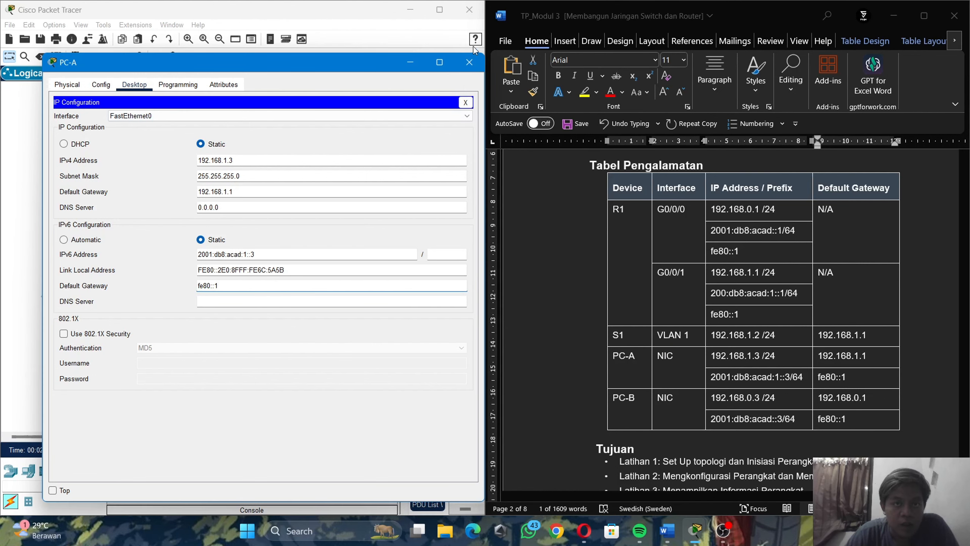
{"action": "left_click", "coordinate": [470, 63]}
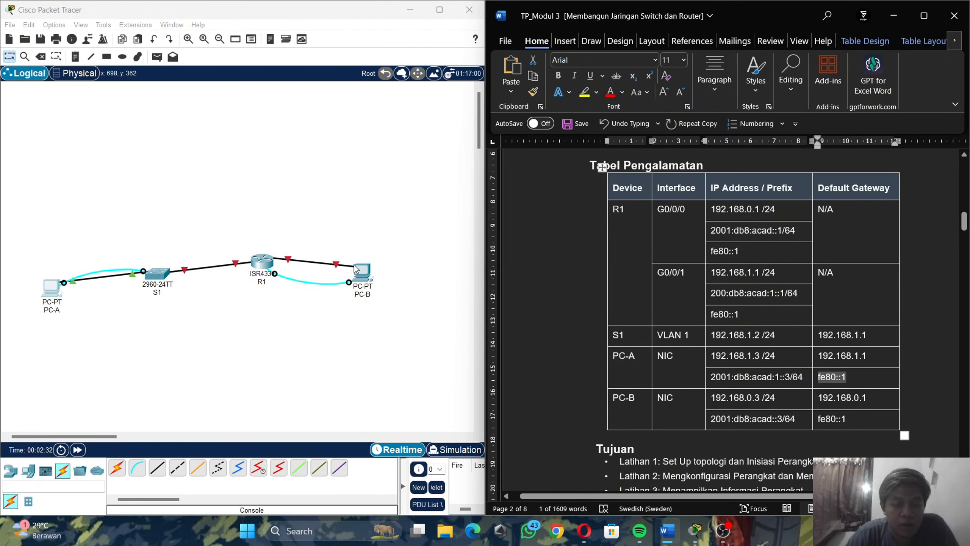
Step: Open PC-B's IP Configuration beside the addressing table and set its IPv4 address to 192.168.0.3
{"action": "left_click", "coordinate": [372, 280]}
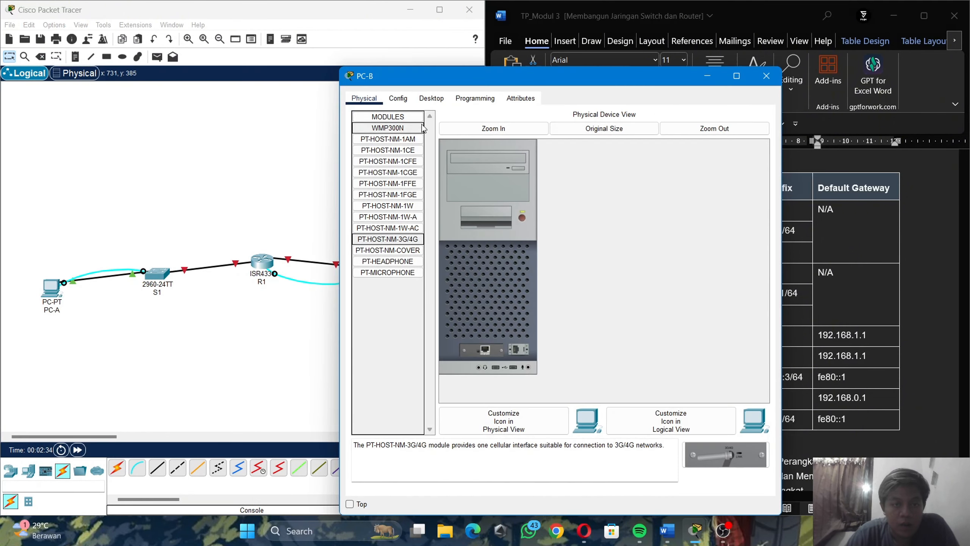
{"action": "left_click", "coordinate": [432, 100]}
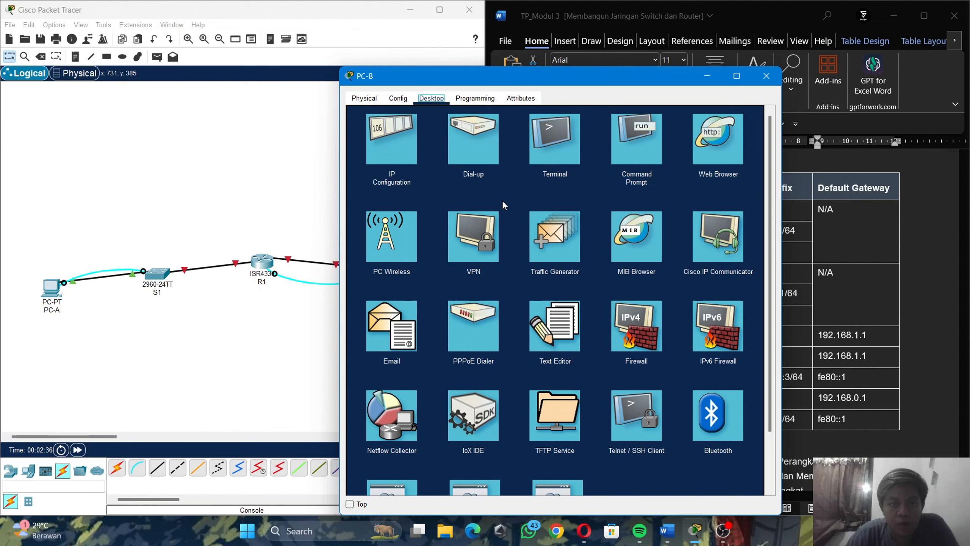
{"action": "left_click", "coordinate": [395, 150]}
{"action": "left_click_drag", "start_coordinate": [581, 77], "coordinate": [278, 51]}
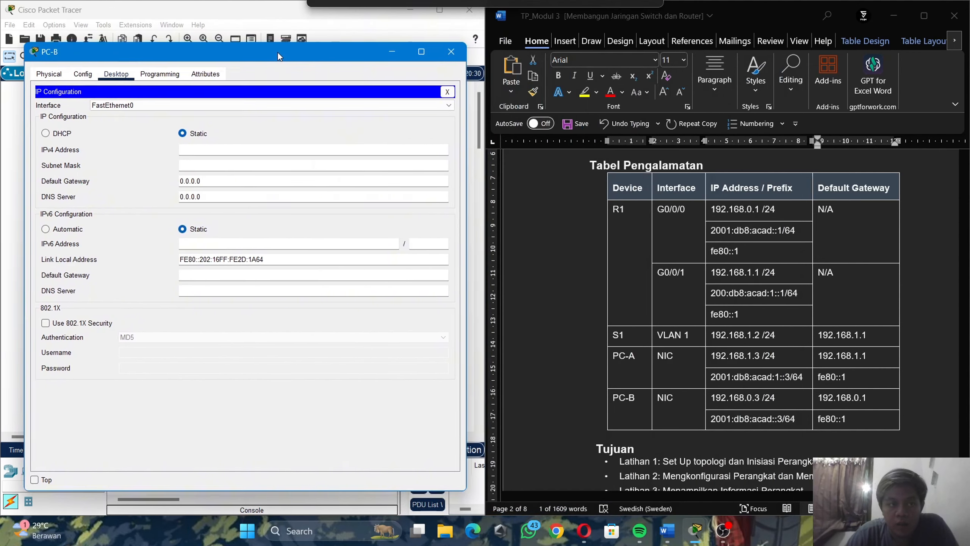
{"action": "left_click", "coordinate": [712, 397]}
{"action": "left_click_drag", "start_coordinate": [711, 397], "coordinate": [760, 398]}
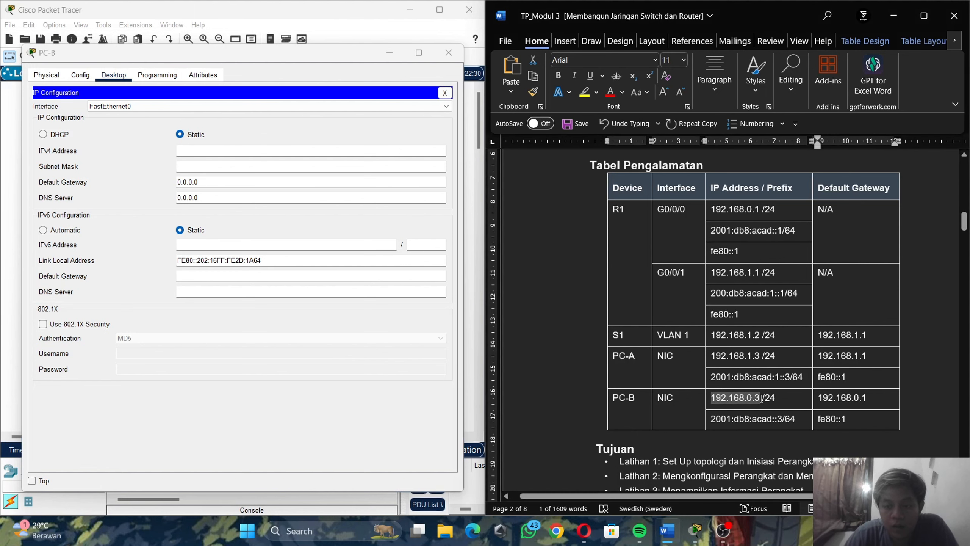
{"action": "left_click", "coordinate": [245, 149]}
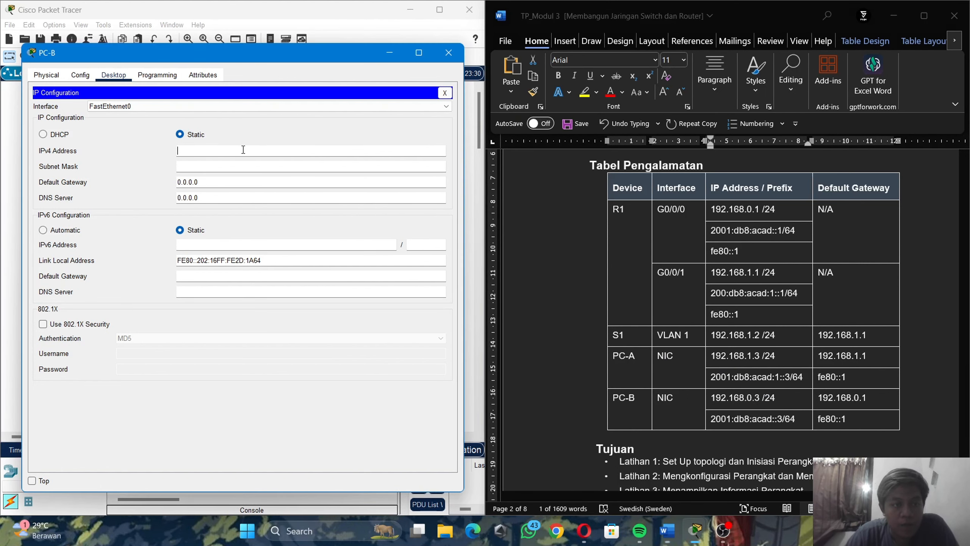
{"action": "key", "text": "ctrl+v"}
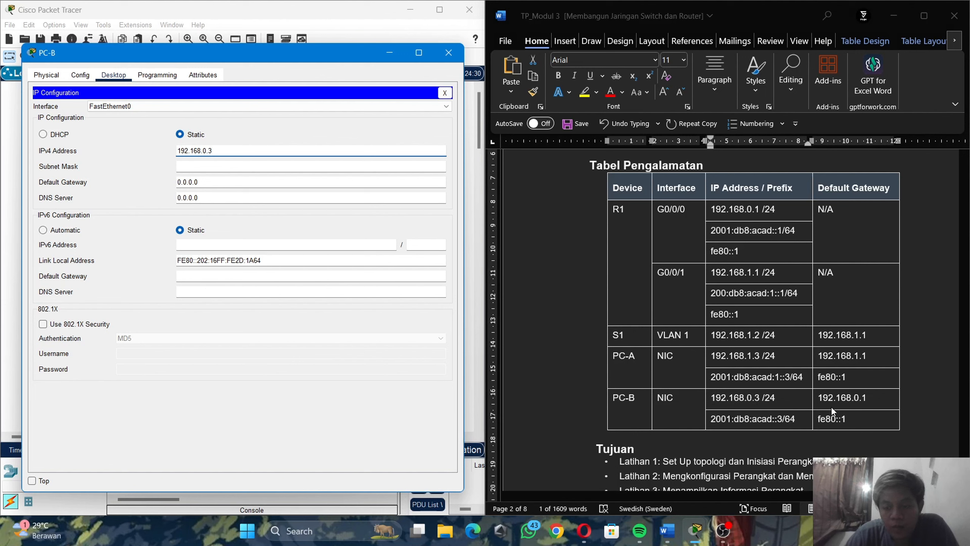
Step: Replace PC-B's IPv4 default gateway with 192.168.0.1, copied from the addressing table
{"action": "left_click", "coordinate": [825, 398]}
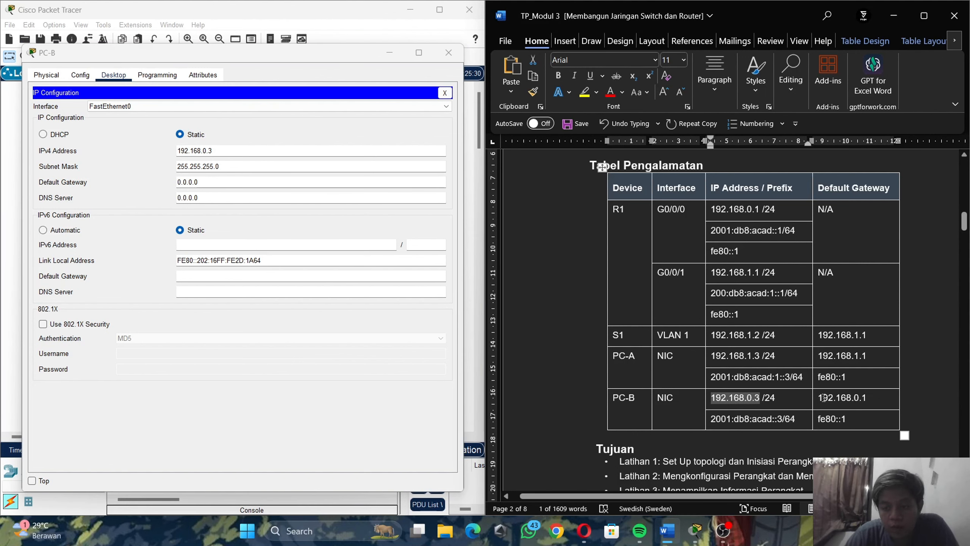
{"action": "left_click_drag", "start_coordinate": [817, 397], "coordinate": [869, 400]}
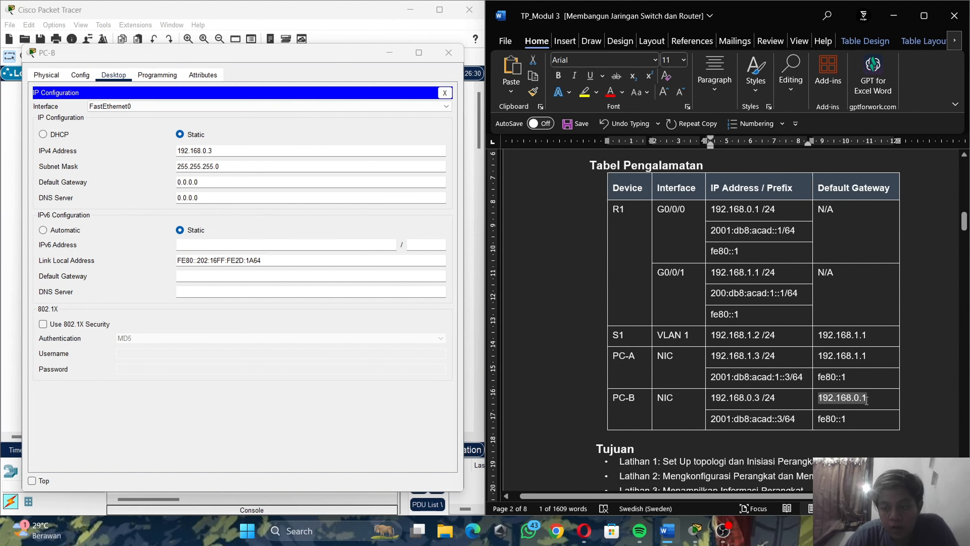
{"action": "left_click", "coordinate": [202, 182]}
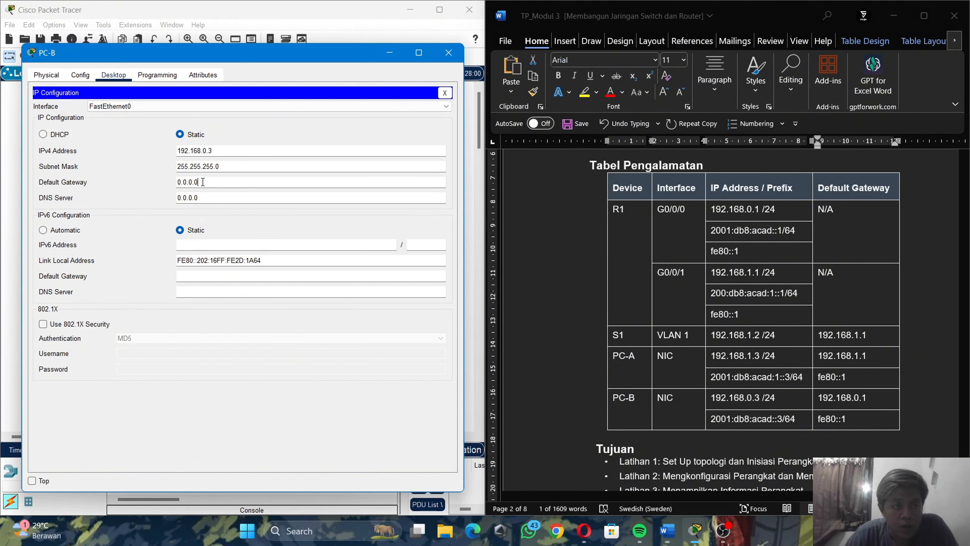
{"action": "left_click_drag", "start_coordinate": [203, 182], "coordinate": [174, 182]}
{"action": "key", "text": "ctrl+v"}
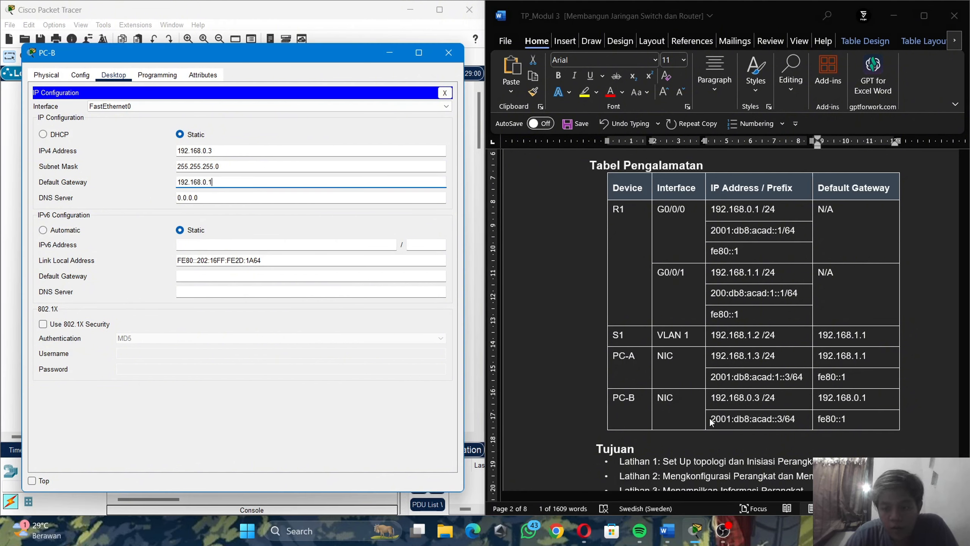
Step: Copy PC-B's IPv6 address 2001:db8:acad::3 without the prefix from the addressing table into its IPv6 configuration
{"action": "left_click_drag", "start_coordinate": [711, 421], "coordinate": [783, 425]}
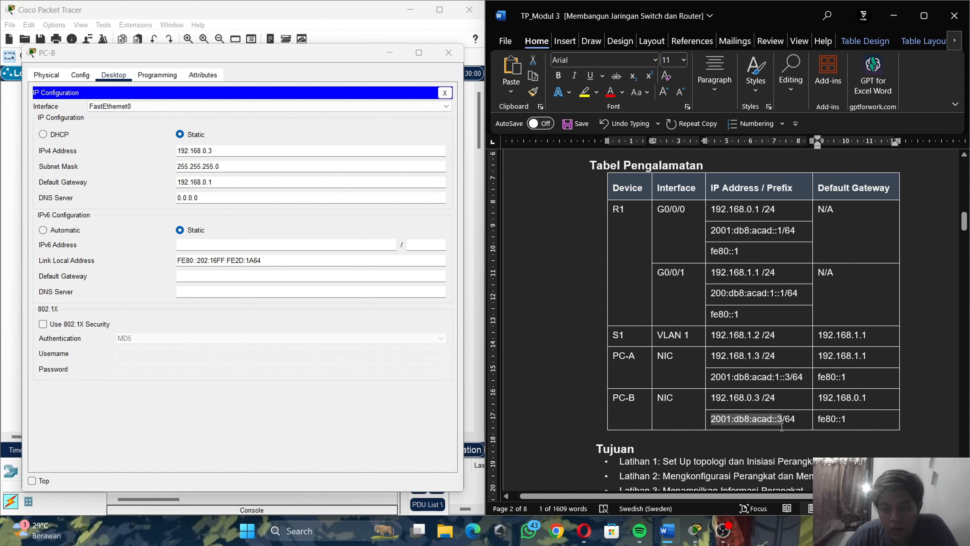
{"action": "left_click", "coordinate": [208, 244]}
{"action": "key", "text": "ctrl+v"}
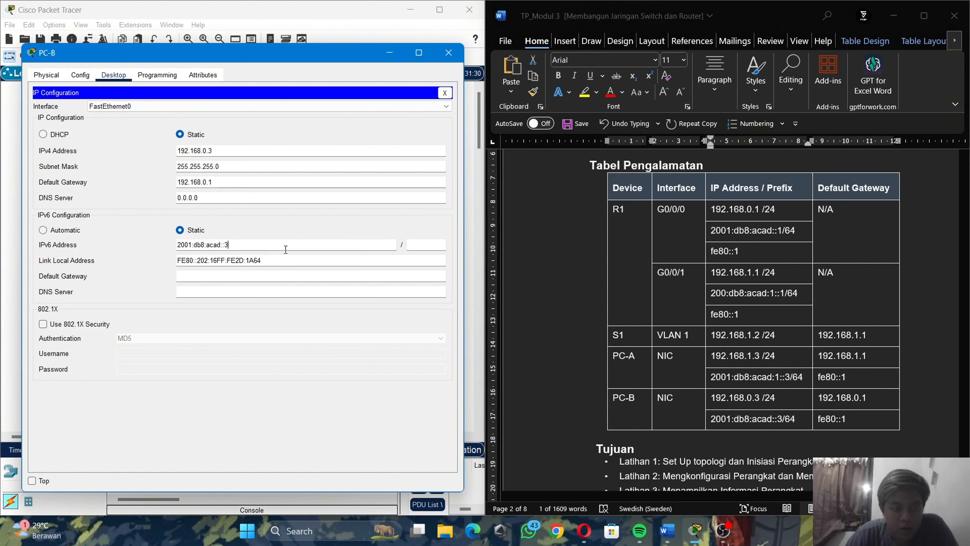
Step: Copy fe80::1 from the addressing table as PC-B's IPv6 default gateway and close PC-B's window
{"action": "left_click", "coordinate": [842, 416]}
{"action": "triple_click", "coordinate": [824, 417]}
{"action": "left_click", "coordinate": [824, 419]}
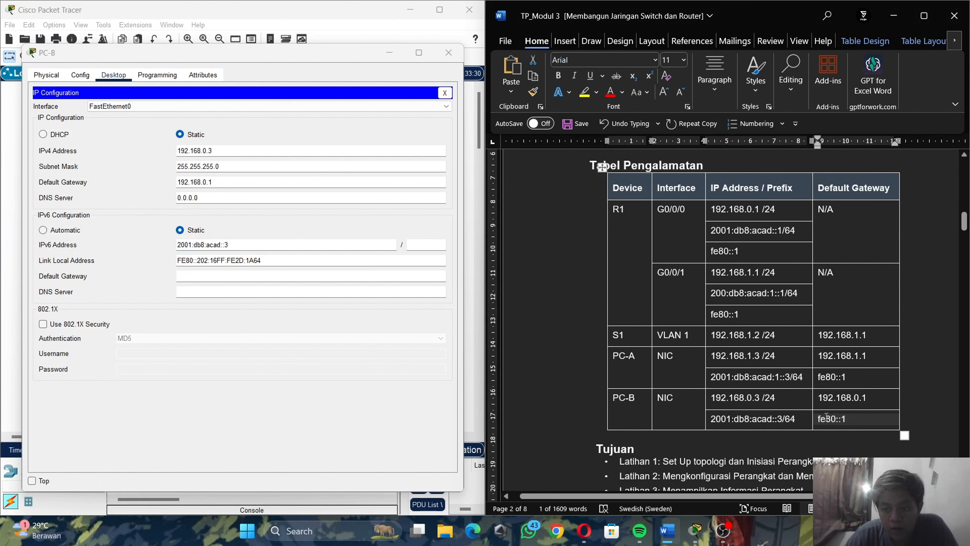
{"action": "left_click_drag", "start_coordinate": [818, 419], "coordinate": [842, 420]}
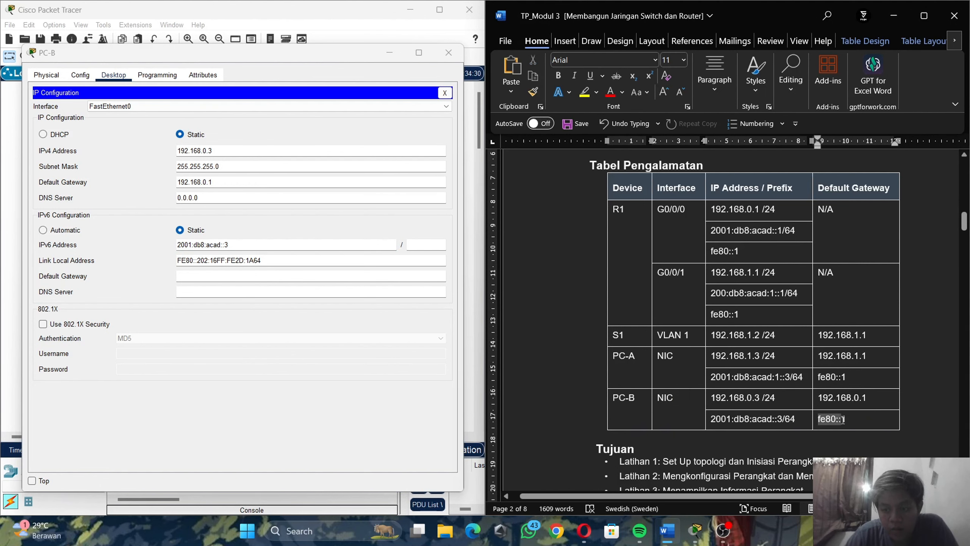
{"action": "key", "text": "ctrl+c"}
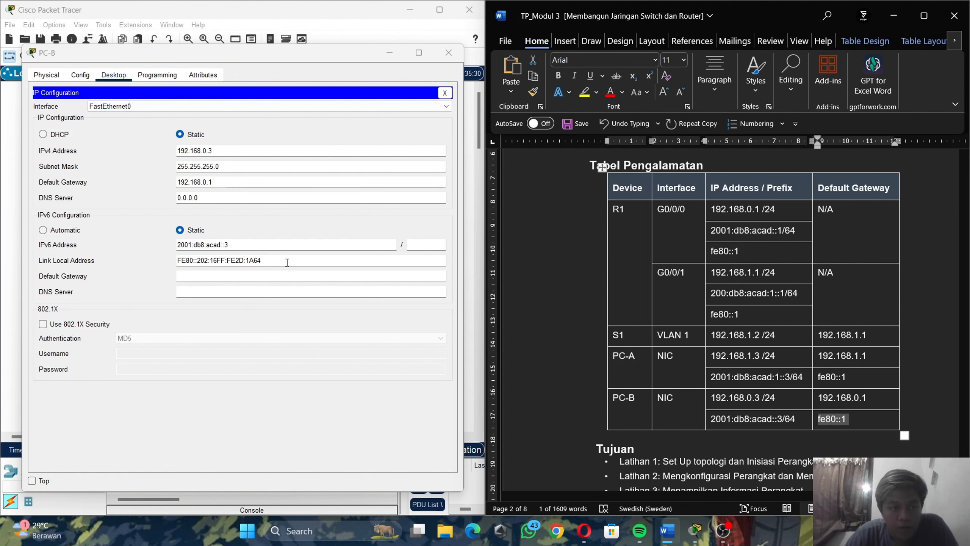
{"action": "left_click", "coordinate": [281, 276]}
{"action": "key", "text": "ctrl+v"}
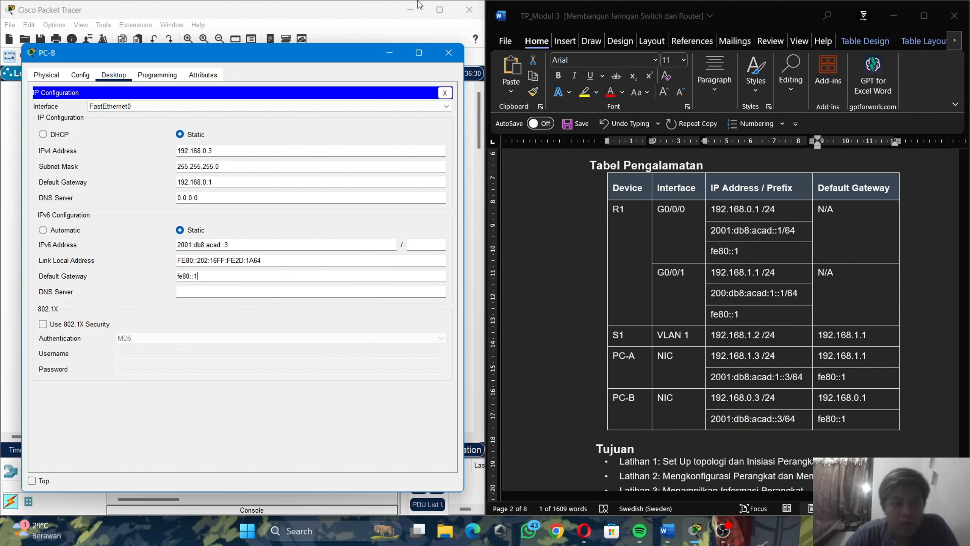
{"action": "left_click", "coordinate": [448, 52]}
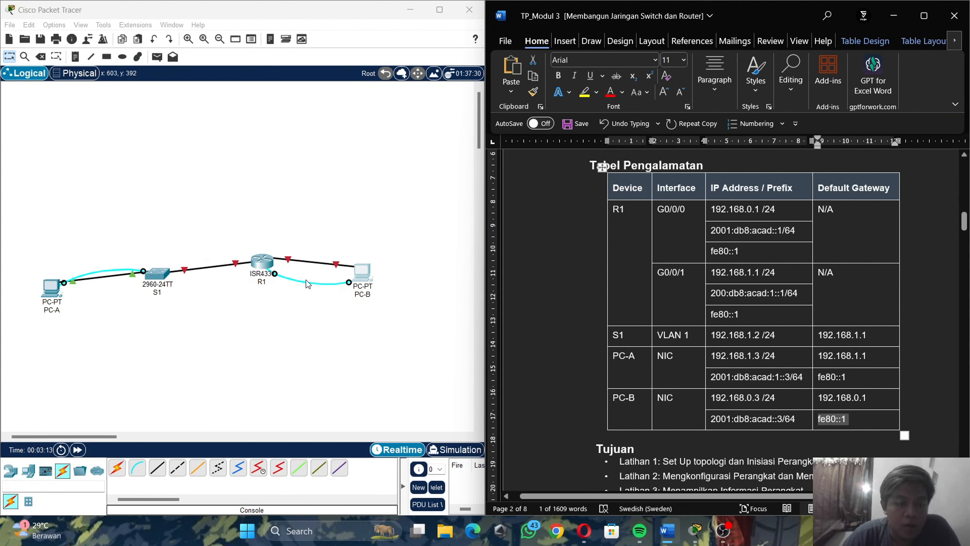
Step: Ping PC-B at 192.168.0.3 from PC-A's command prompt and place PC-A's window beside the lab document
{"action": "scroll", "coordinate": [705, 339], "scroll_direction": "down", "scroll_amount": 10}
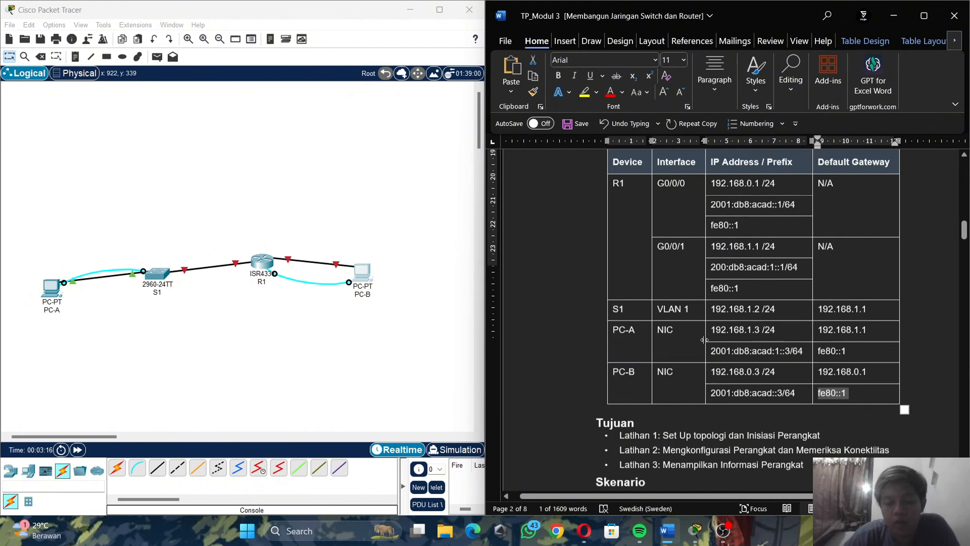
{"action": "scroll", "coordinate": [705, 339], "scroll_direction": "down", "scroll_amount": 6}
{"action": "scroll", "coordinate": [705, 340], "scroll_direction": "up", "scroll_amount": 10}
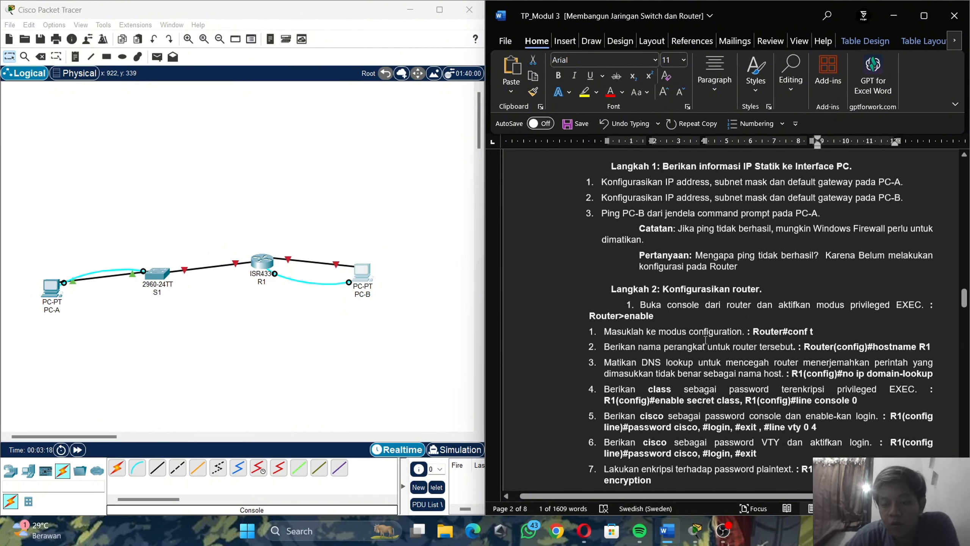
{"action": "scroll", "coordinate": [705, 340], "scroll_direction": "down", "scroll_amount": 1}
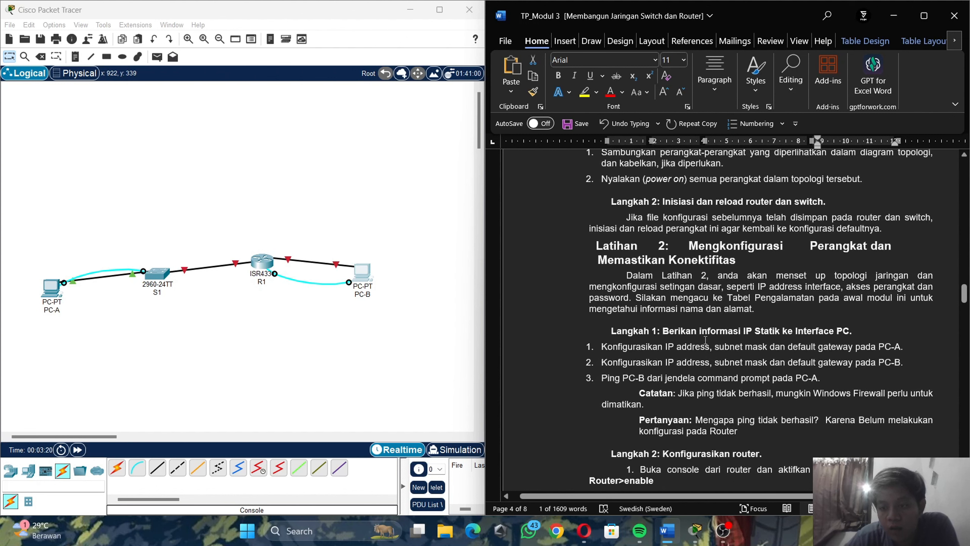
{"action": "scroll", "coordinate": [705, 339], "scroll_direction": "down", "scroll_amount": 1}
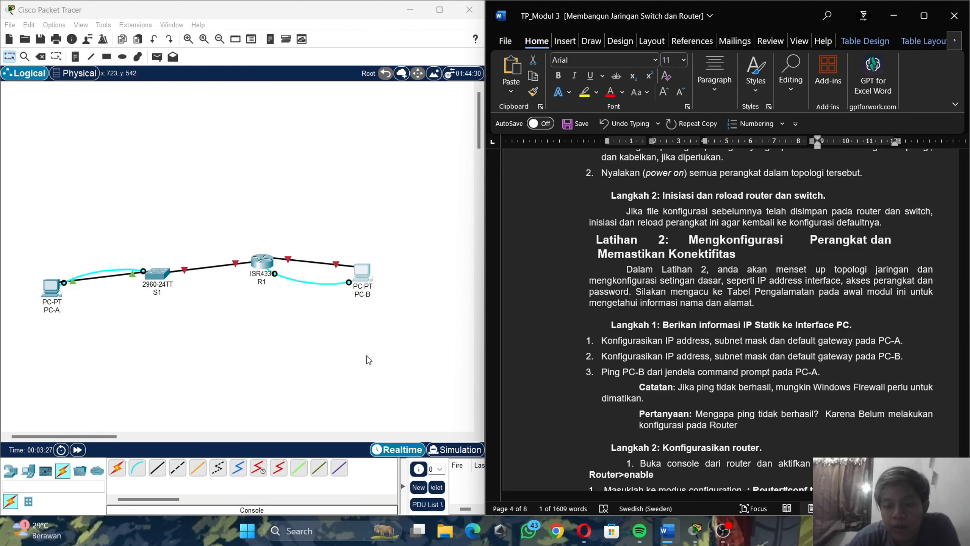
{"action": "left_click", "coordinate": [50, 291]}
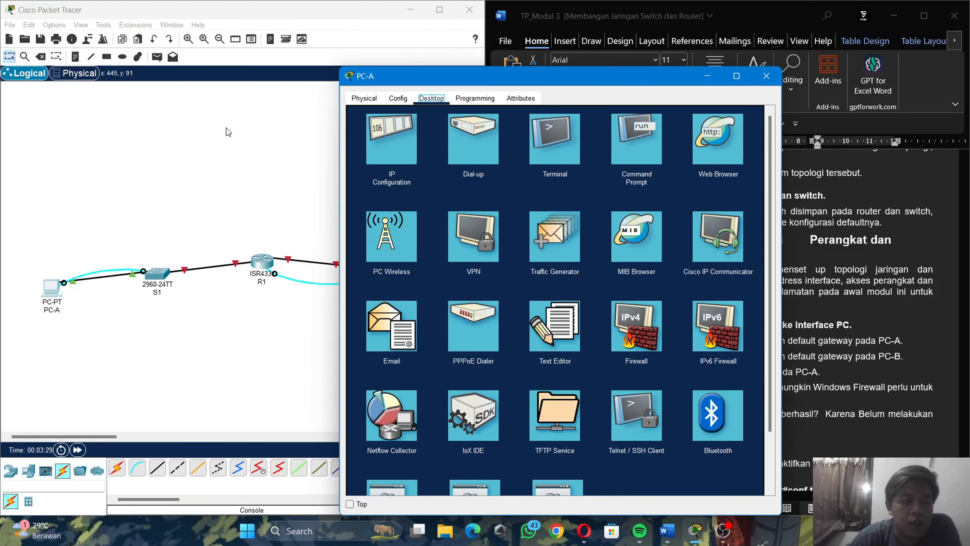
{"action": "left_click", "coordinate": [639, 166]}
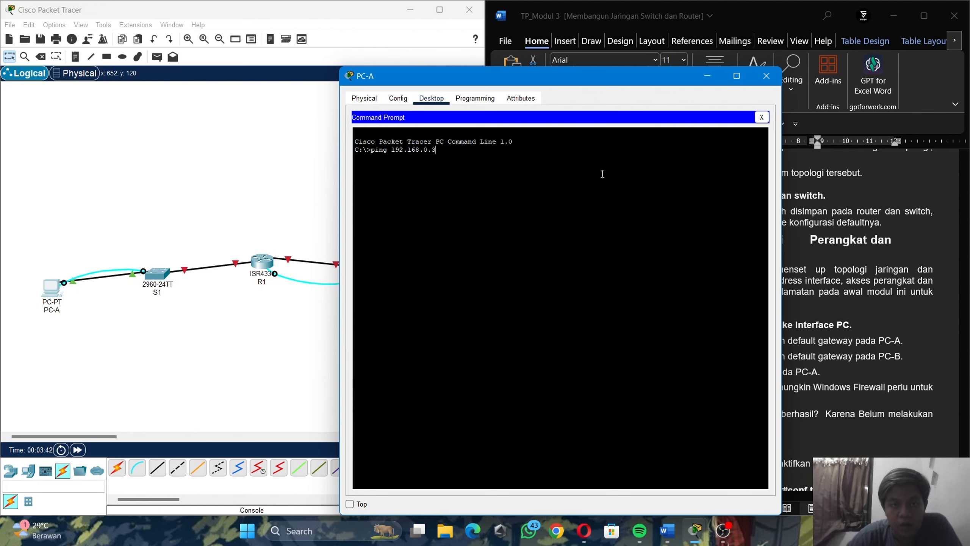
{"action": "key", "text": "Return"}
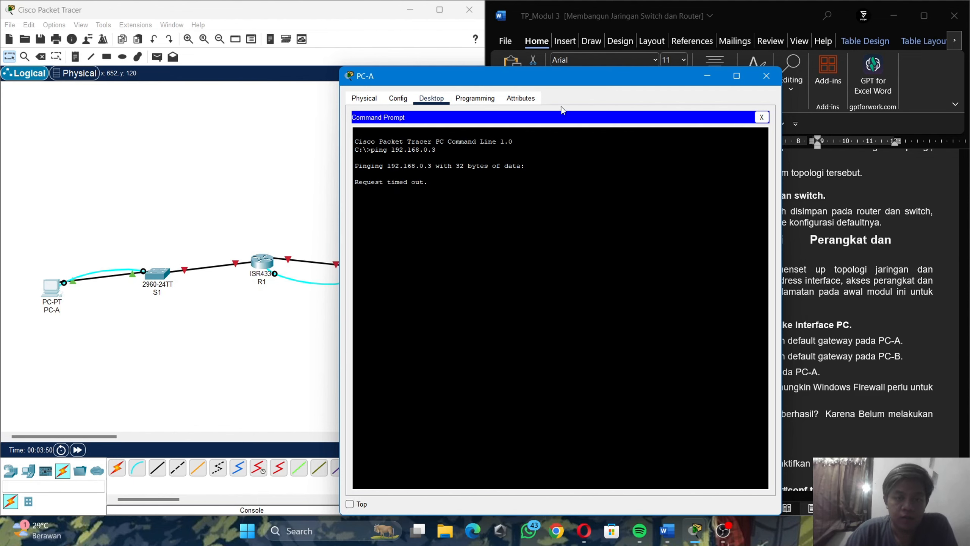
{"action": "left_click_drag", "start_coordinate": [577, 88], "coordinate": [272, 79]}
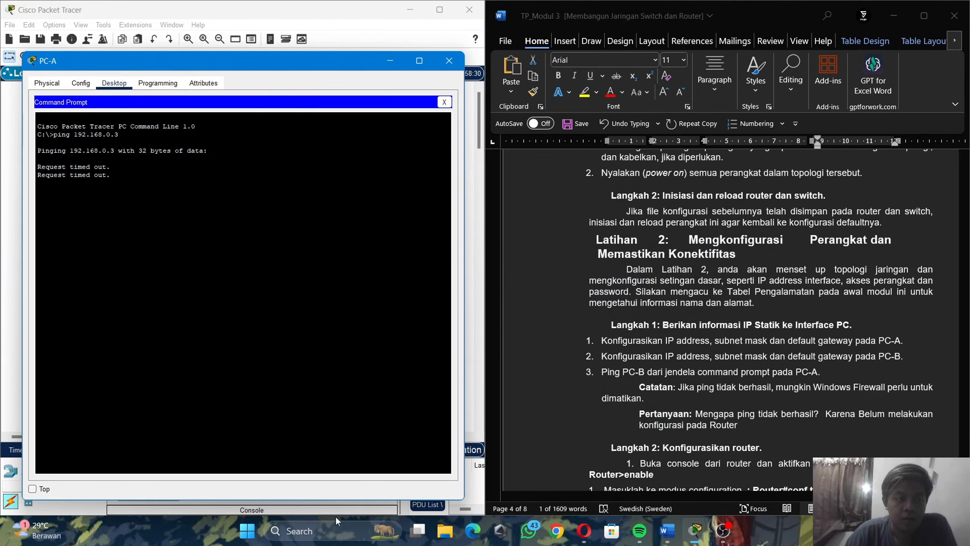
Step: Review the lab document's addressing table and ping instructions, then open Windows Defender Firewall in the Windows Control Panel
{"action": "scroll", "coordinate": [585, 366], "scroll_direction": "up", "scroll_amount": 20}
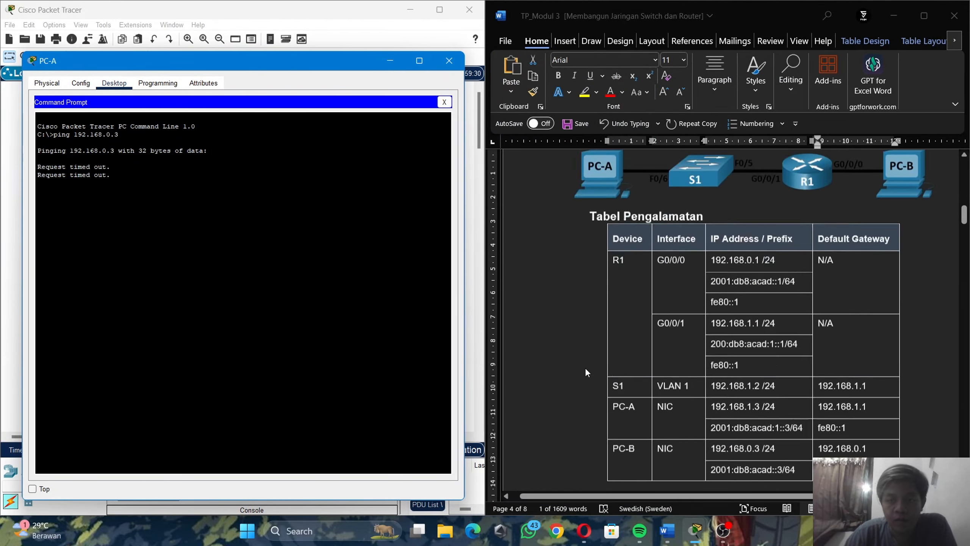
{"action": "scroll", "coordinate": [674, 318], "scroll_direction": "down", "scroll_amount": 4}
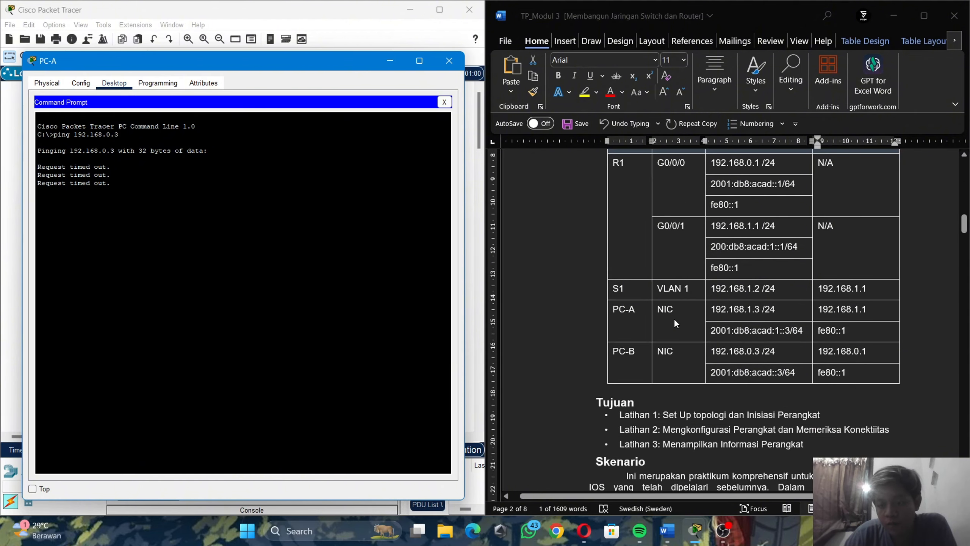
{"action": "scroll", "coordinate": [647, 405], "scroll_direction": "down", "scroll_amount": 20}
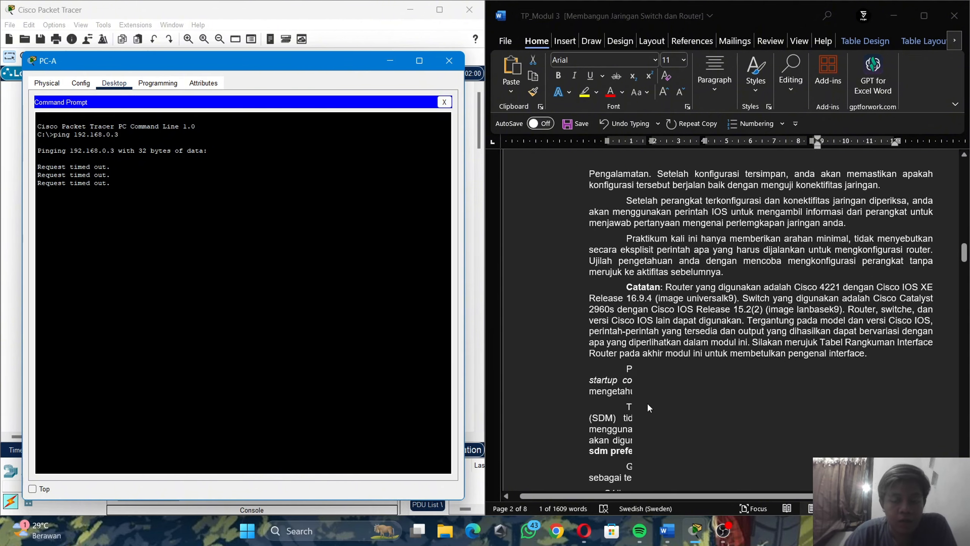
{"action": "scroll", "coordinate": [648, 407], "scroll_direction": "down", "scroll_amount": 17}
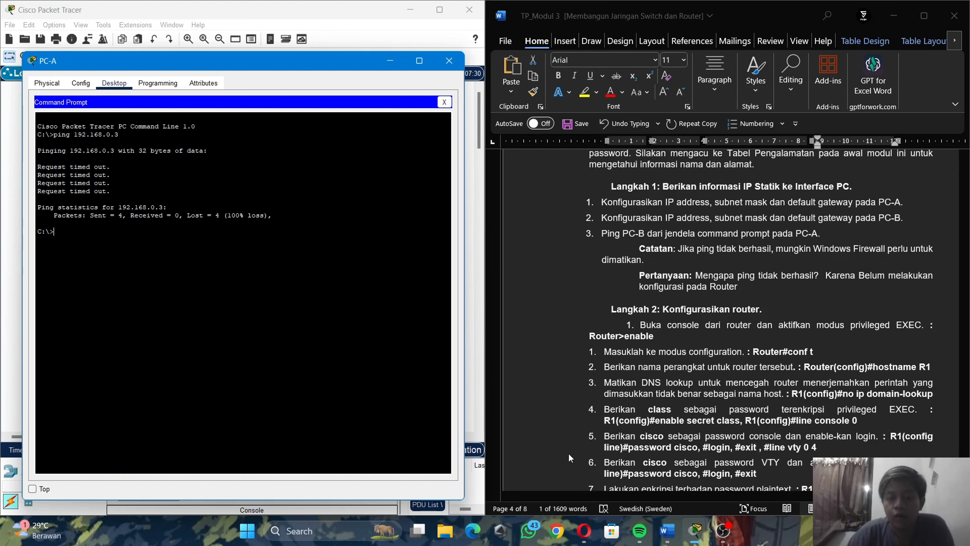
{"action": "left_click", "coordinate": [331, 531]}
{"action": "type", "text": "ontrol panel"}
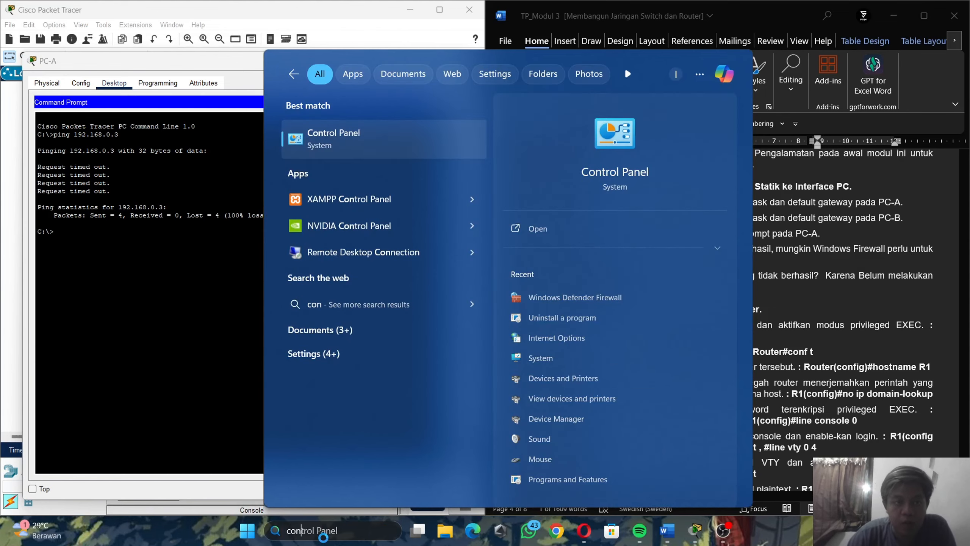
{"action": "key", "text": "Escape"}
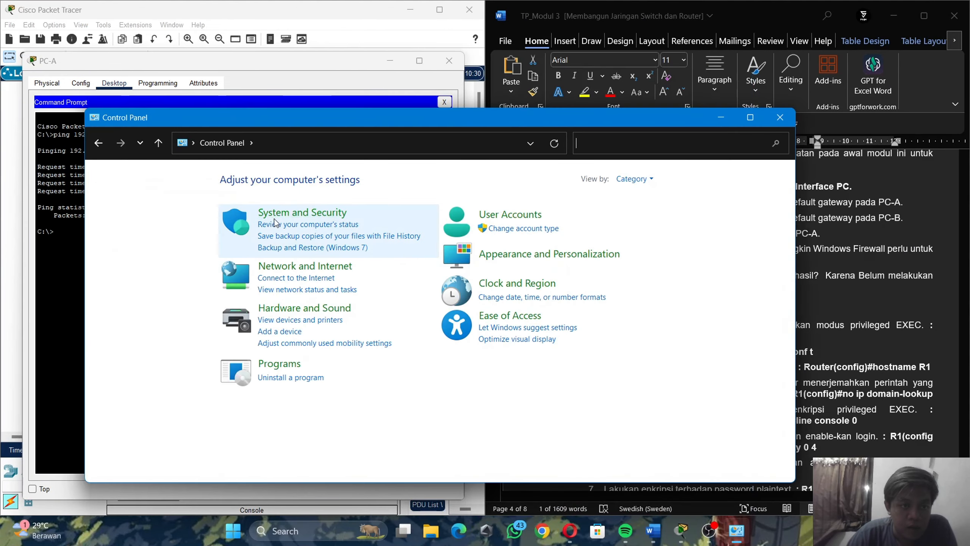
{"action": "left_click", "coordinate": [275, 216]}
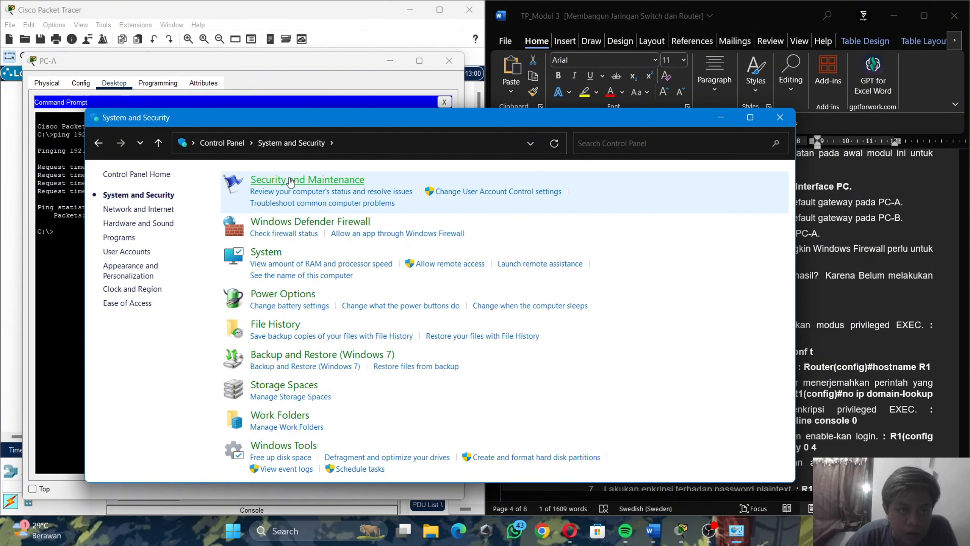
{"action": "left_click", "coordinate": [283, 222]}
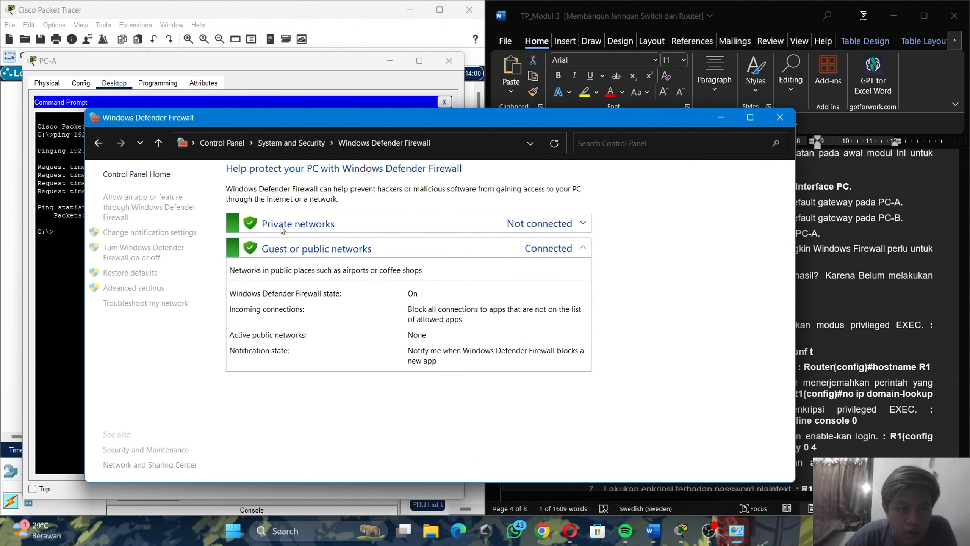
Step: Turn off Windows Defender Firewall for private networks and close the Control Panel
{"action": "left_click", "coordinate": [126, 251]}
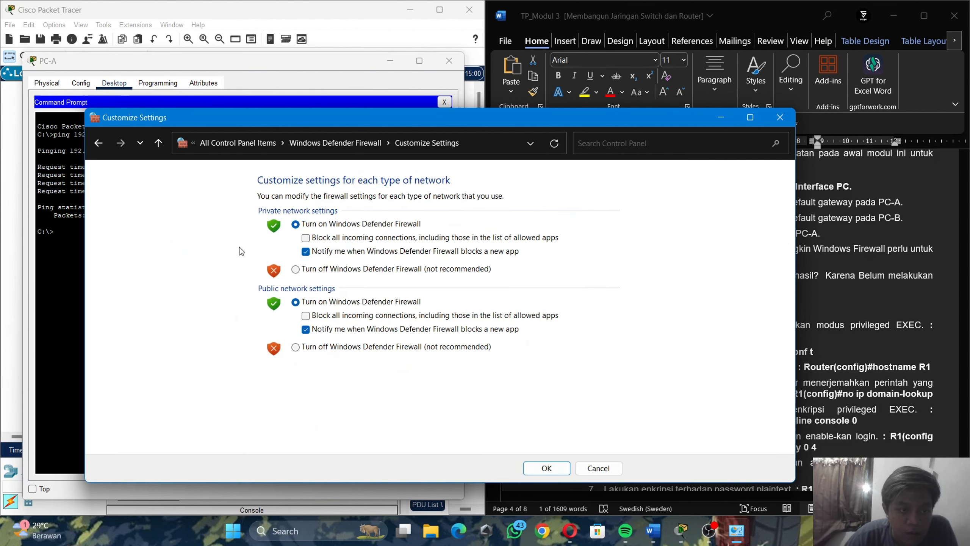
{"action": "left_click", "coordinate": [295, 269]}
{"action": "left_click", "coordinate": [560, 469]}
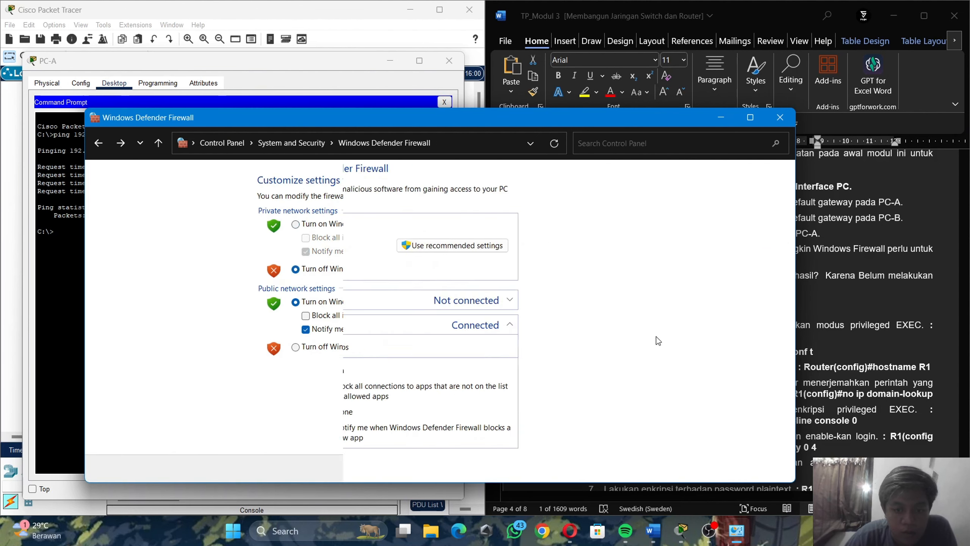
{"action": "left_click", "coordinate": [780, 118]}
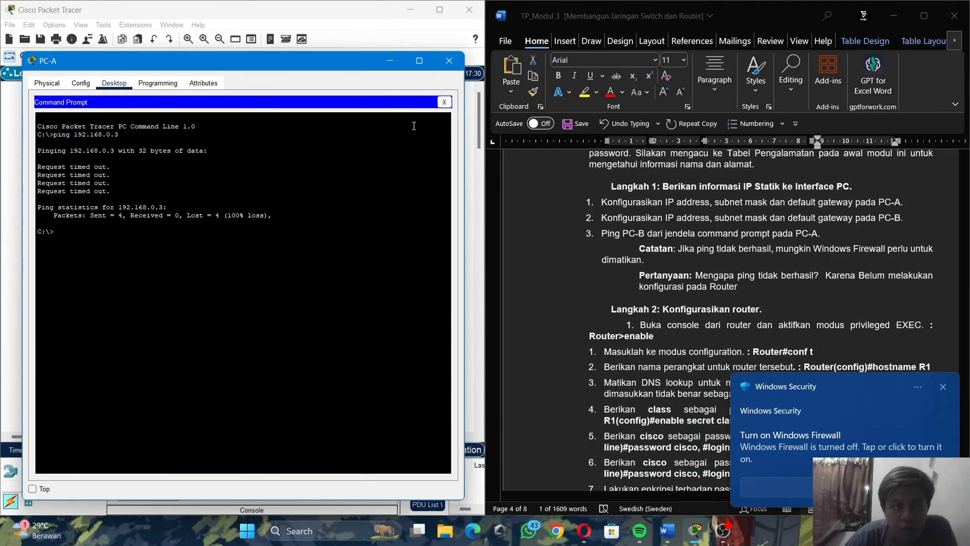
Step: Start a terminal session from PC-B to R1's console with default port settings and answer no to the initial configuration dialog
{"action": "left_click", "coordinate": [388, 60]}
{"action": "scroll", "coordinate": [661, 286], "scroll_direction": "down", "scroll_amount": 1}
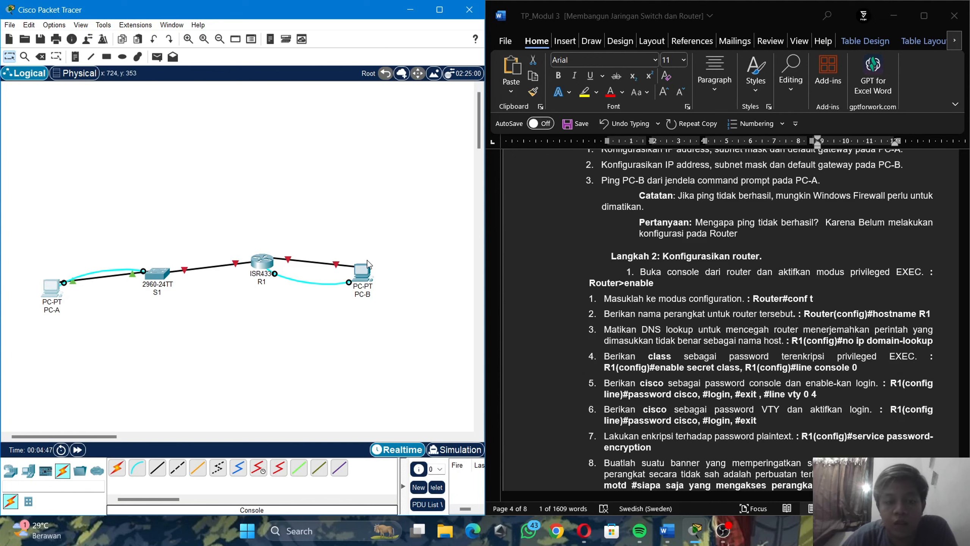
{"action": "left_click", "coordinate": [362, 272]}
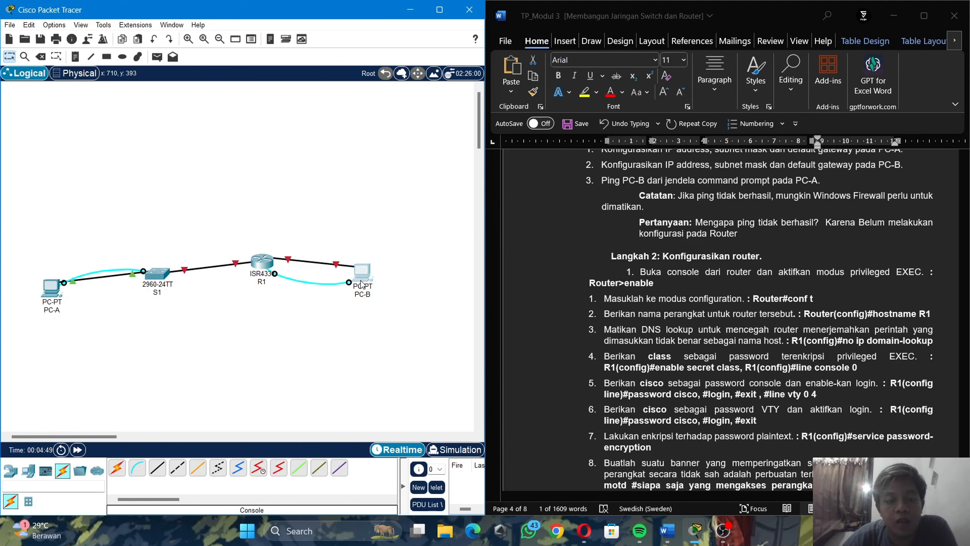
{"action": "left_click", "coordinate": [568, 150]}
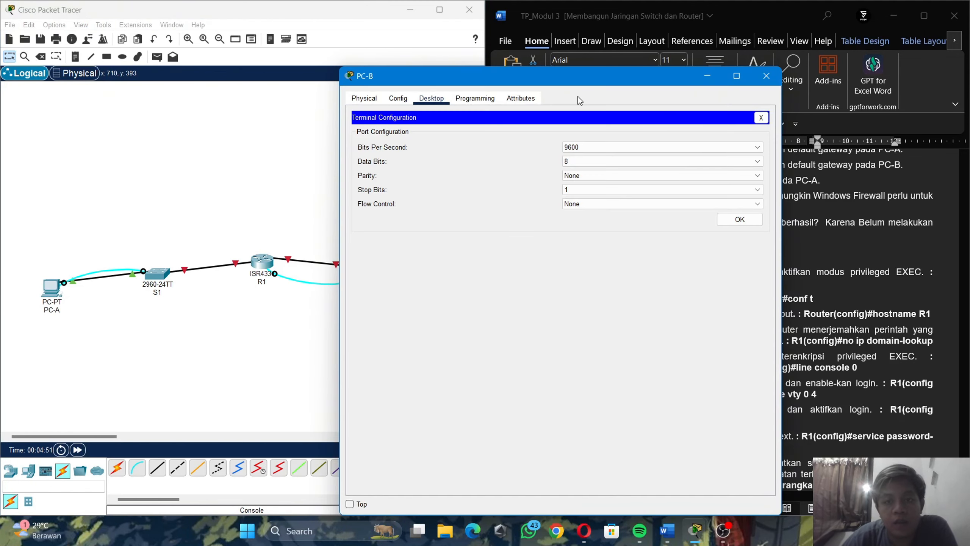
{"action": "left_click", "coordinate": [745, 221]}
{"action": "left_click_drag", "start_coordinate": [658, 76], "coordinate": [350, 44]}
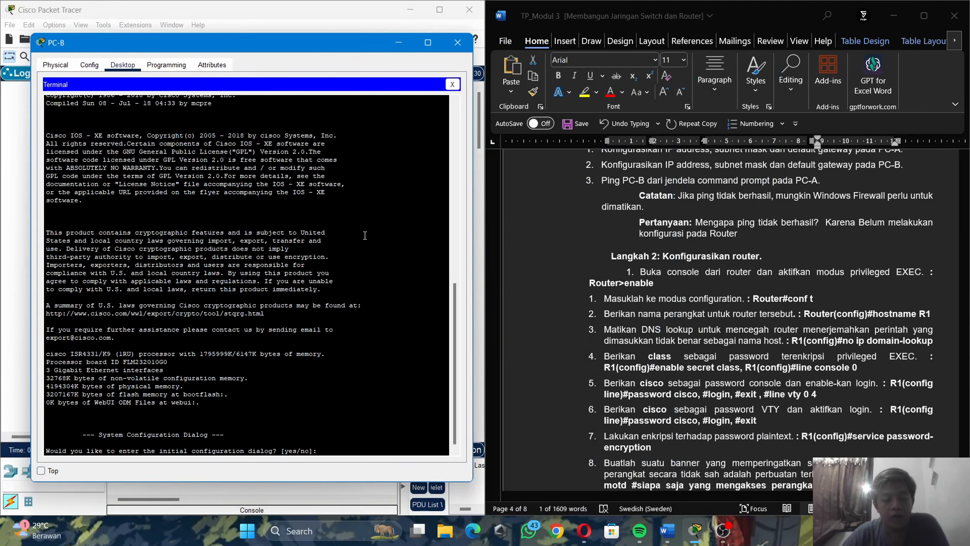
{"action": "type", "text": "no"}
{"action": "key", "text": "Return"}
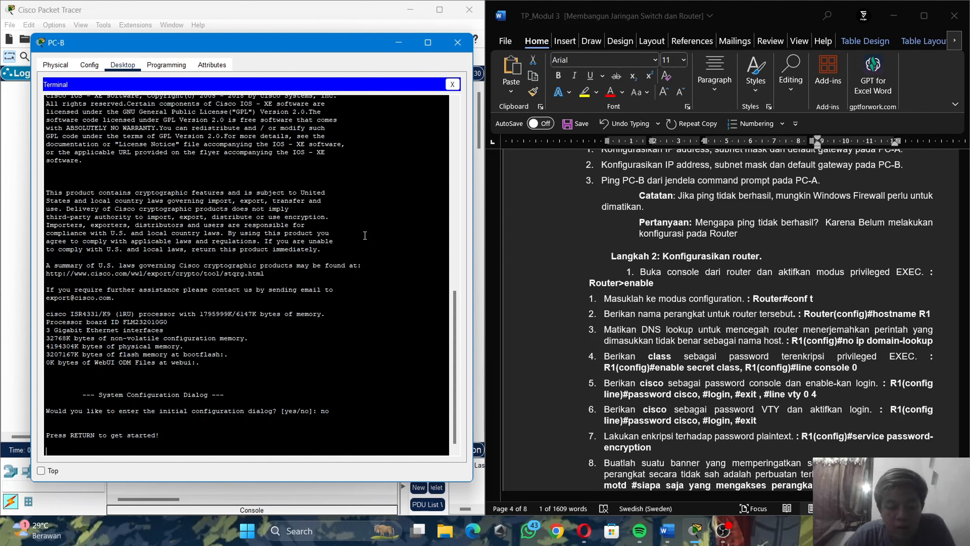
{"action": "key", "text": "Return"}
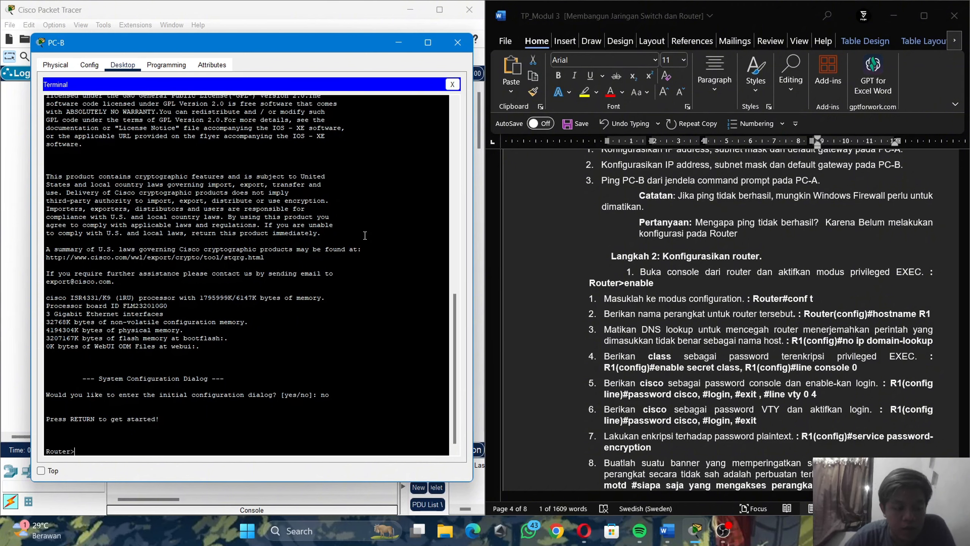
Step: Enter privileged EXEC mode with enable and global configuration mode with conf t on the router
{"action": "type", "text": "enable"}
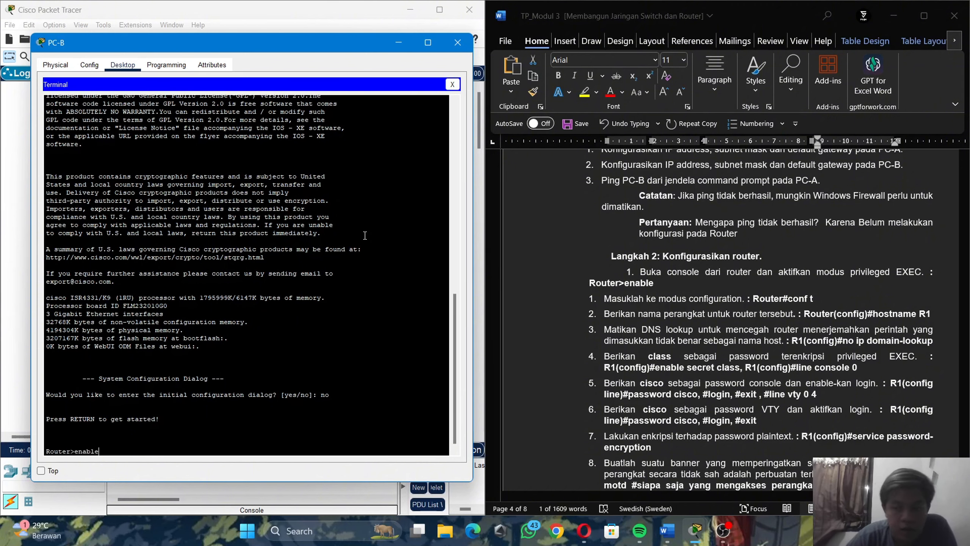
{"action": "key", "text": "Return"}
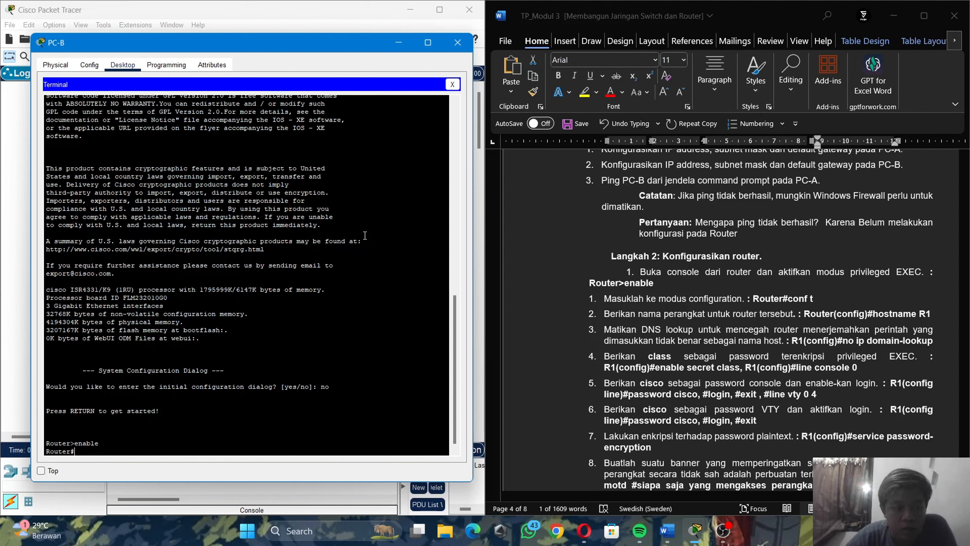
{"action": "type", "text": "conf t"}
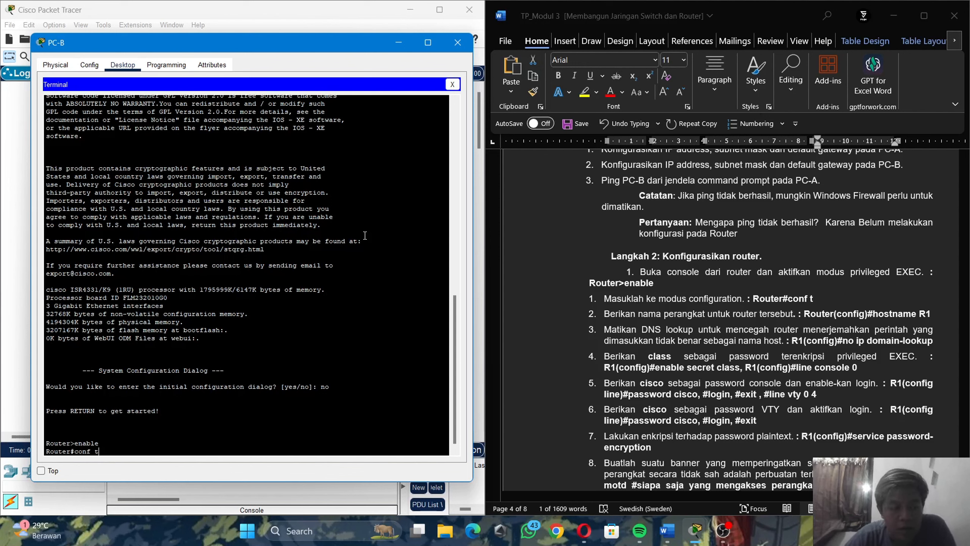
{"action": "key", "text": "Return"}
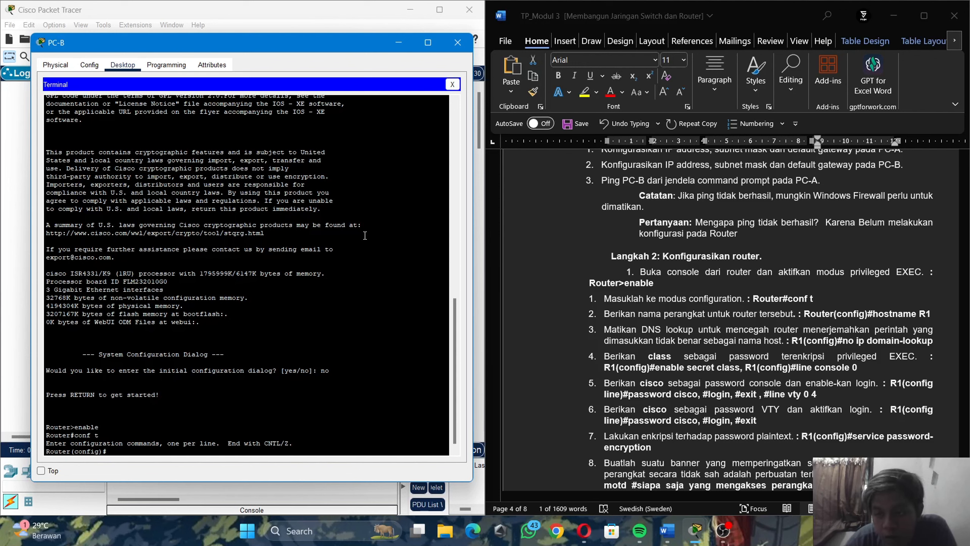
Step: Set the router's hostname to R1
{"action": "type", "text": "ho"}
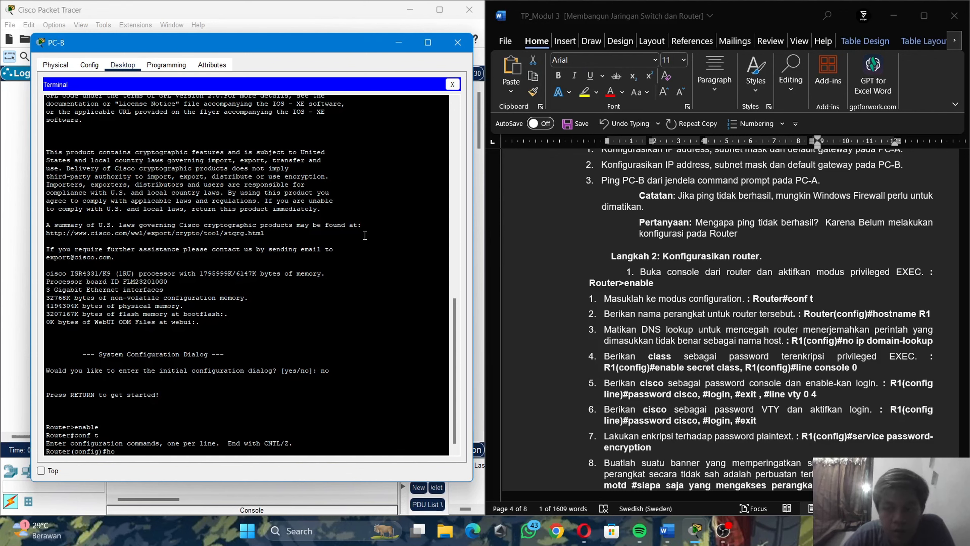
{"action": "type", "text": "stname"}
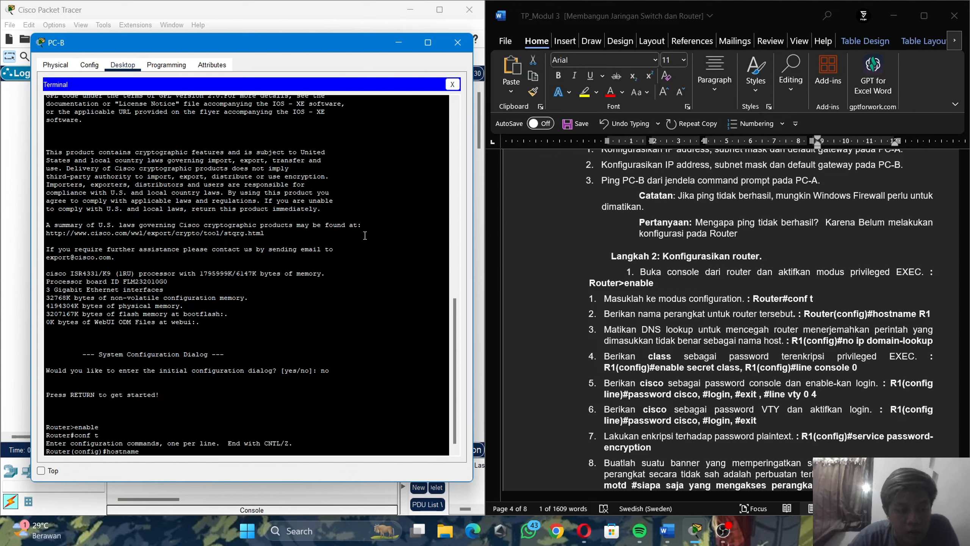
{"action": "type", "text": " R"}
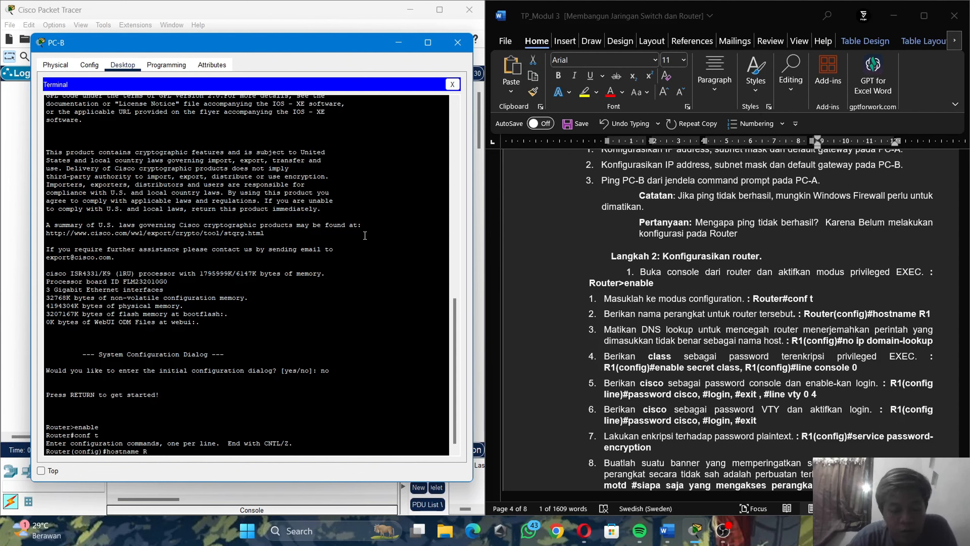
{"action": "type", "text": "1"}
{"action": "key", "text": "Return"}
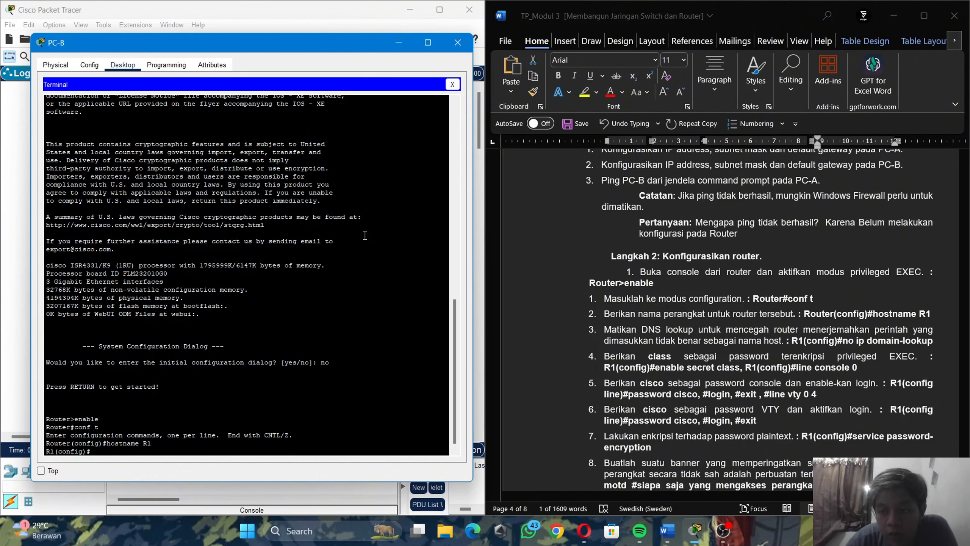
Step: Disable DNS lookup on R1 with the no ip domain-lookup command
{"action": "type", "text": "no i"}
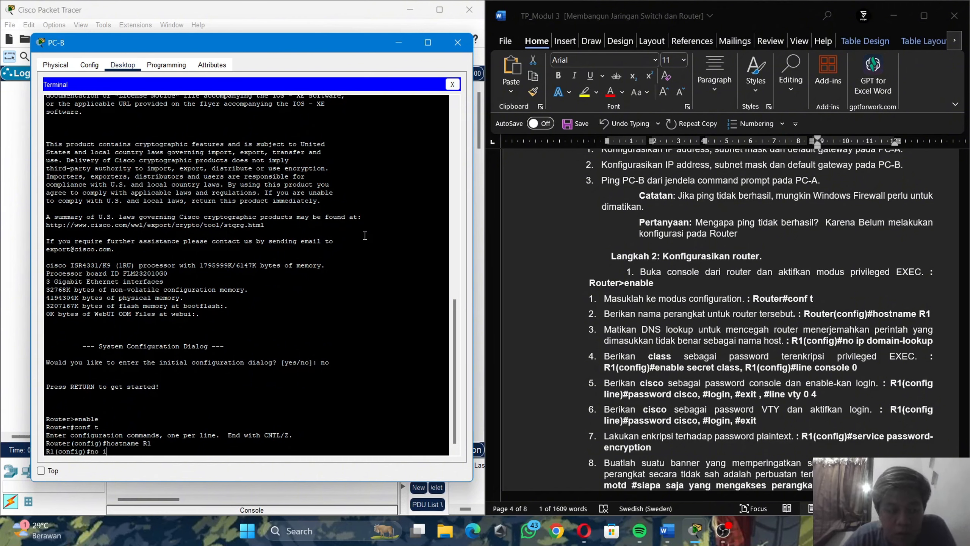
{"action": "type", "text": "p domain"}
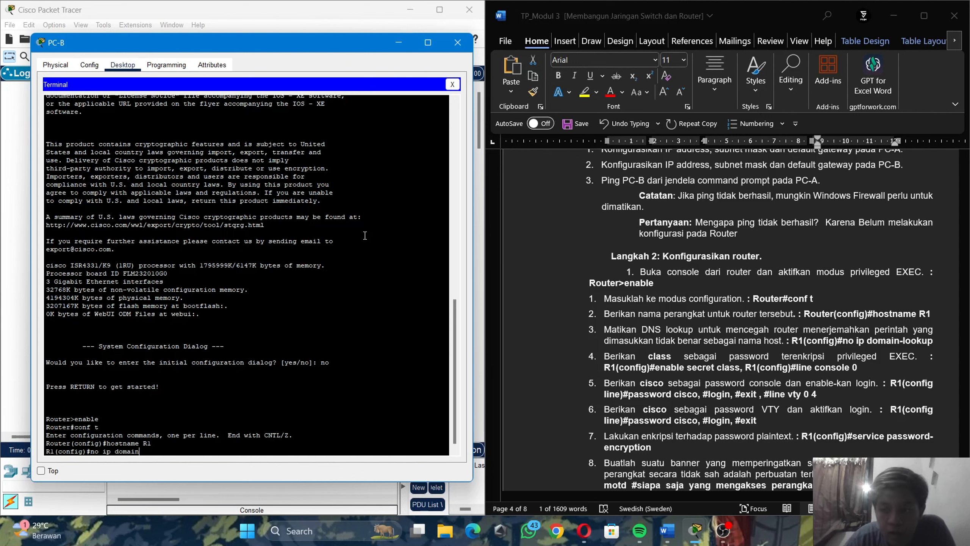
{"action": "type", "text": "-look"}
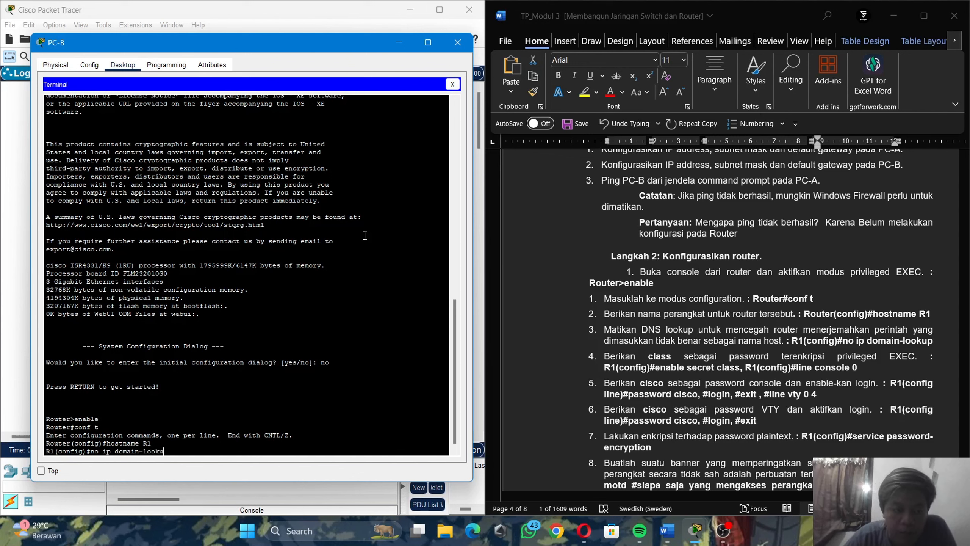
{"action": "type", "text": "up"}
{"action": "key", "text": "Return"}
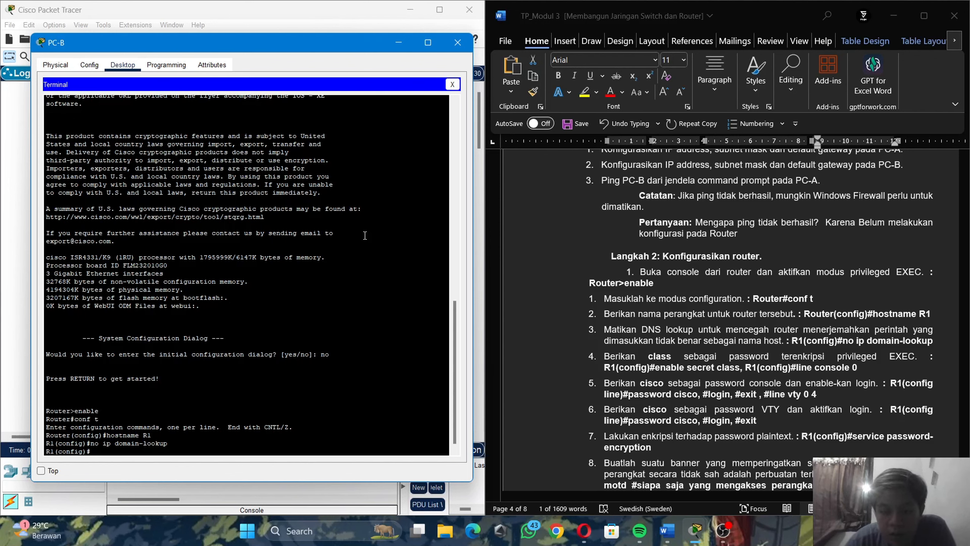
Step: Set R1's encrypted privileged EXEC password with enable secret, using the password given in the lab document
{"action": "type", "text": "senbale"}
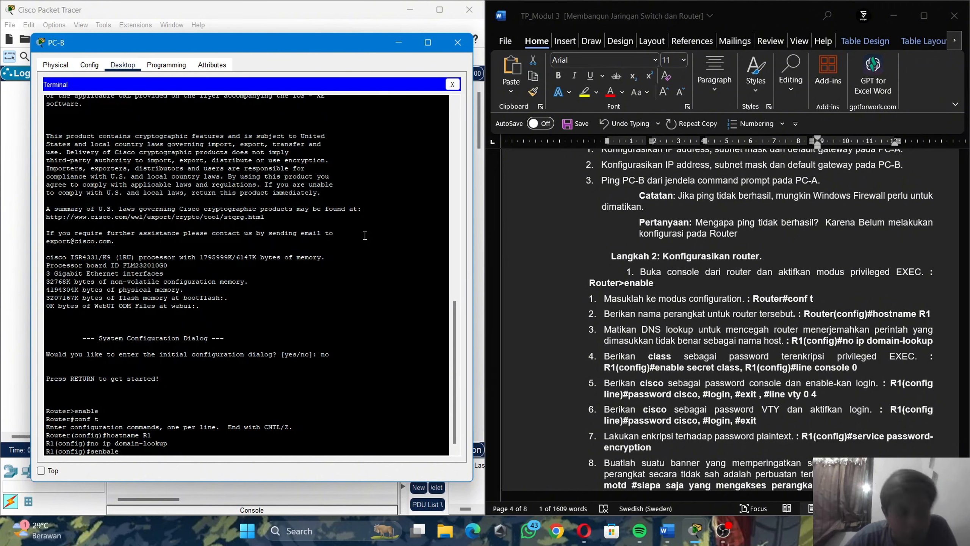
{"action": "key", "text": "BackSpace"}
{"action": "key", "text": "BackSpace"}
{"action": "key", "text": "BackSpace"}
{"action": "key", "text": "BackSpace"}
{"action": "key", "text": "BackSpace"}
{"action": "key", "text": "BackSpace"}
{"action": "key", "text": "BackSpace"}
{"action": "key", "text": "BackSpace"}
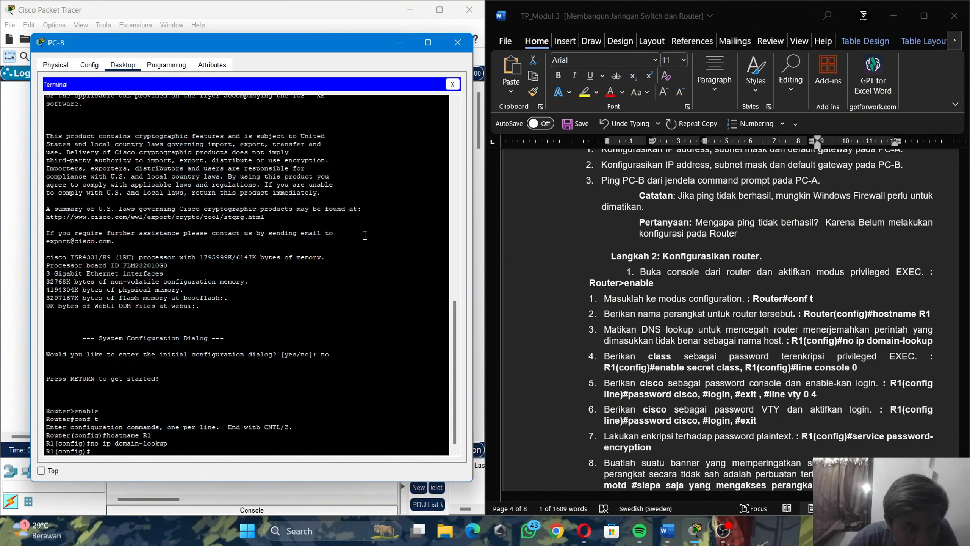
{"action": "type", "text": "enabl"}
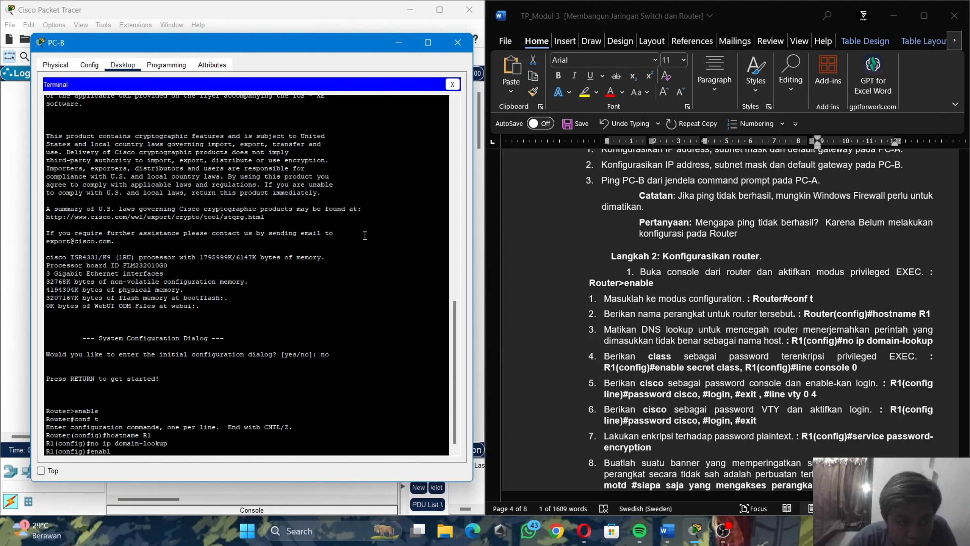
{"action": "type", "text": "e s"}
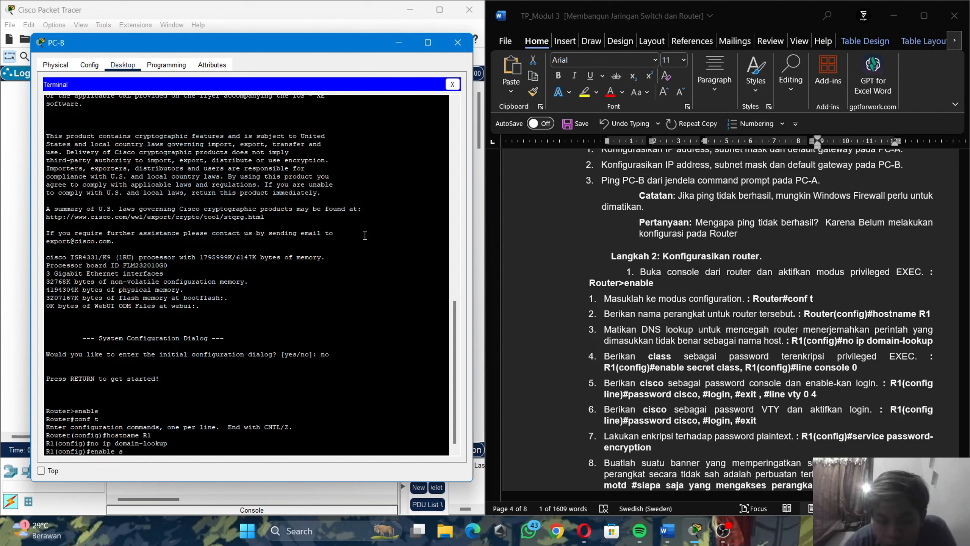
{"action": "type", "text": "ecret cla"}
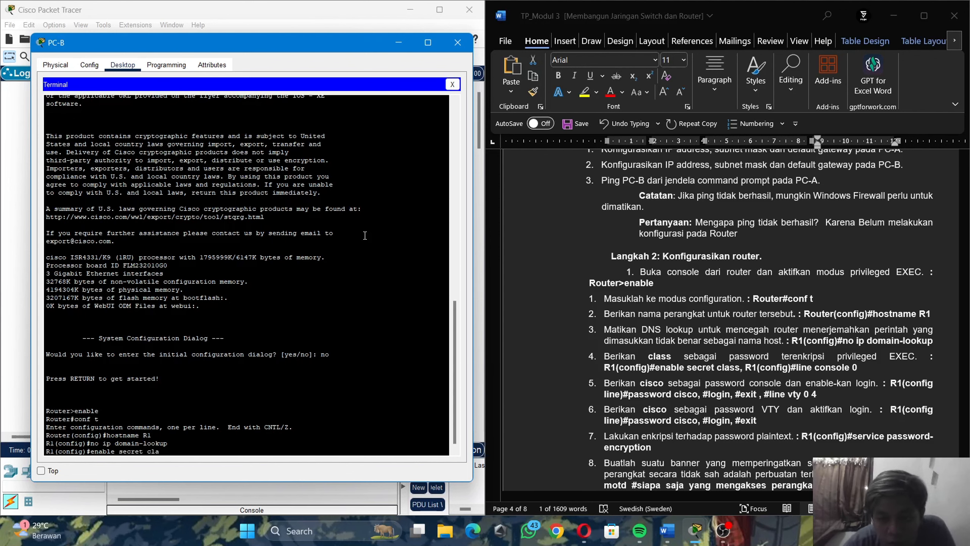
{"action": "type", "text": "ss"}
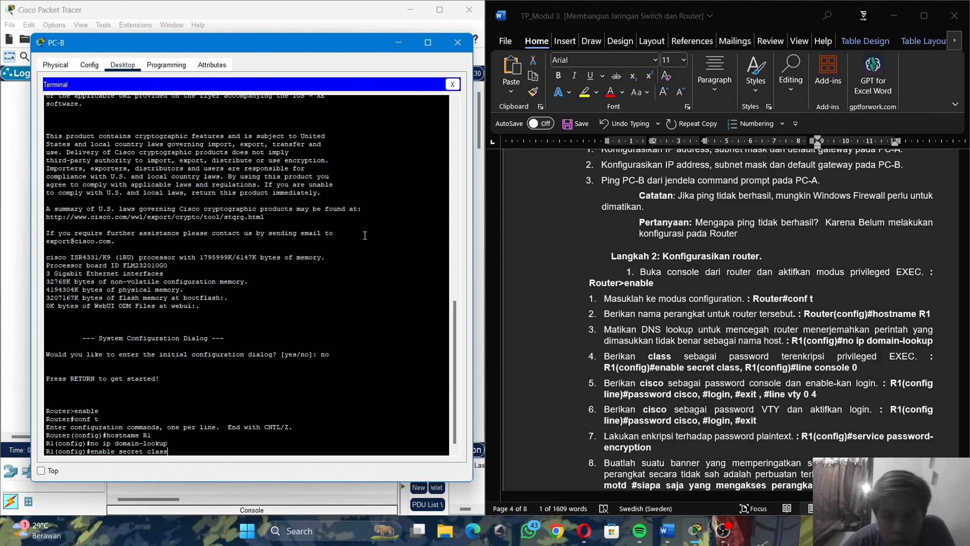
{"action": "type", "text": "s"}
{"action": "key", "text": "Return"}
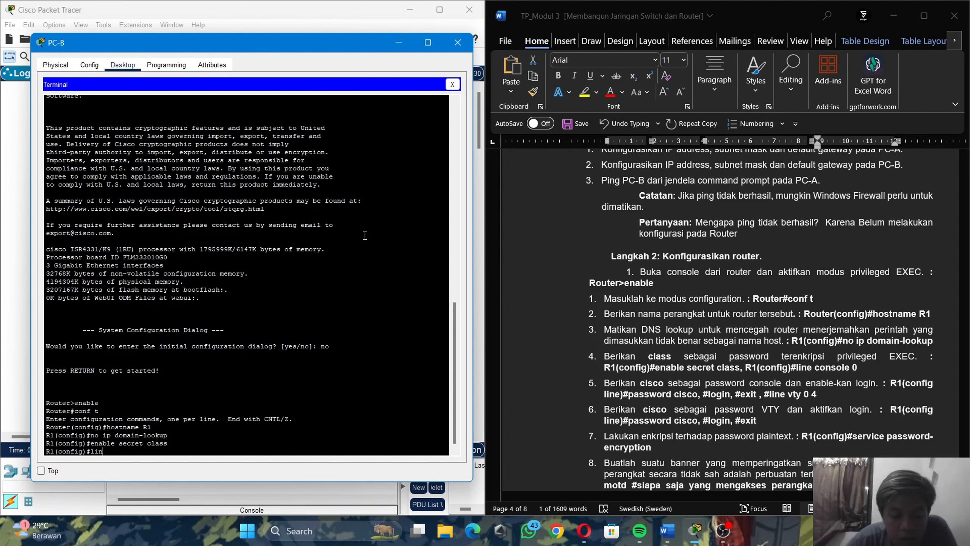
Step: Configure line console 0 with the console password from the lab document, enable login, and exit to global configuration mode
{"action": "type", "text": "line console "}
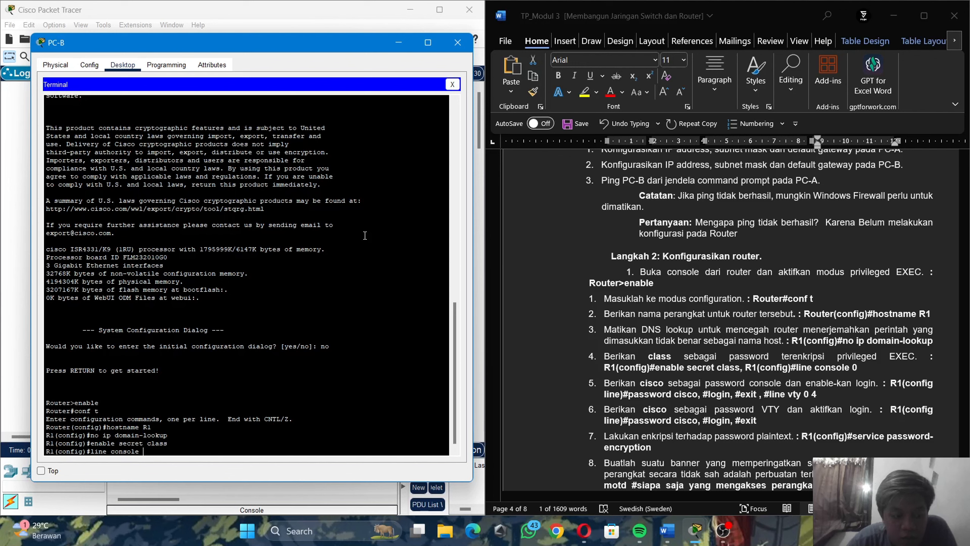
{"action": "type", "text": "0"}
{"action": "key", "text": "Return"}
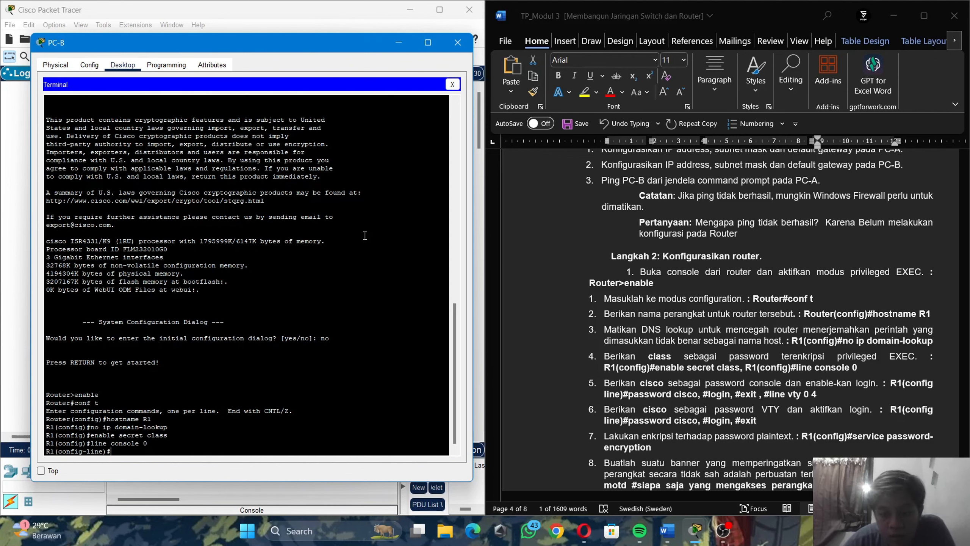
{"action": "type", "text": "password"}
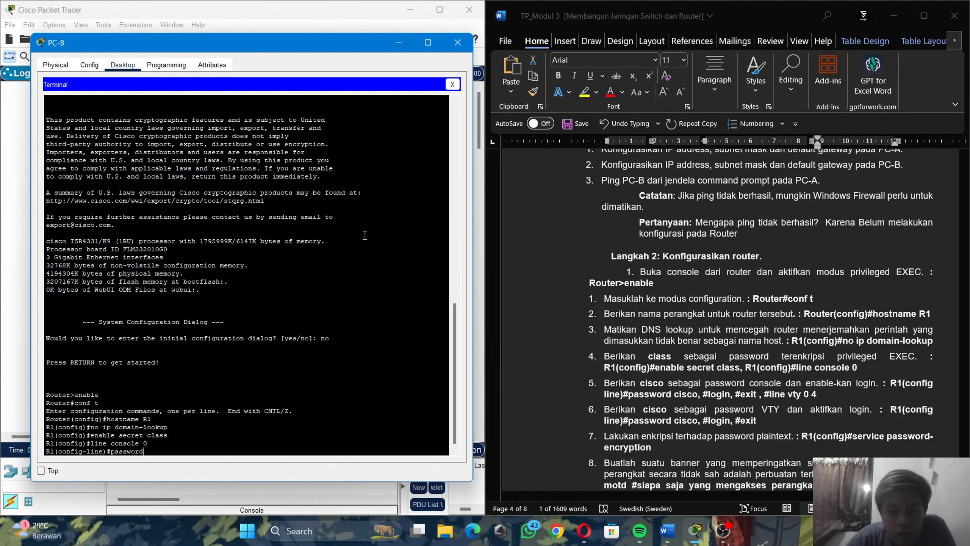
{"action": "type", "text": " cisc"}
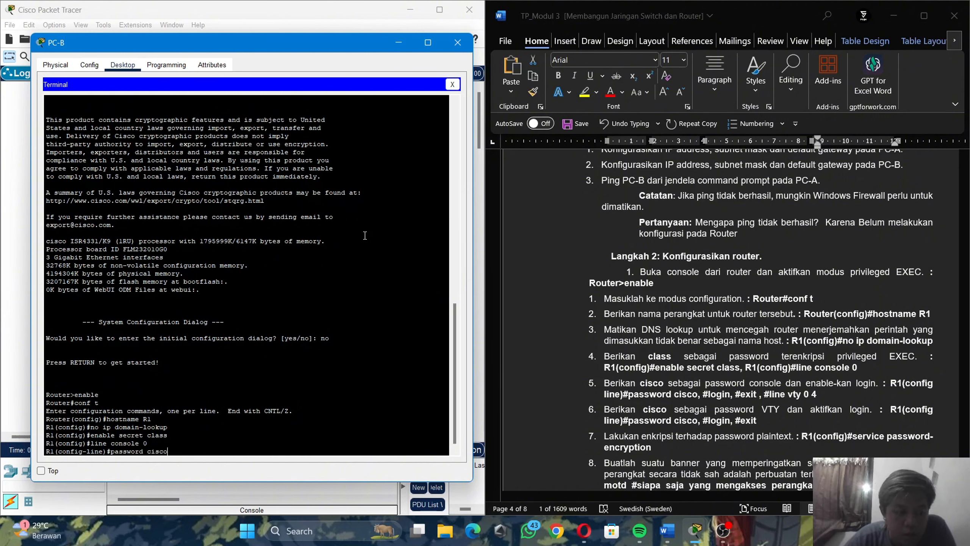
{"action": "type", "text": "o"}
{"action": "key", "text": "Return"}
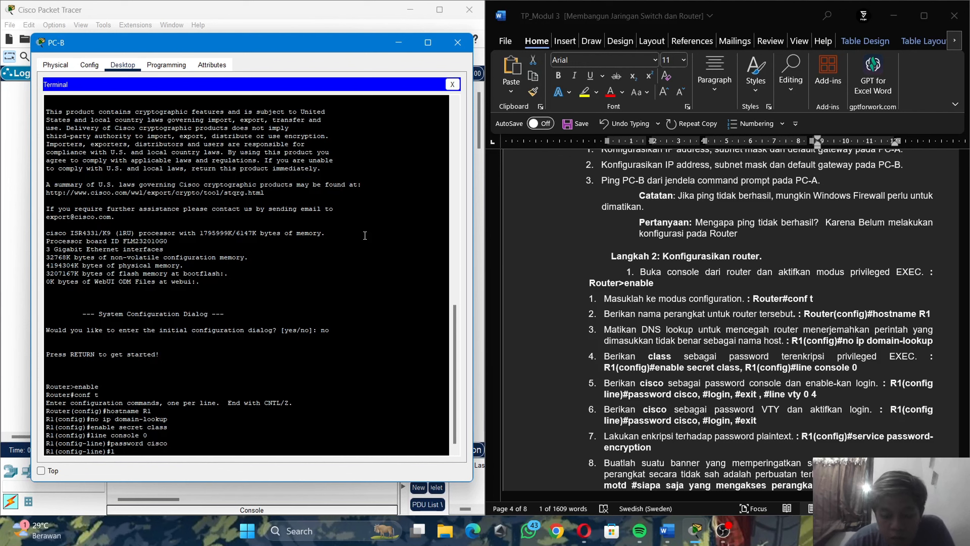
{"action": "type", "text": "login"}
{"action": "key", "text": "Return"}
{"action": "type", "text": "e)#e"}
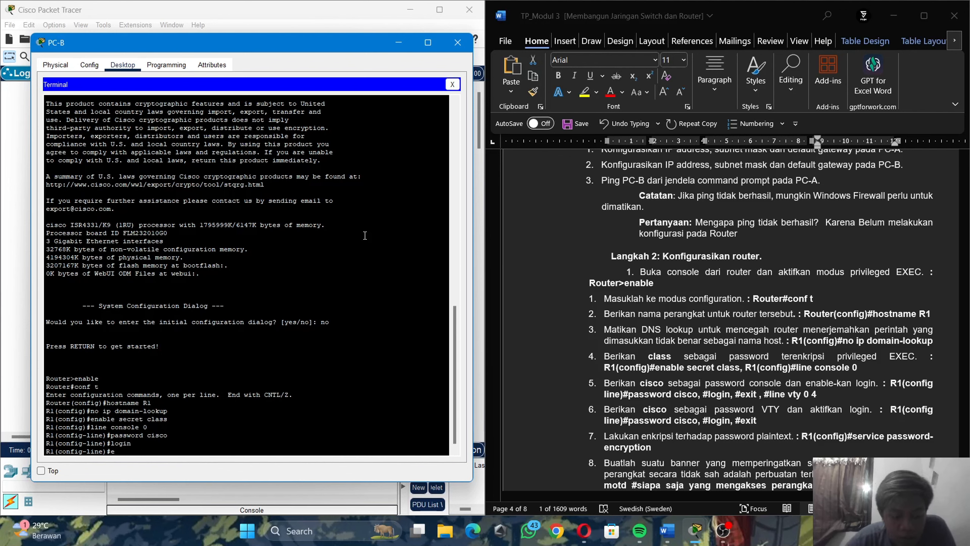
{"action": "type", "text": "xit"}
{"action": "key", "text": "Return"}
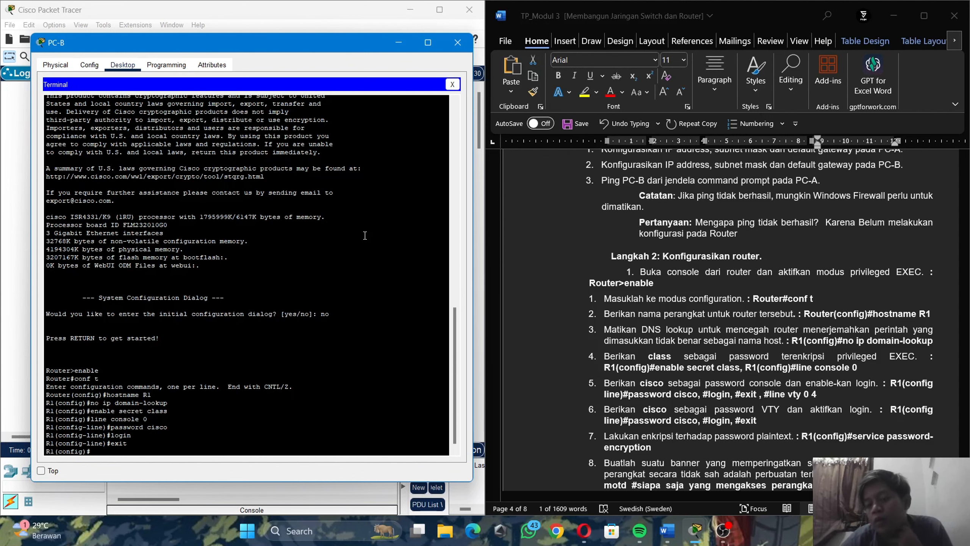
Step: Try to enter line configuration mode for VTY lines 0 4
{"action": "type", "text": "kine"}
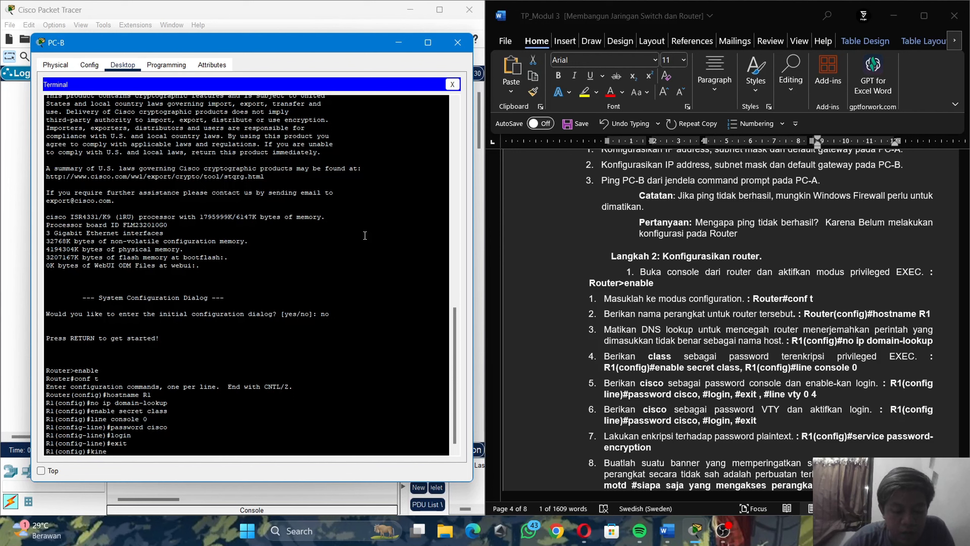
{"action": "type", "text": " vty"}
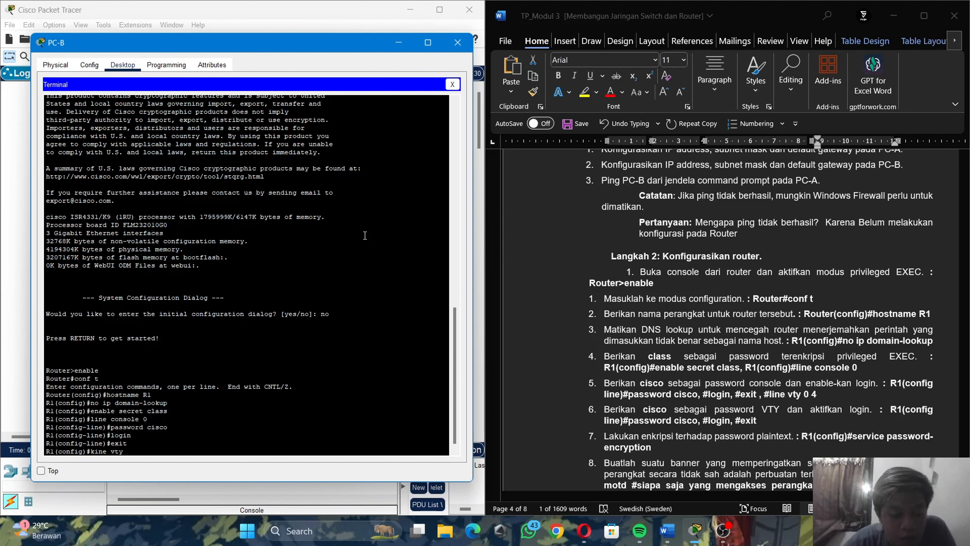
{"action": "type", "text": " 4"}
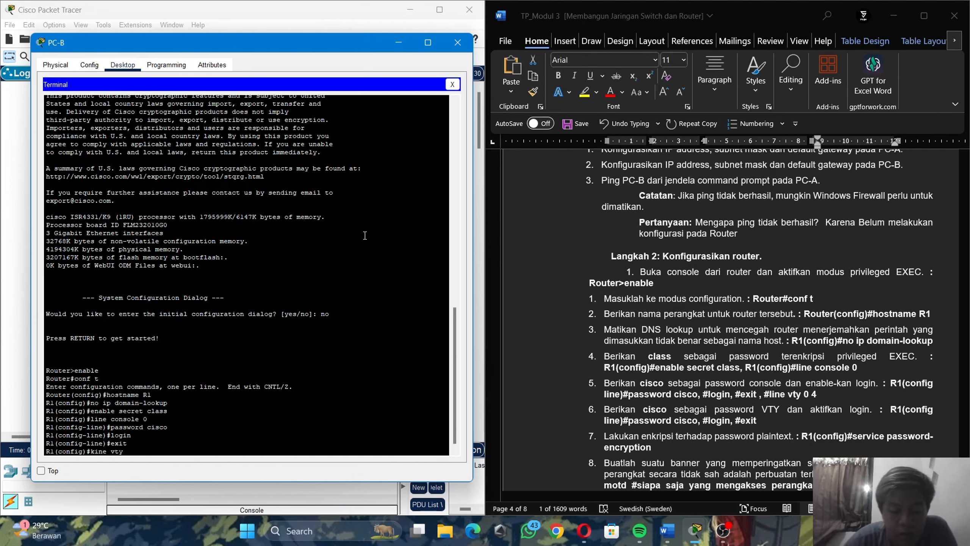
{"action": "type", "text": "0 4"}
{"action": "key", "text": "Return"}
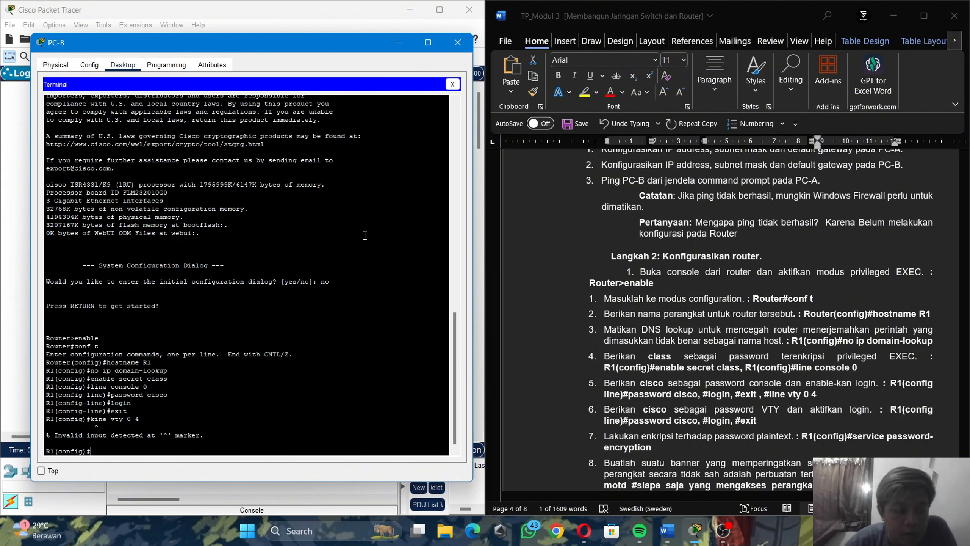
Step: Configure line vty 0 4 with the VTY password from the lab document, enable login, and exit line configuration
{"action": "type", "text": "line vty"}
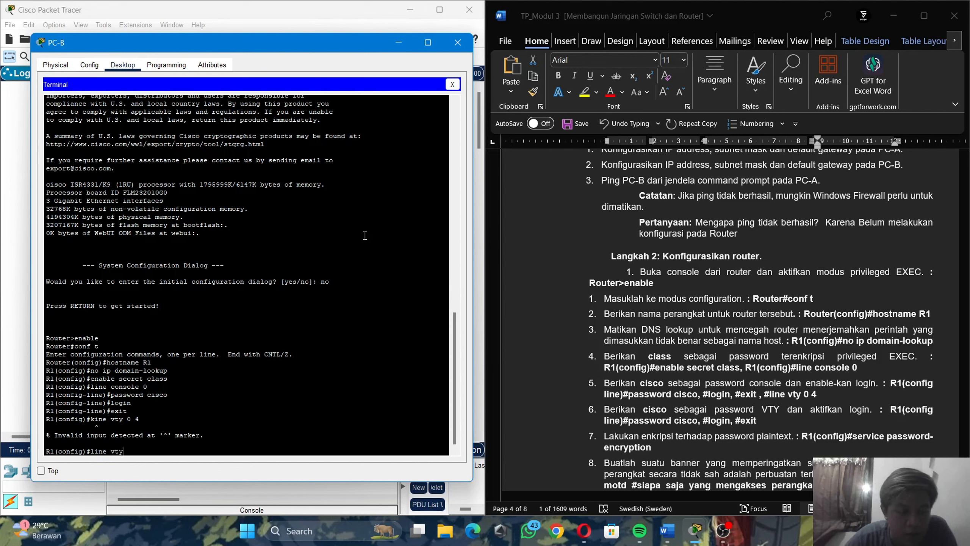
{"action": "type", "text": " 04"}
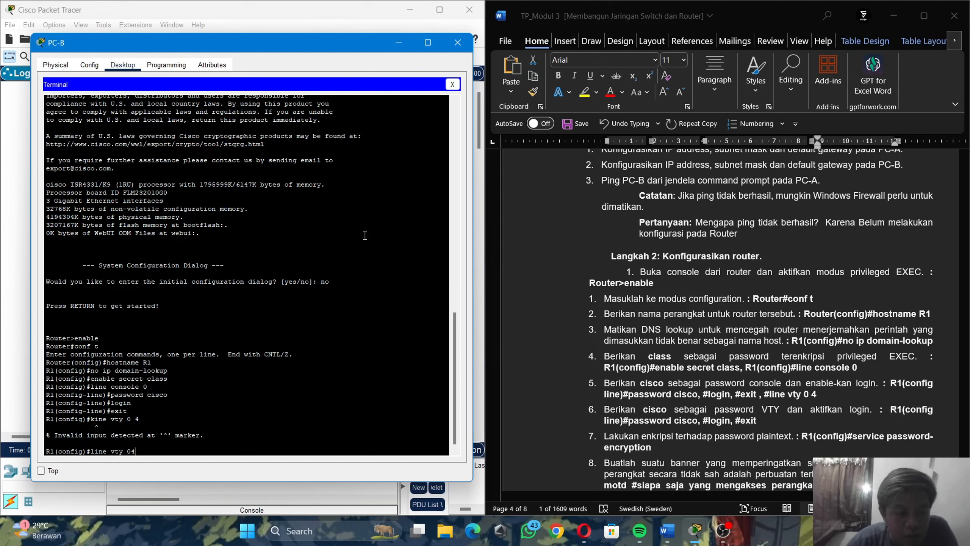
{"action": "key", "text": "BackSpace"}
{"action": "key", "text": "Return"}
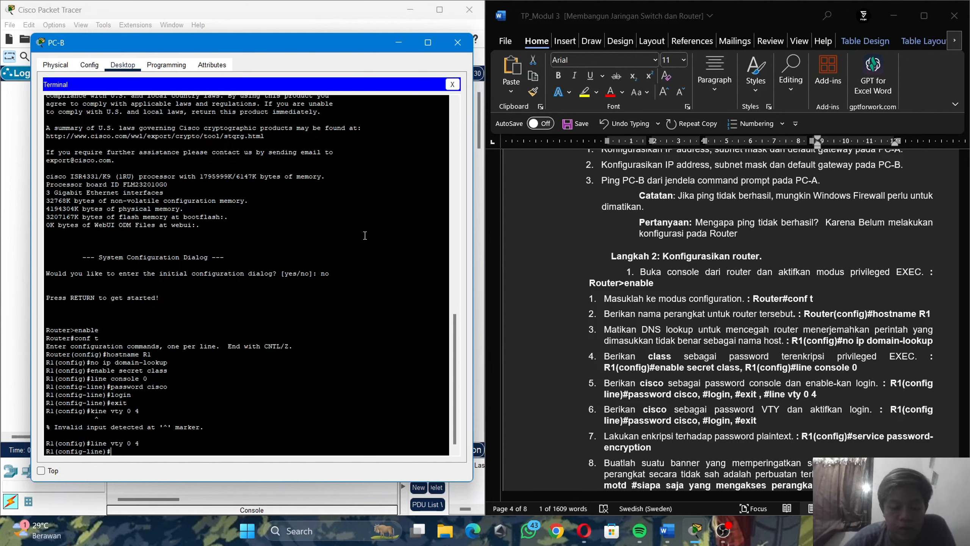
{"action": "type", "text": "password cisco"}
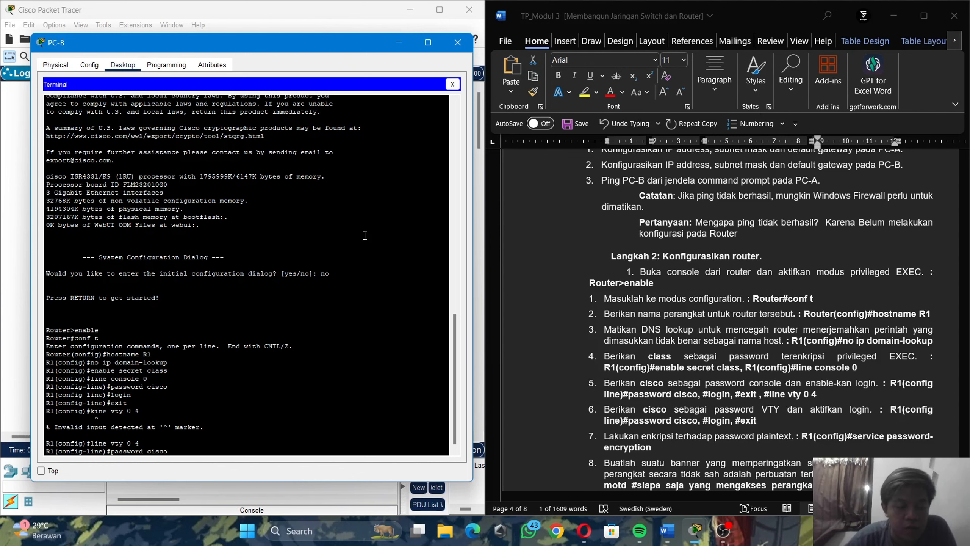
{"action": "key", "text": "Return"}
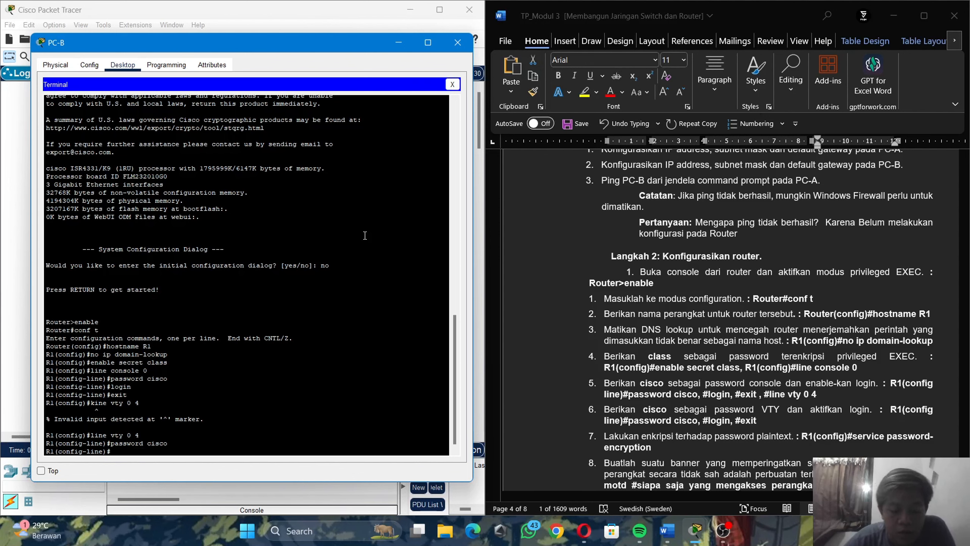
{"action": "type", "text": "login"}
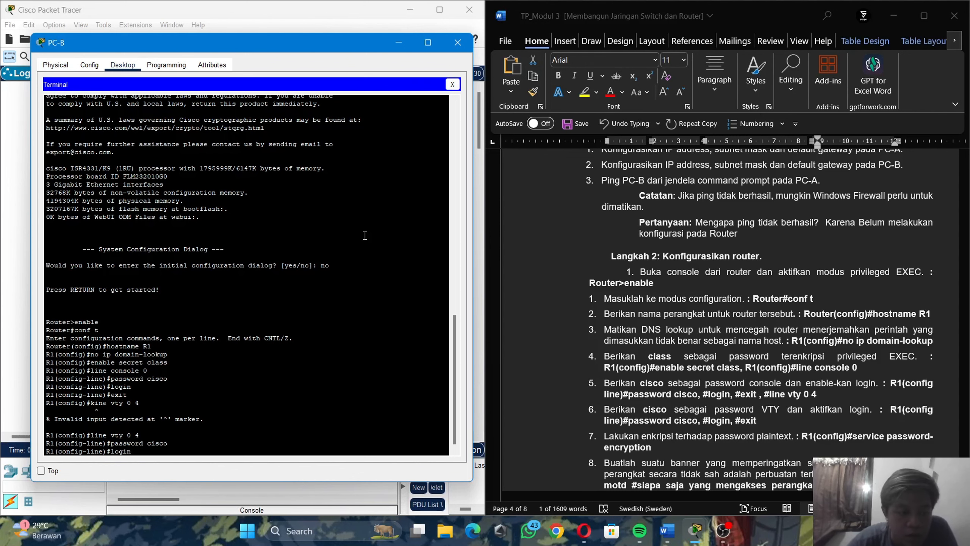
{"action": "key", "text": "Return"}
{"action": "type", "text": "exit"}
{"action": "key", "text": "Return"}
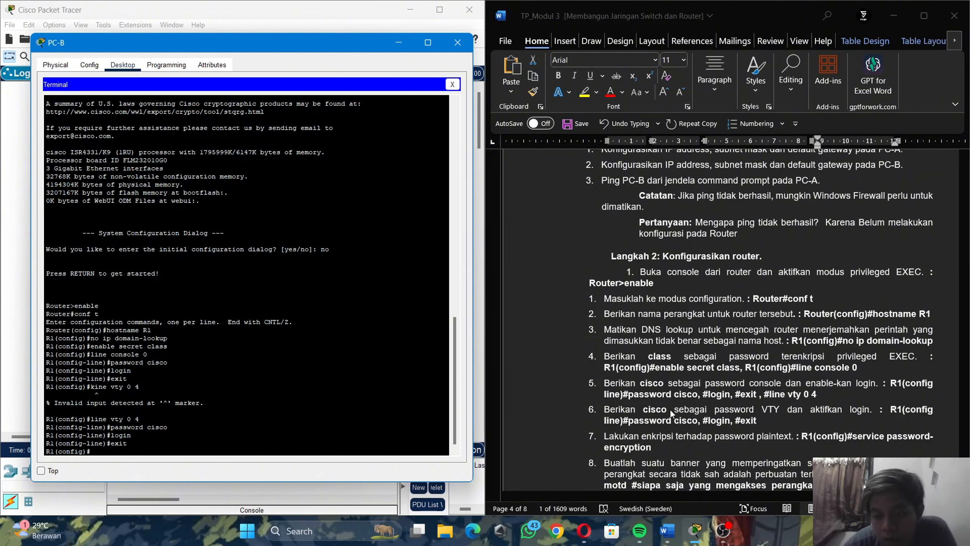
Step: Enable encryption of R1's plaintext passwords with service password-encryption
{"action": "scroll", "coordinate": [670, 409], "scroll_direction": "down", "scroll_amount": 2}
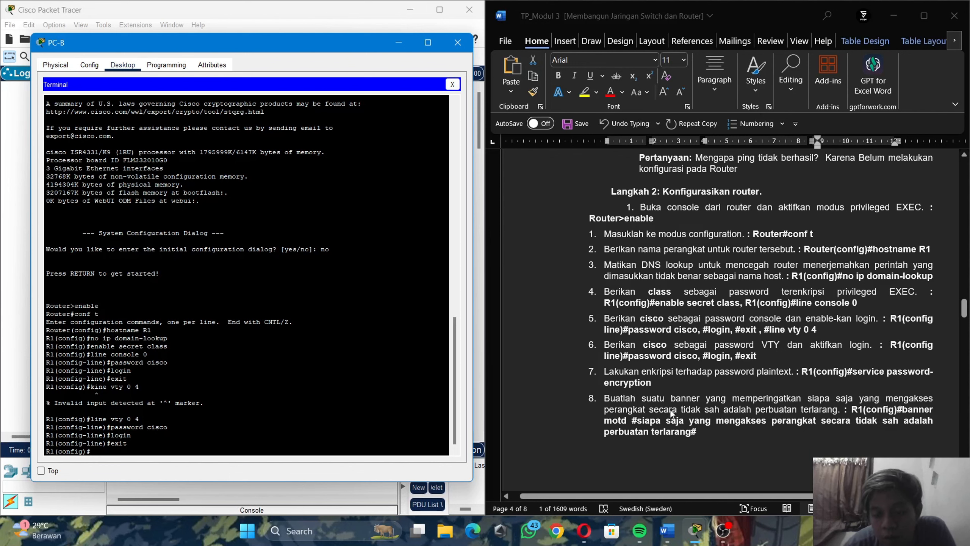
{"action": "type", "text": "s"}
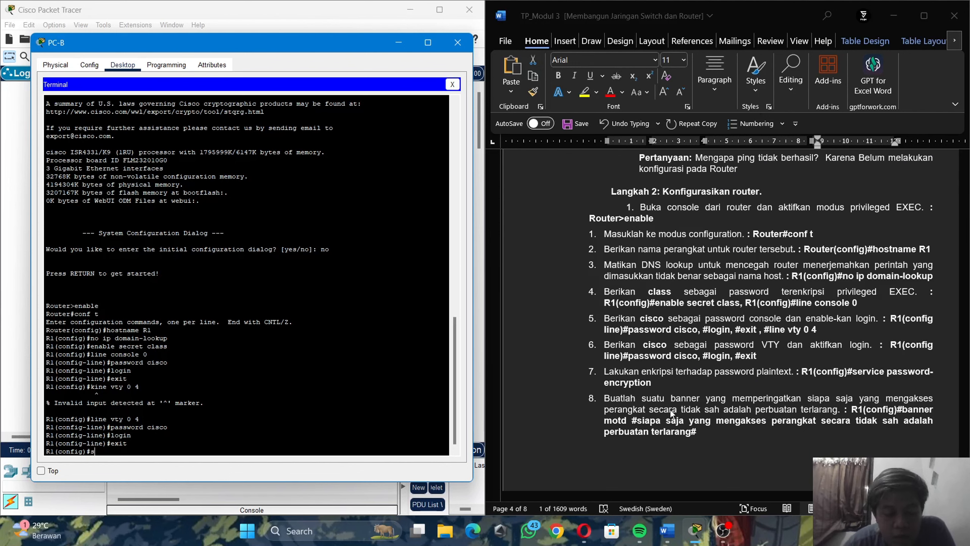
{"action": "type", "text": "ervic"}
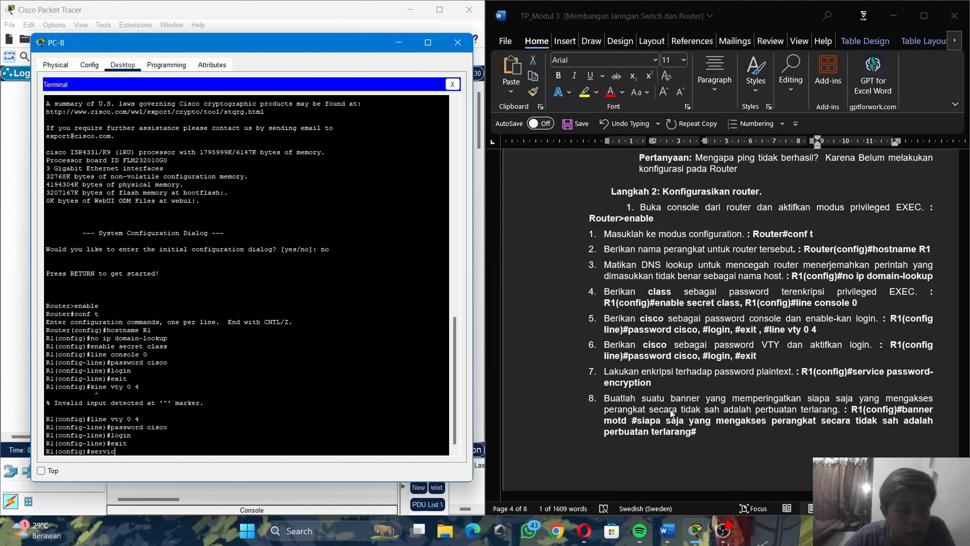
{"action": "type", "text": "e pass"}
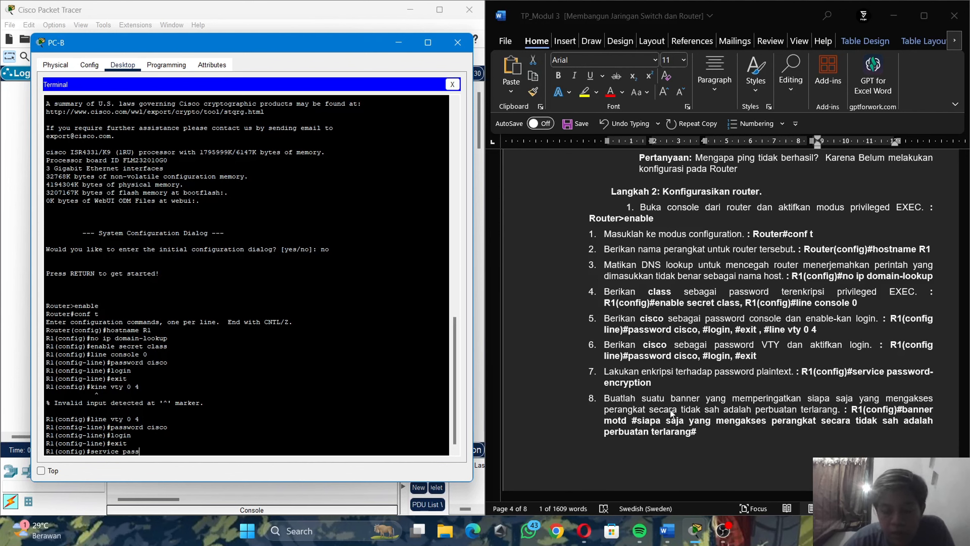
{"action": "type", "text": "word-"}
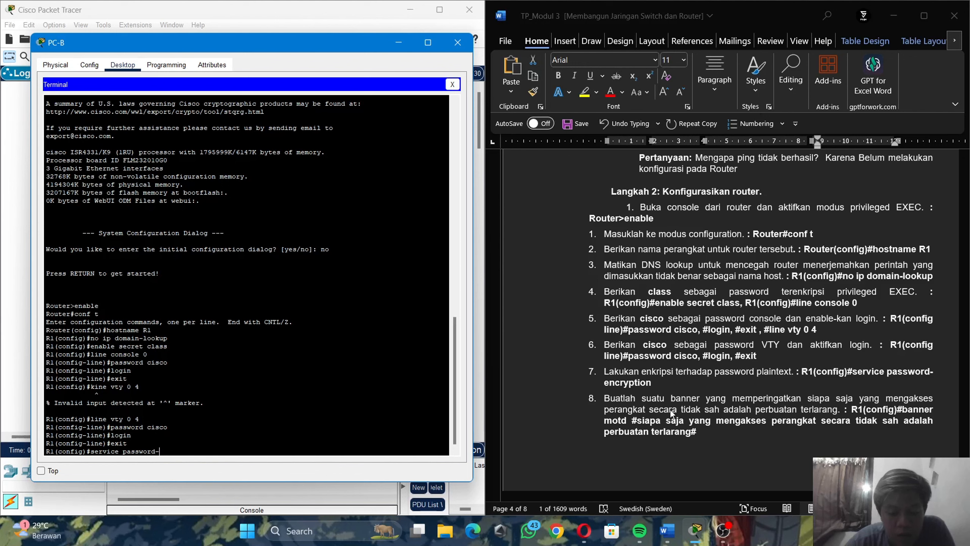
{"action": "type", "text": "encryptio"}
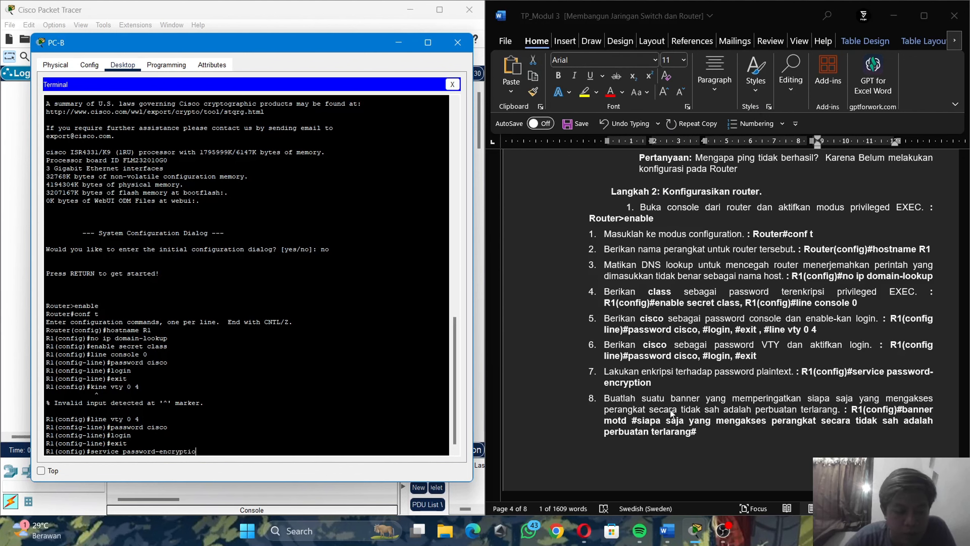
{"action": "type", "text": "n"}
{"action": "key", "text": "Return"}
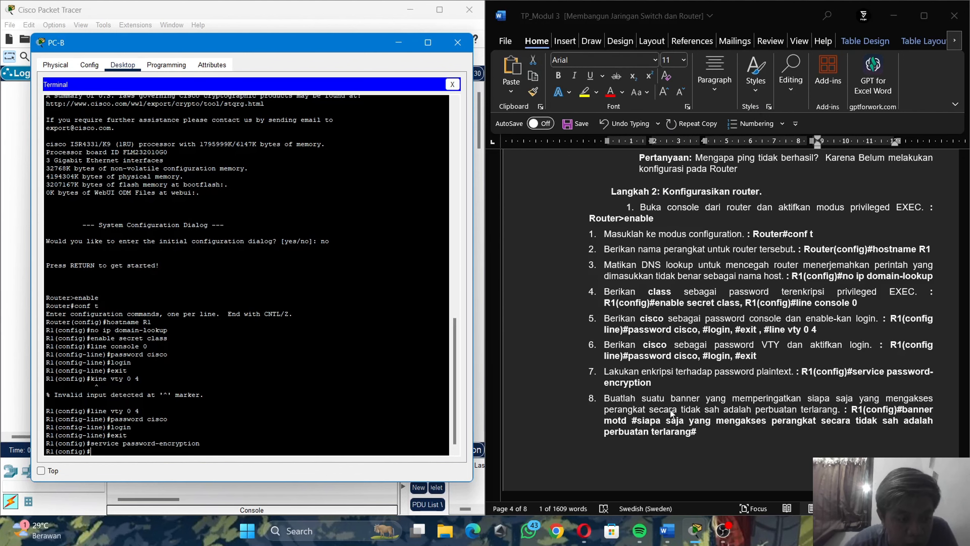
Step: Set R1's MOTD banner to "#siapa saja yang mengakses perangkat secara tidak sah adalah perbuatan terlarang#", copying the text from the lab document
{"action": "scroll", "coordinate": [905, 372], "scroll_direction": "down", "scroll_amount": 3}
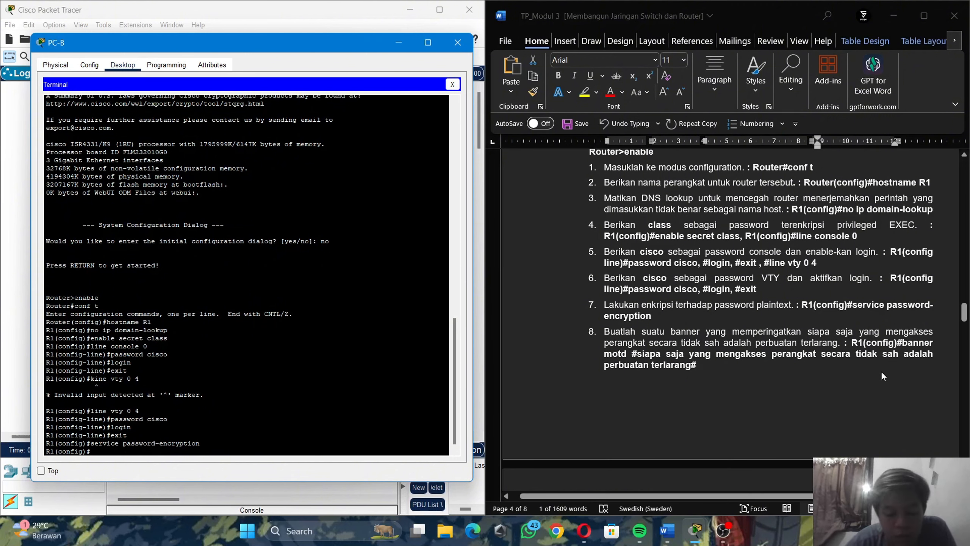
{"action": "type", "text": "banner motd"}
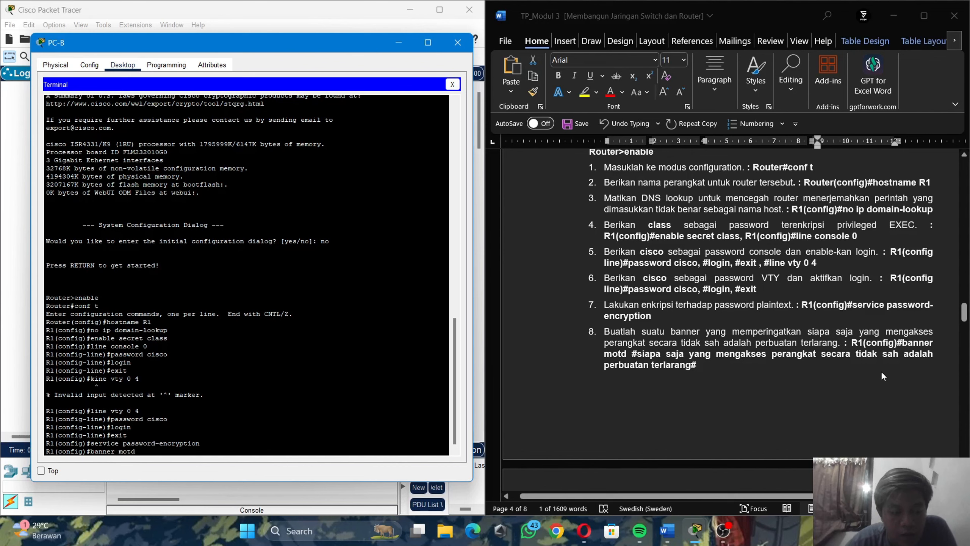
{"action": "left_click", "coordinate": [647, 358]}
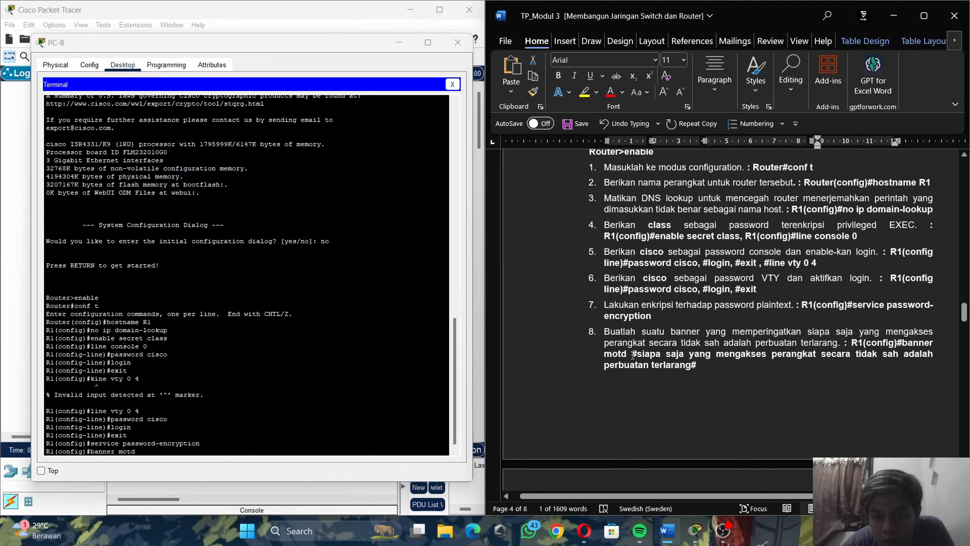
{"action": "left_click_drag", "start_coordinate": [631, 354], "coordinate": [698, 372]}
{"action": "key", "text": "ctrl+c"}
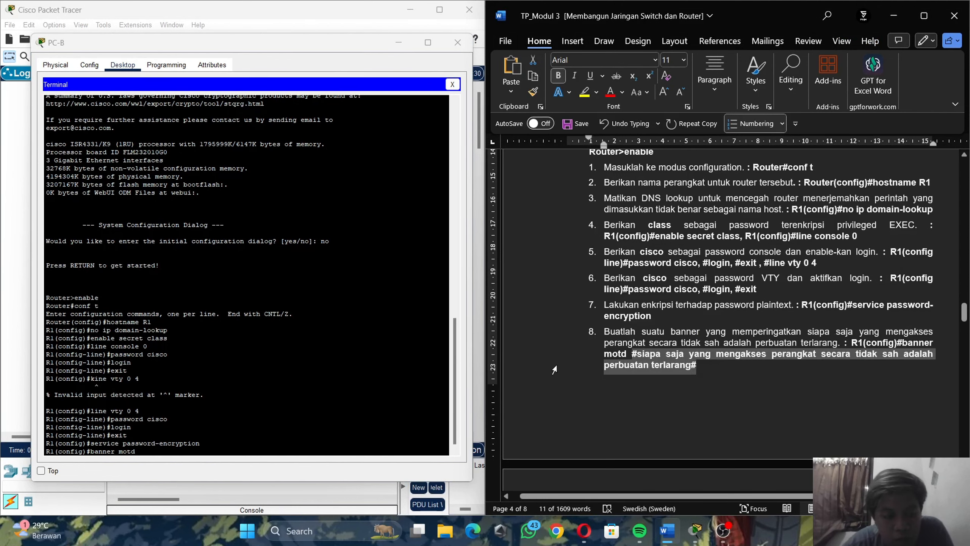
{"action": "left_click", "coordinate": [157, 450]}
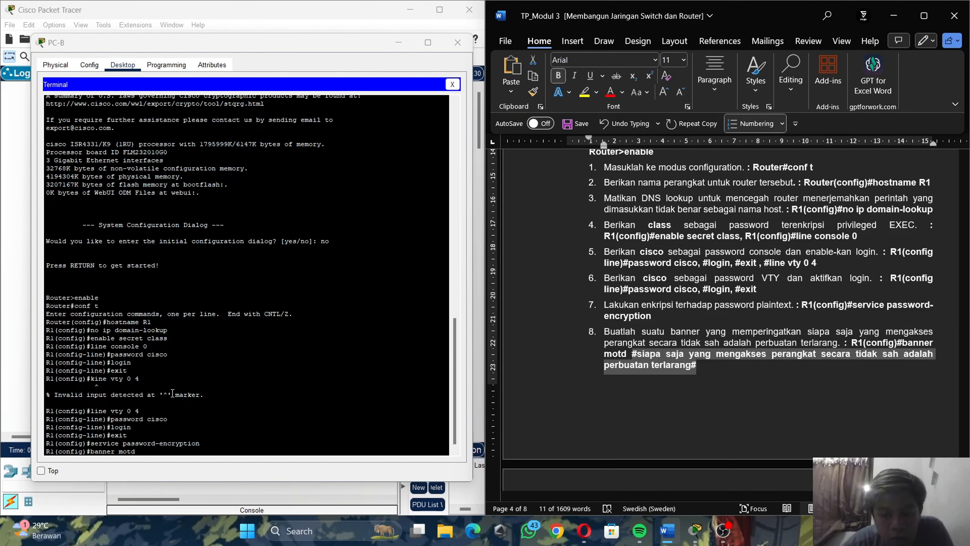
{"action": "right_click", "coordinate": [157, 450]}
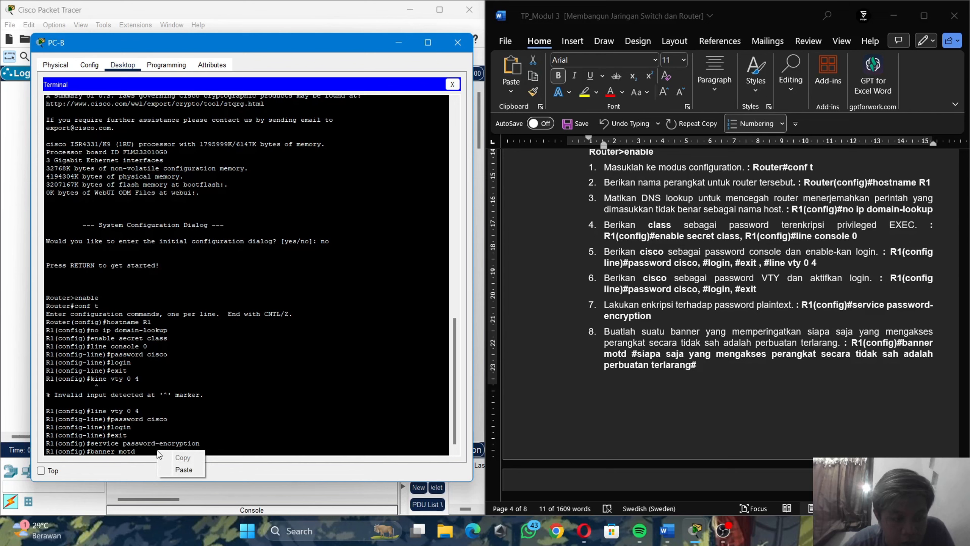
{"action": "left_click", "coordinate": [191, 471]}
{"action": "key", "text": "Return"}
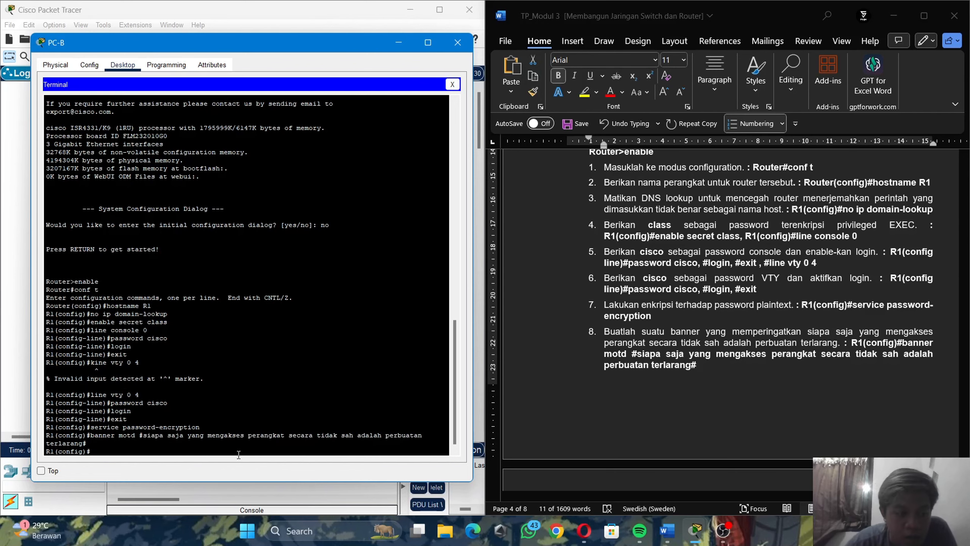
Step: Try to enter interface configuration mode on R1 with interface GigabitEtherner 0/0/0
{"action": "scroll", "coordinate": [694, 314], "scroll_direction": "down", "scroll_amount": 8}
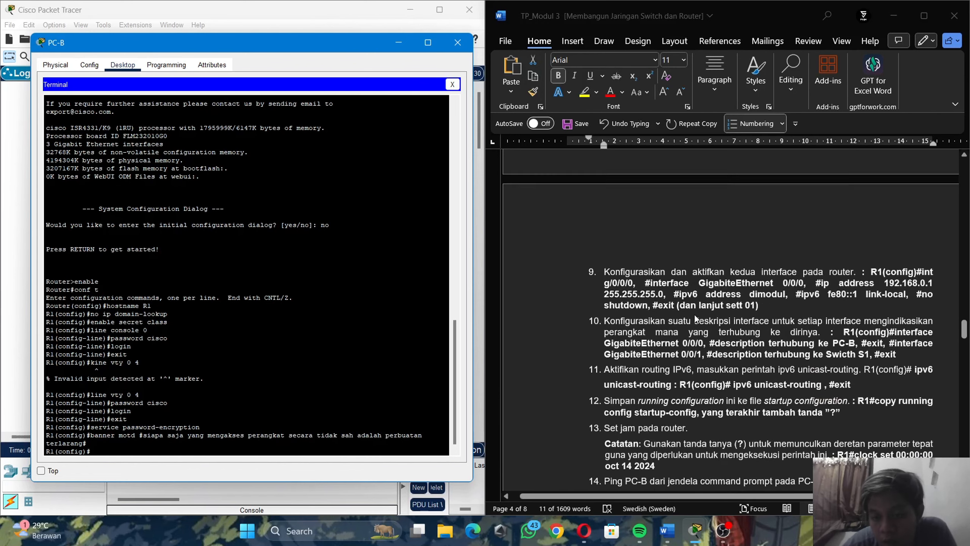
{"action": "scroll", "coordinate": [695, 319], "scroll_direction": "down", "scroll_amount": 1}
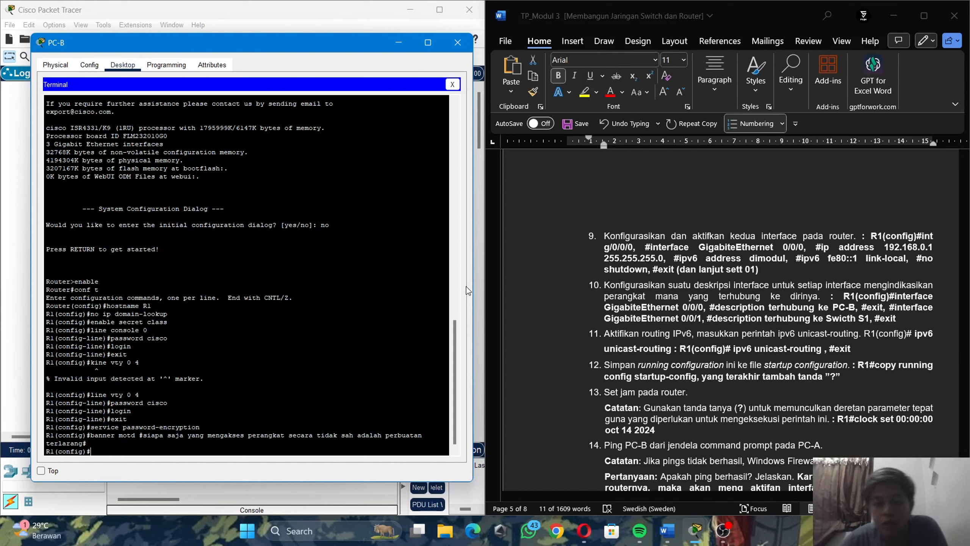
{"action": "type", "text": "nterface"}
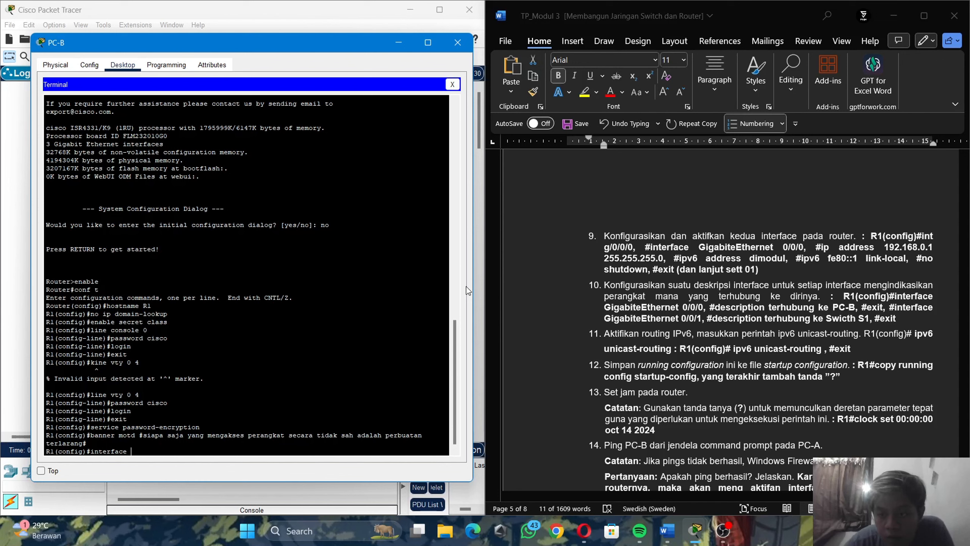
{"action": "type", "text": "Gigabit"}
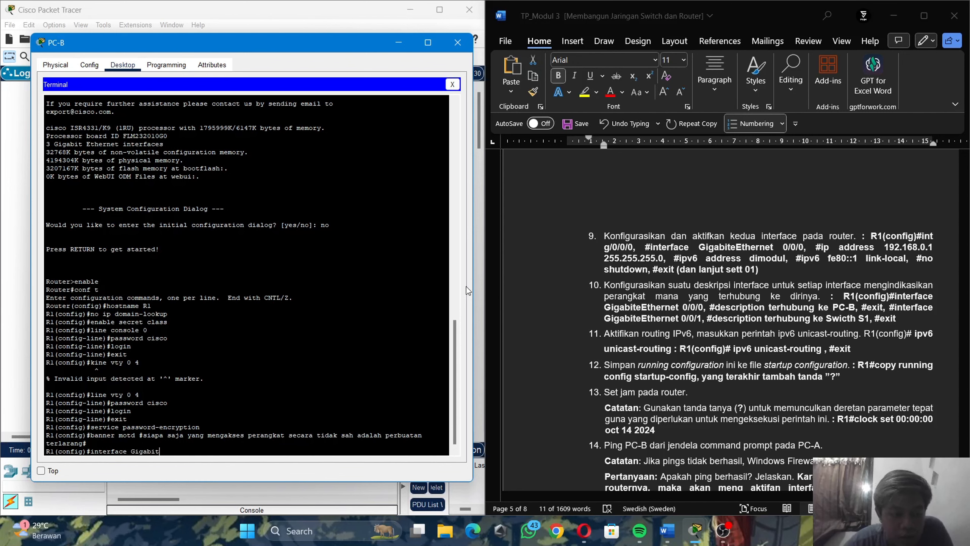
{"action": "type", "text": "Et"}
{"action": "type", "text": "net"}
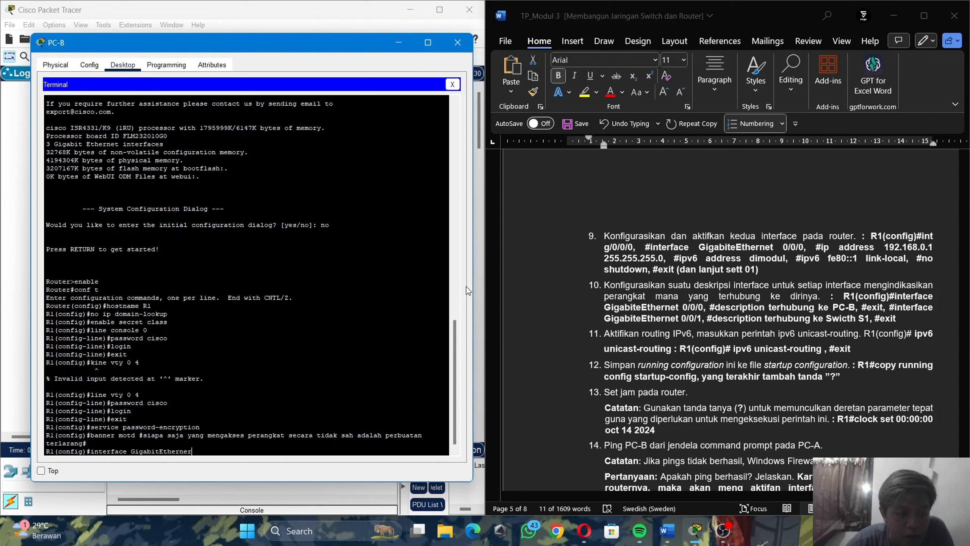
{"action": "type", "text": " 0/0/0"}
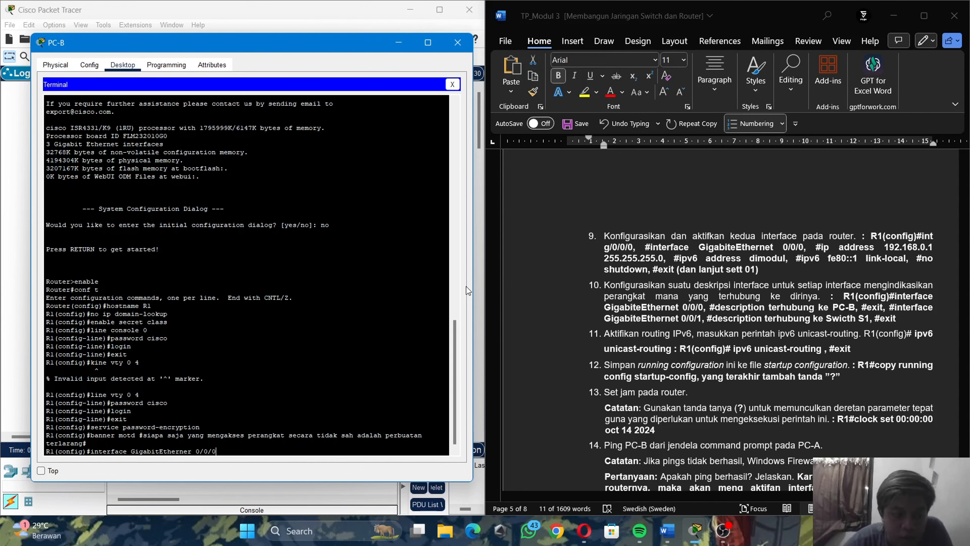
{"action": "key", "text": "Return"}
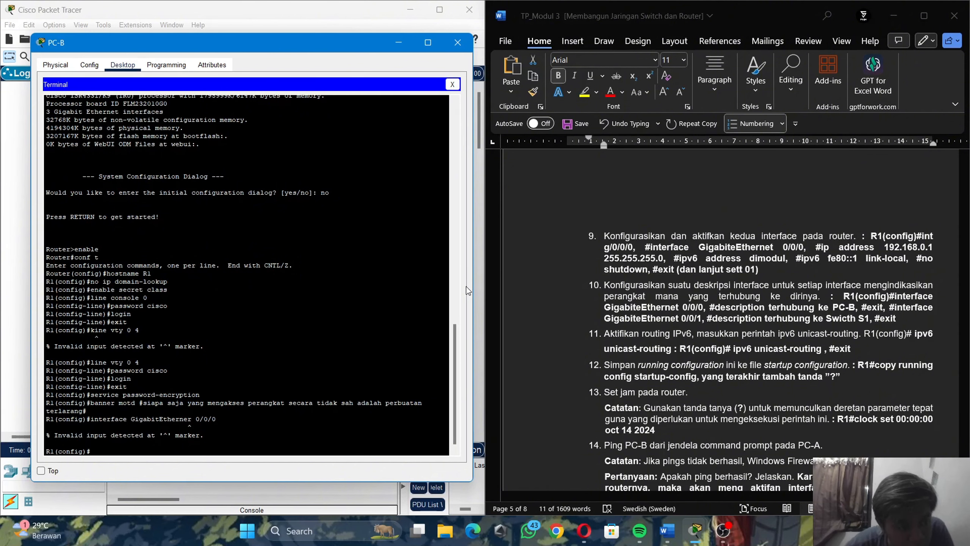
Step: Correct the interface name in the previous command and enter configuration mode for GigabitEthernet 0/0/0
{"action": "key", "text": "Up"}
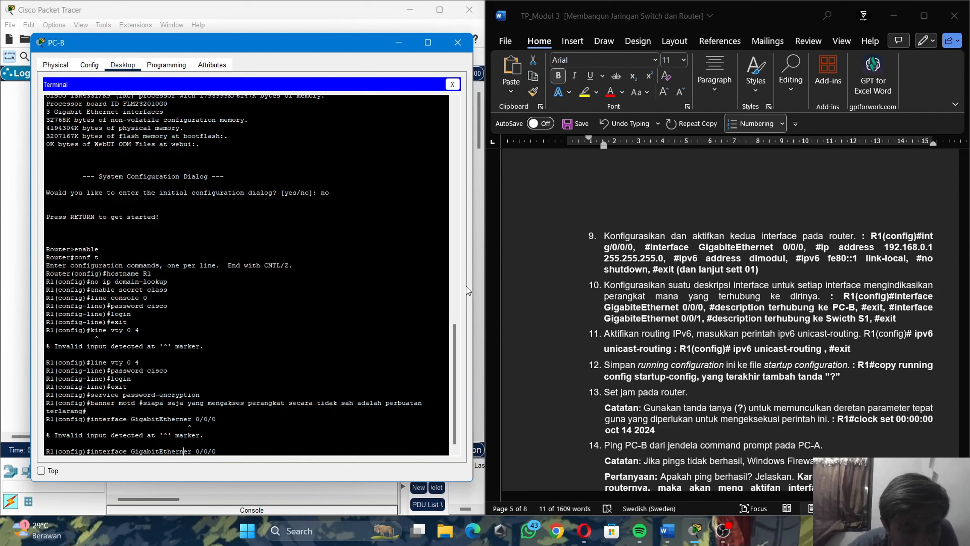
{"action": "key", "text": "BackSpace"}
{"action": "type", "text": "t"}
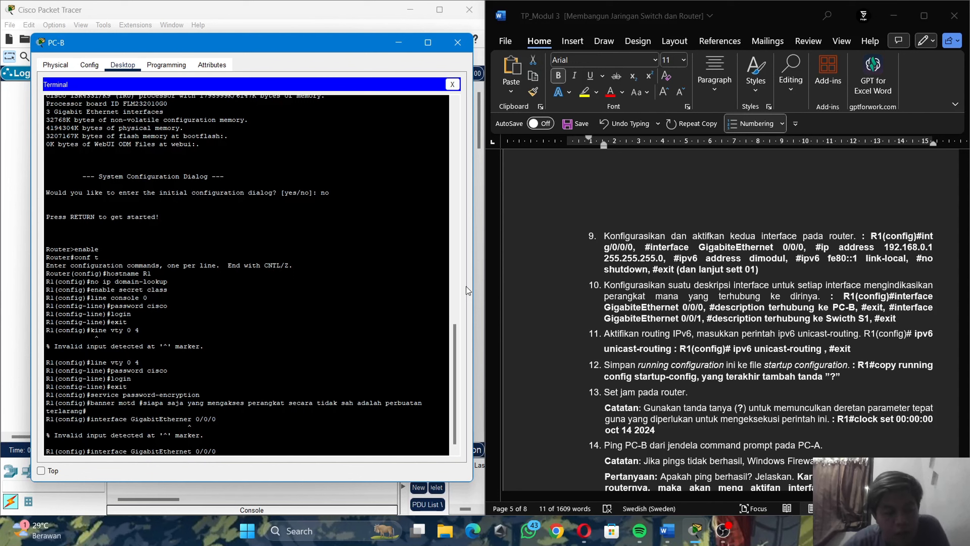
{"action": "key", "text": "Return"}
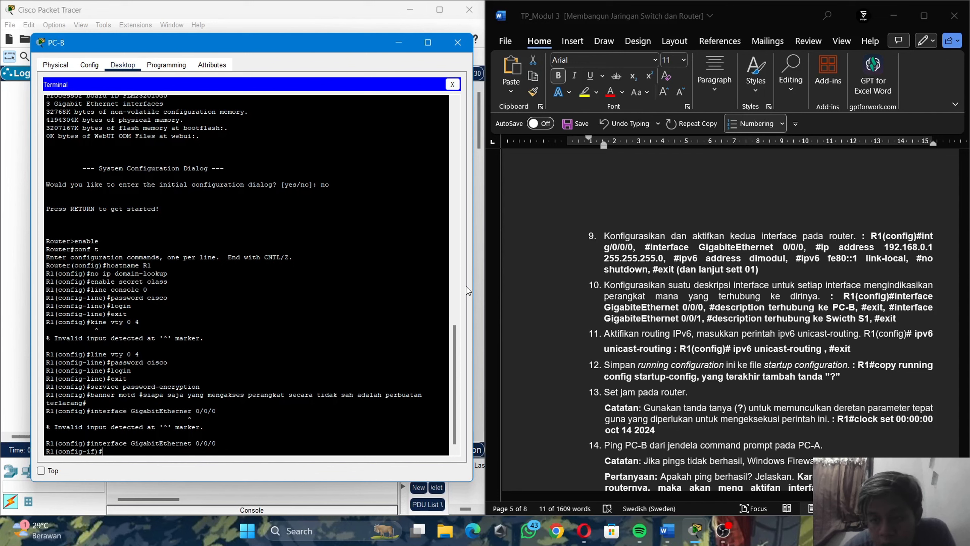
Step: Begin the ip address command for R1's GigabitEthernet 0/0/0 interface with the address 192.168.0.1
{"action": "type", "text": "de"}
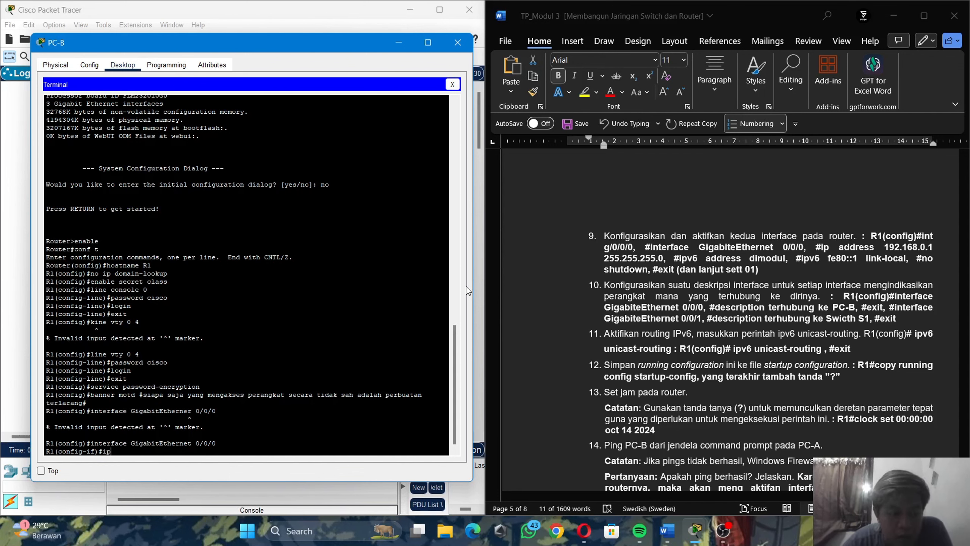
{"action": "type", "text": "dress"}
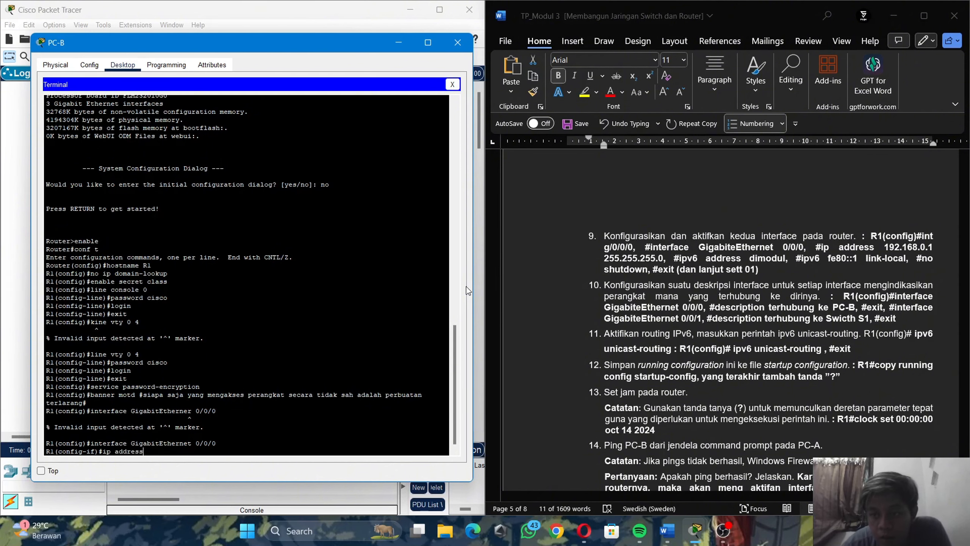
{"action": "type", "text": " 192."}
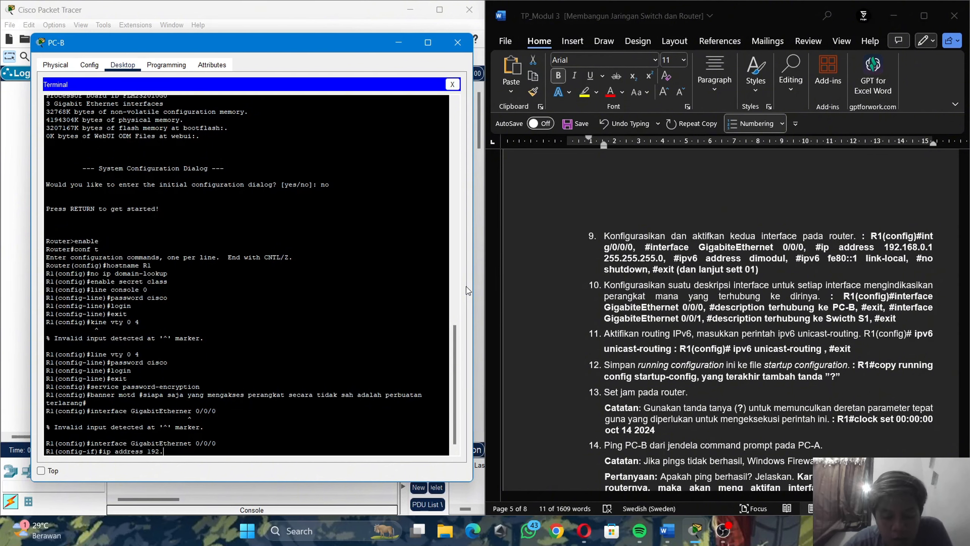
{"action": "type", "text": "169"}
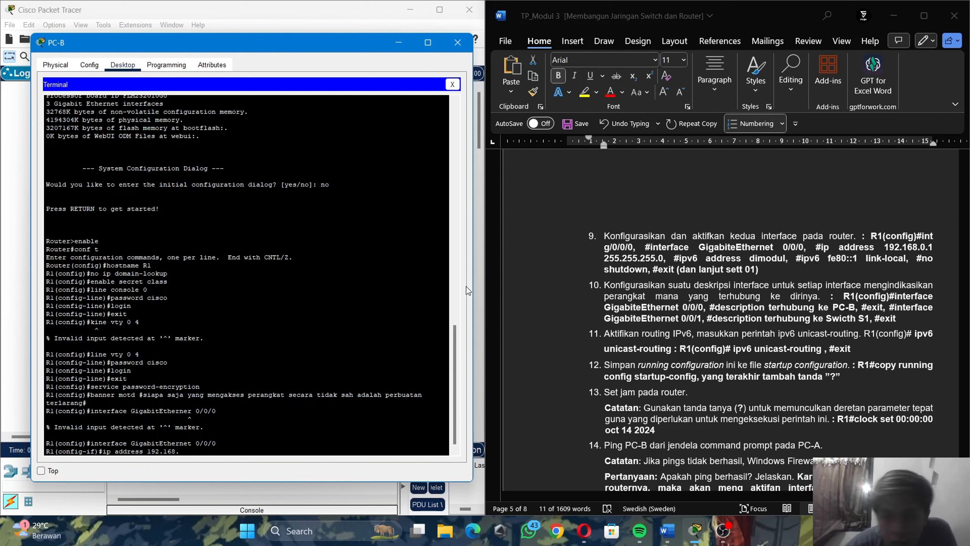
{"action": "type", "text": ".0"}
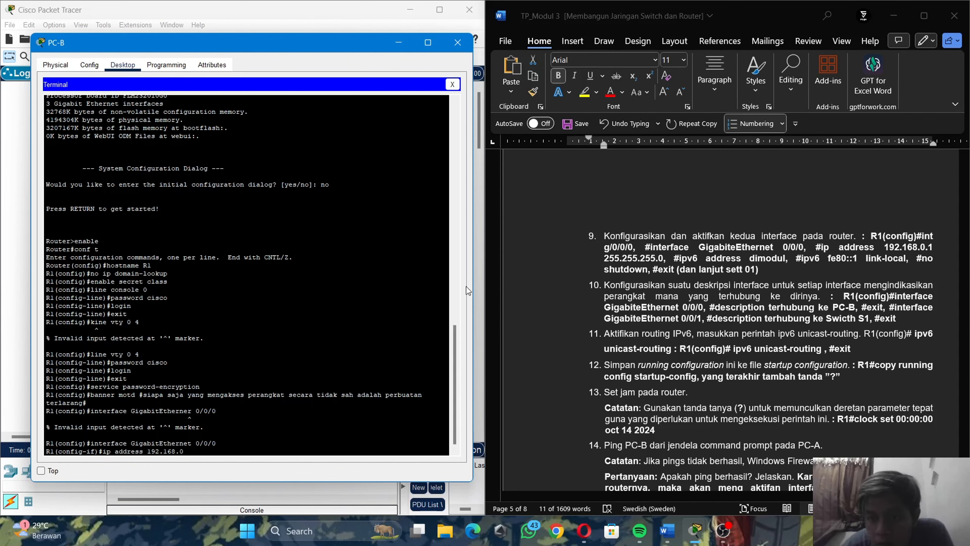
{"action": "type", "text": ".1"}
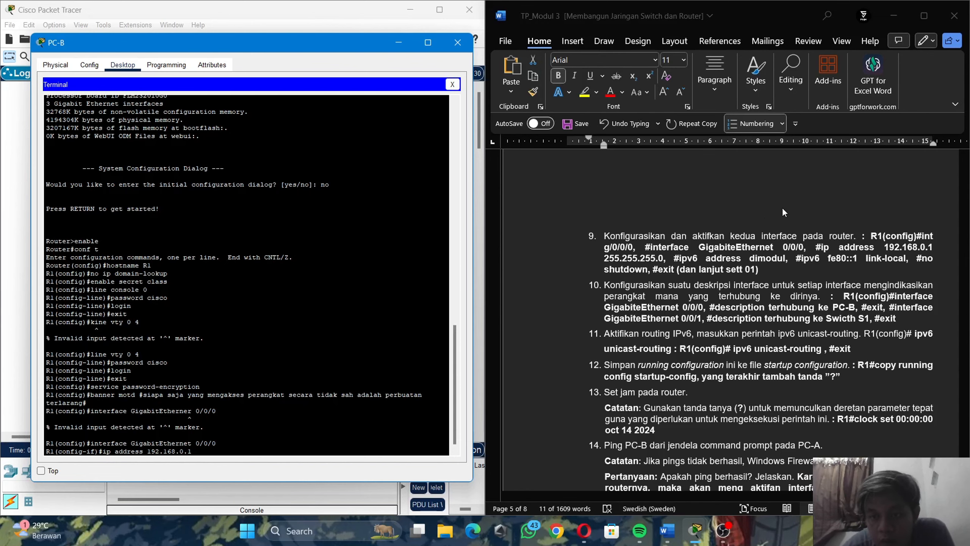
Step: Check R1's G0/0/0 address and prefix in the lab document's addressing table, and return to the interface instructions in item 9
{"action": "scroll", "coordinate": [766, 222], "scroll_direction": "up", "scroll_amount": 20}
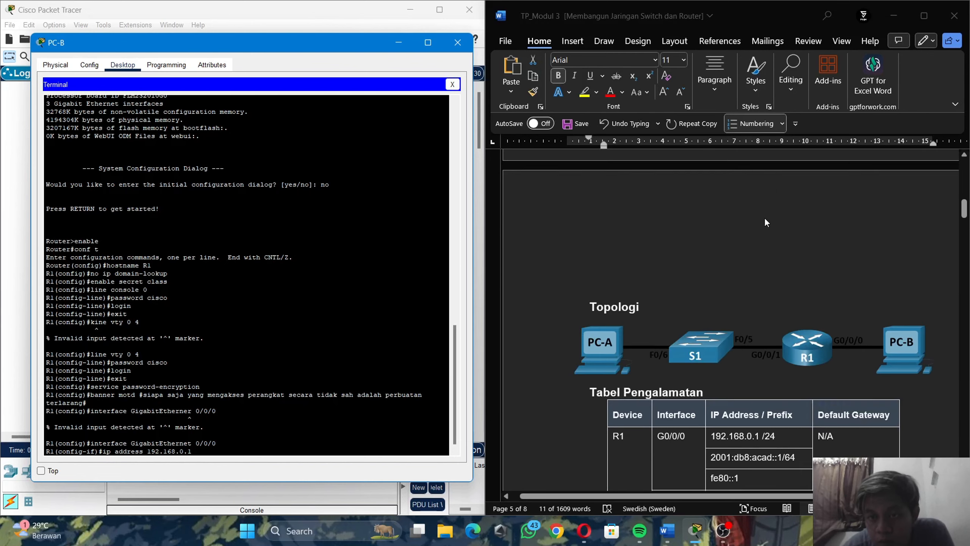
{"action": "scroll", "coordinate": [766, 222], "scroll_direction": "down", "scroll_amount": 5}
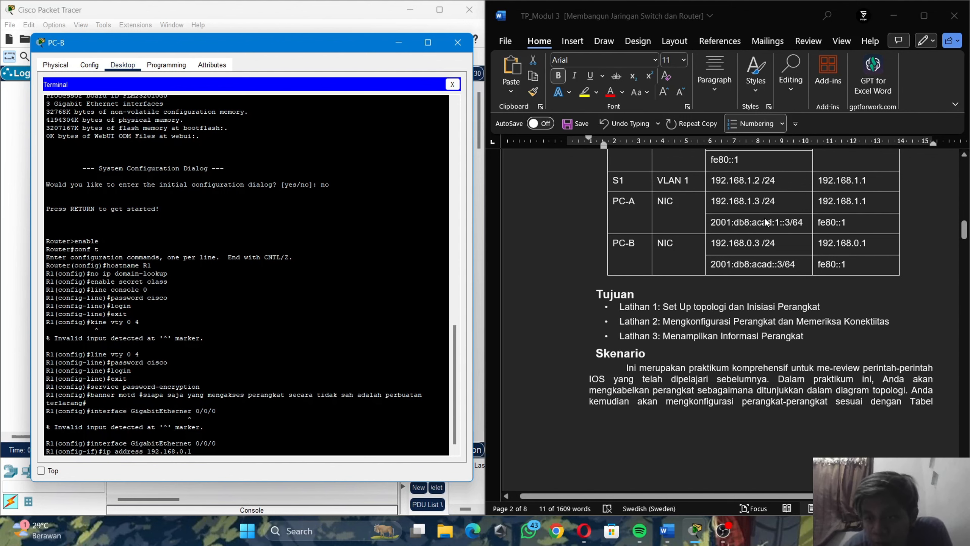
{"action": "scroll", "coordinate": [766, 222], "scroll_direction": "up", "scroll_amount": 1}
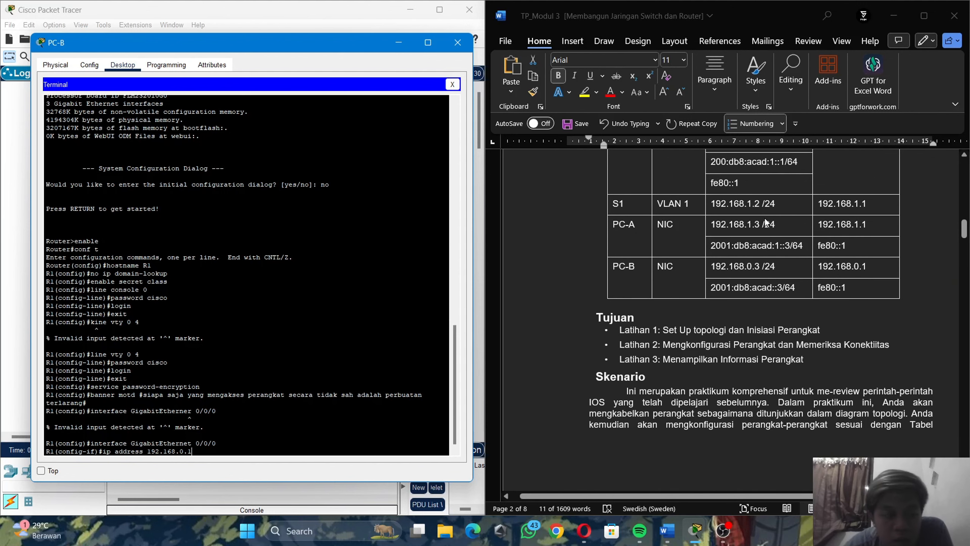
{"action": "scroll", "coordinate": [765, 222], "scroll_direction": "up", "scroll_amount": 5}
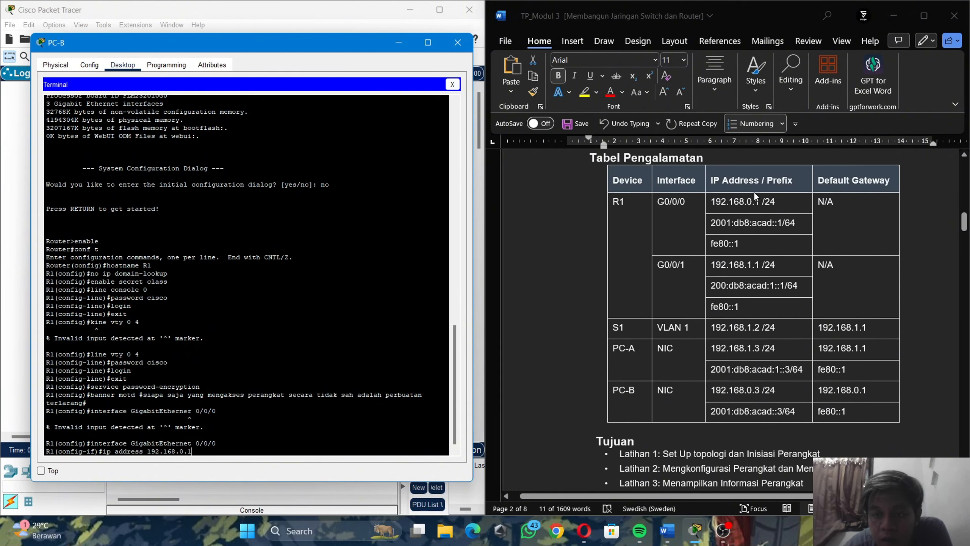
{"action": "scroll", "coordinate": [753, 191], "scroll_direction": "down", "scroll_amount": 15}
{"action": "scroll", "coordinate": [753, 191], "scroll_direction": "down", "scroll_amount": 20}
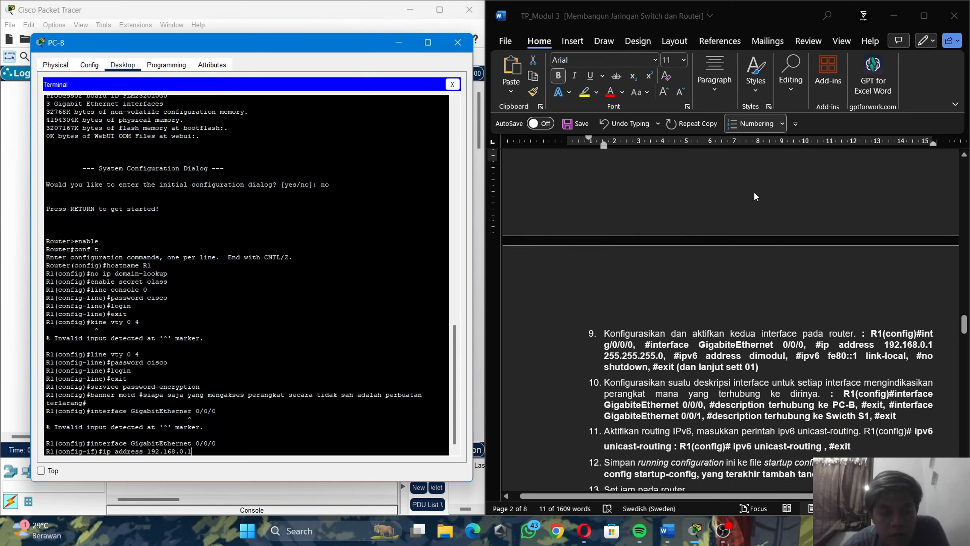
{"action": "scroll", "coordinate": [754, 192], "scroll_direction": "up", "scroll_amount": 6}
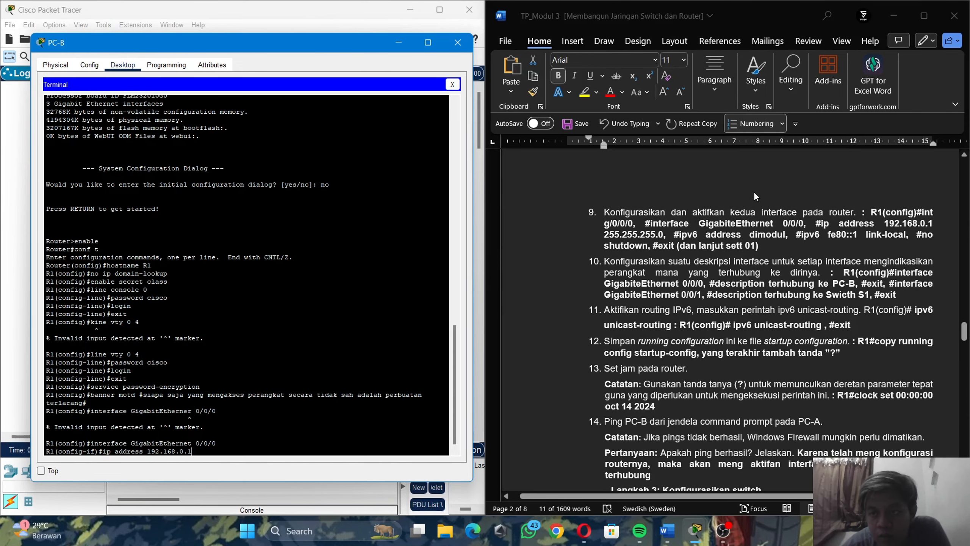
Step: Complete the ip address command with subnet mask 255.255.255, and correct the rejected mask to 255.255.255.0
{"action": "type", "text": "255.3"}
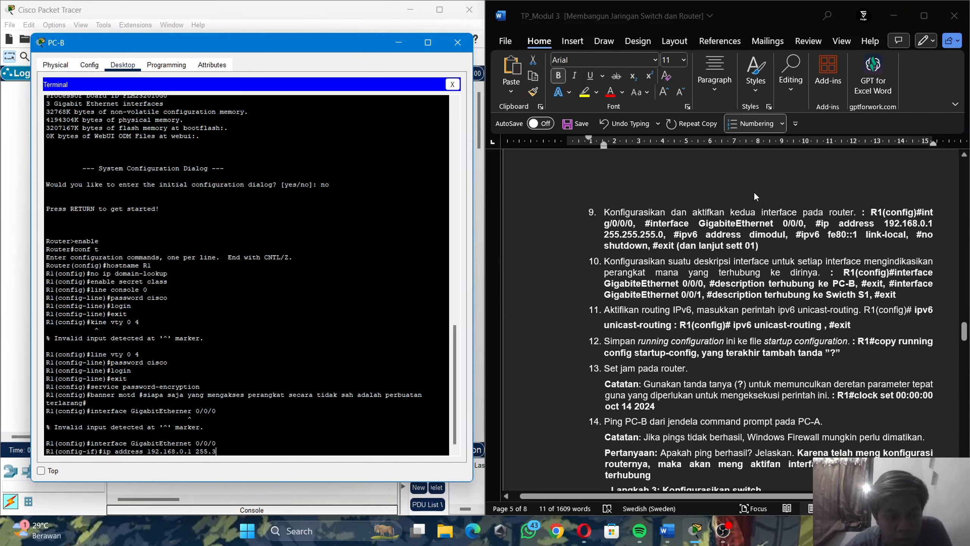
{"action": "key", "text": "BackSpace"}
{"action": "key", "text": "BackSpace"}
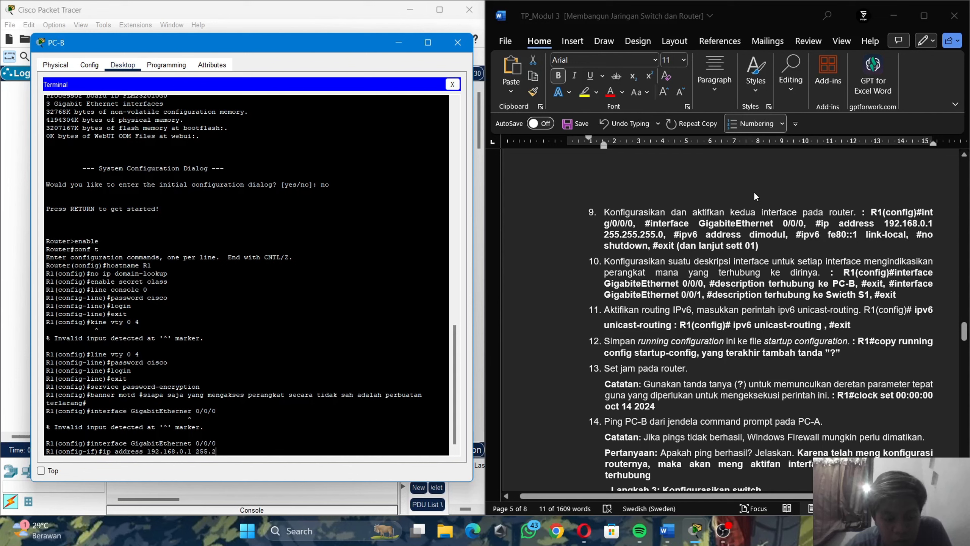
{"action": "type", "text": "55.255"}
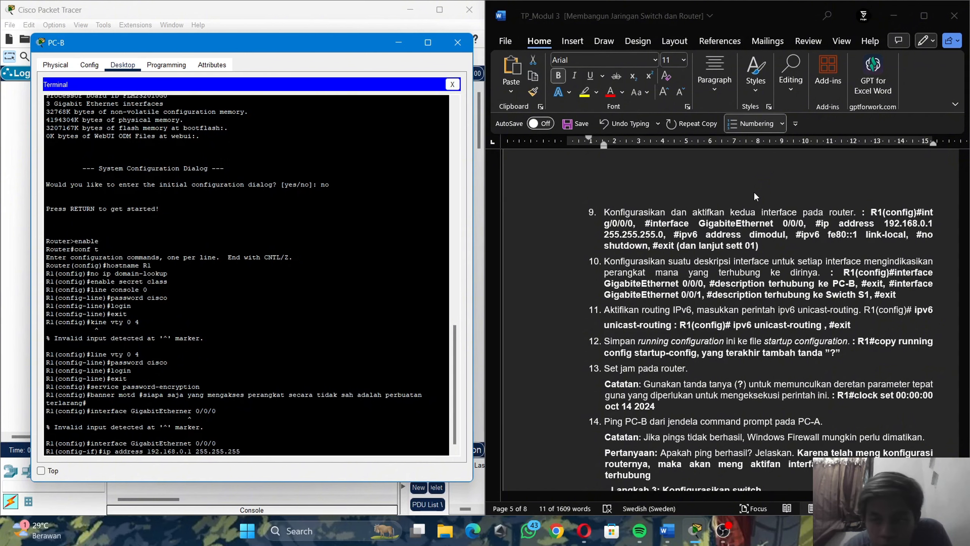
{"action": "key", "text": "Return"}
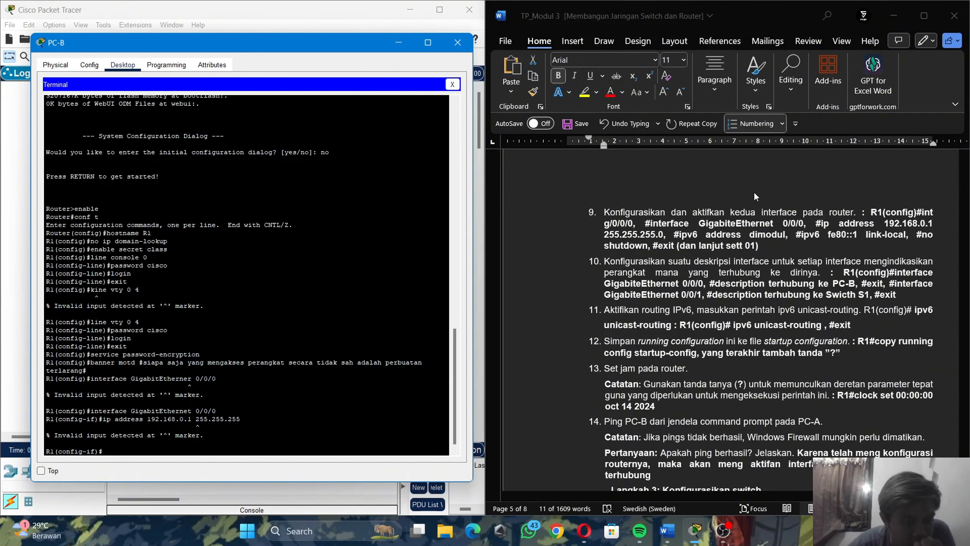
{"action": "key", "text": "Up"}
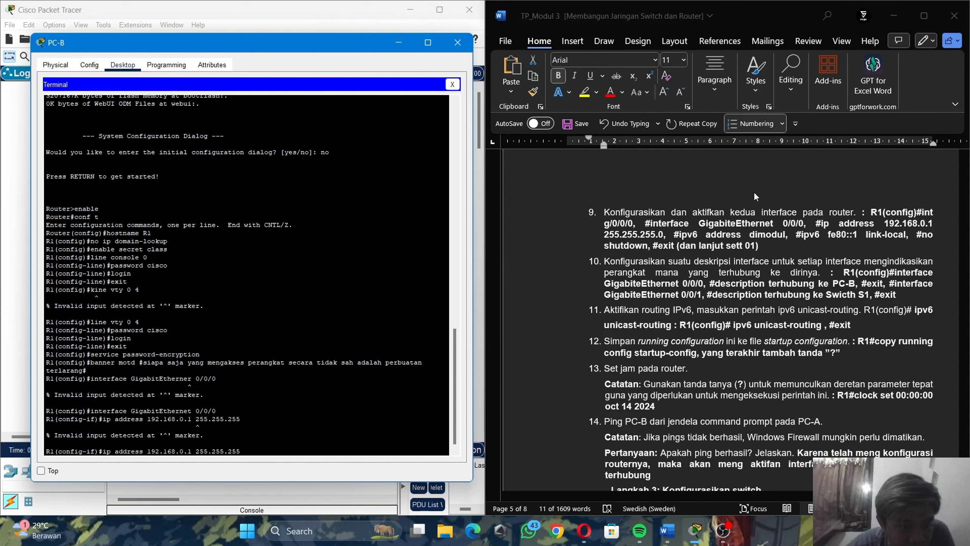
{"action": "key", "text": "Return"}
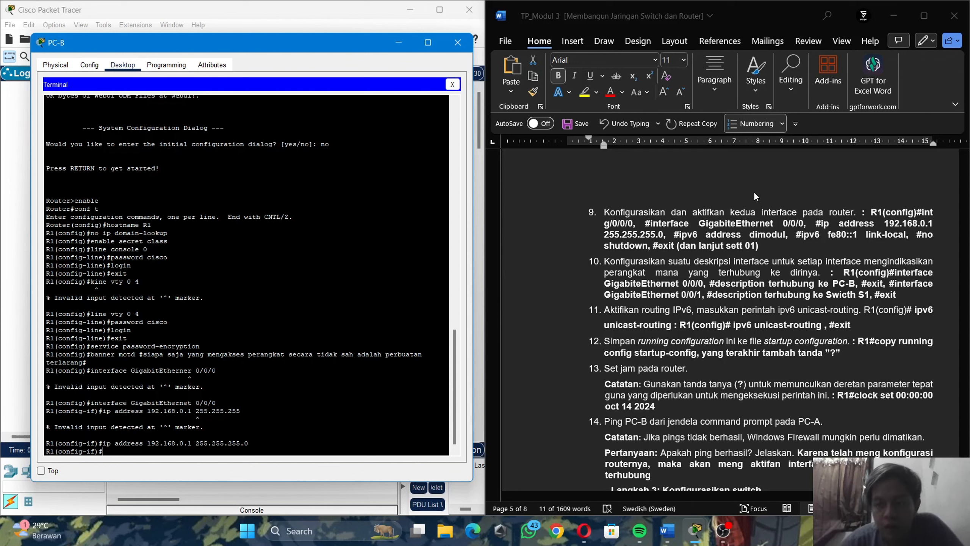
Step: Assign the IPv6 address 2001:db8:acad::1/64 to GigabitEthernet 0/0/0, copying the address from the lab document's addressing table
{"action": "type", "text": "ip"}
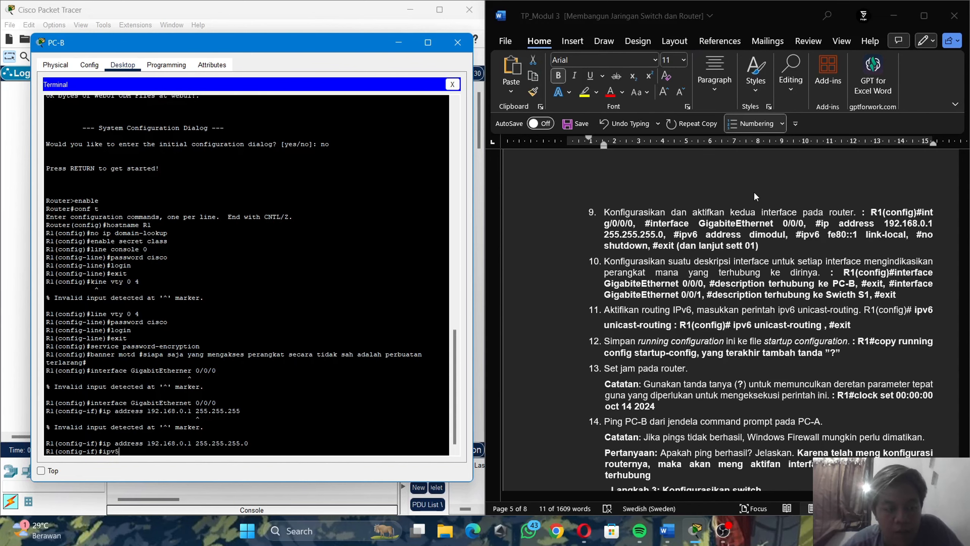
{"action": "type", "text": "v6"}
{"action": "scroll", "coordinate": [833, 151], "scroll_direction": "up", "scroll_amount": 20}
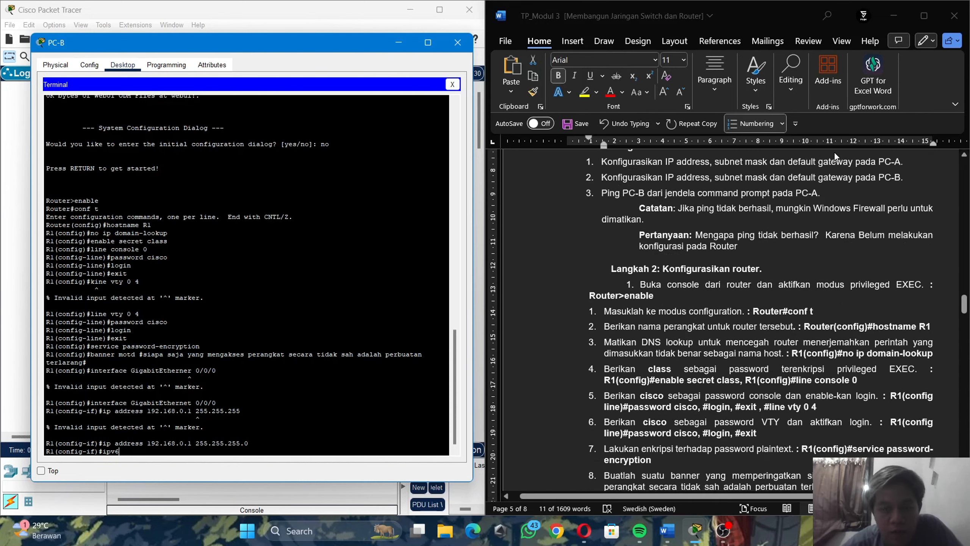
{"action": "scroll", "coordinate": [833, 151], "scroll_direction": "up", "scroll_amount": 10}
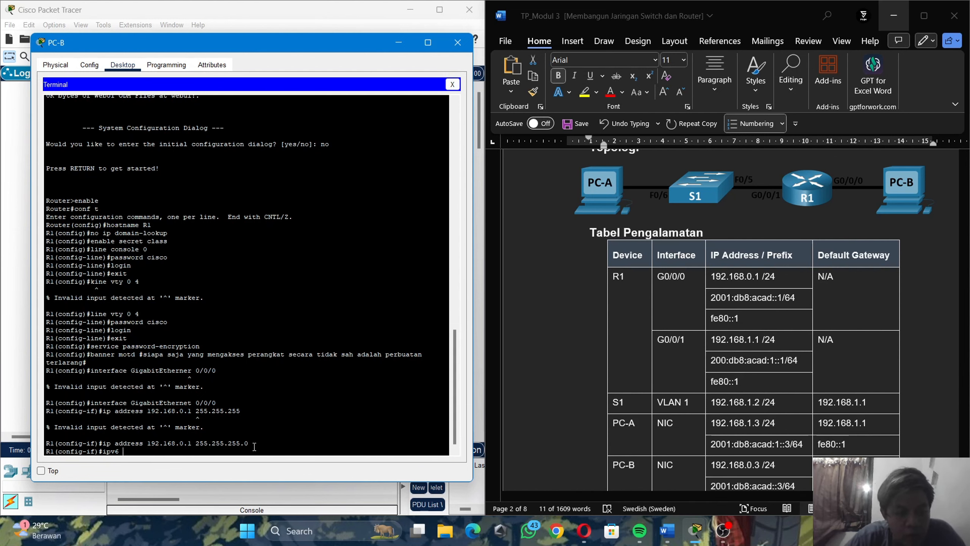
{"action": "type", "text": "address"}
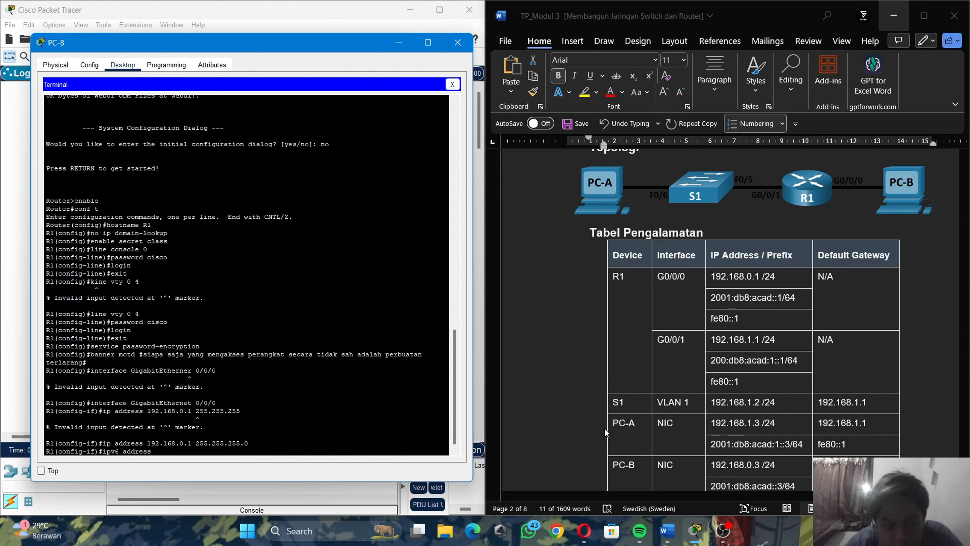
{"action": "left_click", "coordinate": [713, 299]}
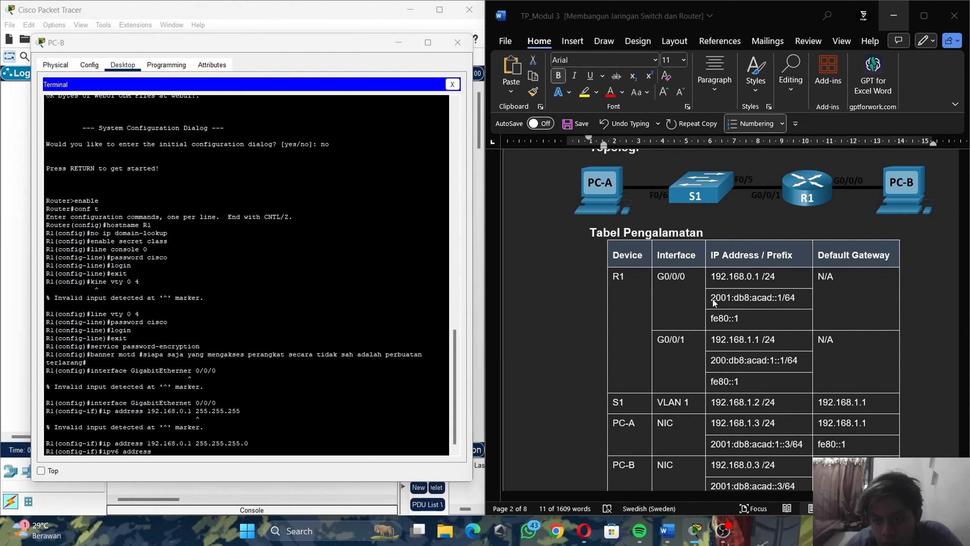
{"action": "left_click_drag", "start_coordinate": [712, 298], "coordinate": [796, 298]}
{"action": "key", "text": "ctrl+c"}
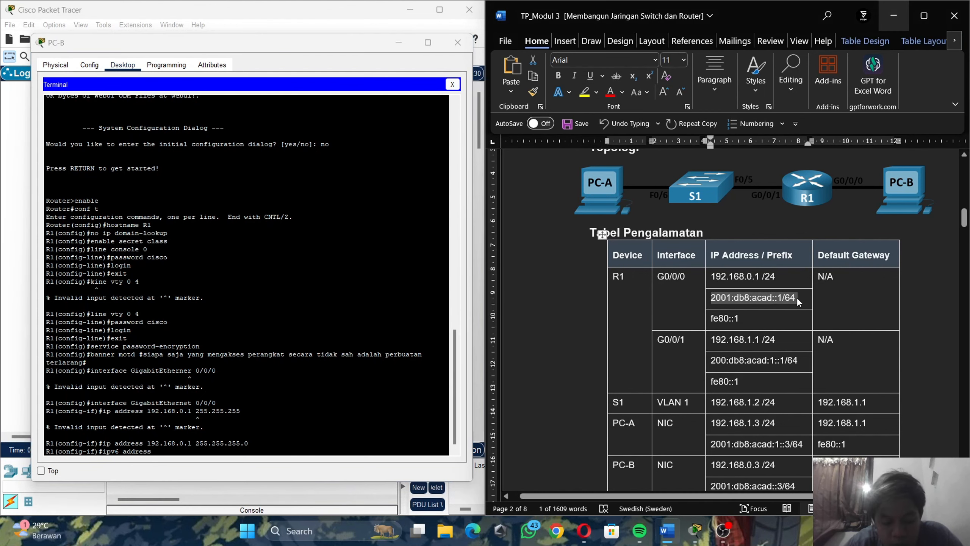
{"action": "right_click", "coordinate": [216, 454]}
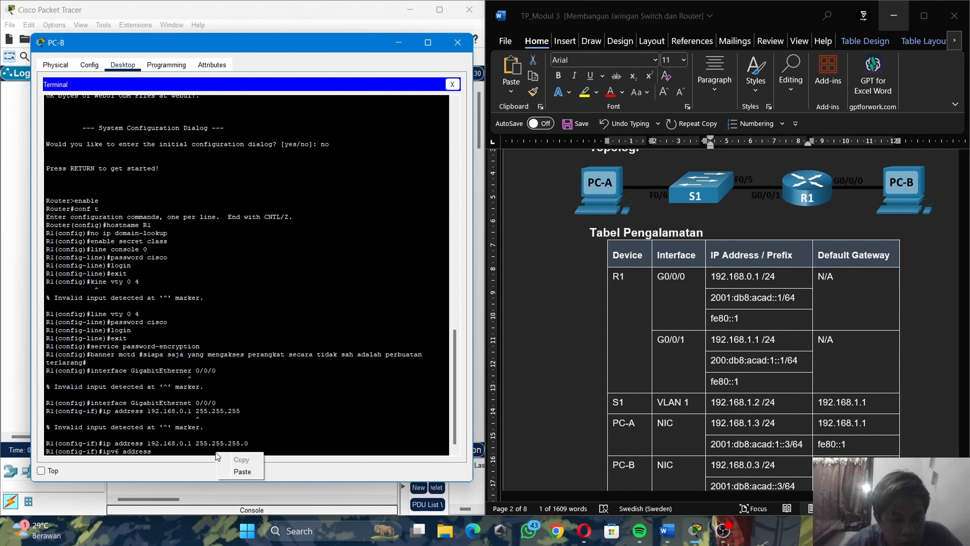
{"action": "left_click", "coordinate": [234, 470]}
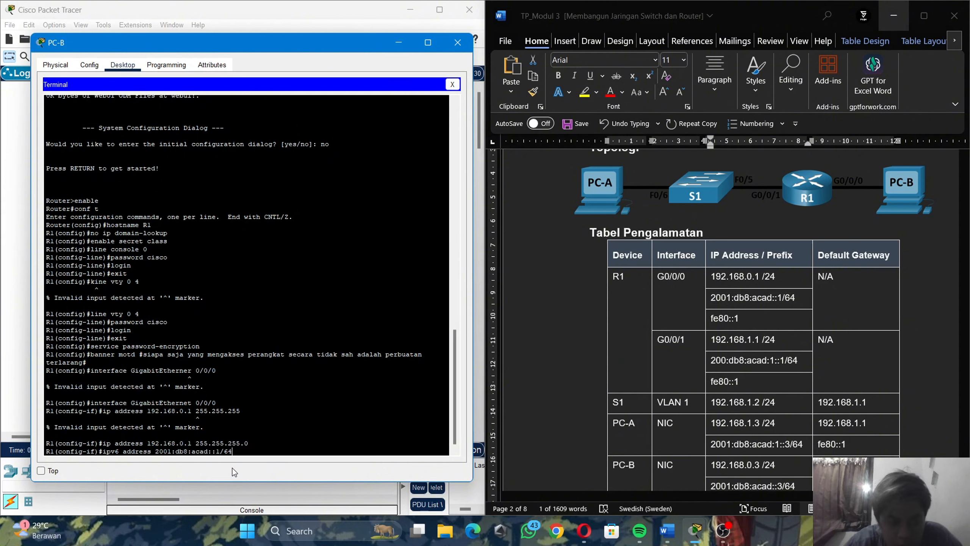
{"action": "key", "text": "Return"}
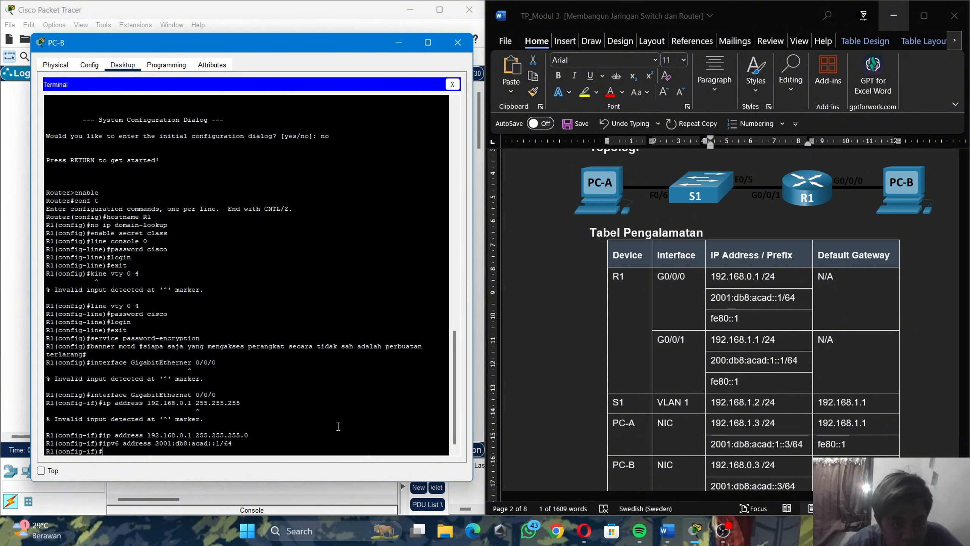
Step: Start another ipv6 address command and try to insert fe80::1 from the addressing table's G0/0/1 row
{"action": "type", "text": "ipv"}
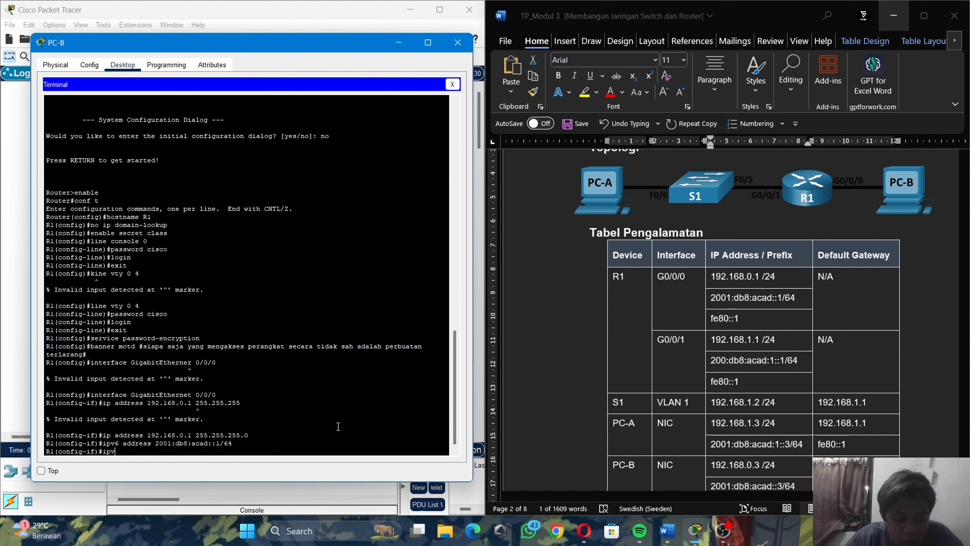
{"action": "type", "text": "6 address"}
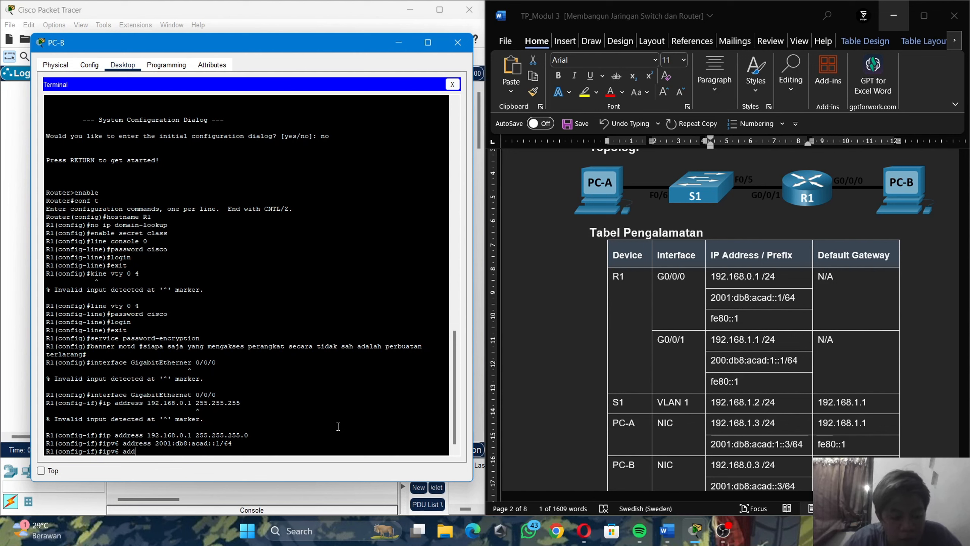
{"action": "left_click", "coordinate": [705, 380]}
{"action": "left_click_drag", "start_coordinate": [710, 381], "coordinate": [739, 383]}
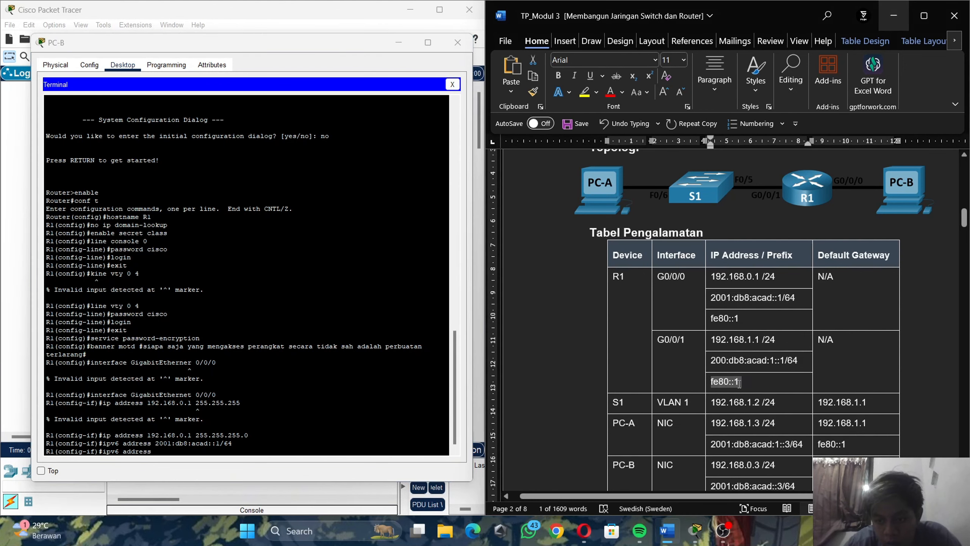
{"action": "left_click", "coordinate": [157, 451]}
{"action": "right_click", "coordinate": [160, 452]}
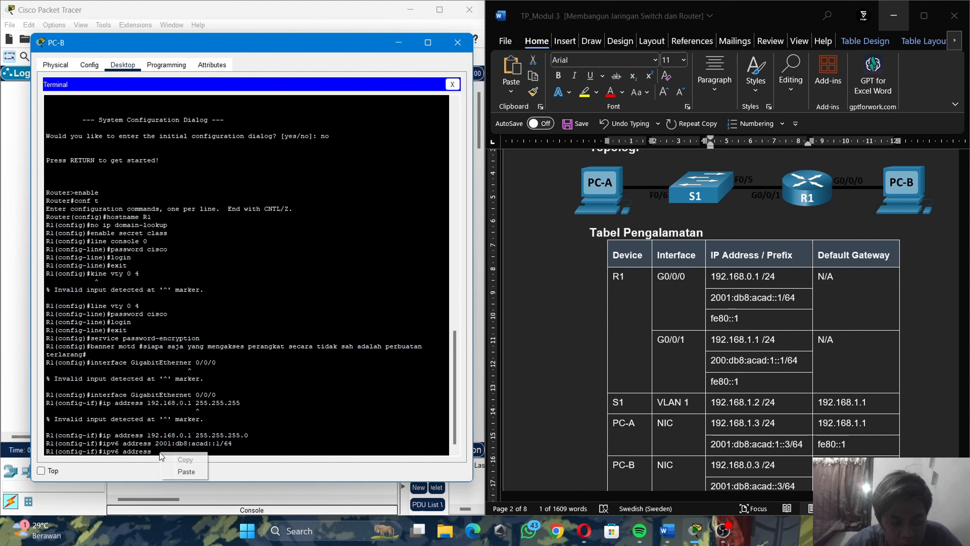
{"action": "left_click", "coordinate": [197, 476]}
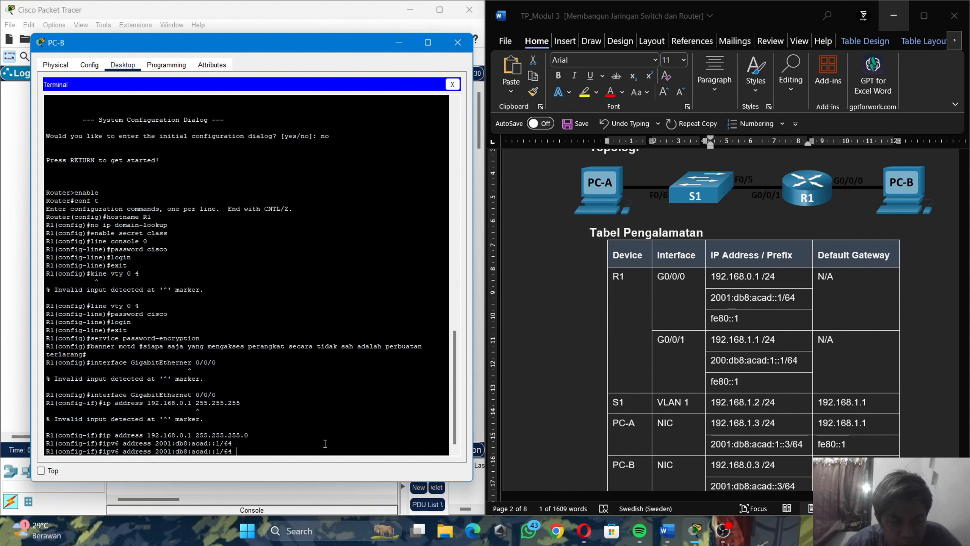
Step: Try to replace the address in the unfinished ipv6 address command with fe80::1 copied from the addressing table's G0/0/1 row
{"action": "left_click_drag", "start_coordinate": [710, 381], "coordinate": [747, 380]}
{"action": "key", "text": "ctrl+c"}
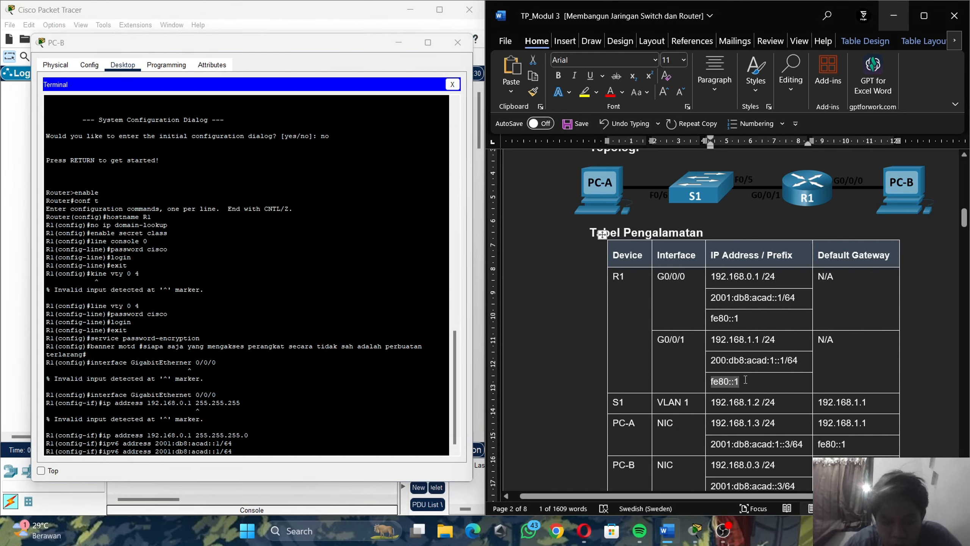
{"action": "left_click", "coordinate": [235, 449]}
{"action": "mouse_move", "coordinate": [235, 449]}
{"action": "left_mouse_down"}
{"action": "mouse_move", "coordinate": [192, 452]}
{"action": "mouse_move", "coordinate": [233, 449]}
{"action": "left_mouse_up"}
{"action": "double_click", "coordinate": [156, 452]}
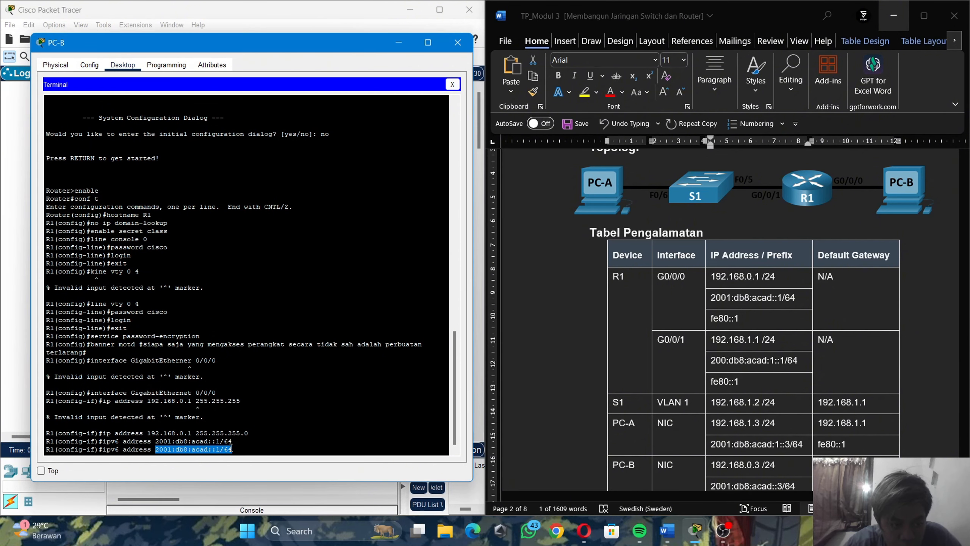
{"action": "right_click", "coordinate": [231, 448]}
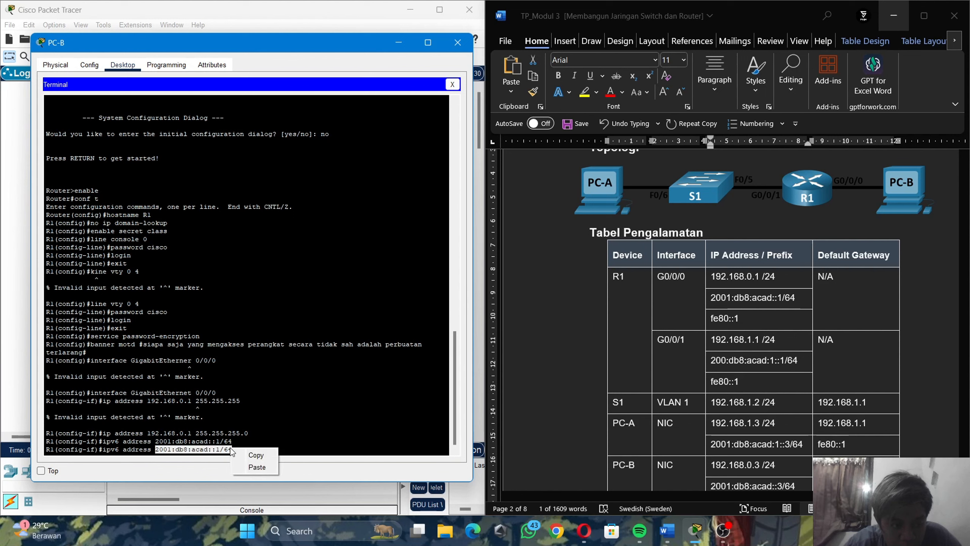
{"action": "left_click", "coordinate": [250, 462]}
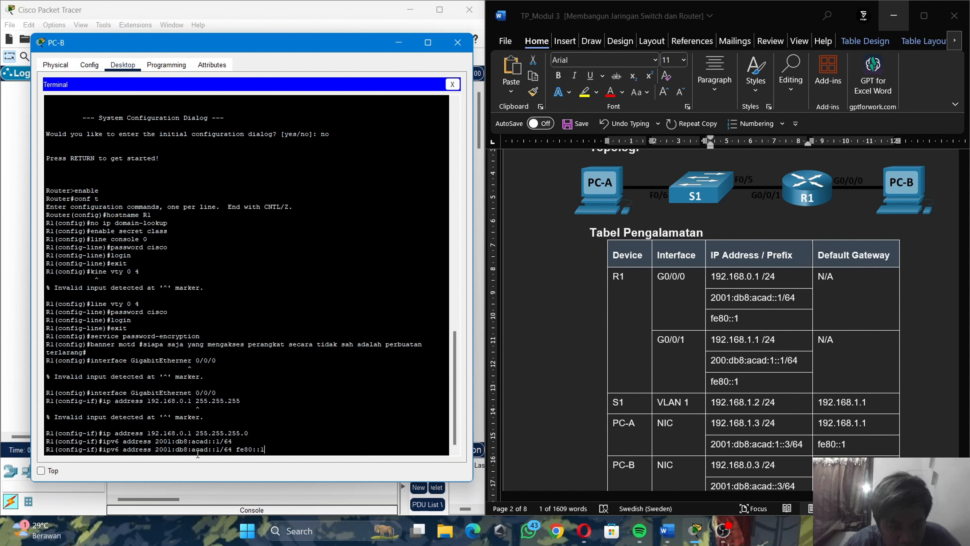
Step: Clear the addresses from the unfinished ipv6 address command and assign fe80::1 link-local to GigabitEthernet 0/0/0
{"action": "left_click_drag", "start_coordinate": [264, 450], "coordinate": [156, 450]}
{"action": "key", "text": "BackSpace"}
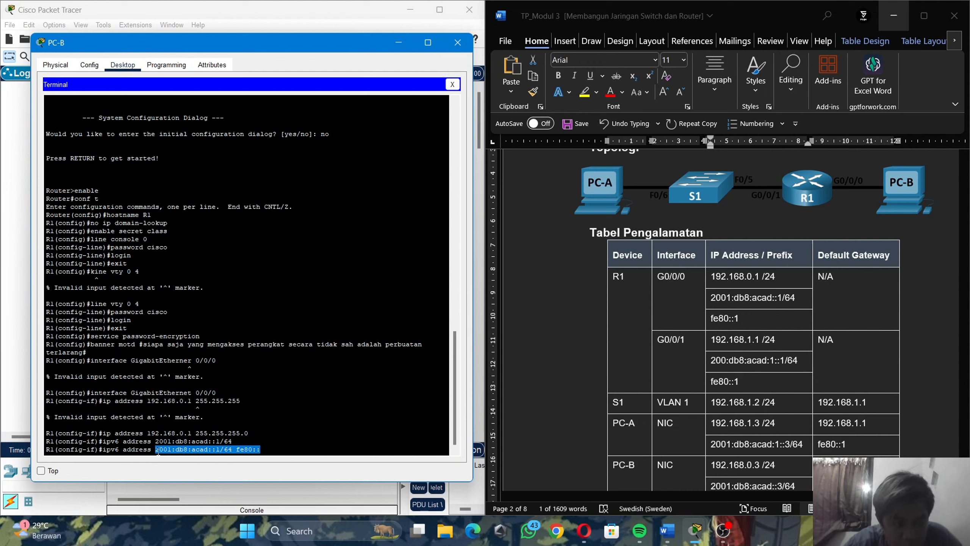
{"action": "key", "text": "BackSpace"}
{"action": "key", "text": "BackSpace"}
{"action": "key", "text": "BackSpace"}
{"action": "key", "text": "BackSpace"}
{"action": "key", "text": "BackSpace"}
{"action": "key", "text": "BackSpace"}
{"action": "key", "text": "BackSpace"}
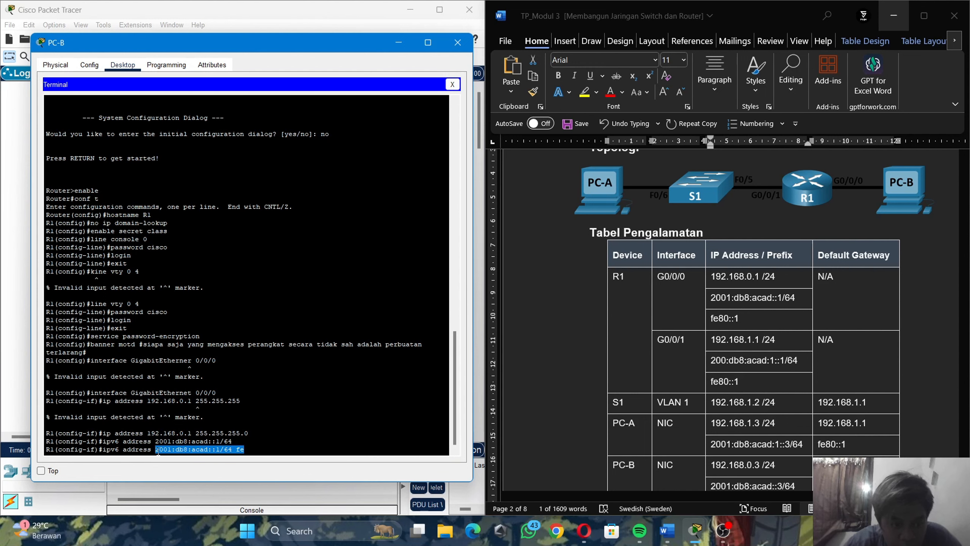
{"action": "key", "text": "BackSpace"}
{"action": "key", "text": "BackSpace"}
{"action": "key", "text": "BackSpace"}
{"action": "key", "text": "BackSpace"}
{"action": "key", "text": "BackSpace"}
{"action": "key", "text": "BackSpace"}
{"action": "key", "text": "BackSpace"}
{"action": "key", "text": "BackSpace"}
{"action": "key", "text": "BackSpace"}
{"action": "key", "text": "BackSpace"}
{"action": "key", "text": "BackSpace"}
{"action": "key", "text": "BackSpace"}
{"action": "key", "text": "BackSpace"}
{"action": "key", "text": "BackSpace"}
{"action": "key", "text": "BackSpace"}
{"action": "key", "text": "BackSpace"}
{"action": "key", "text": "BackSpace"}
{"action": "key", "text": "BackSpace"}
{"action": "key", "text": "BackSpace"}
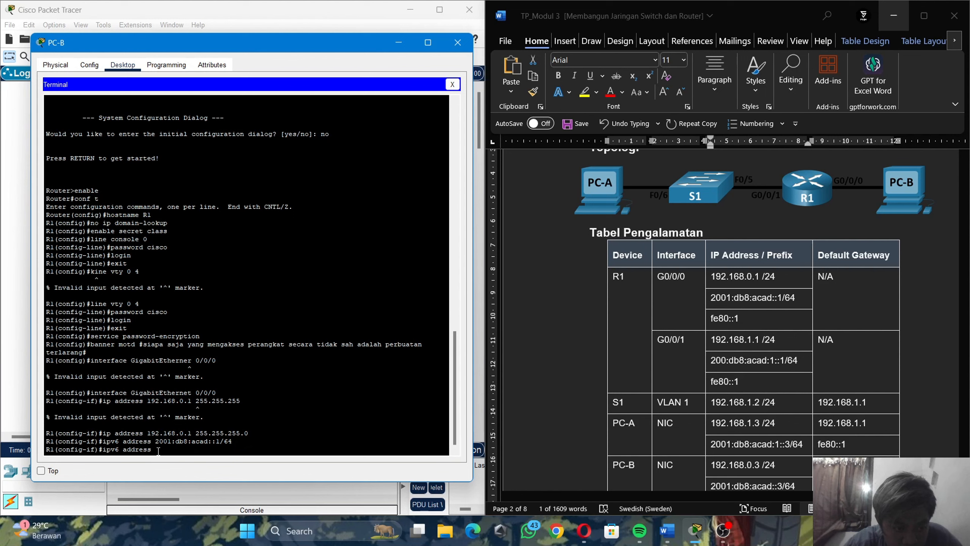
{"action": "type", "text": "fe80::1"}
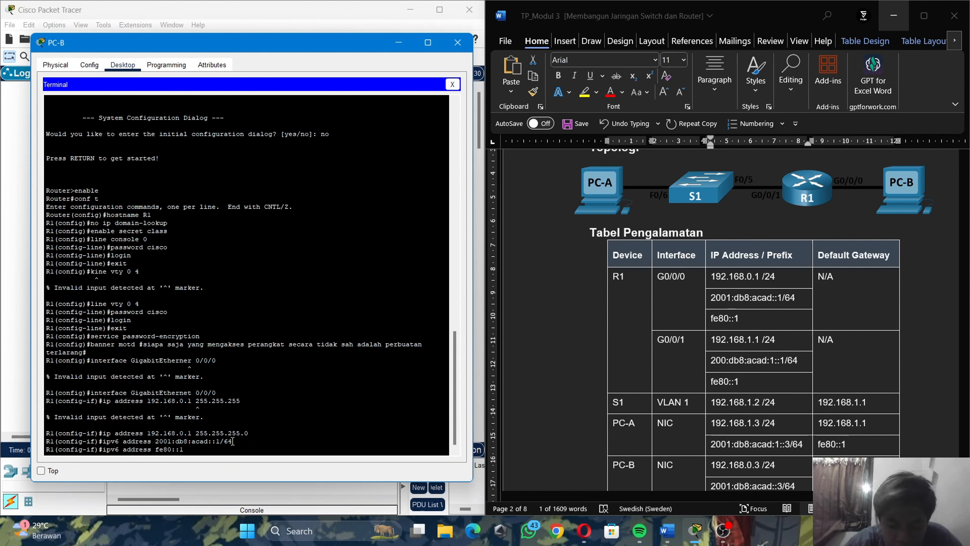
{"action": "type", "text": " link-"}
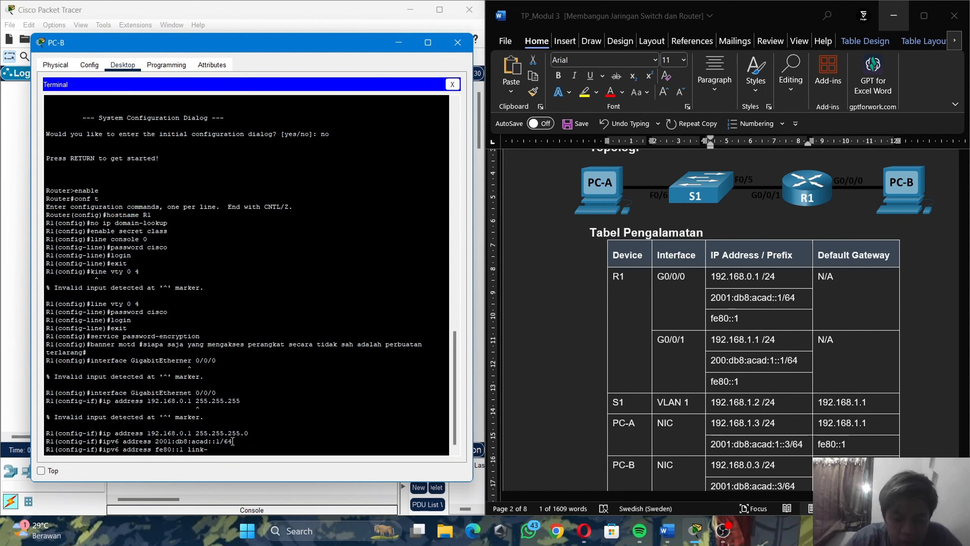
{"action": "type", "text": "local"}
{"action": "key", "text": "Return"}
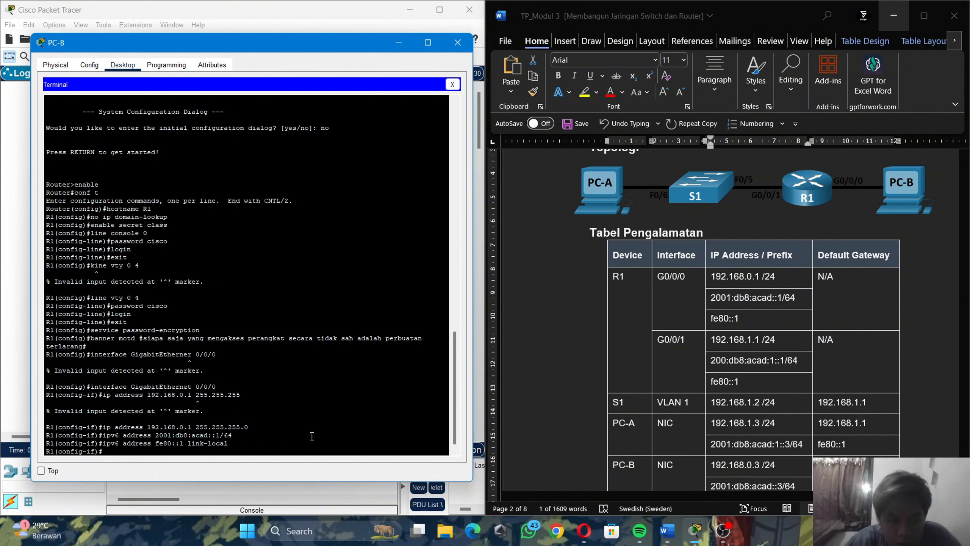
Step: Following item 9 of the lab document, enable GigabitEthernet 0/0/0 with no shutdown and exit its interface configuration
{"action": "scroll", "coordinate": [807, 379], "scroll_direction": "down", "scroll_amount": 10}
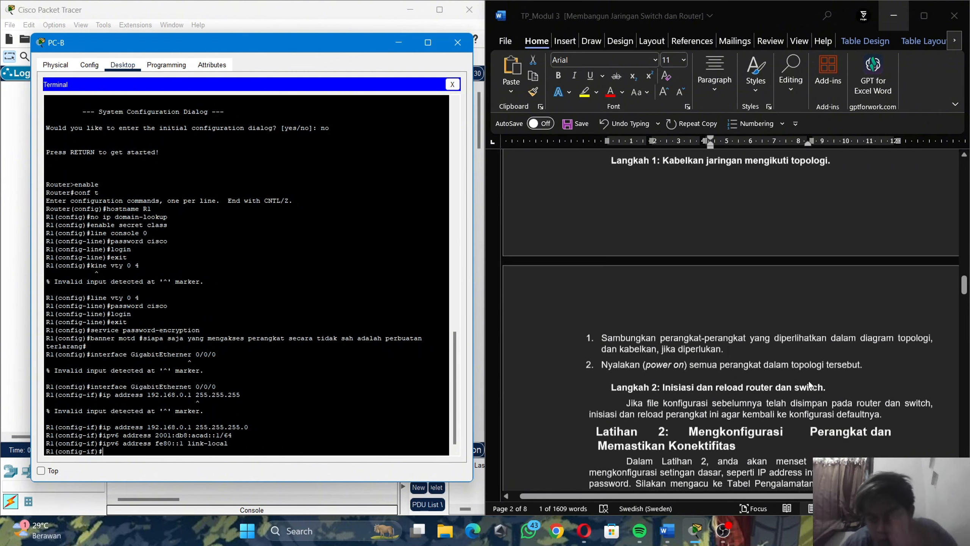
{"action": "scroll", "coordinate": [809, 381], "scroll_direction": "down", "scroll_amount": 15}
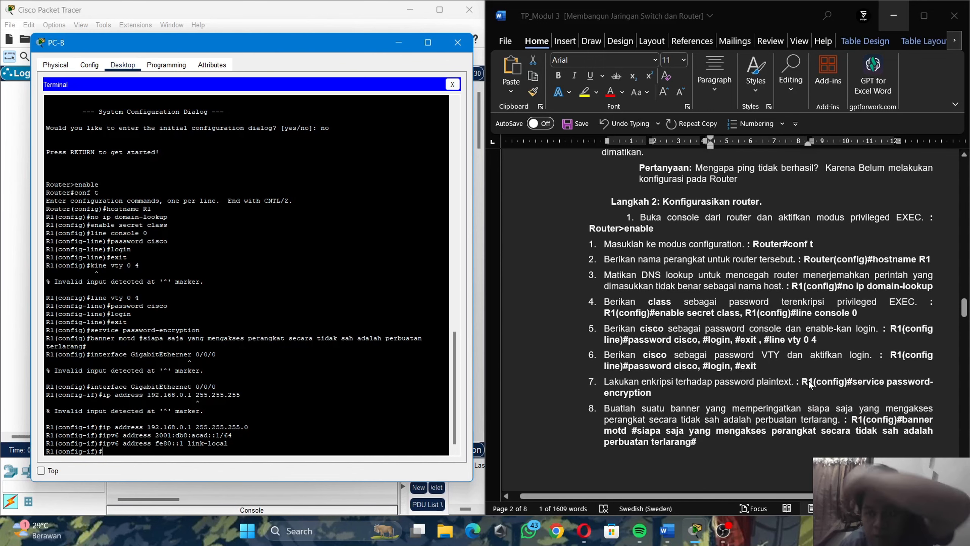
{"action": "scroll", "coordinate": [780, 369], "scroll_direction": "down", "scroll_amount": 10}
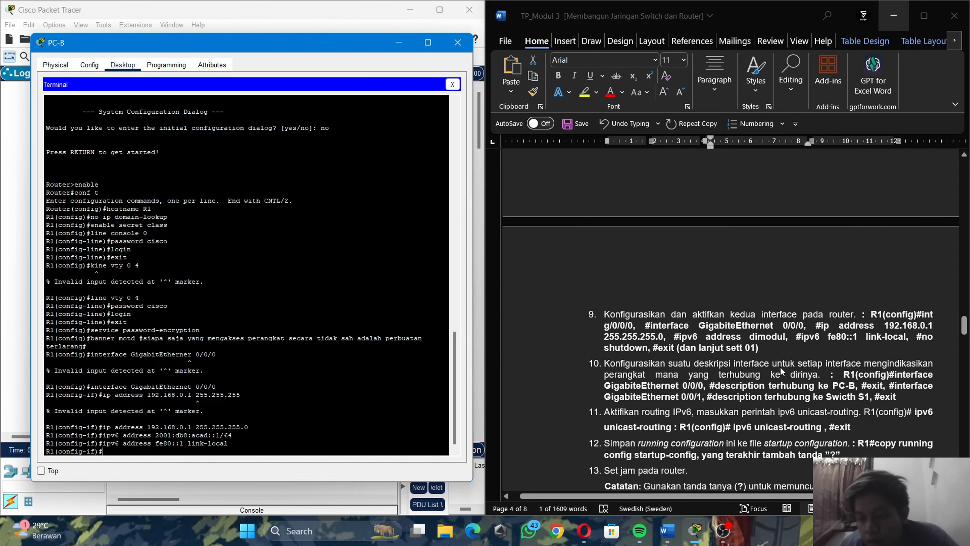
{"action": "scroll", "coordinate": [779, 369], "scroll_direction": "down", "scroll_amount": 1}
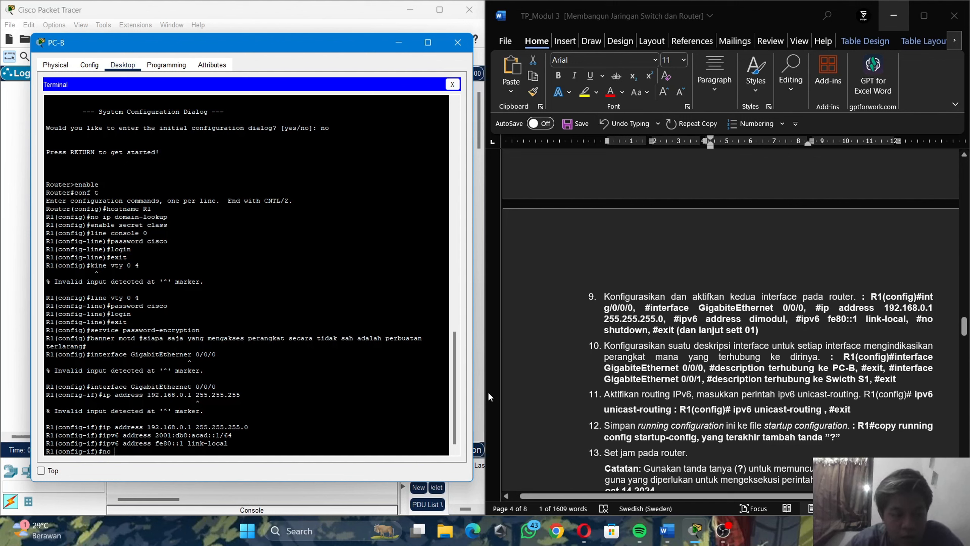
{"action": "type", "text": "utdo"}
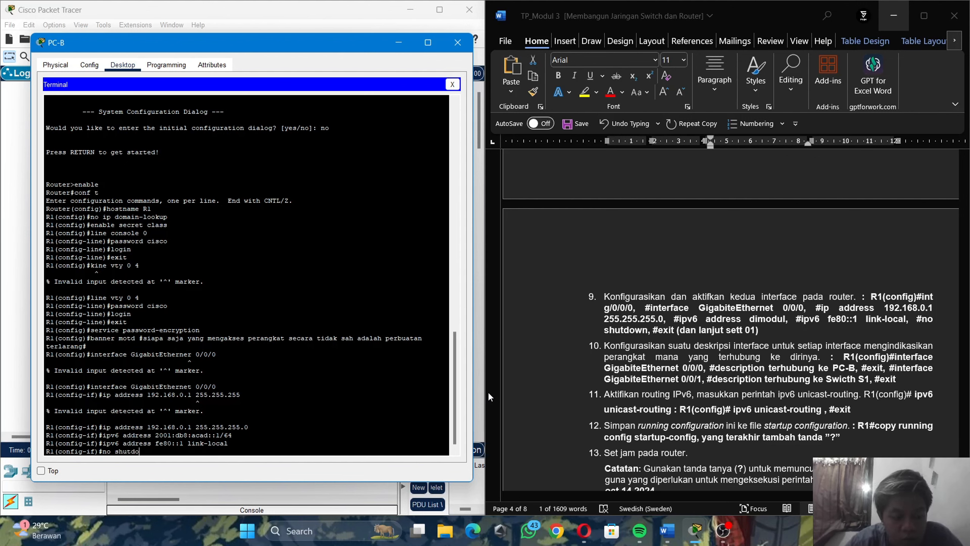
{"action": "type", "text": "wn"}
{"action": "key", "text": "Return"}
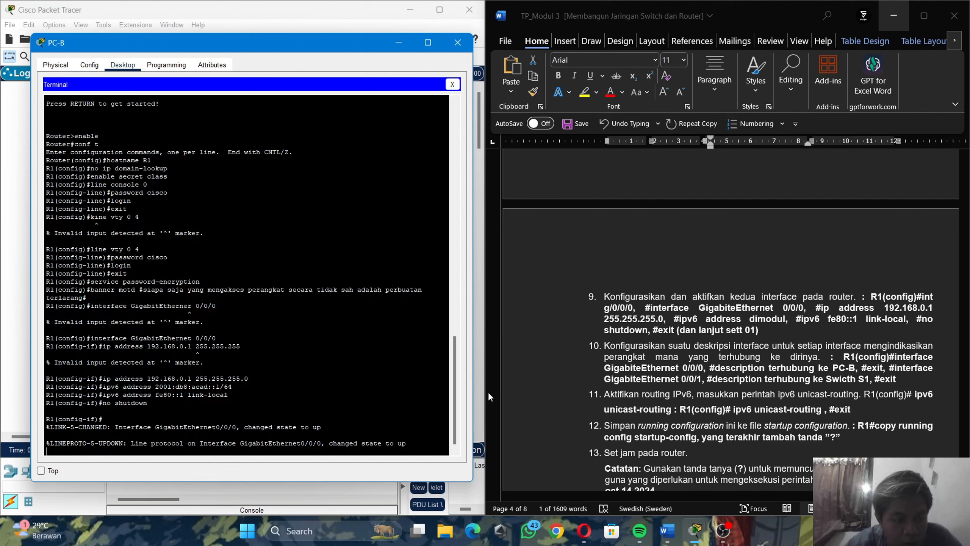
{"action": "key", "text": "Return"}
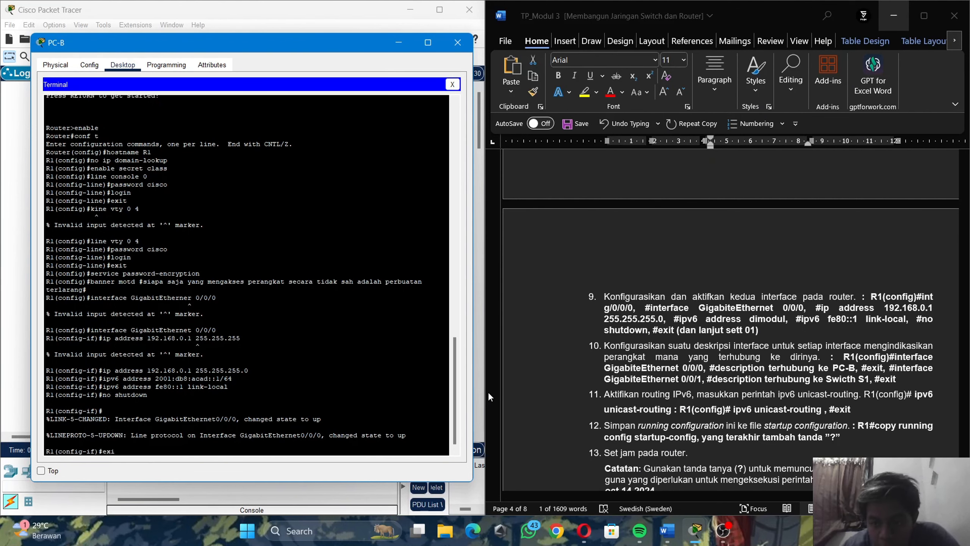
{"action": "type", "text": "exit"}
{"action": "key", "text": "Return"}
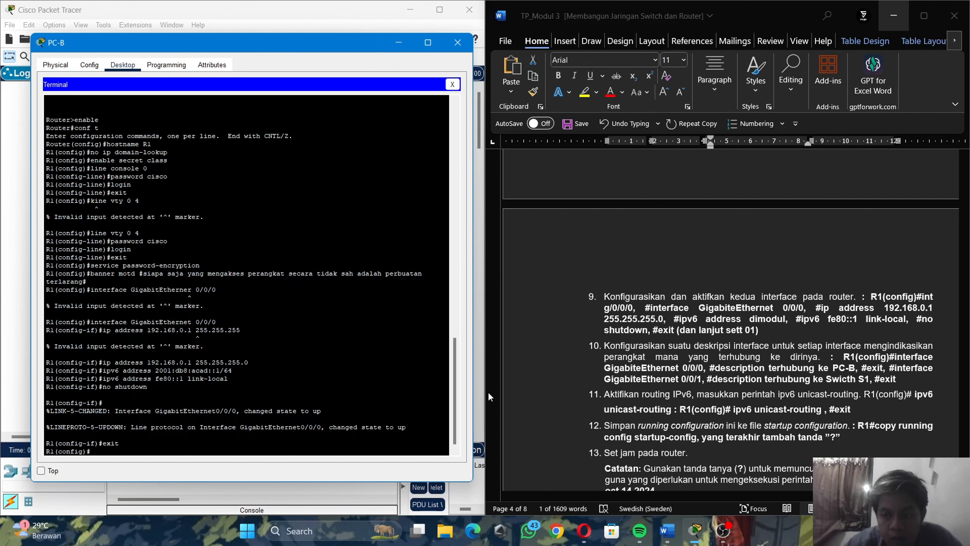
Step: Enter interface configuration mode for GigabitEthernet 0/0/1 on R1
{"action": "type", "text": "interface"}
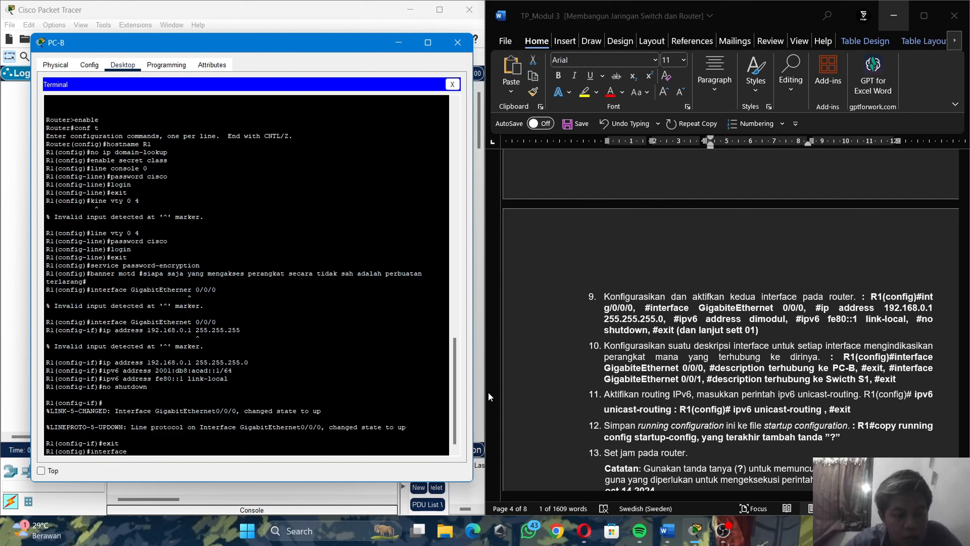
{"action": "type", "text": " Gig"}
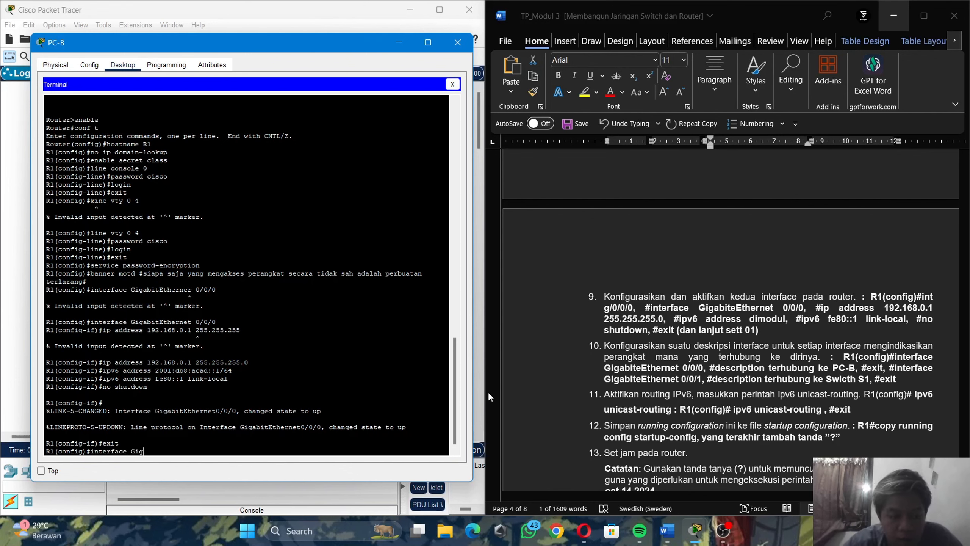
{"action": "type", "text": "abit"}
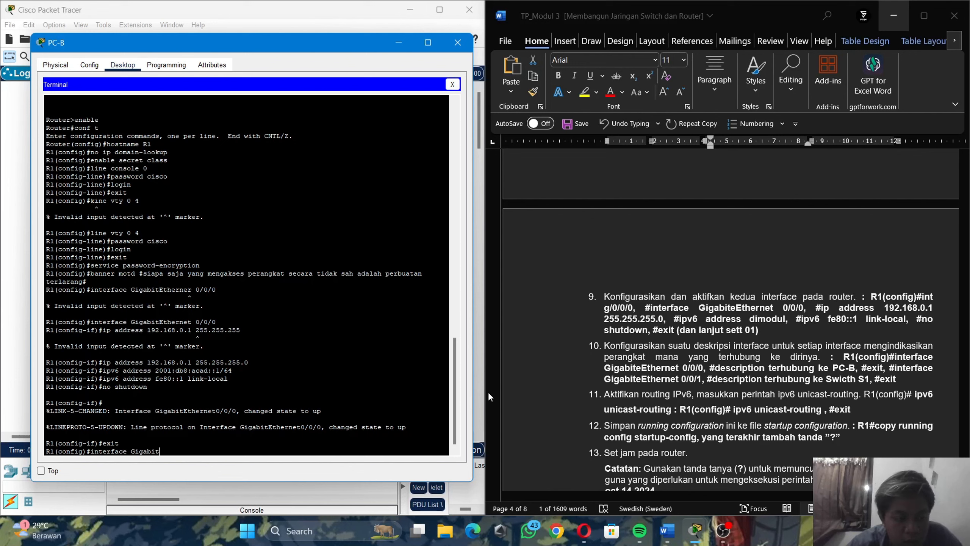
{"action": "type", "text": "Et"}
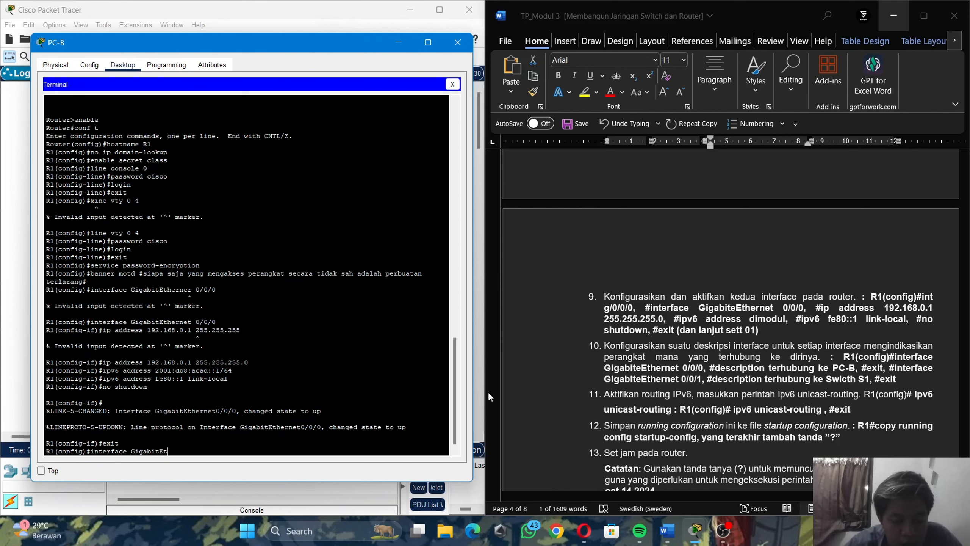
{"action": "type", "text": "hernet"}
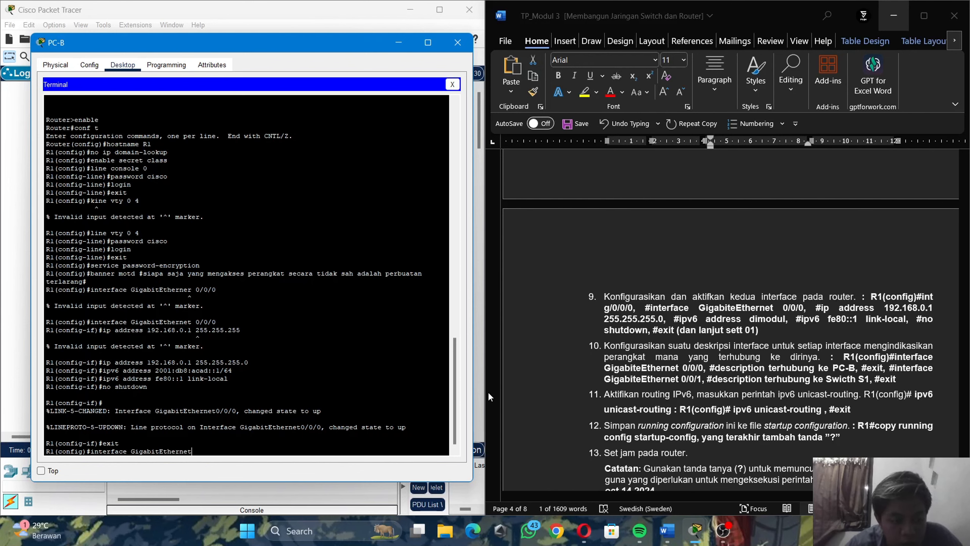
{"action": "type", "text": " 0/0/"}
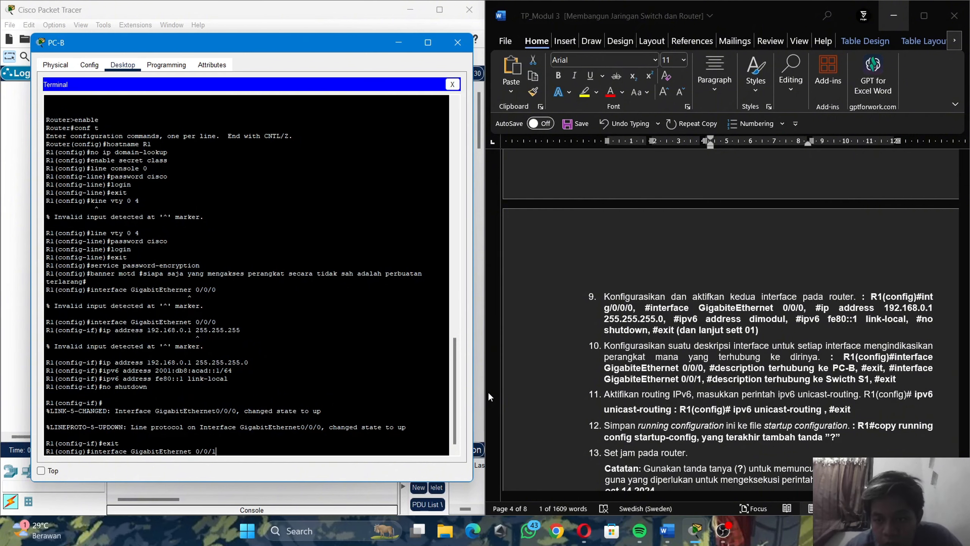
{"action": "type", "text": "1"}
{"action": "key", "text": "Return"}
Step: Assign IPv4 address 192.168.1.1 with mask 255.255.255.0 to GigabitEthernet 0/0/1, checking it against the lab document's addressing table
{"action": "type", "text": "interface"}
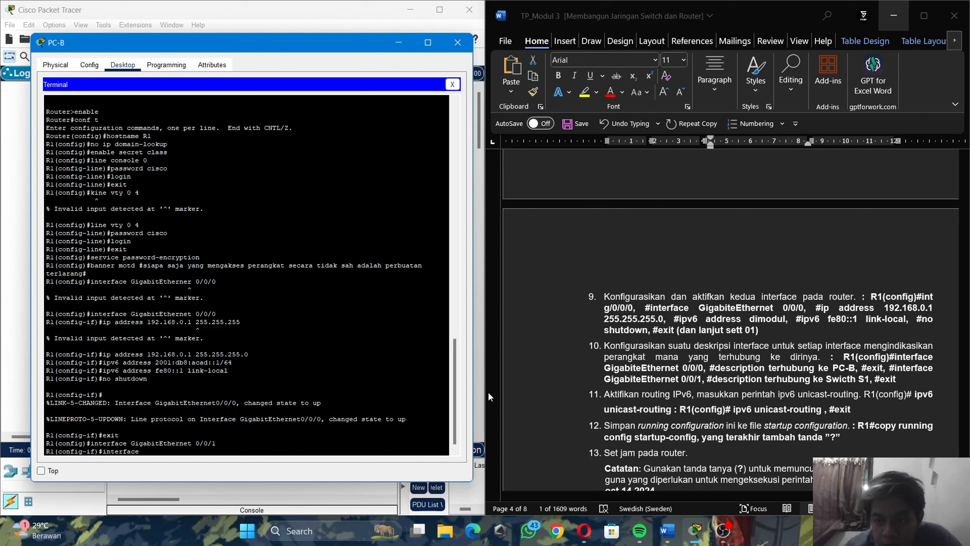
{"action": "key", "text": "BackSpace"}
{"action": "key", "text": "BackSpace"}
{"action": "key", "text": "BackSpace"}
{"action": "key", "text": "BackSpace"}
{"action": "key", "text": "BackSpace"}
{"action": "key", "text": "BackSpace"}
{"action": "key", "text": "BackSpace"}
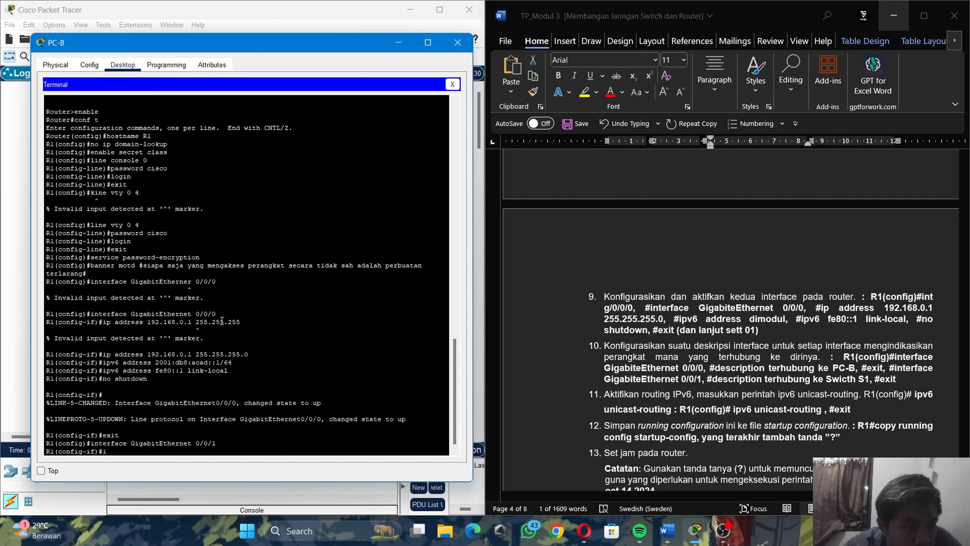
{"action": "type", "text": "p a"}
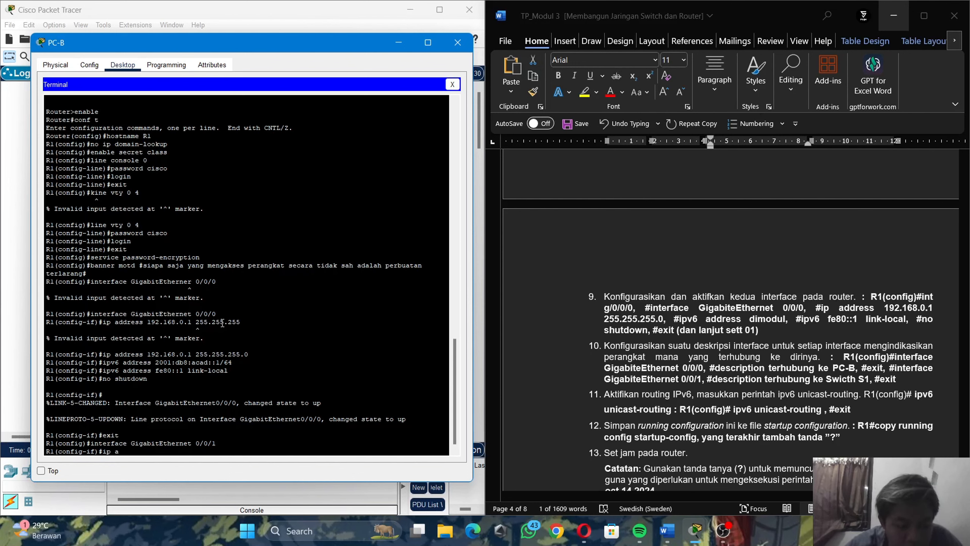
{"action": "type", "text": "ddress "}
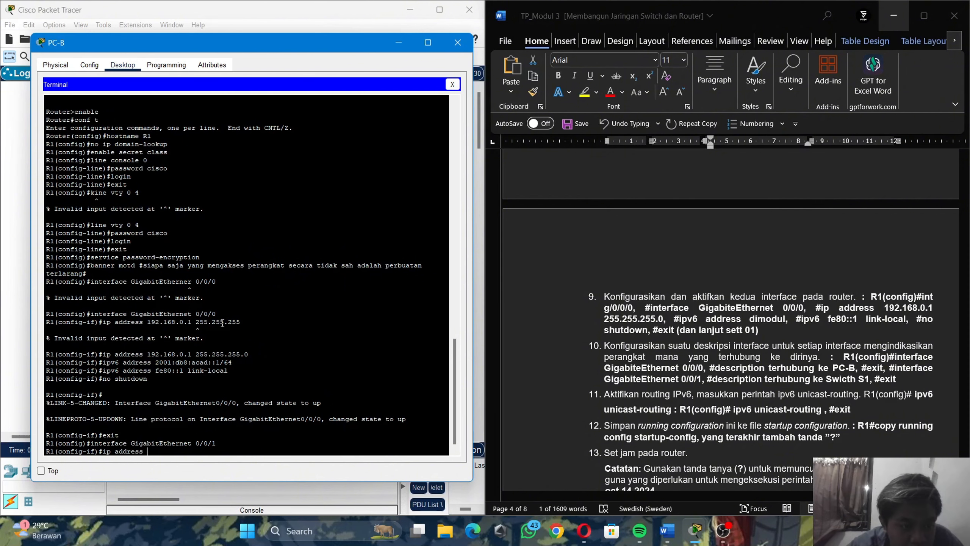
{"action": "type", "text": "192.1"}
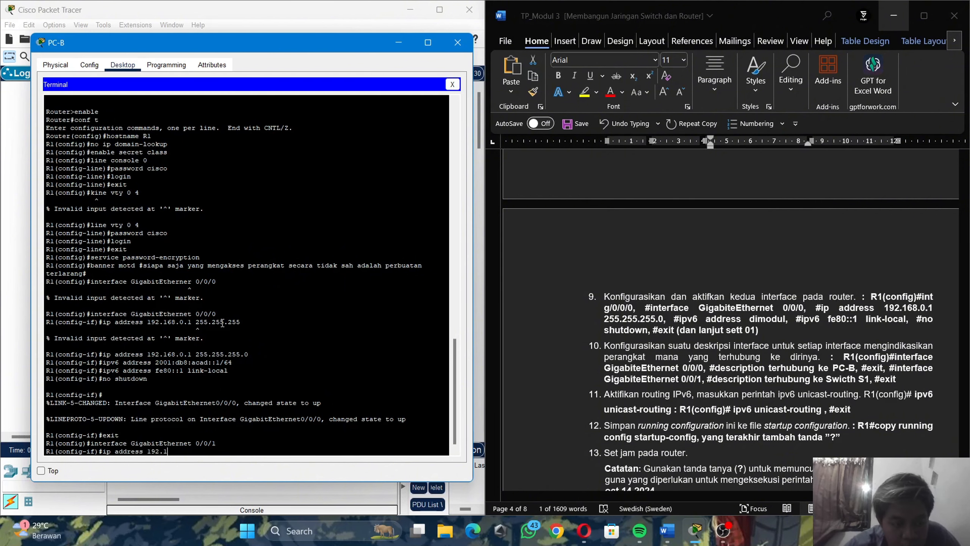
{"action": "type", "text": "68"}
{"action": "scroll", "coordinate": [710, 334], "scroll_direction": "up", "scroll_amount": 15}
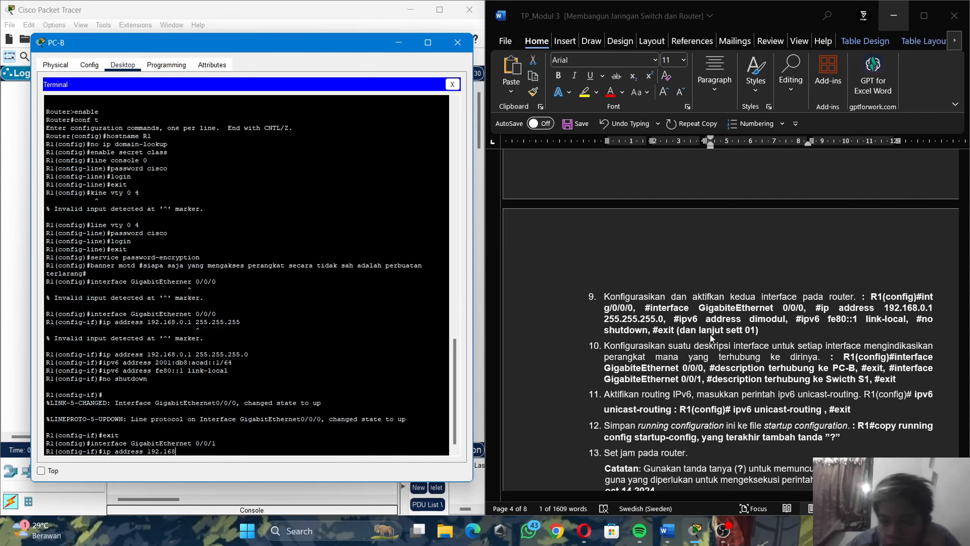
{"action": "type", "text": "8"}
{"action": "scroll", "coordinate": [710, 336], "scroll_direction": "up", "scroll_amount": 6}
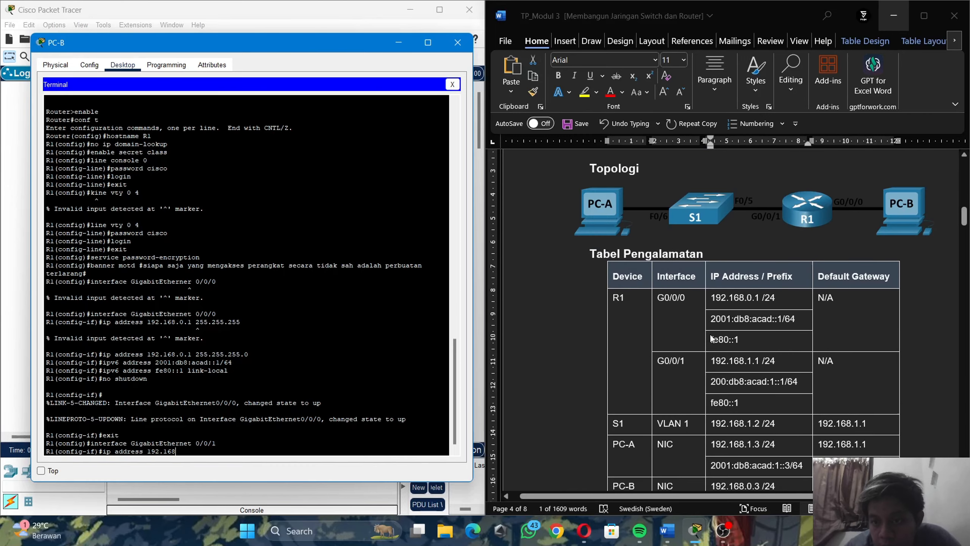
{"action": "type", "text": ",1"}
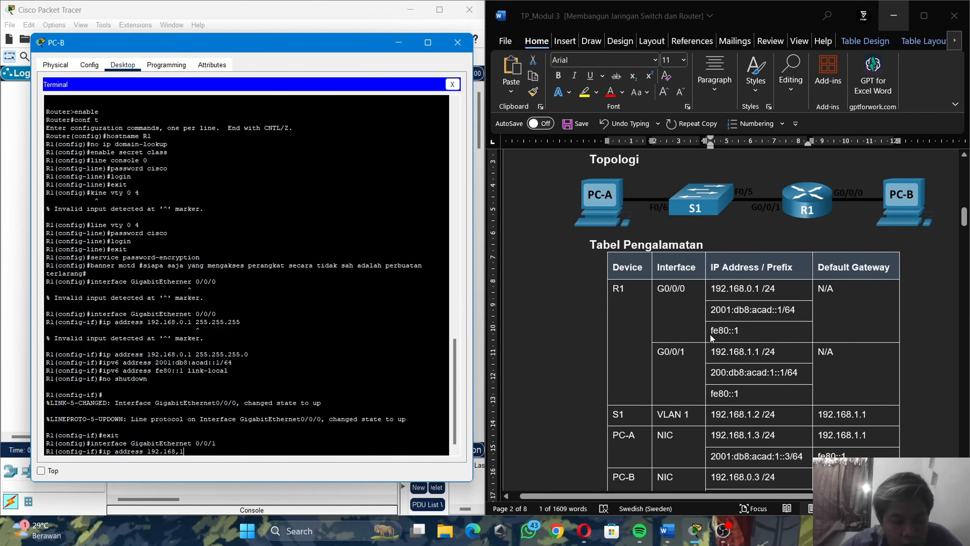
{"action": "key", "text": "BackSpace"}
{"action": "key", "text": "BackSpace"}
{"action": "type", "text": "."}
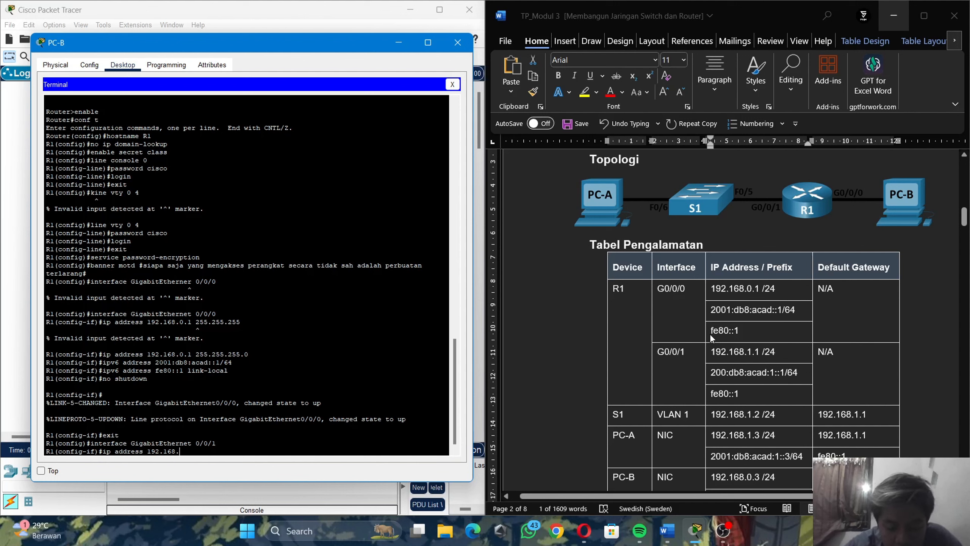
{"action": "type", "text": "1.1 255.255"}
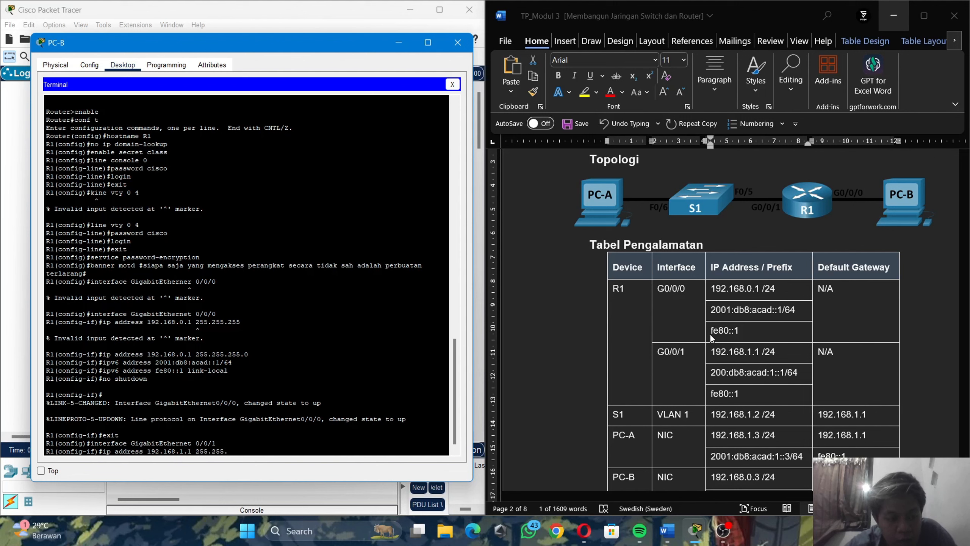
{"action": "type", "text": ".255.0"}
{"action": "key", "text": "Return"}
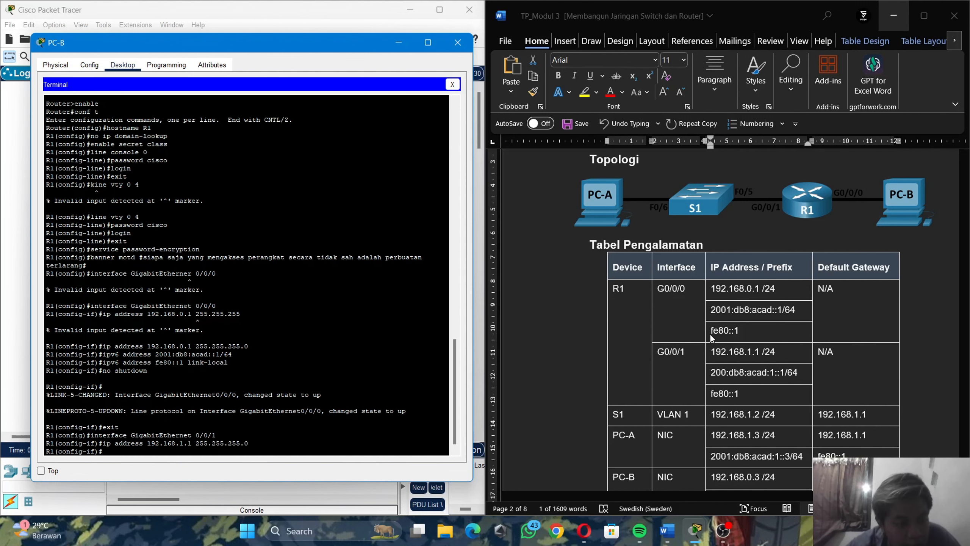
Step: Assign IPv6 address 200:db8:acad:1::1/64 to GigabitEthernet 0/0/1, copying it from the lab document's addressing table
{"action": "type", "text": "ipv6"}
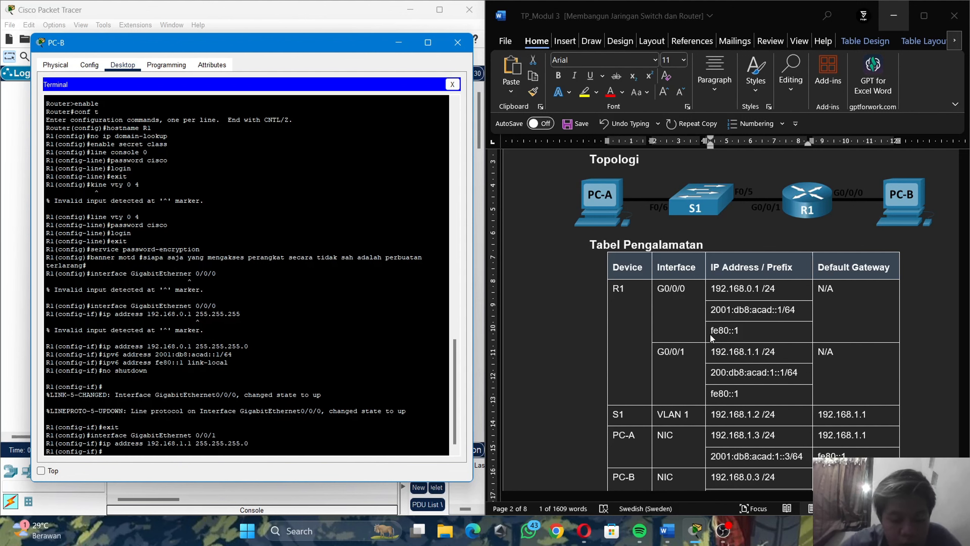
{"action": "type", "text": " address"}
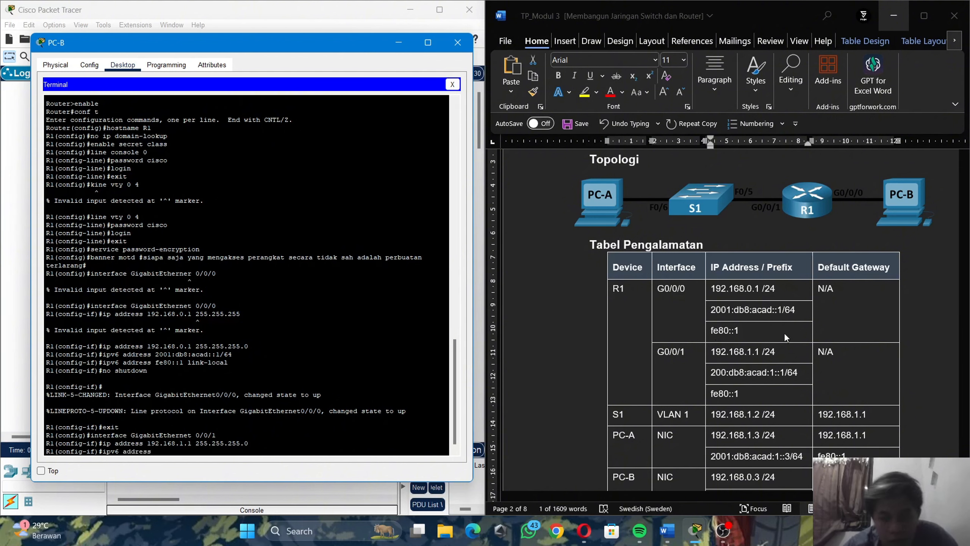
{"action": "left_click_drag", "start_coordinate": [710, 393], "coordinate": [798, 371]}
{"action": "key", "text": "ctrl+c"}
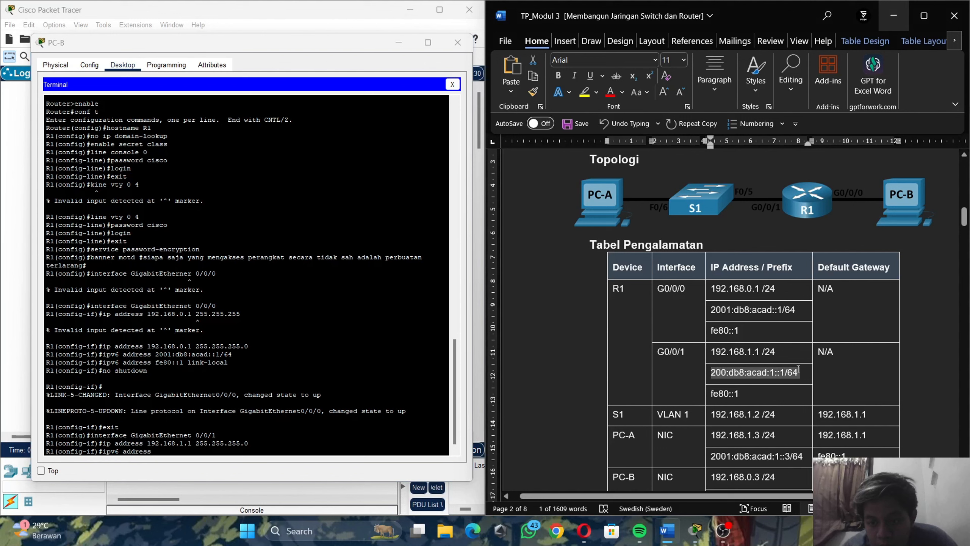
{"action": "left_click", "coordinate": [253, 466]}
{"action": "right_click", "coordinate": [222, 449]}
{"action": "left_click", "coordinate": [187, 451]}
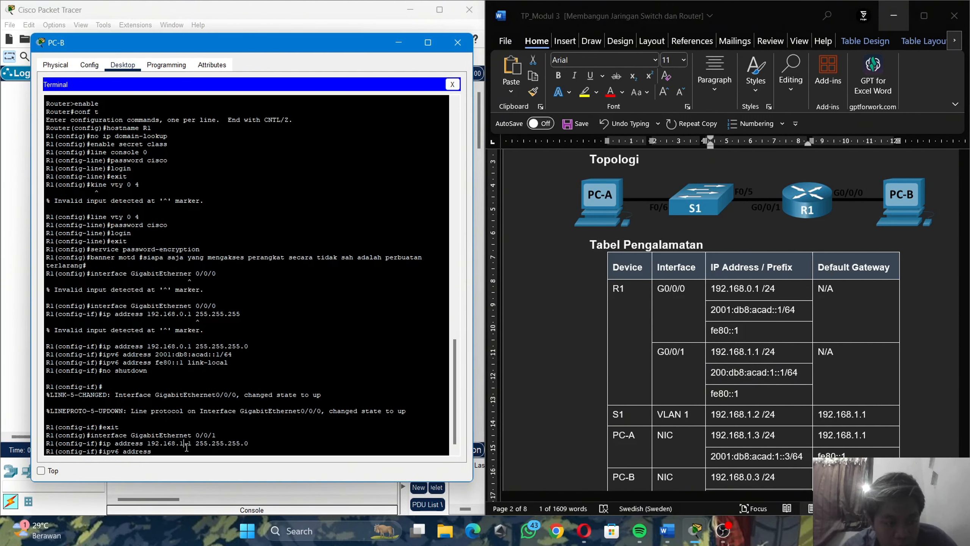
{"action": "double_click", "coordinate": [187, 449]}
{"action": "triple_click", "coordinate": [188, 449]}
{"action": "double_click", "coordinate": [188, 450]}
{"action": "triple_click", "coordinate": [187, 449]}
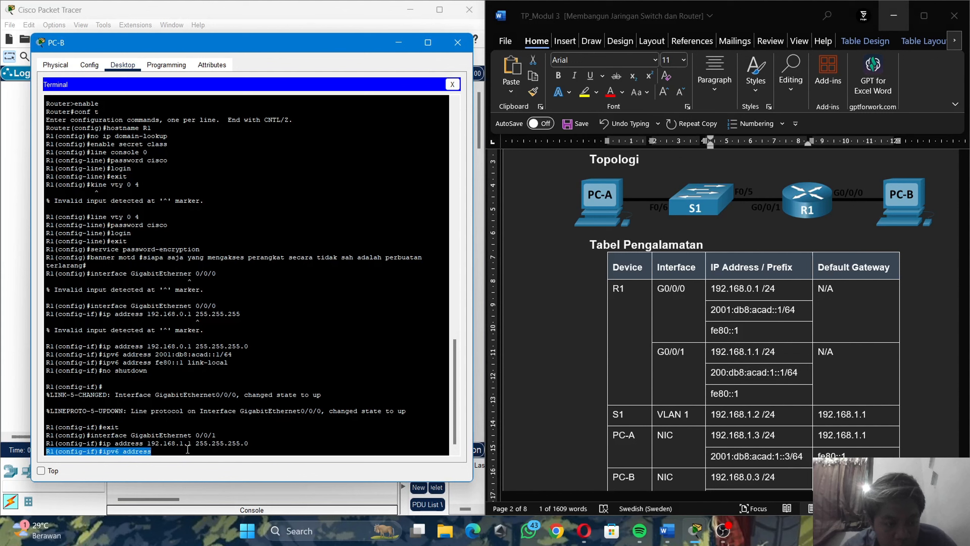
{"action": "double_click", "coordinate": [187, 449]}
{"action": "left_click", "coordinate": [188, 451]}
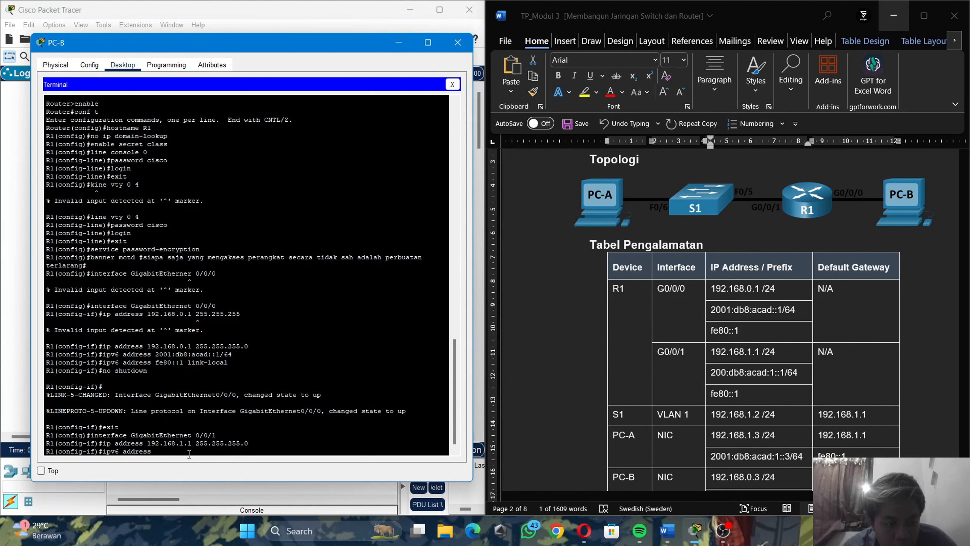
{"action": "right_click", "coordinate": [195, 452]}
{"action": "left_click", "coordinate": [208, 471]}
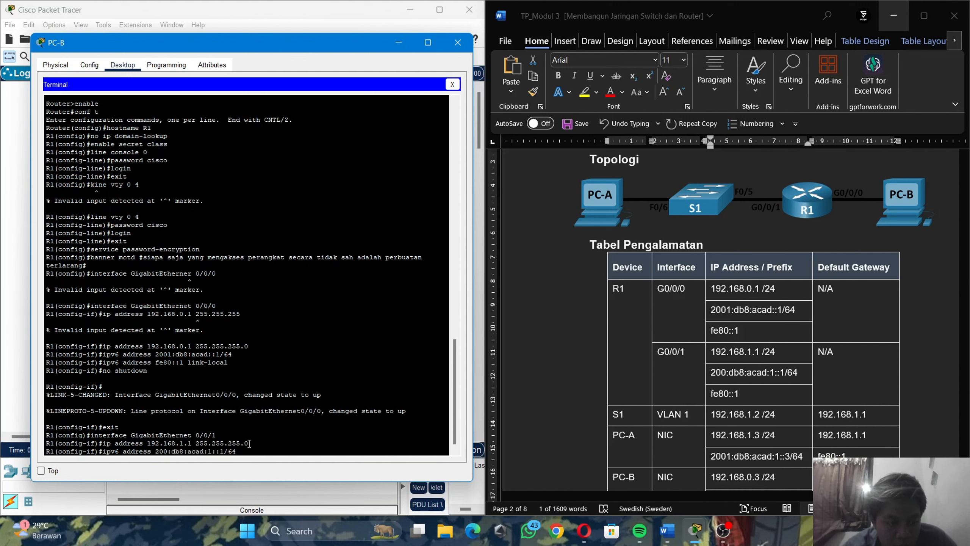
{"action": "key", "text": "Return"}
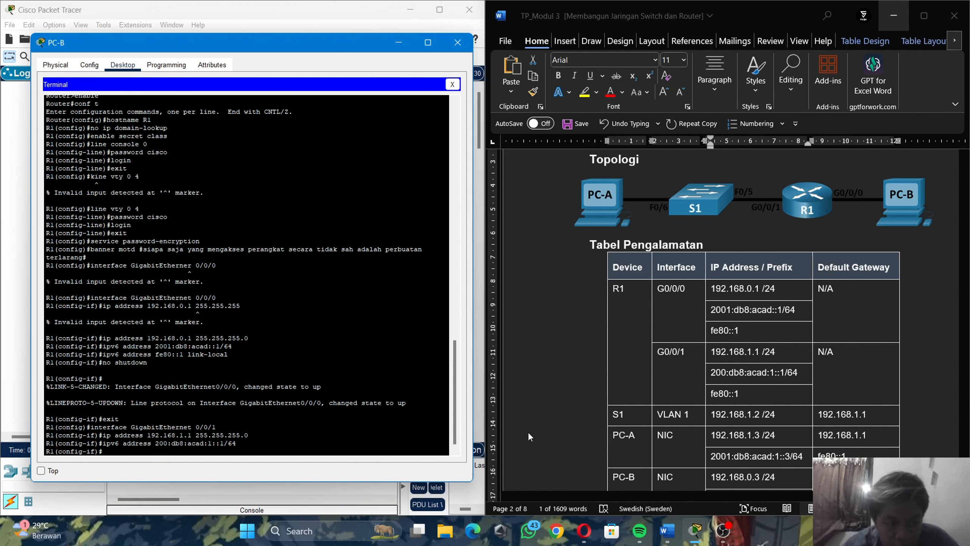
Step: Assign fe80::1 link-local as GigabitEthernet 0/0/1's IPv6 address, copying the address from the lab document's addressing table
{"action": "type", "text": "ipv"}
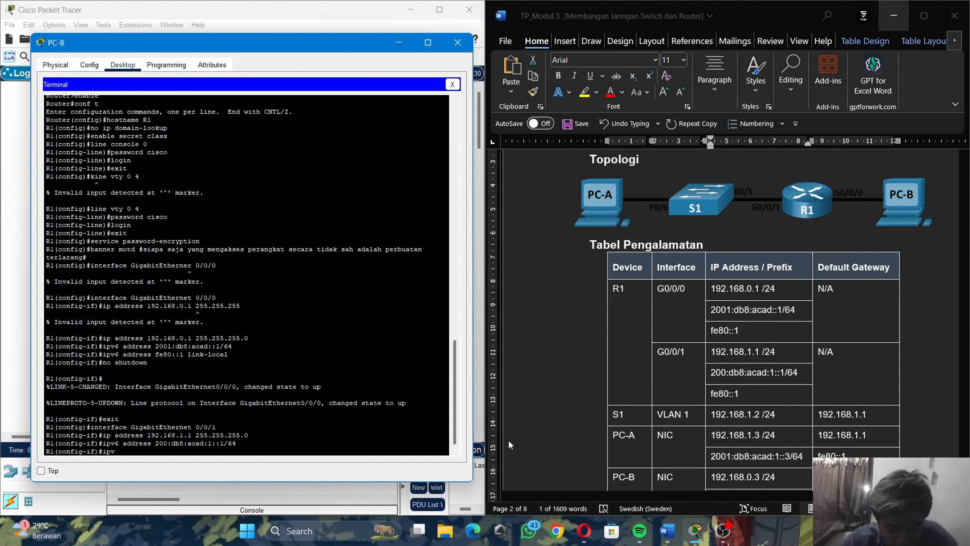
{"action": "type", "text": "6 address"}
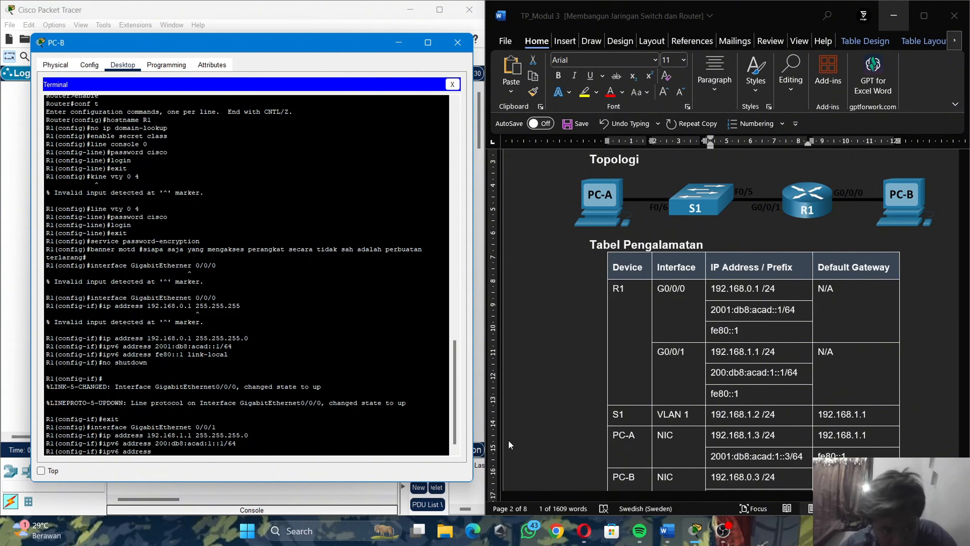
{"action": "left_click_drag", "start_coordinate": [711, 398], "coordinate": [744, 397]}
{"action": "key", "text": "ctrl+c"}
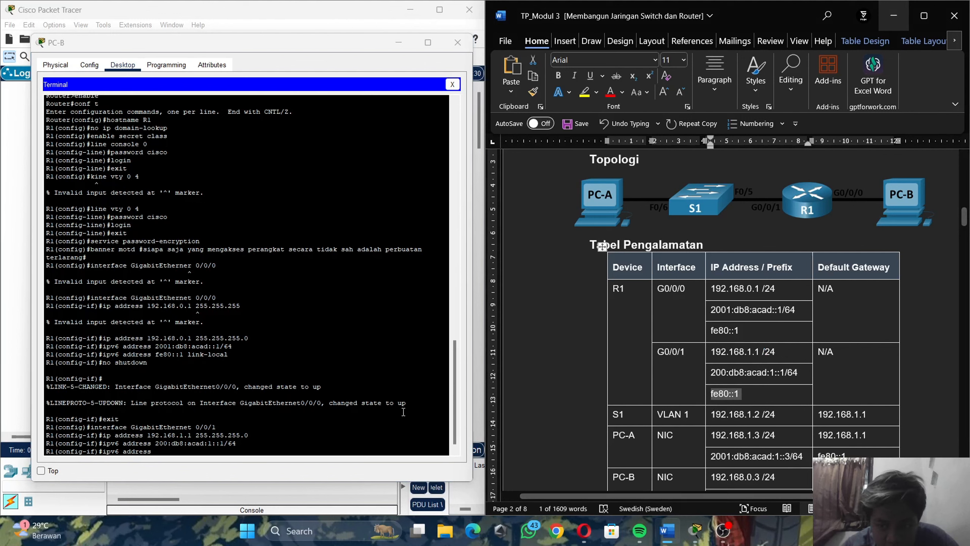
{"action": "left_click", "coordinate": [225, 447]}
{"action": "right_click", "coordinate": [225, 447]}
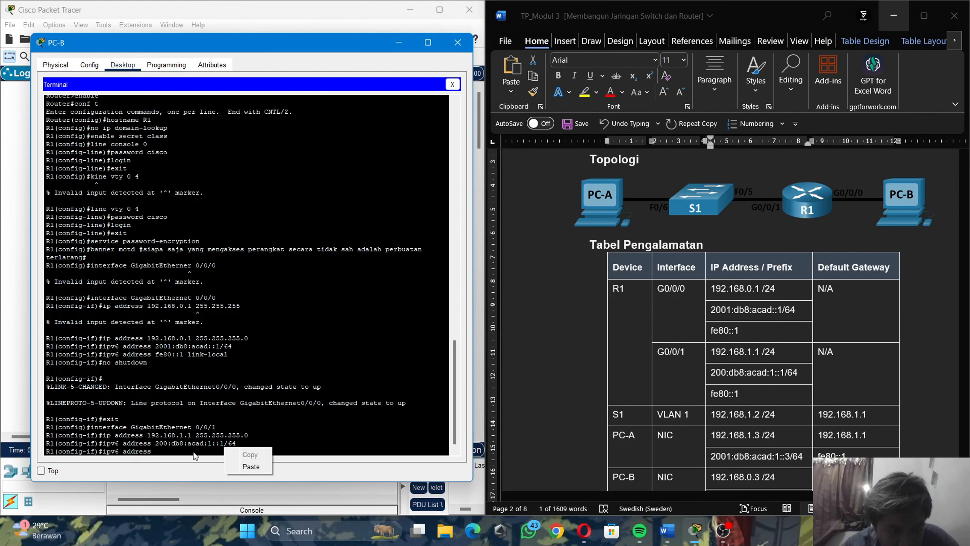
{"action": "left_click", "coordinate": [193, 453]}
{"action": "right_click", "coordinate": [194, 453]}
{"action": "left_click", "coordinate": [205, 466]}
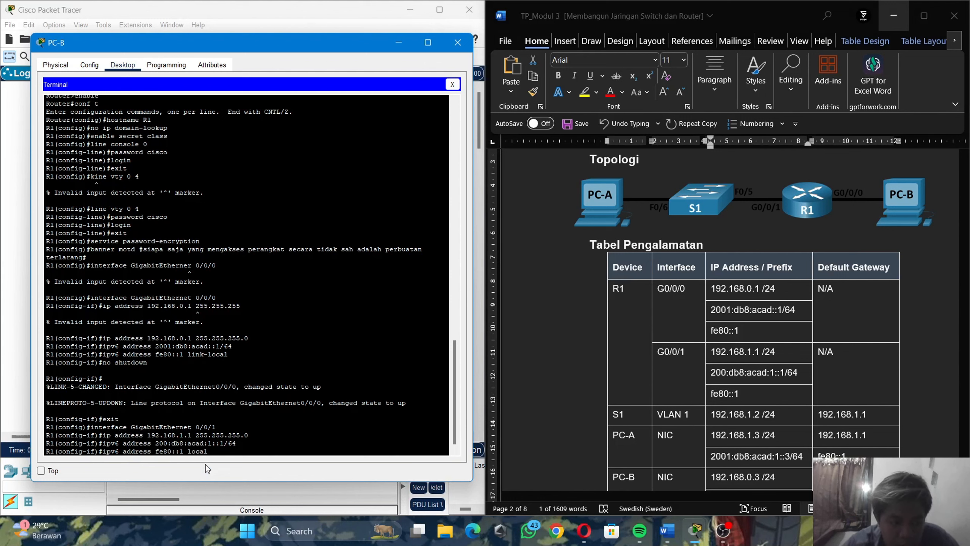
{"action": "key", "text": "BackSpace"}
{"action": "key", "text": "BackSpace"}
{"action": "key", "text": "BackSpace"}
{"action": "key", "text": "BackSpace"}
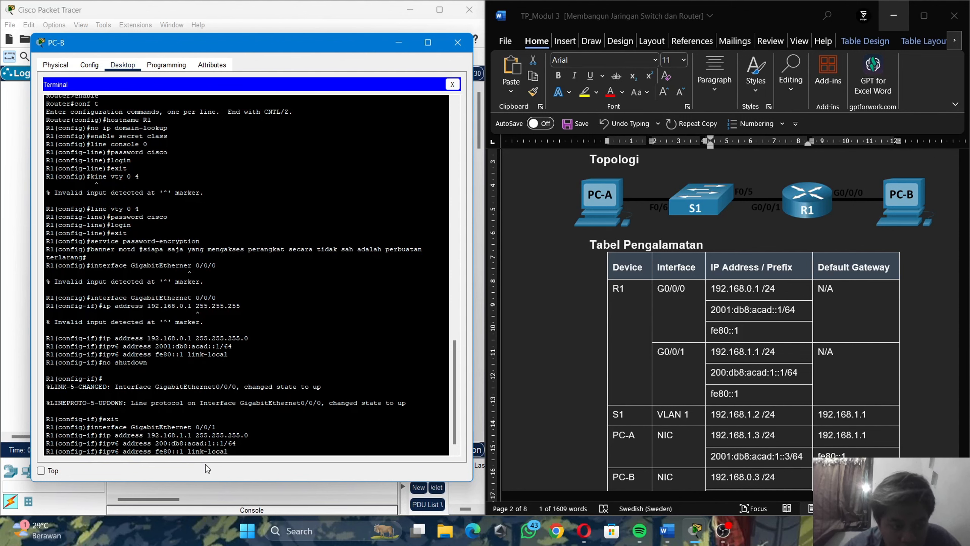
{"action": "key", "text": "Return"}
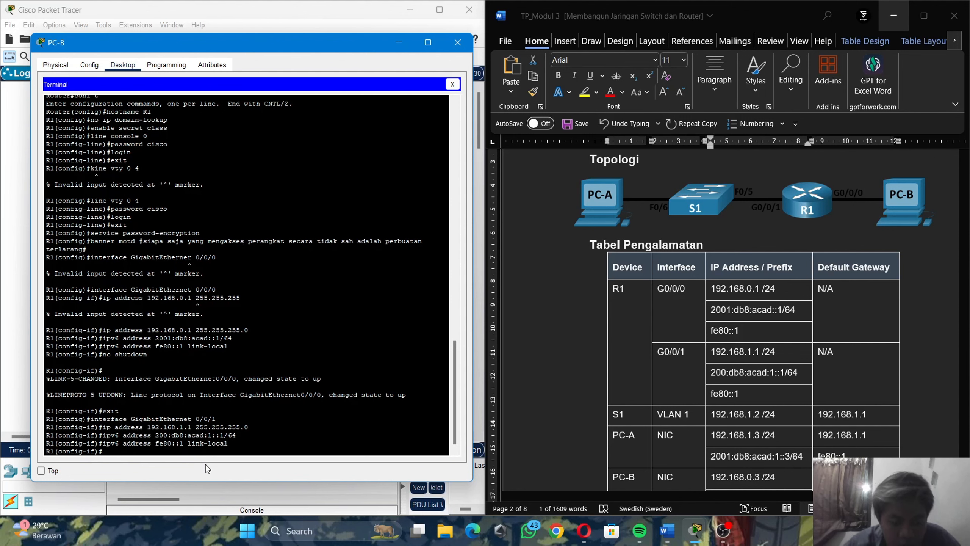
Step: Enable GigabitEthernet 0/0/1 with no shutdown and exit its interface configuration
{"action": "type", "text": "no shutdo"}
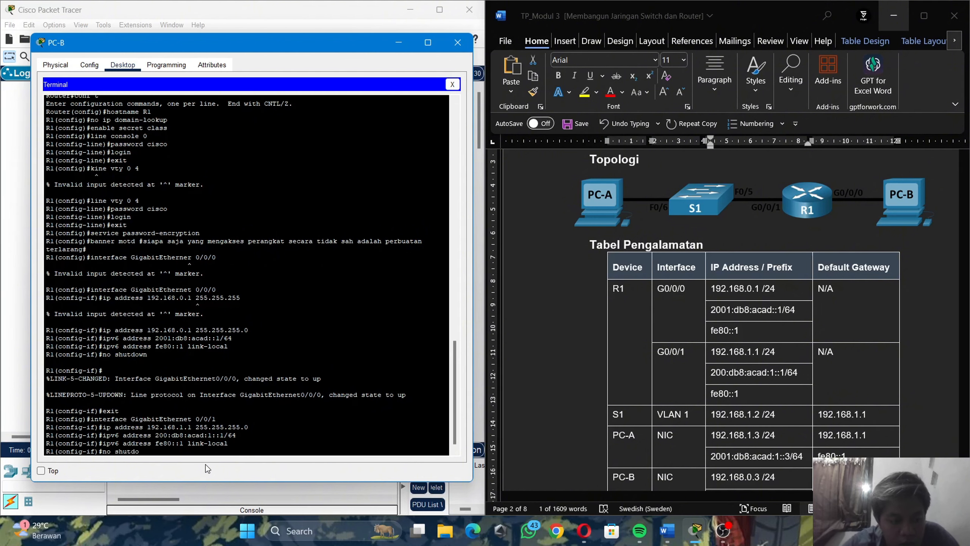
{"action": "type", "text": "wn"}
{"action": "key", "text": "Return"}
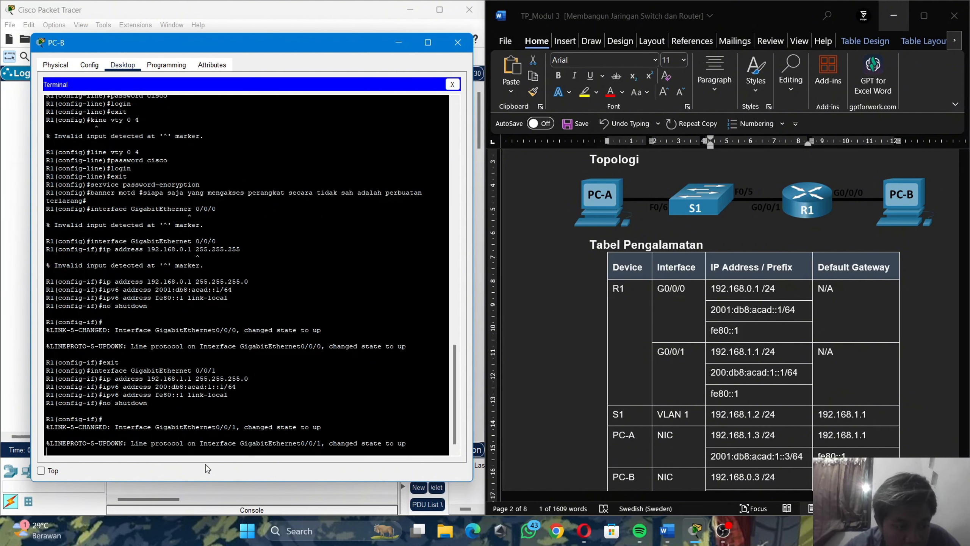
{"action": "type", "text": "ex"}
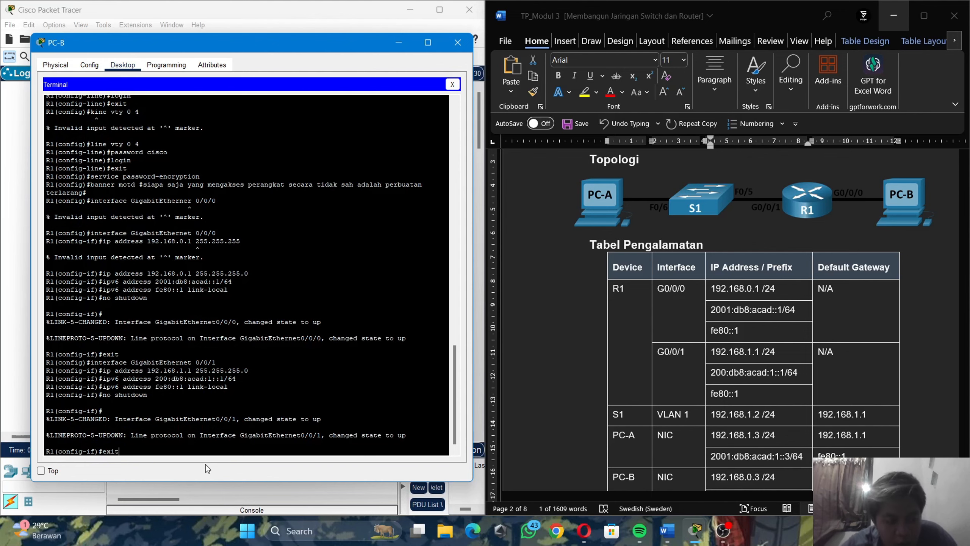
{"action": "type", "text": "it"}
{"action": "key", "text": "Return"}
Step: Find item 10 of the lab document, with the commands for describing R1's interfaces
{"action": "scroll", "coordinate": [610, 335], "scroll_direction": "down", "scroll_amount": 20}
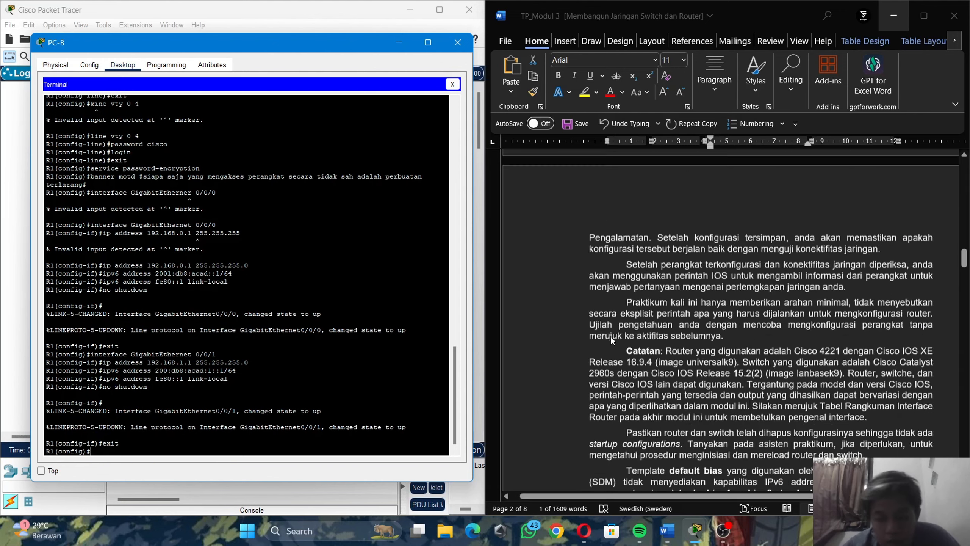
{"action": "scroll", "coordinate": [611, 339], "scroll_direction": "down", "scroll_amount": 3}
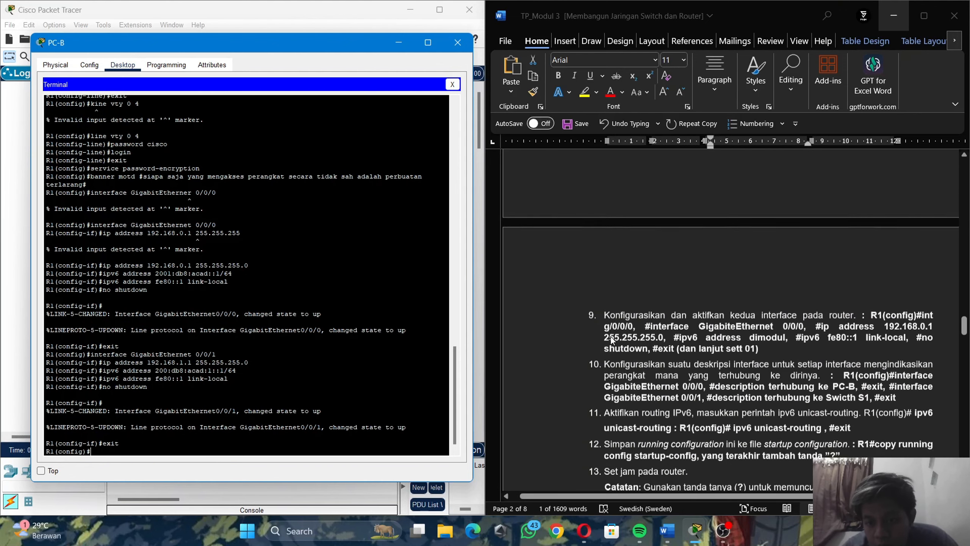
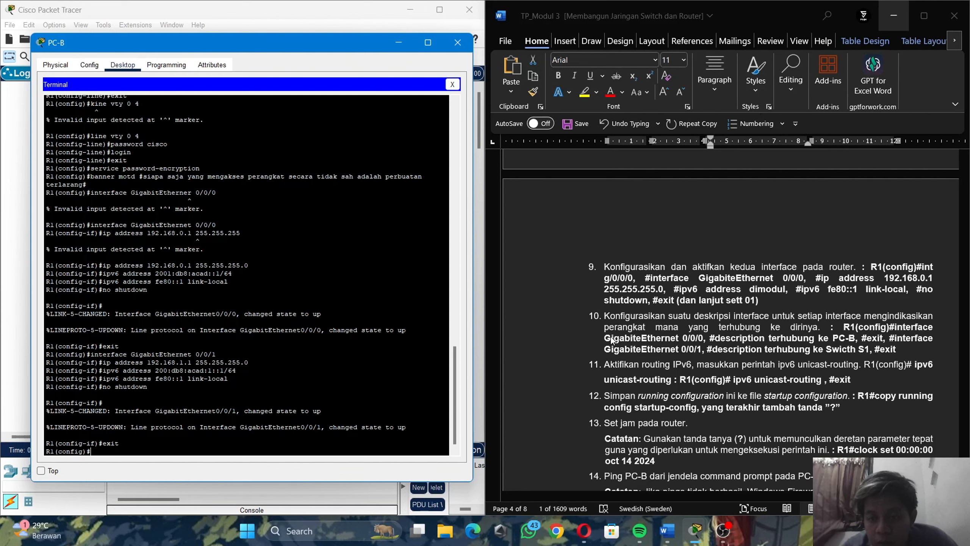
{"action": "scroll", "coordinate": [612, 340], "scroll_direction": "down", "scroll_amount": 1}
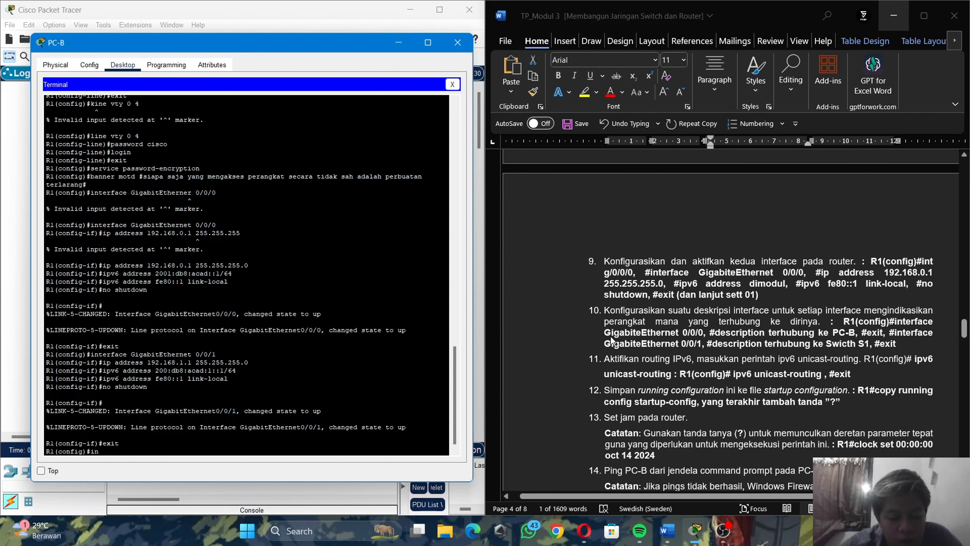
Step: Enter interface configuration mode for GigabitEthernet 0/0/0 on router R1
{"action": "type", "text": "terface"}
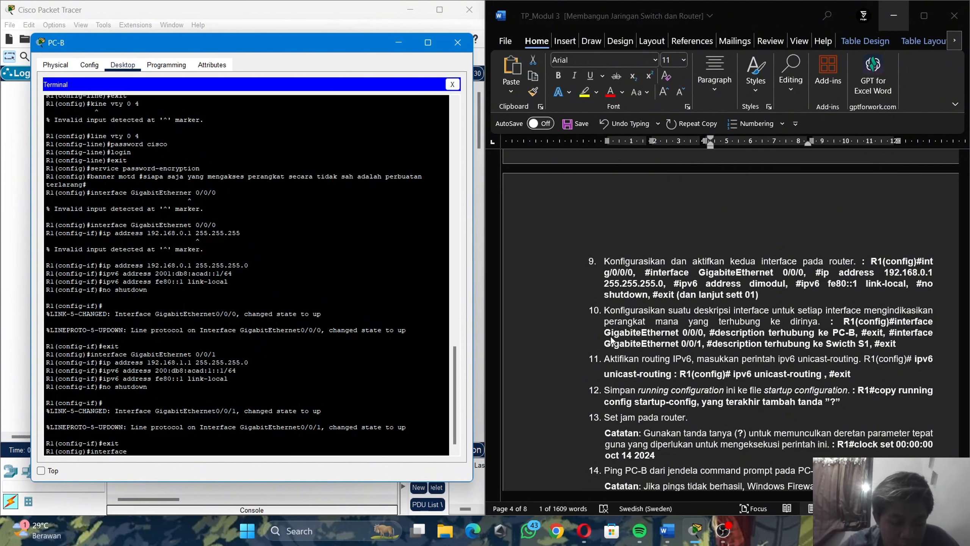
{"action": "type", "text": " Gigabit"}
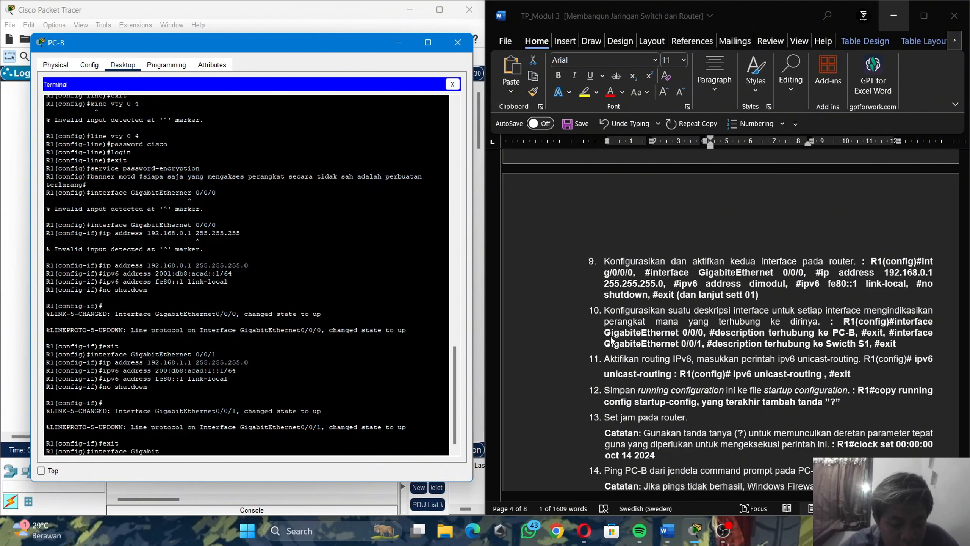
{"action": "type", "text": "Ethern"}
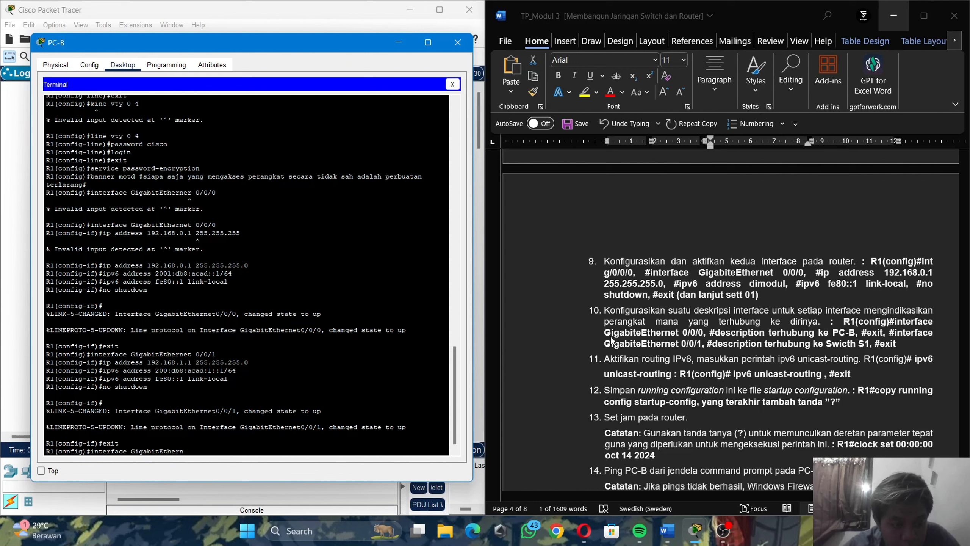
{"action": "type", "text": "et"}
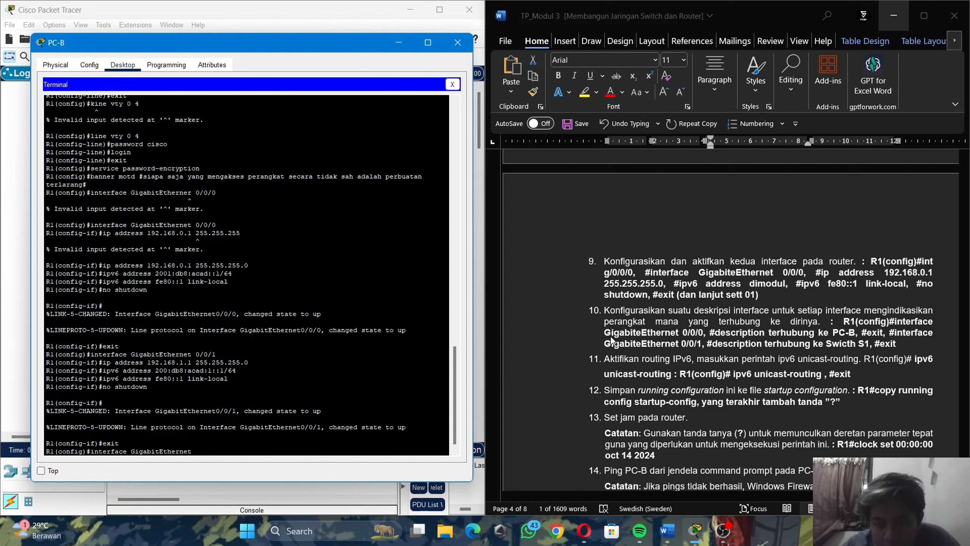
{"action": "type", "text": " 00"}
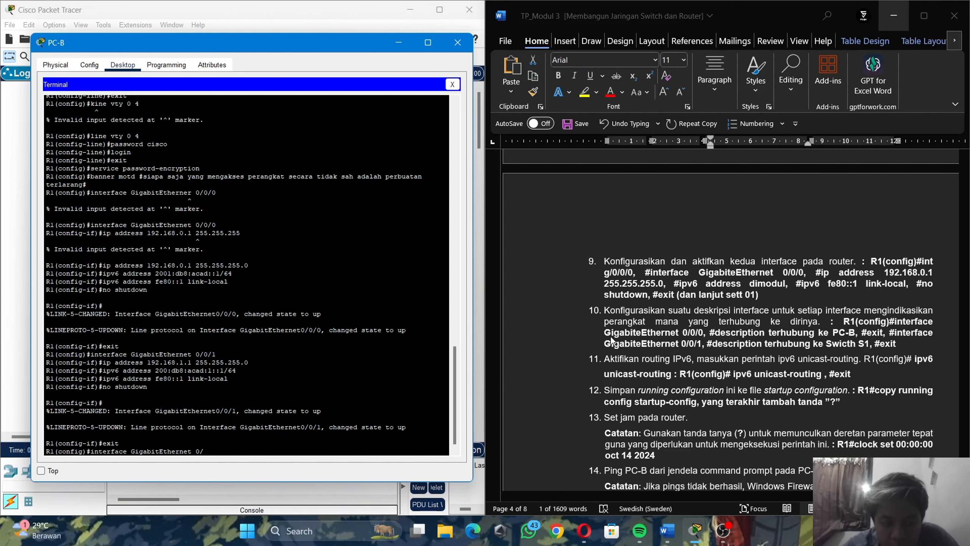
{"action": "type", "text": "0/"}
{"action": "key", "text": "Return"}
{"action": "key", "text": "Return"}
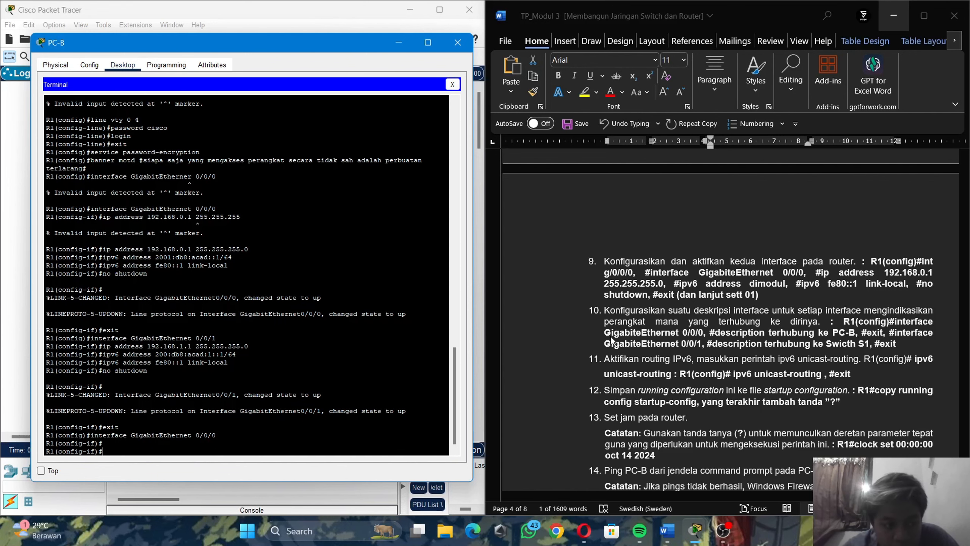
Step: Set the GigabitEthernet 0/0/0 description to "terhubung ke PC-B" and exit to global configuration mode
{"action": "type", "text": "subsc"}
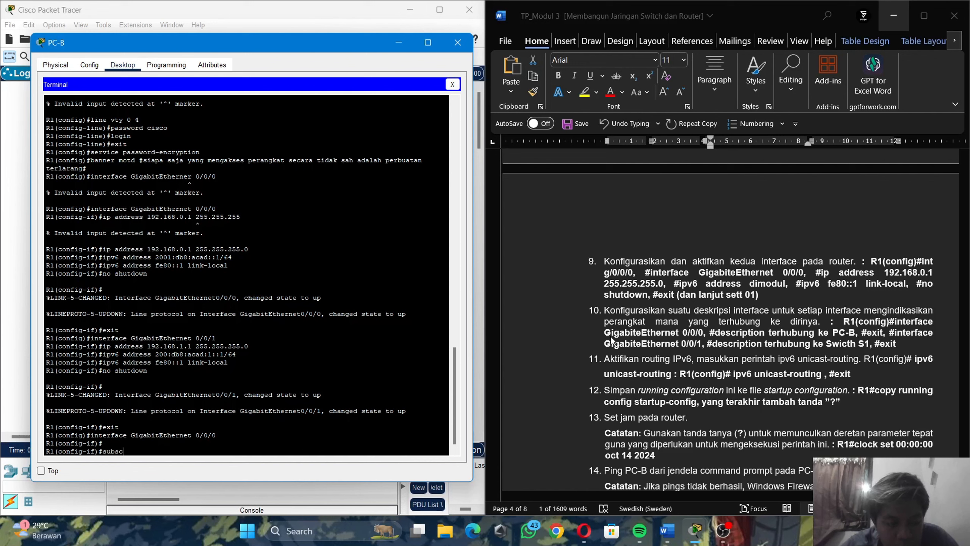
{"action": "key", "text": "BackSpace"}
{"action": "key", "text": "BackSpace"}
{"action": "key", "text": "BackSpace"}
{"action": "key", "text": "BackSpace"}
{"action": "type", "text": "d"}
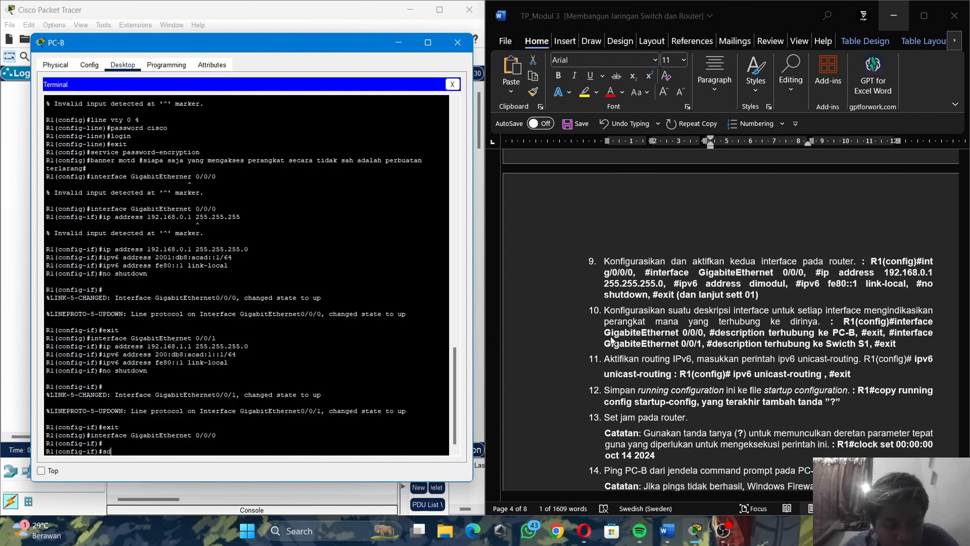
{"action": "key", "text": "BackSpace"}
{"action": "key", "text": "BackSpace"}
{"action": "type", "text": "descri"}
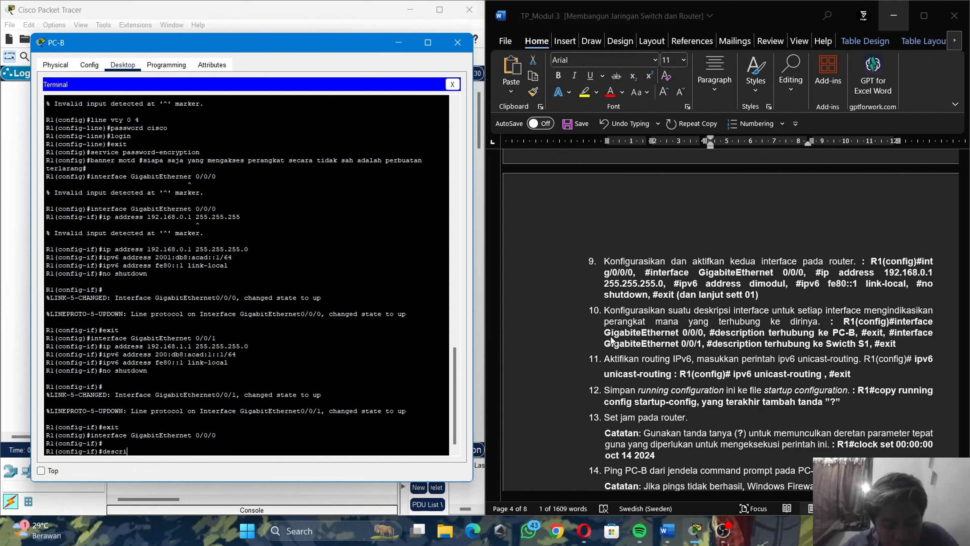
{"action": "type", "text": "ptio"}
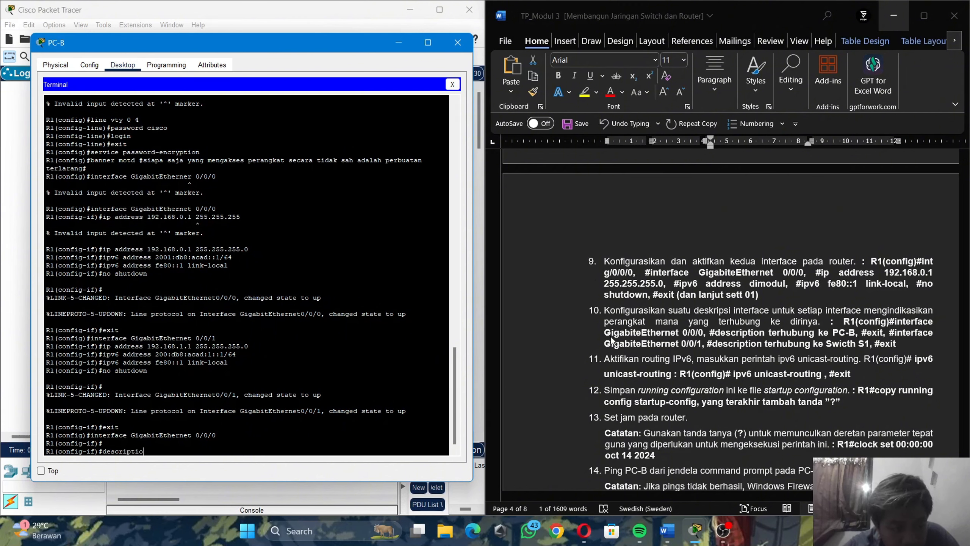
{"action": "type", "text": "n"}
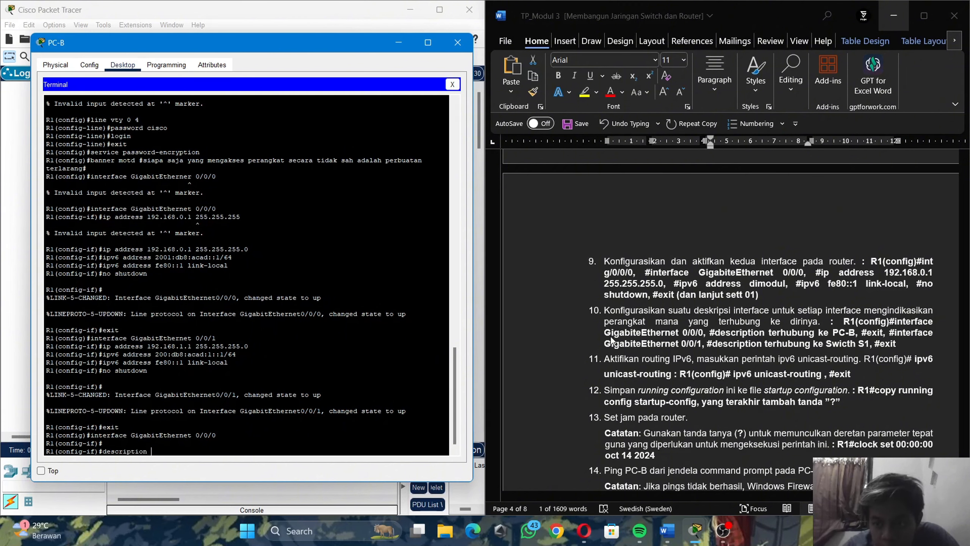
{"action": "type", "text": " terhub"}
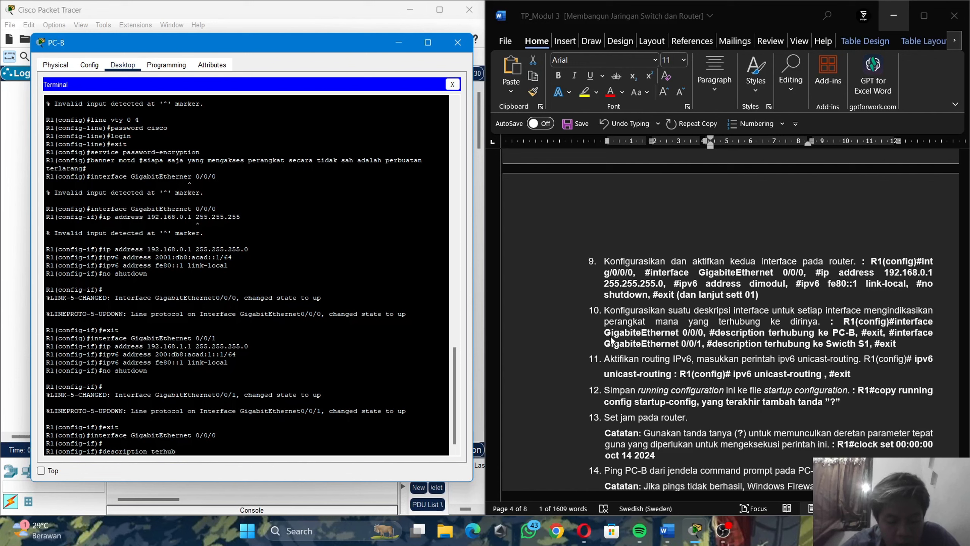
{"action": "type", "text": "ung ke"}
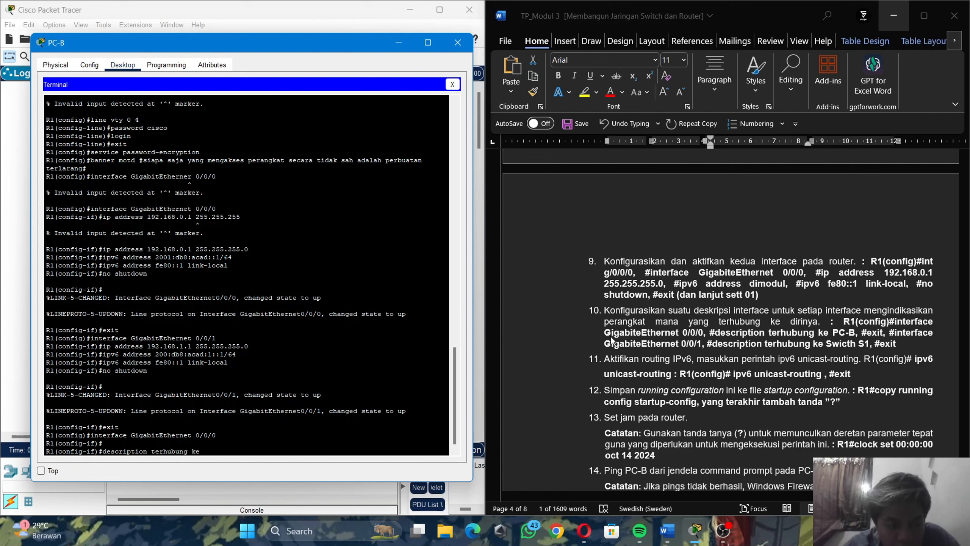
{"action": "type", "text": " PC-B"}
{"action": "key", "text": "Return"}
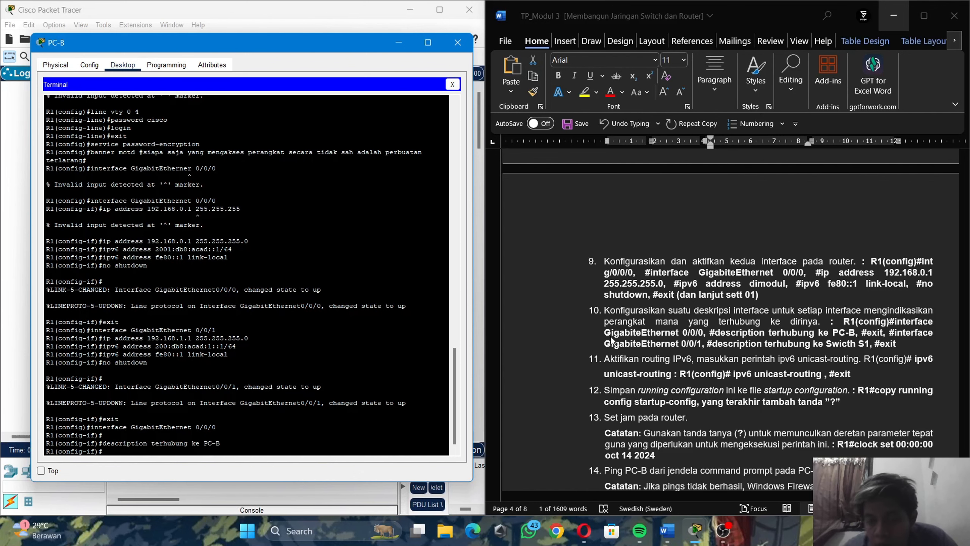
{"action": "type", "text": "ex"}
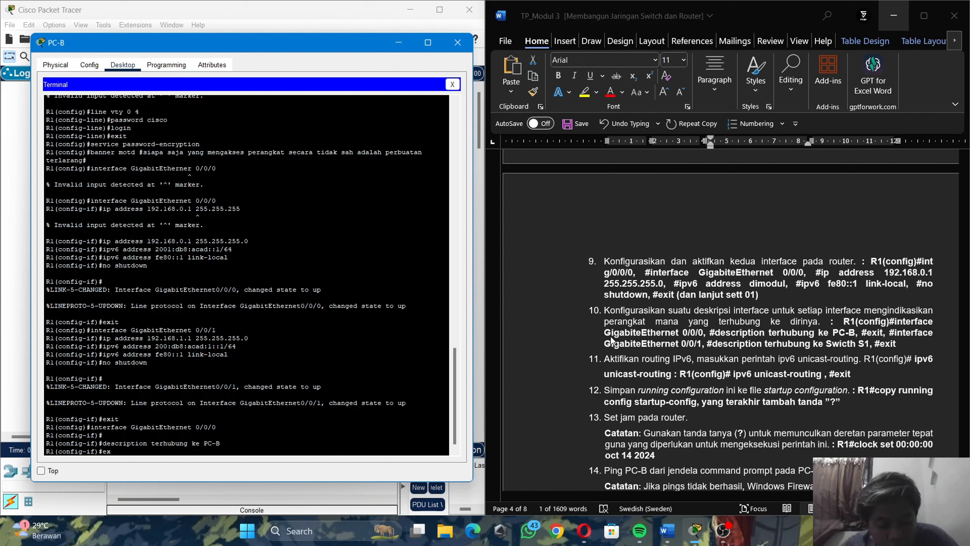
{"action": "type", "text": "it"}
{"action": "key", "text": "Return"}
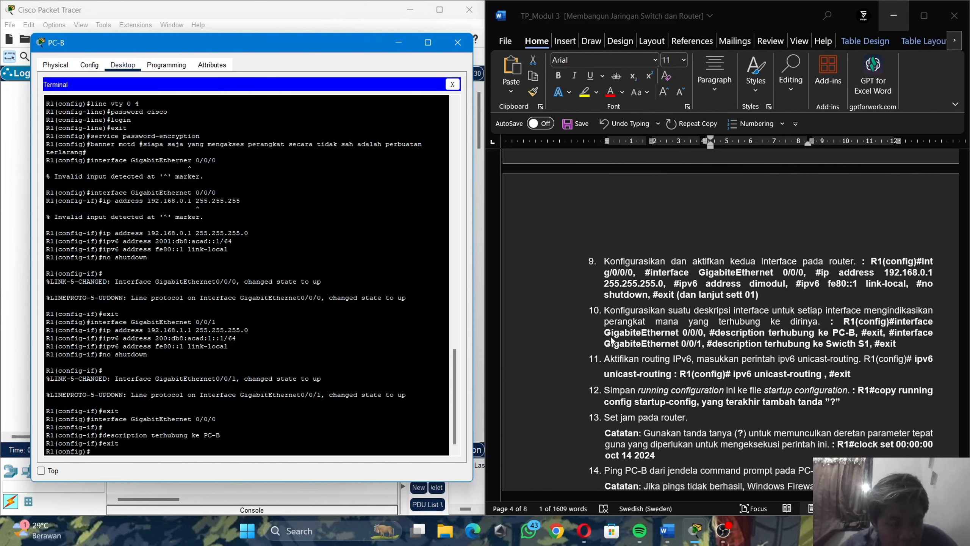
Step: Enter interface configuration mode for GigabitEthernet 0/0/1 on router R1
{"action": "type", "text": "inte"}
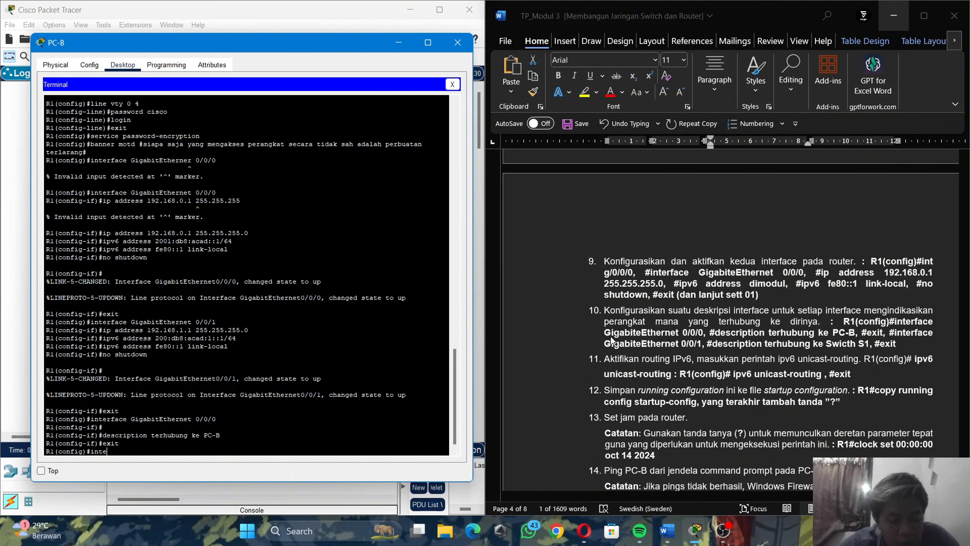
{"action": "type", "text": "rface"}
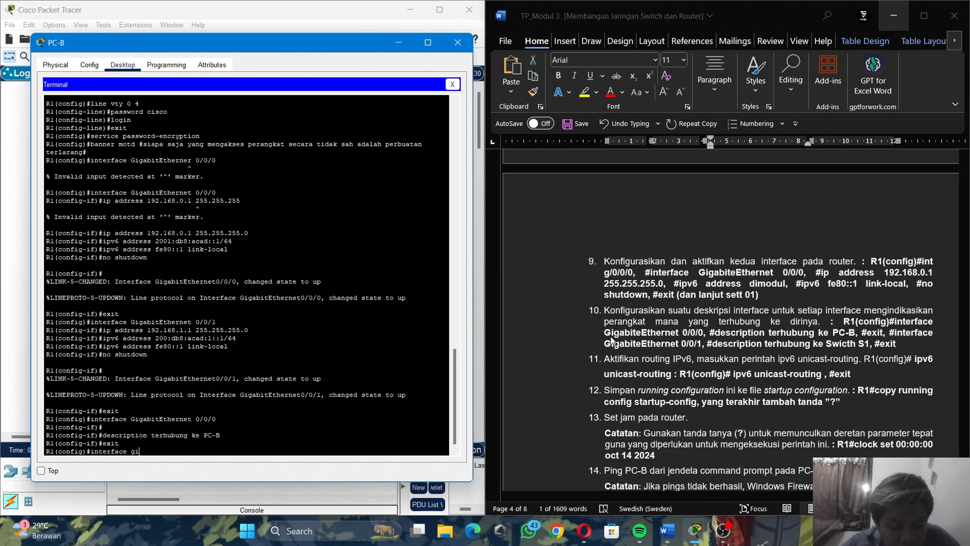
{"action": "type", "text": " GigabitEt"}
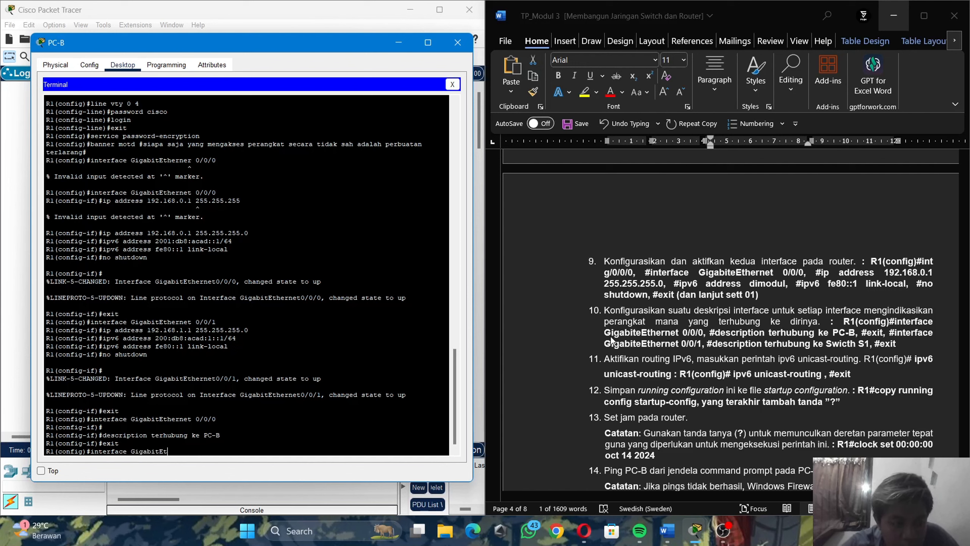
{"action": "type", "text": "hernet"}
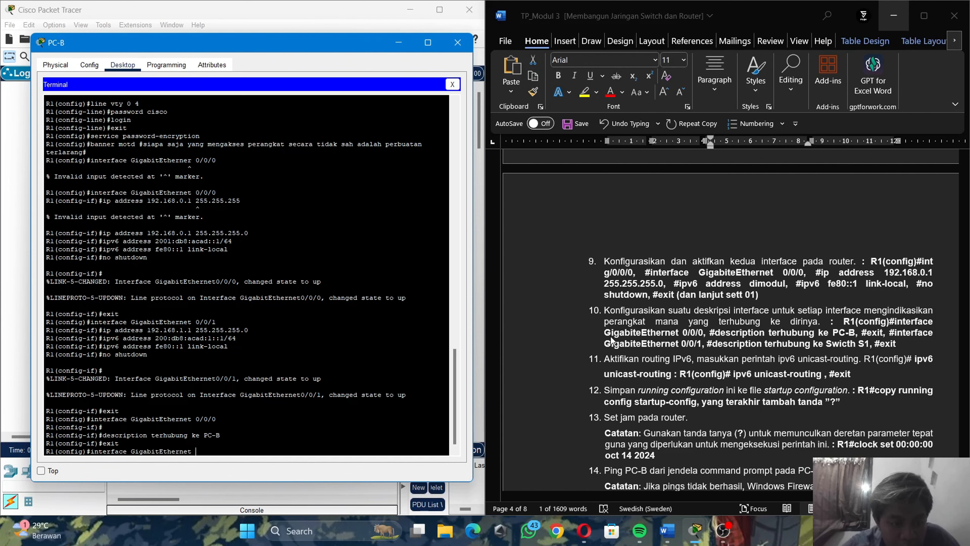
{"action": "type", "text": " 0/"}
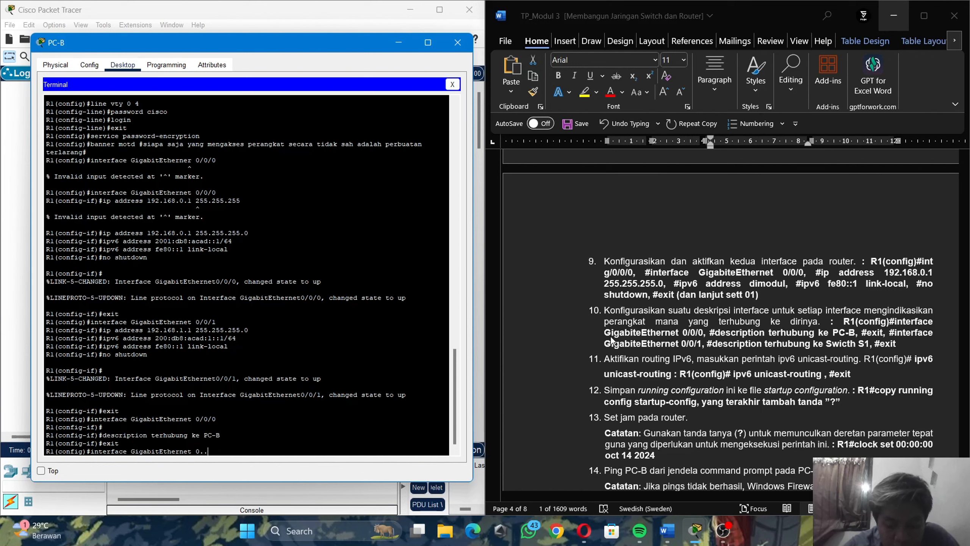
{"action": "key", "text": "BackSpace"}
{"action": "key", "text": "BackSpace"}
{"action": "type", "text": "/0/1"}
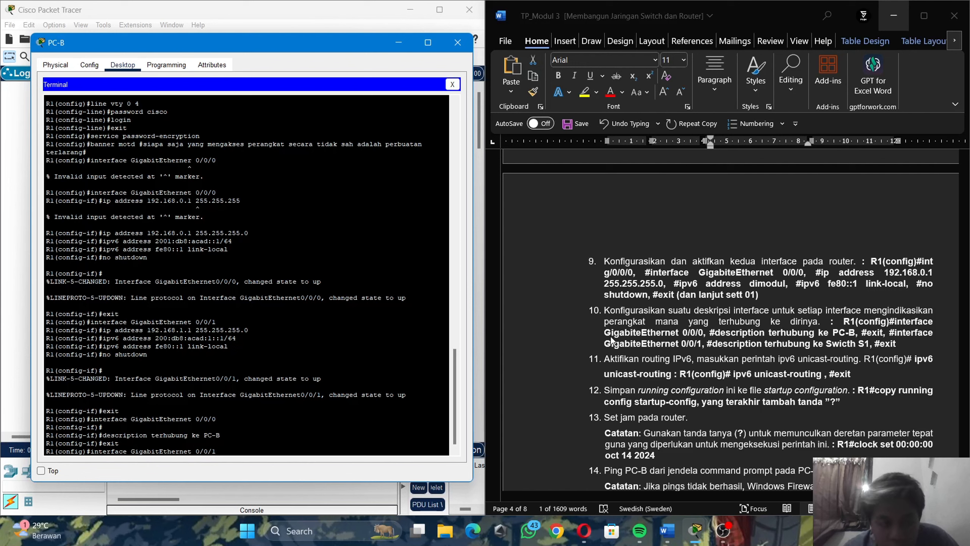
{"action": "key", "text": "Return"}
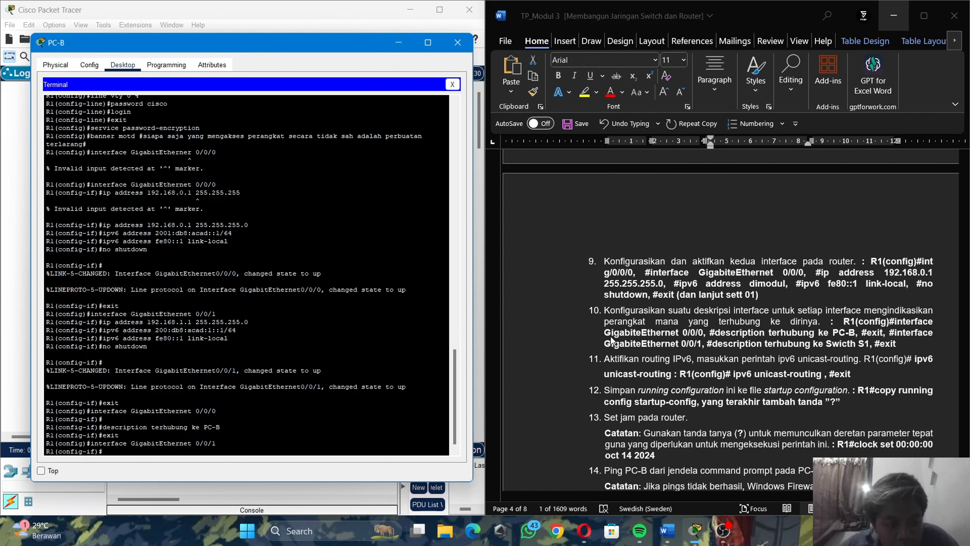
Step: Set the GigabitEthernet 0/0/1 description to "terhubung ke Switch S1" and exit to global configuration mode
{"action": "type", "text": "description"}
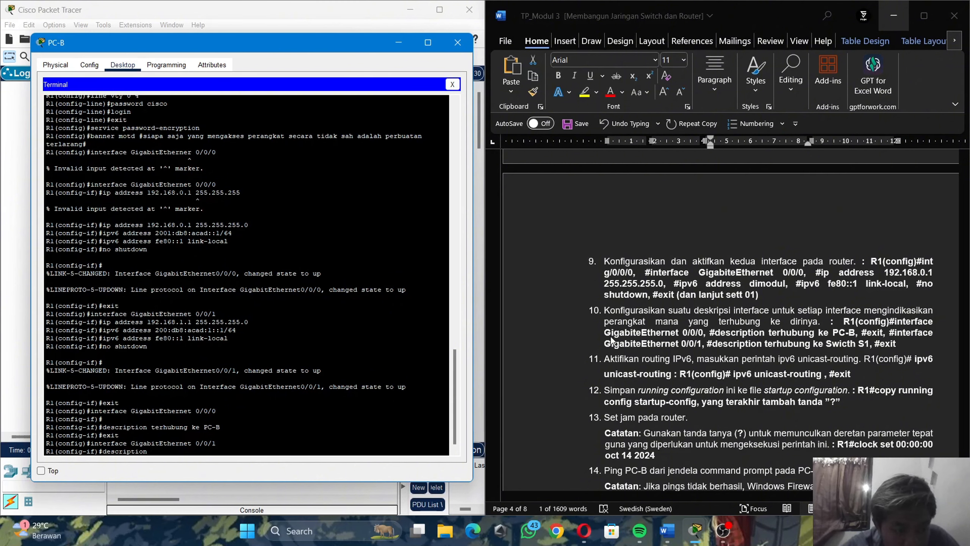
{"action": "type", "text": " terhubung"}
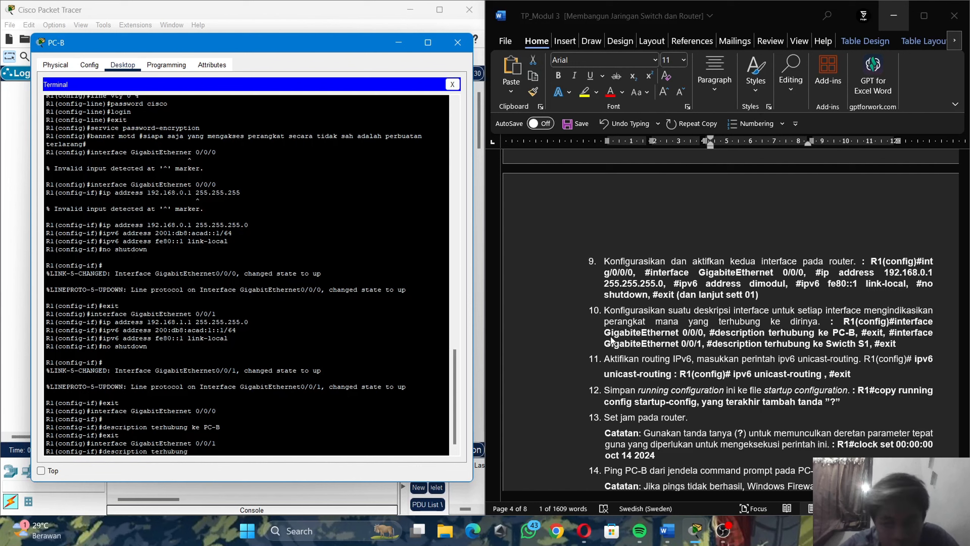
{"action": "type", "text": " ke Sw"}
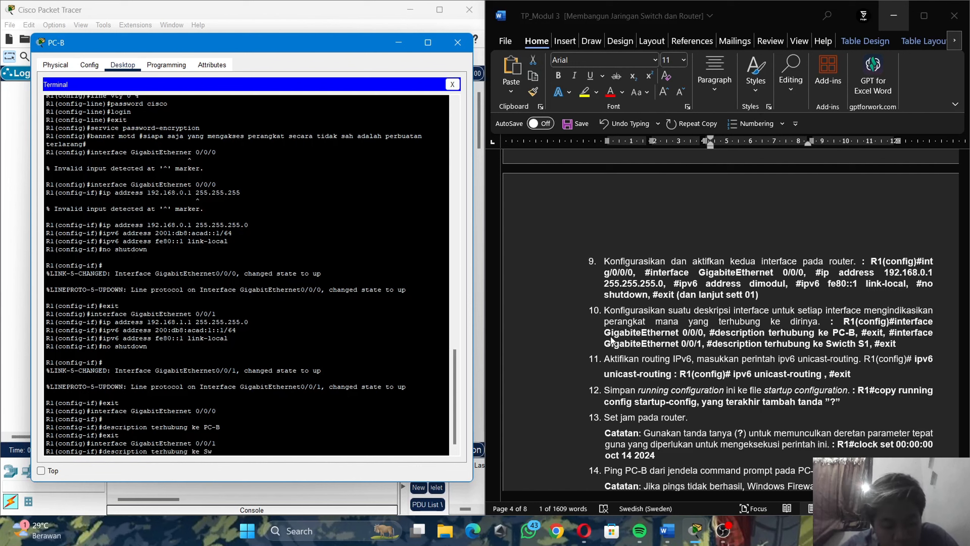
{"action": "type", "text": "itch S"}
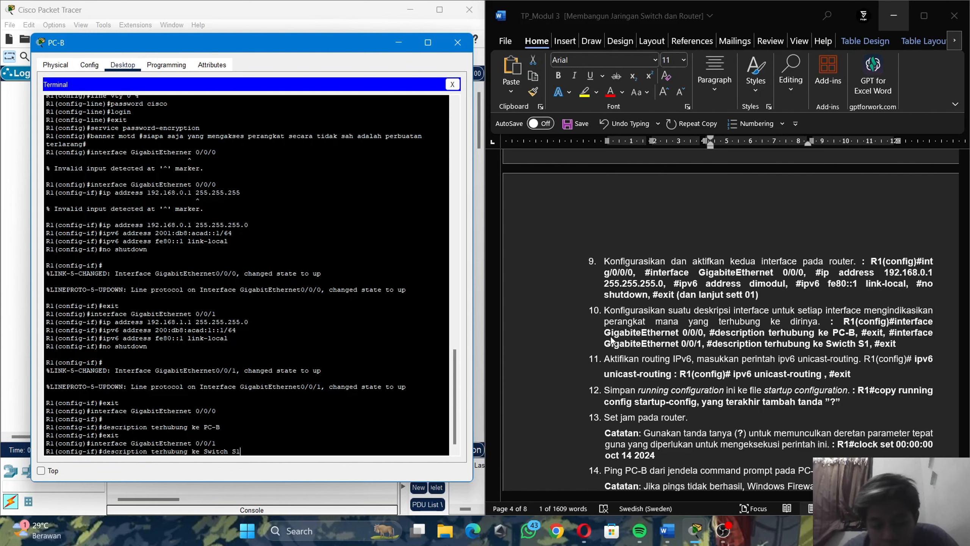
{"action": "type", "text": "1"}
{"action": "key", "text": "Return"}
{"action": "type", "text": "exi"}
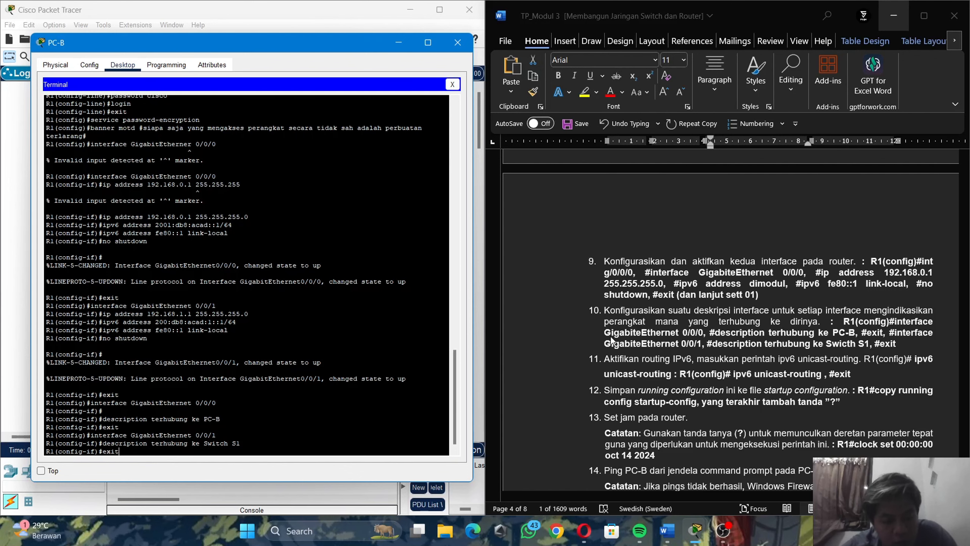
{"action": "type", "text": "t"}
{"action": "key", "text": "Return"}
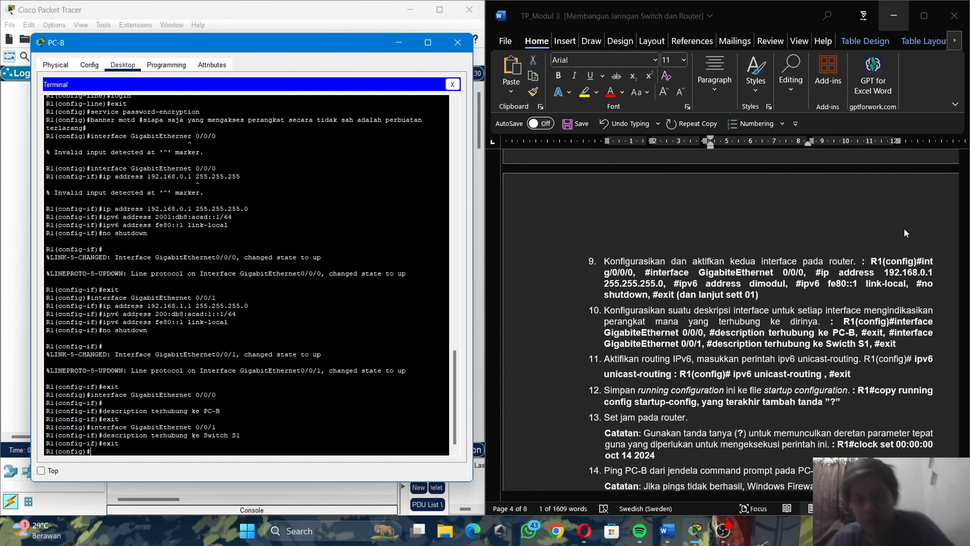
Step: Enable IPv6 routing on router R1 with the ipv6 unicast-routing command, following item 11 of the lab module
{"action": "scroll", "coordinate": [903, 227], "scroll_direction": "down", "scroll_amount": 3}
{"action": "scroll", "coordinate": [903, 231], "scroll_direction": "down", "scroll_amount": 1}
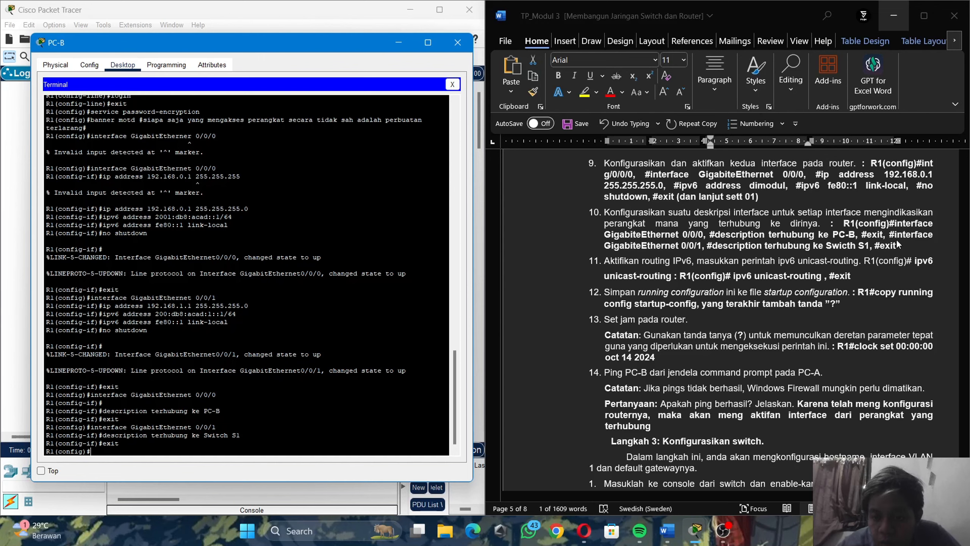
{"action": "type", "text": "p"}
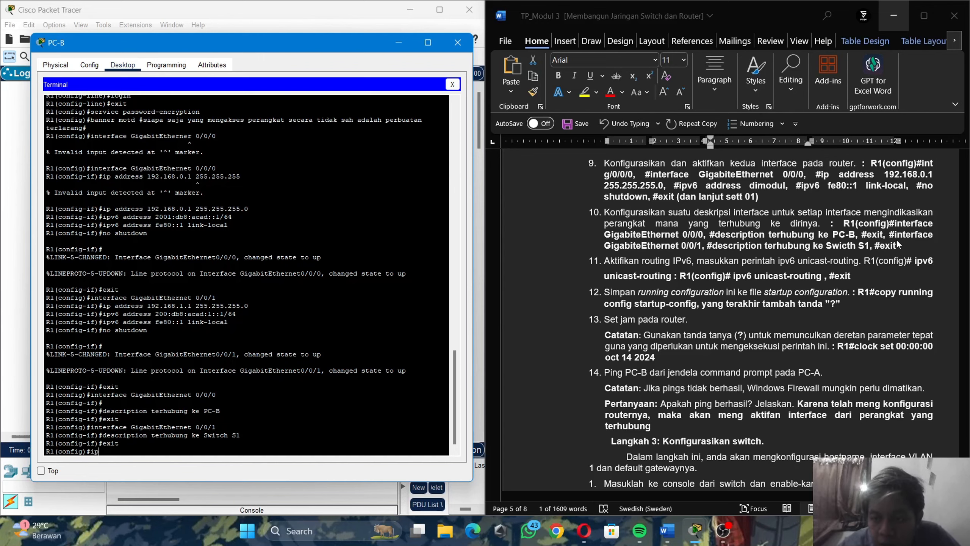
{"action": "type", "text": "v6 uni"}
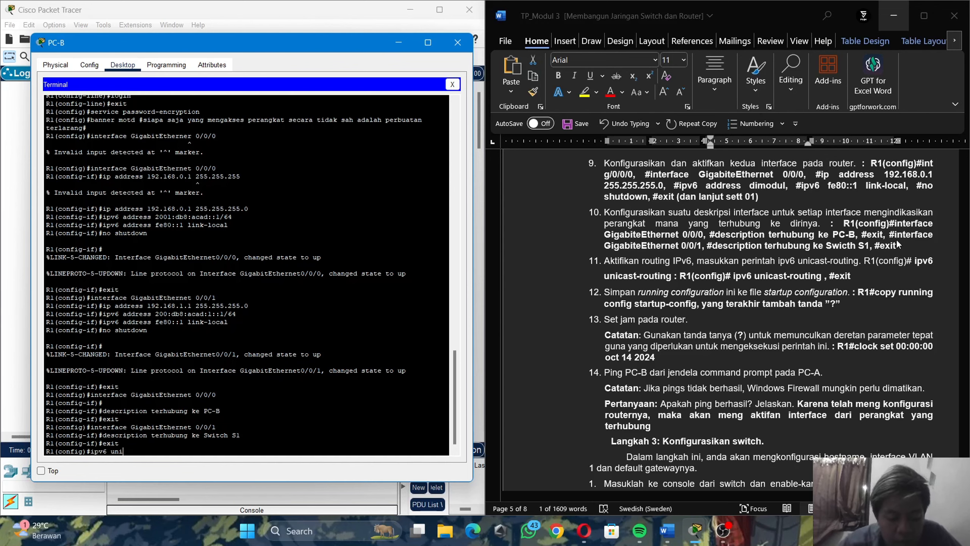
{"action": "type", "text": "cast"}
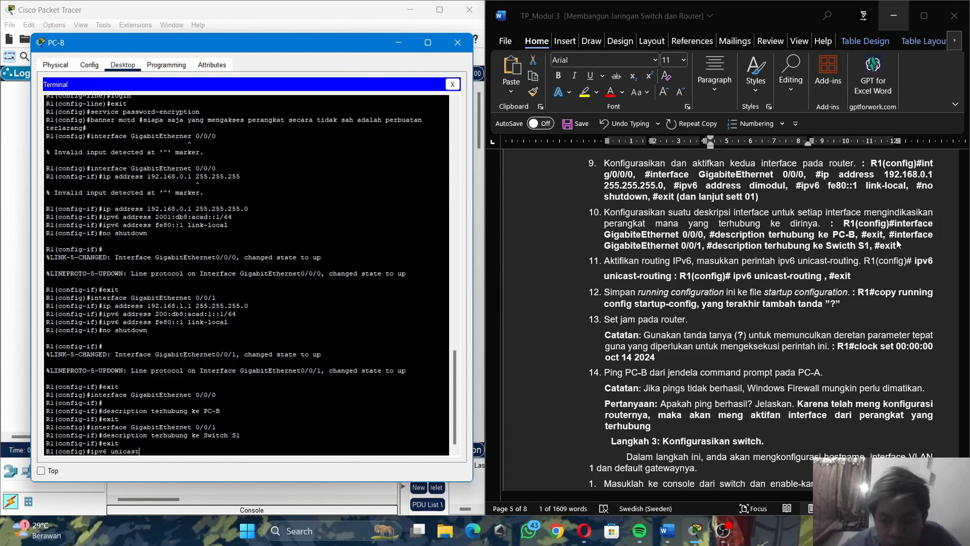
{"action": "type", "text": "-"}
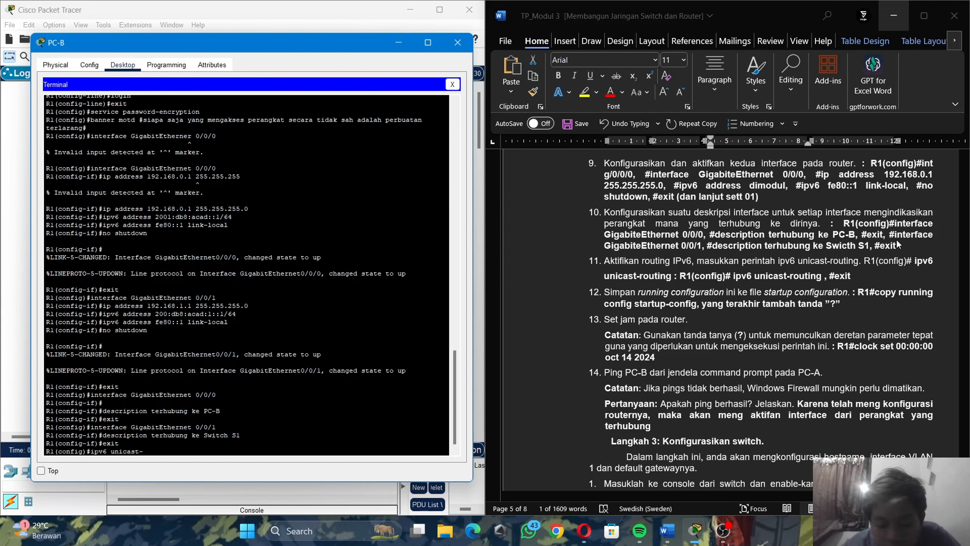
{"action": "type", "text": "routing"}
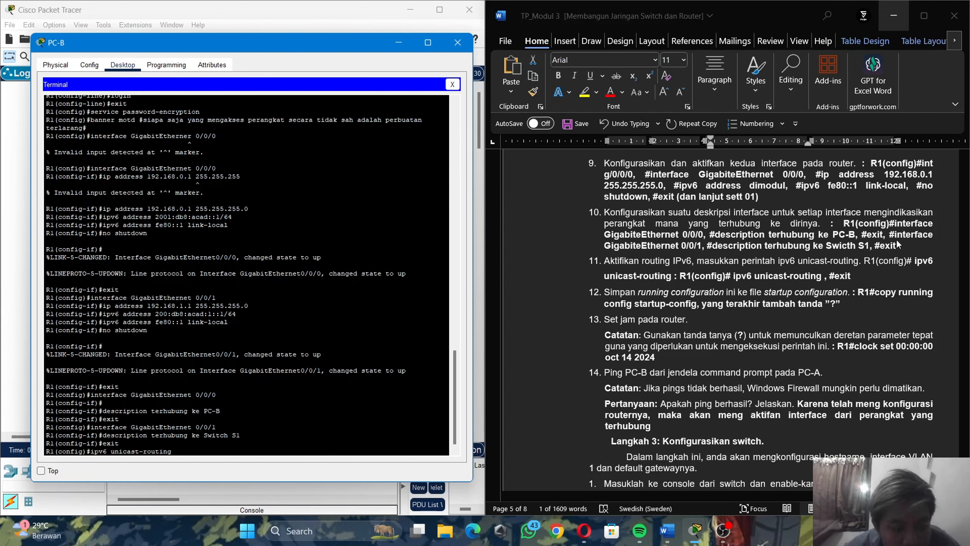
{"action": "key", "text": "Return"}
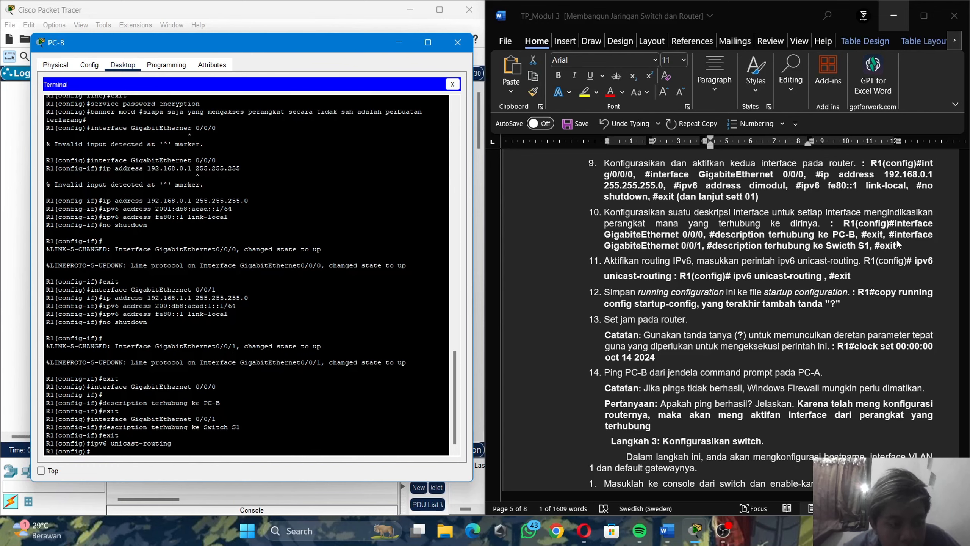
Step: Exit global configuration mode on router R1 to return to the privileged EXEC prompt
{"action": "type", "text": "e"}
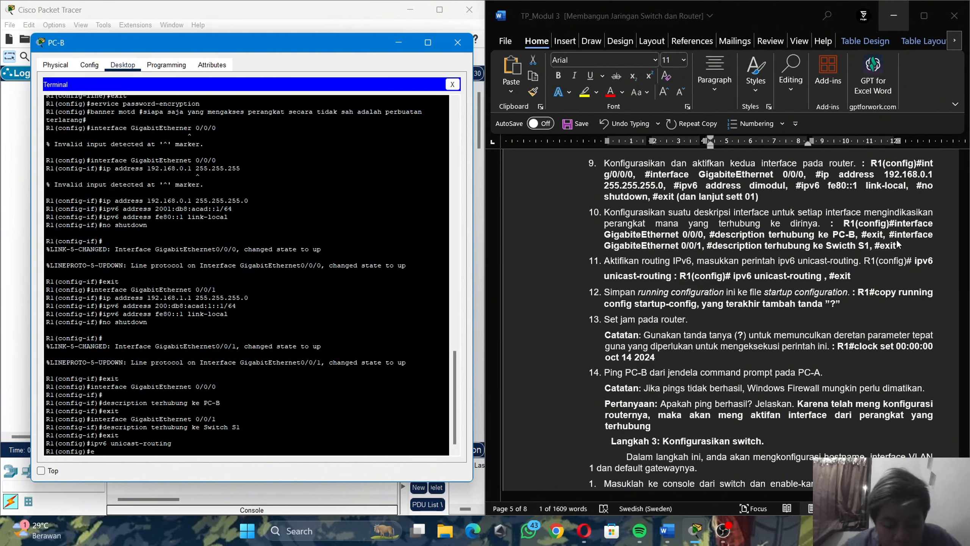
{"action": "type", "text": "xi"}
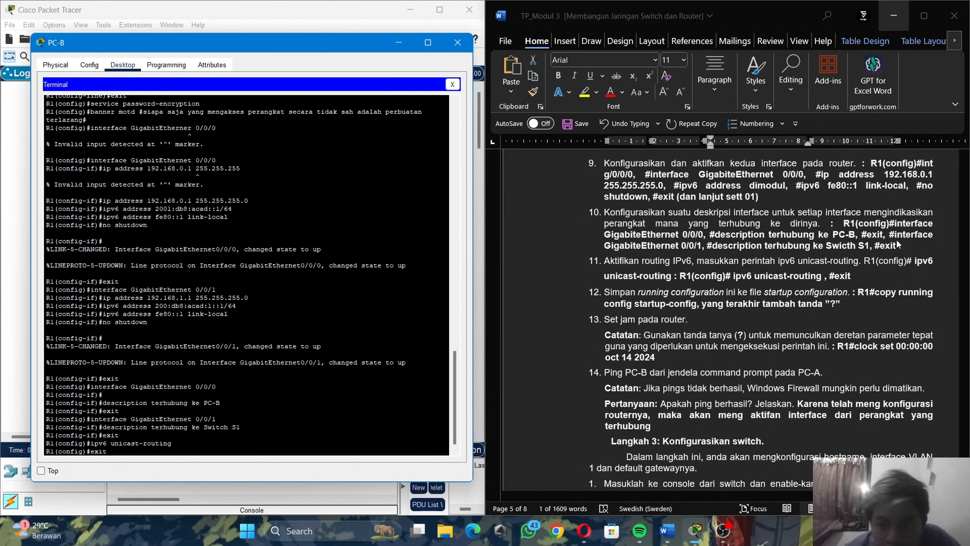
{"action": "type", "text": "t"}
{"action": "key", "text": "Return"}
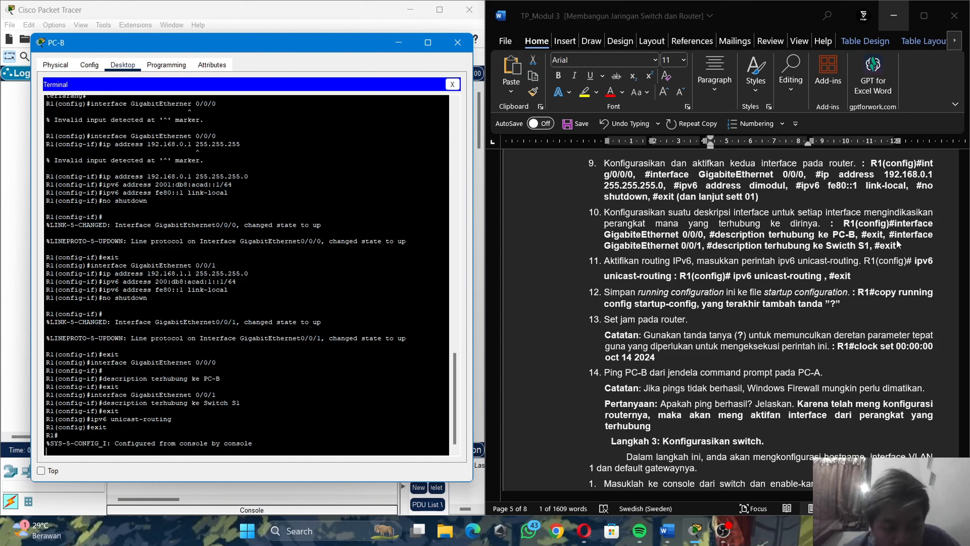
{"action": "key", "text": "Return"}
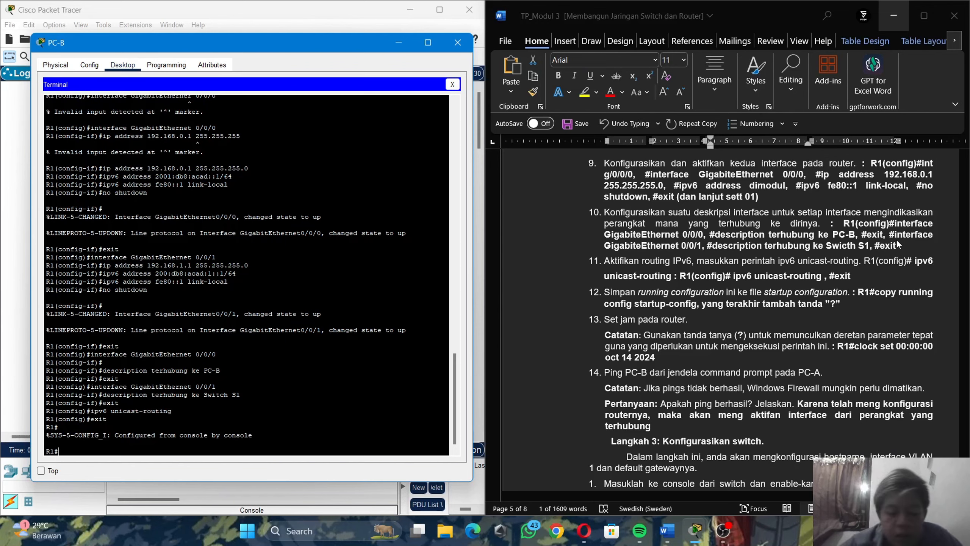
Step: Save R1's configuration with copy running-config startup-config, accepting the default destination filename startup-config
{"action": "type", "text": "copy"}
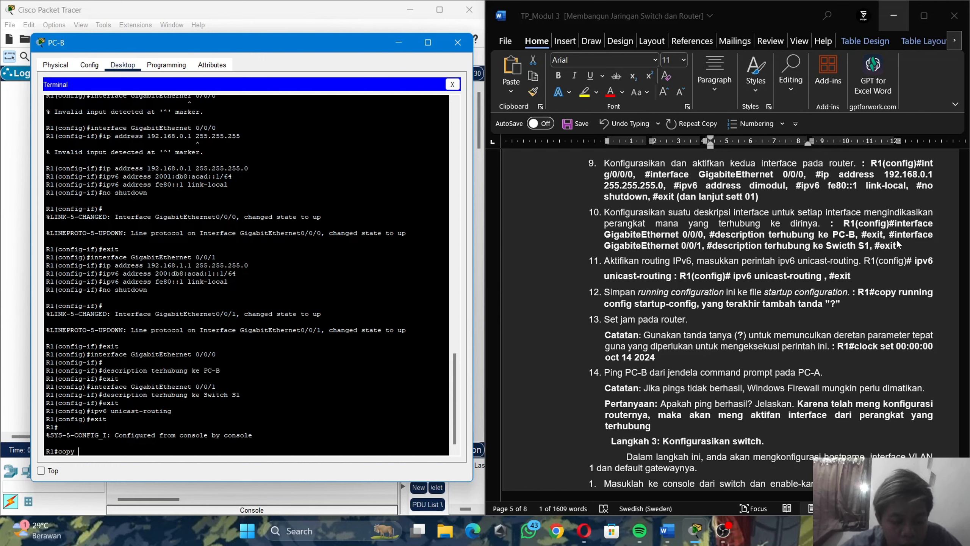
{"action": "type", "text": "running"}
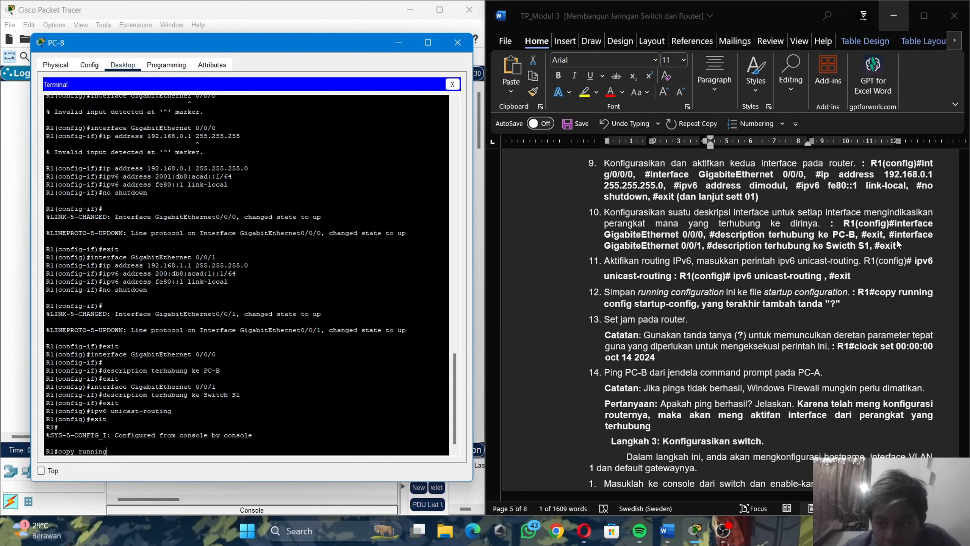
{"action": "type", "text": "-config"}
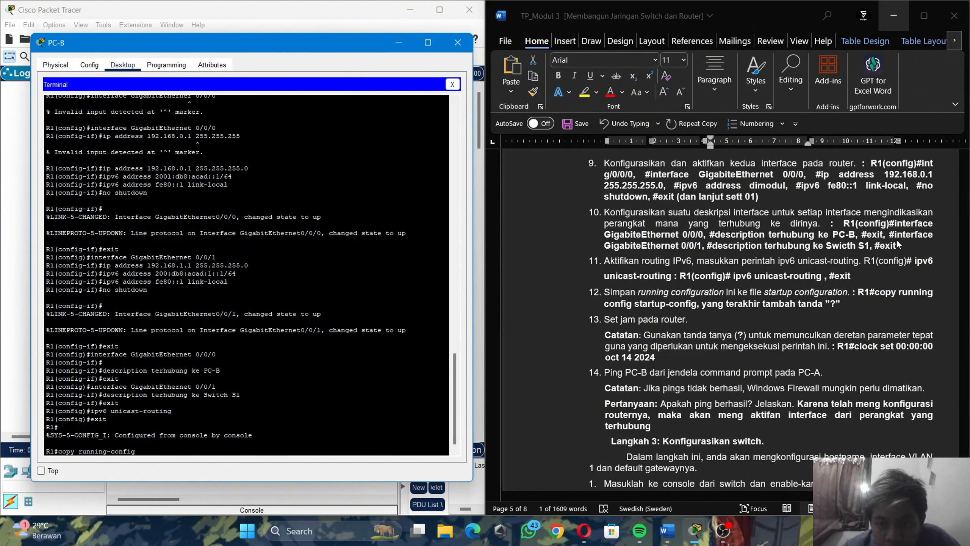
{"action": "type", "text": " startup"}
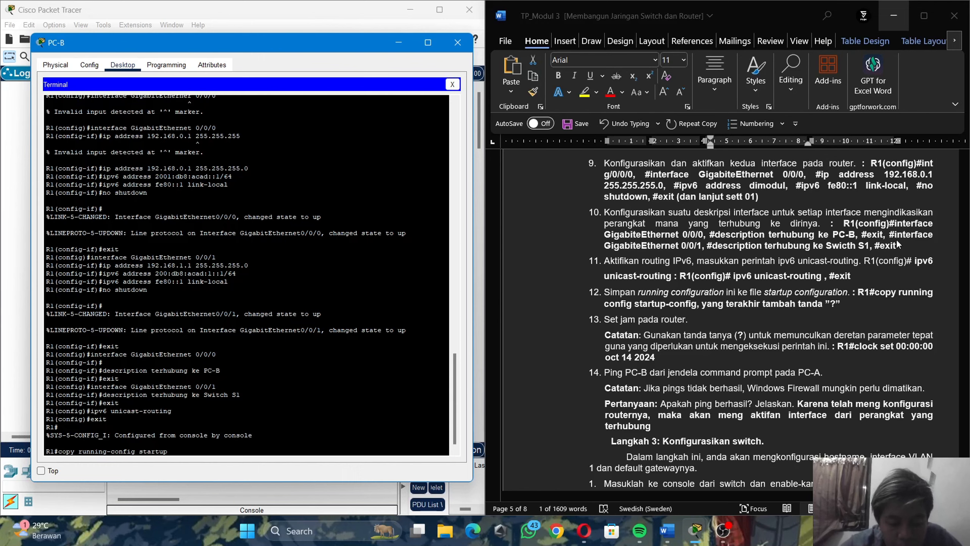
{"action": "type", "text": "-config"}
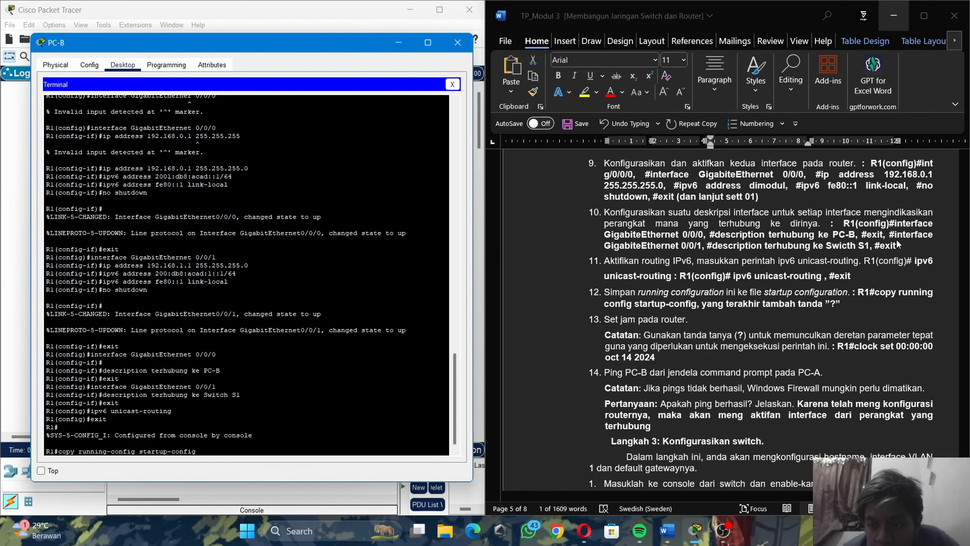
{"action": "key", "text": "Return"}
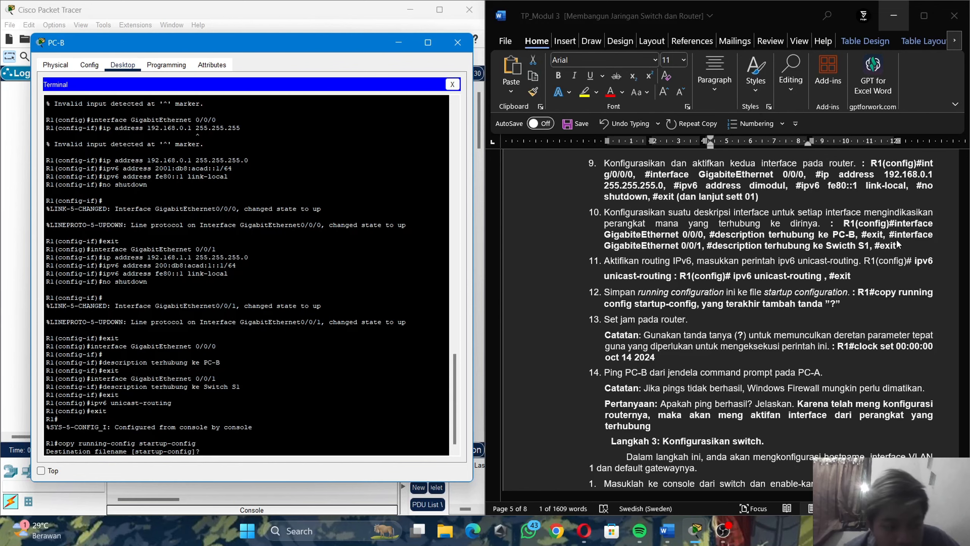
{"action": "key", "text": "Return"}
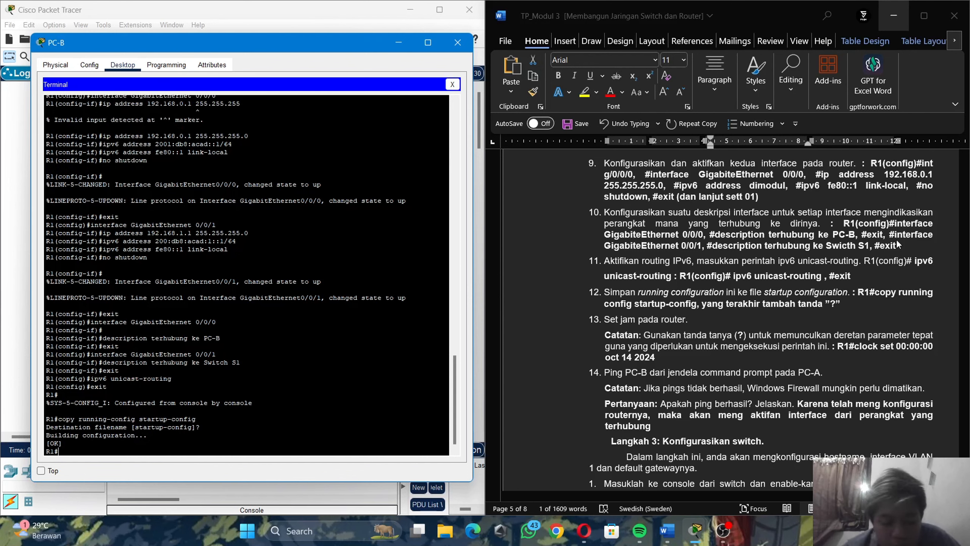
Step: Set router R1's clock to 23:12:00 oct 15 2024 using the clock set command
{"action": "type", "text": "clock"}
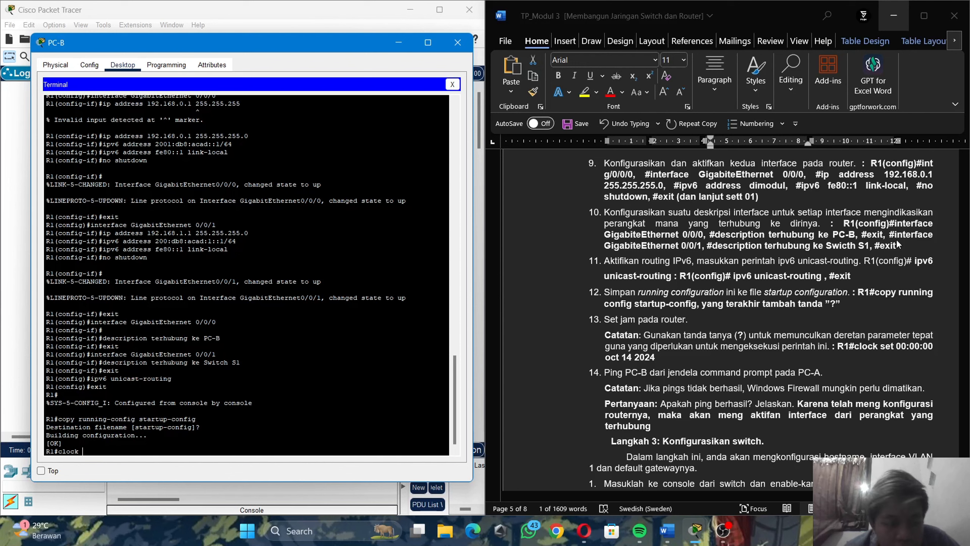
{"action": "type", "text": "set"}
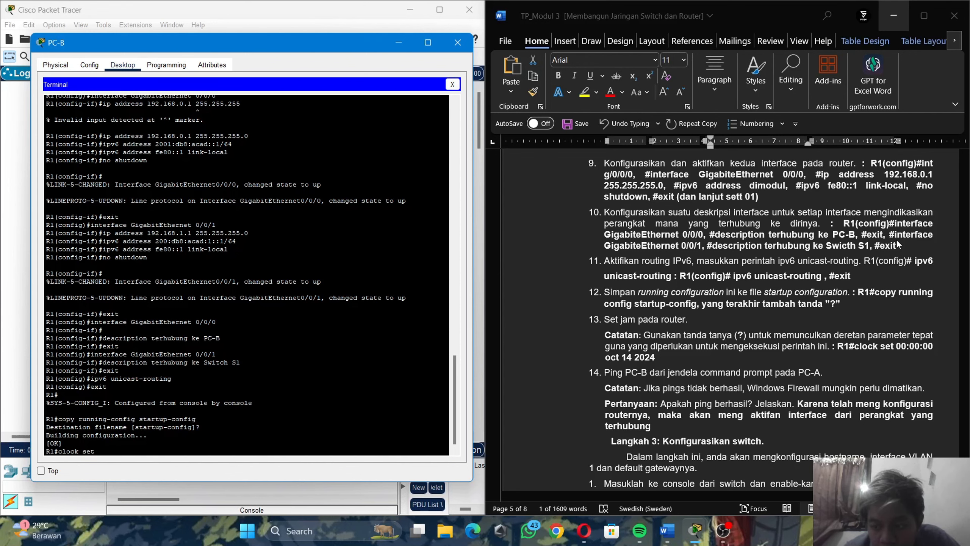
{"action": "type", "text": " 13"}
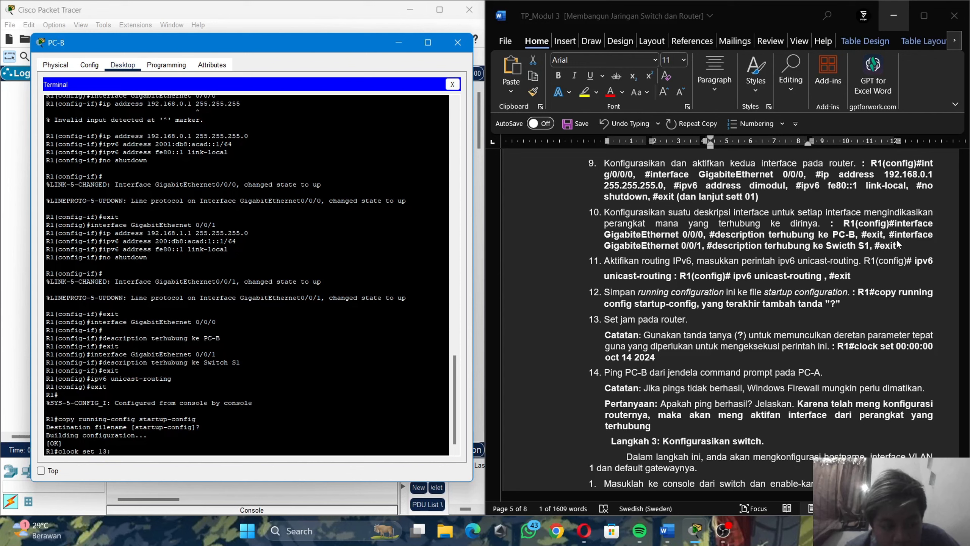
{"action": "type", "text": ":"}
{"action": "key", "text": "BackSpace"}
{"action": "key", "text": "BackSpace"}
{"action": "type", "text": "23"}
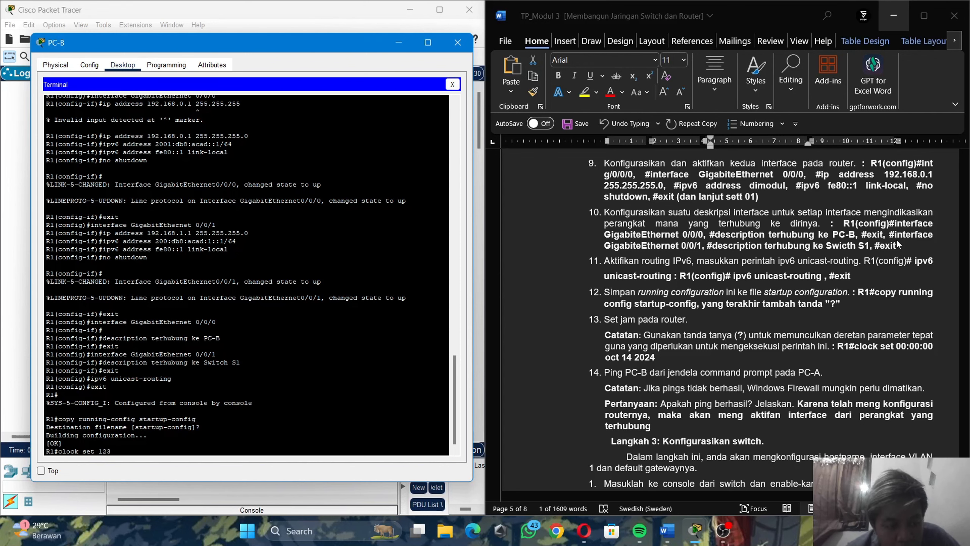
{"action": "key", "text": "BackSpace"}
{"action": "key", "text": "BackSpace"}
{"action": "type", "text": "23"}
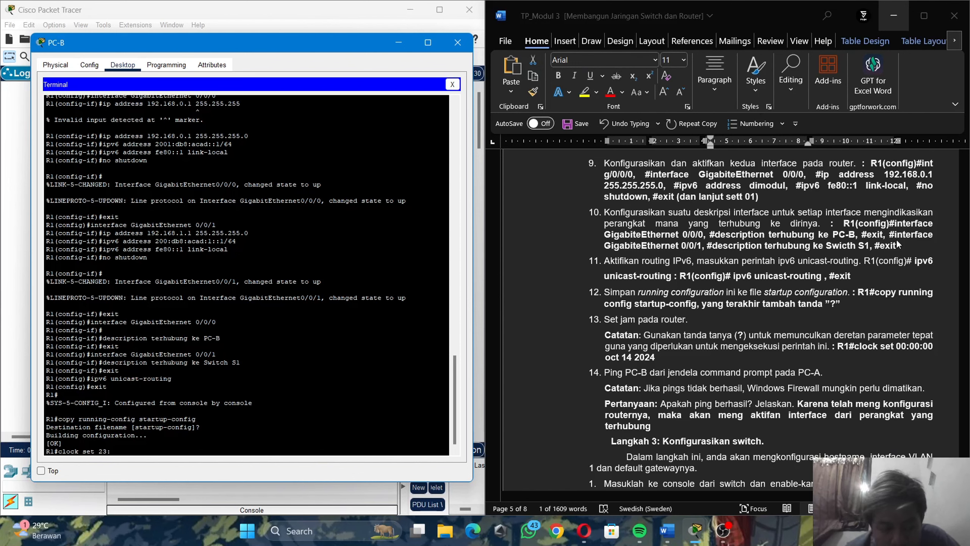
{"action": "type", "text": ":12"}
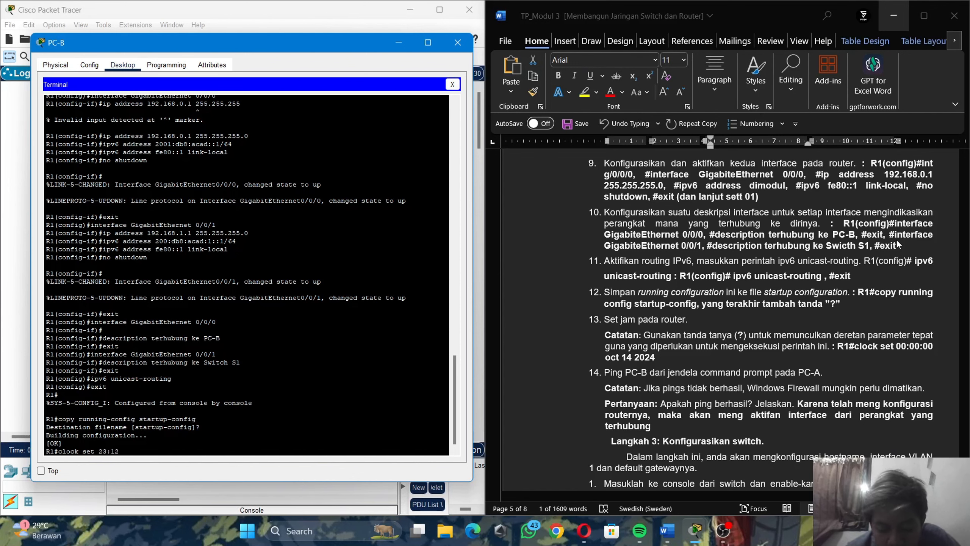
{"action": "type", "text": ":00"}
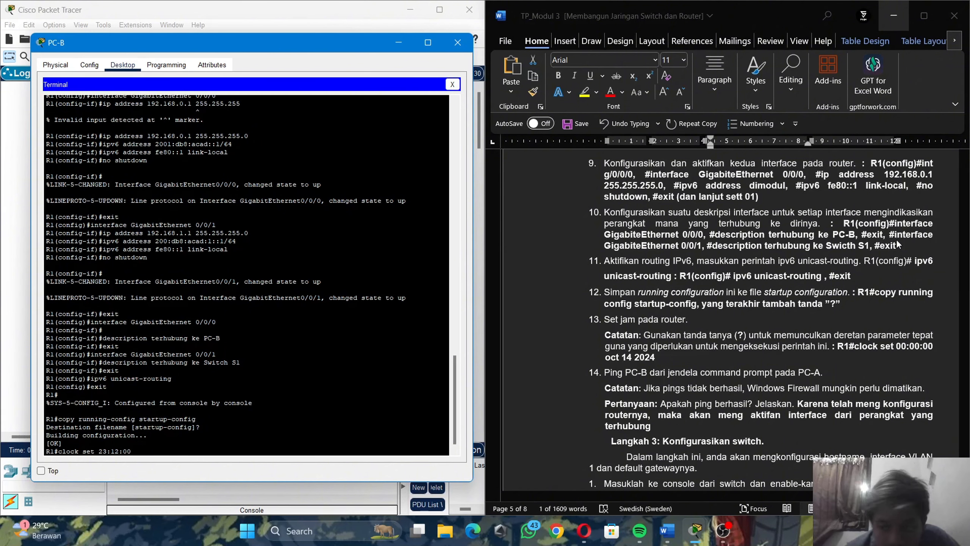
{"action": "type", "text": " oct"}
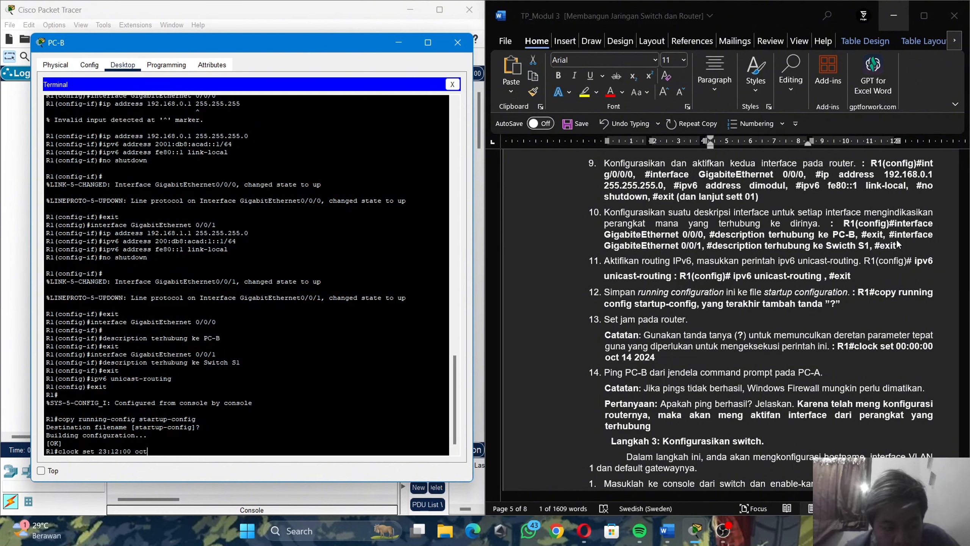
{"action": "type", "text": " 15"}
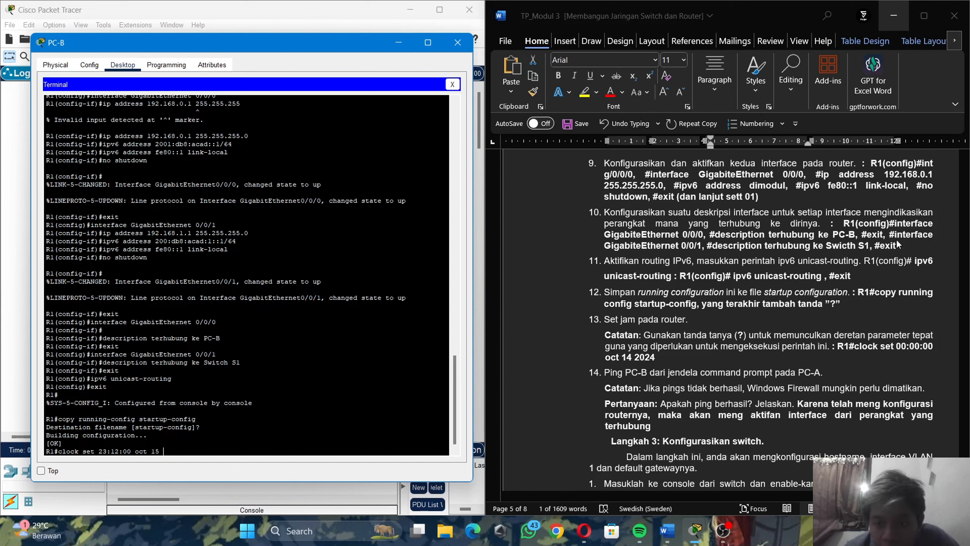
{"action": "type", "text": " 2024"}
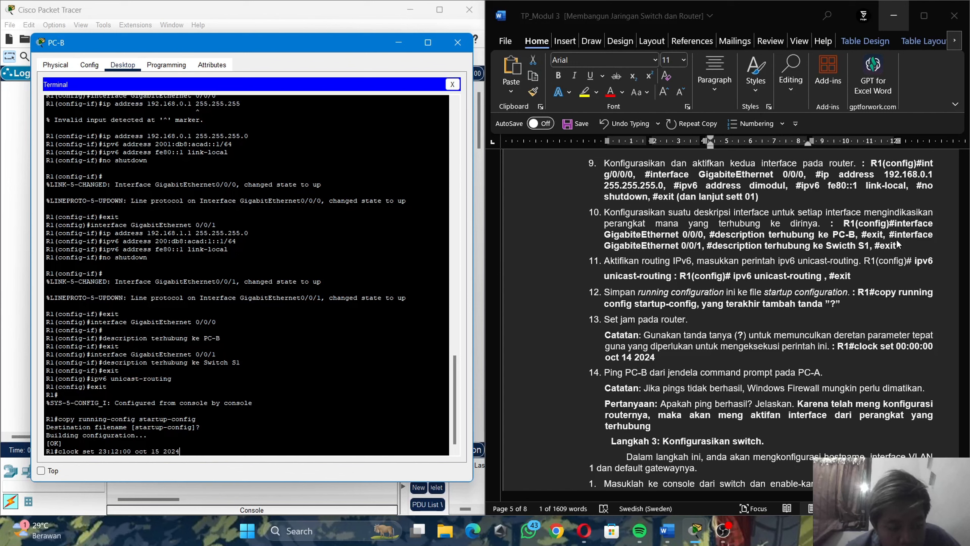
{"action": "key", "text": "Return"}
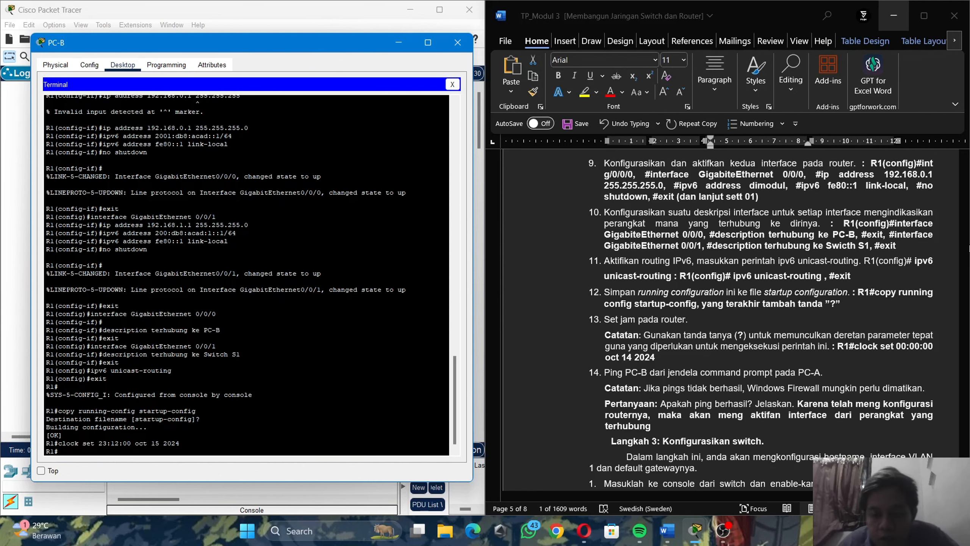
Step: Ping PC-B at 192.168.0.3 from PC-A's command prompt, following item 14 of the lab module
{"action": "scroll", "coordinate": [831, 322], "scroll_direction": "down", "scroll_amount": 2}
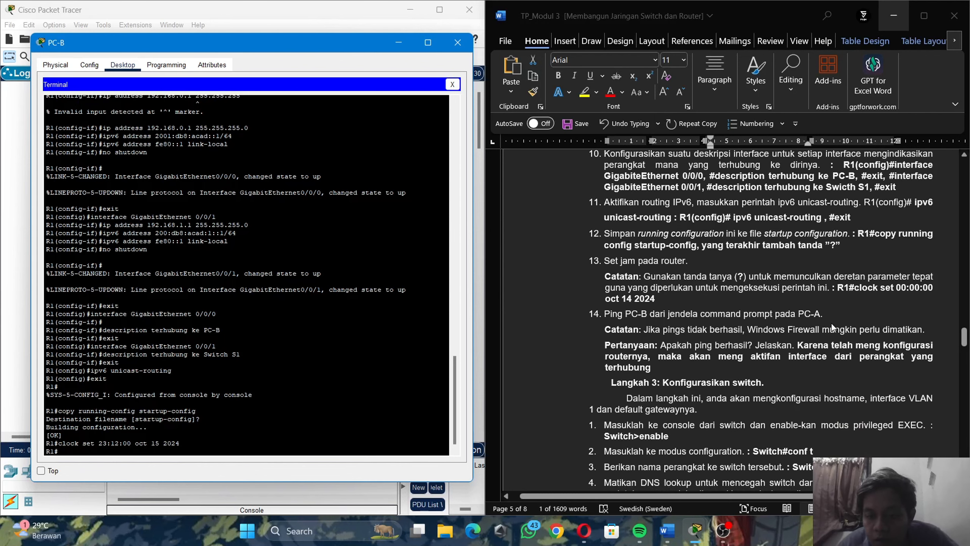
{"action": "scroll", "coordinate": [831, 322], "scroll_direction": "down", "scroll_amount": 1}
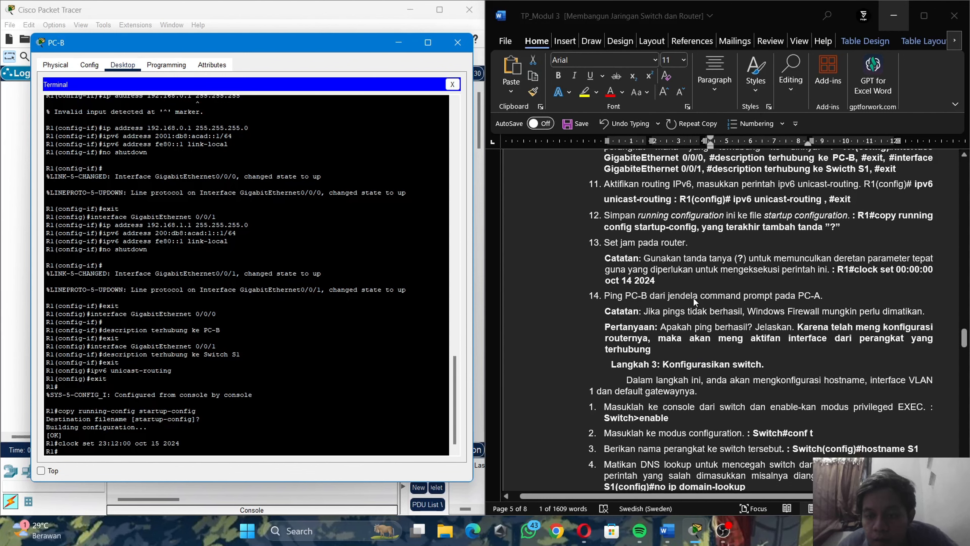
{"action": "left_click", "coordinate": [460, 44]}
{"action": "left_click", "coordinate": [53, 289]}
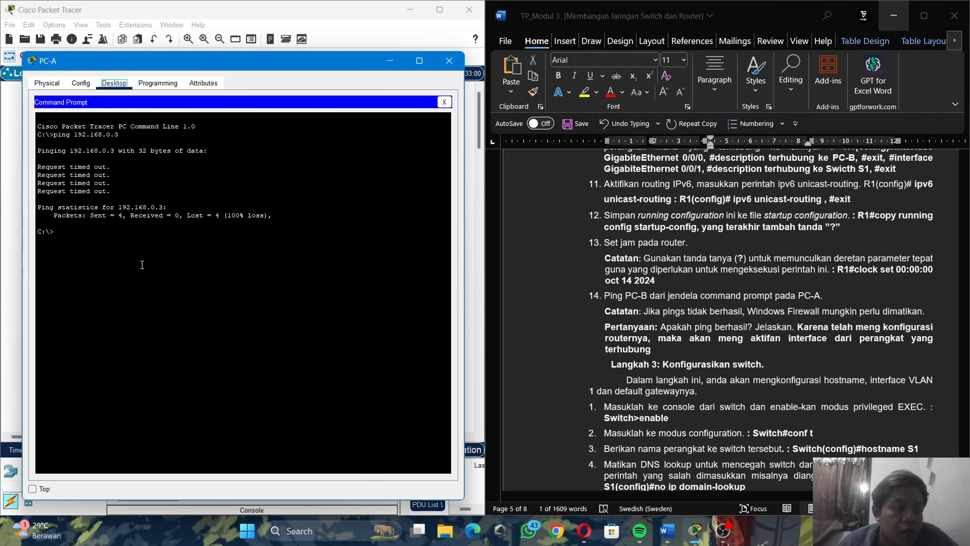
{"action": "type", "text": "ping "}
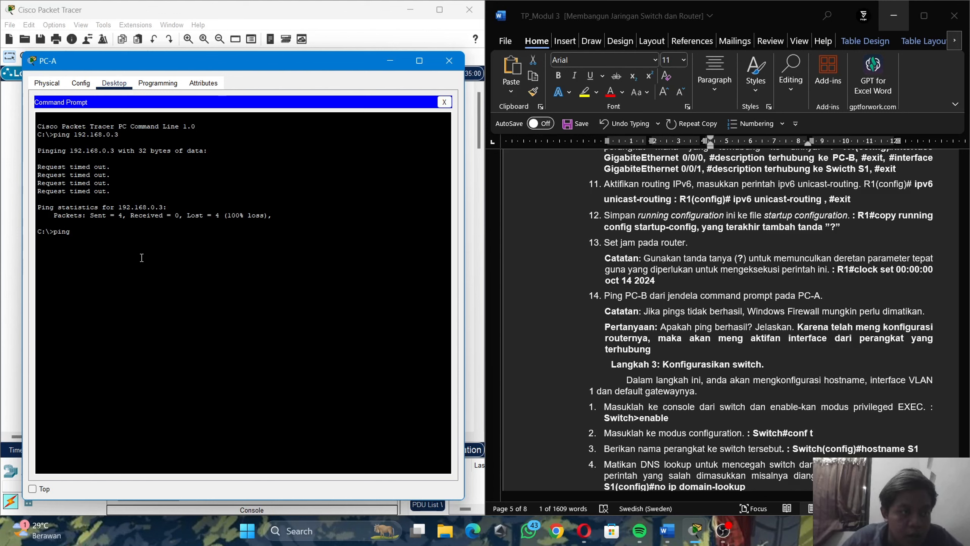
{"action": "type", "text": "192"}
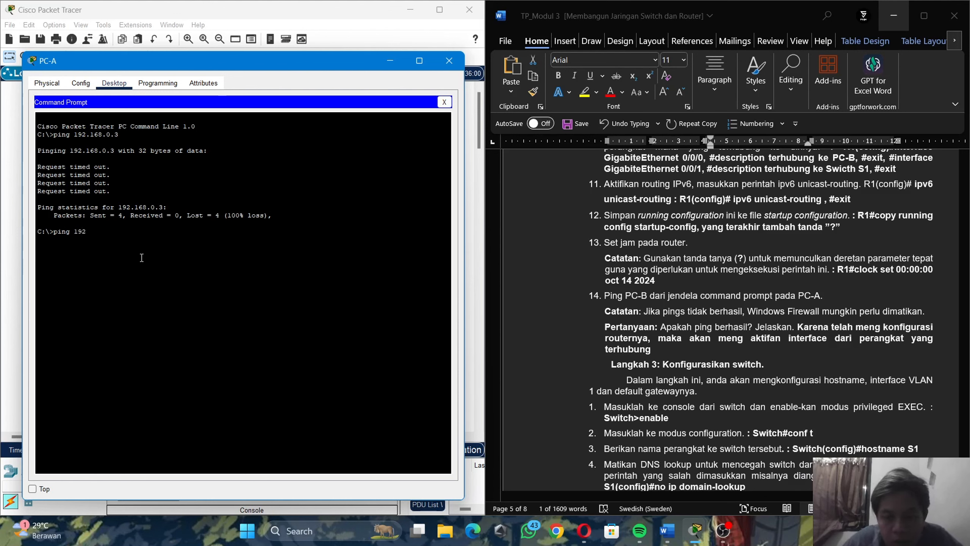
{"action": "type", "text": ".16"}
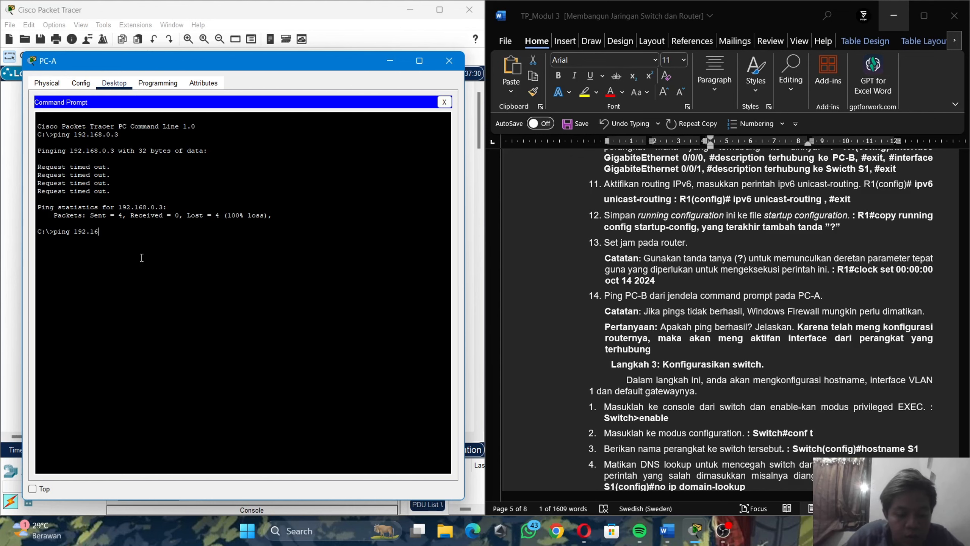
{"action": "type", "text": "8."}
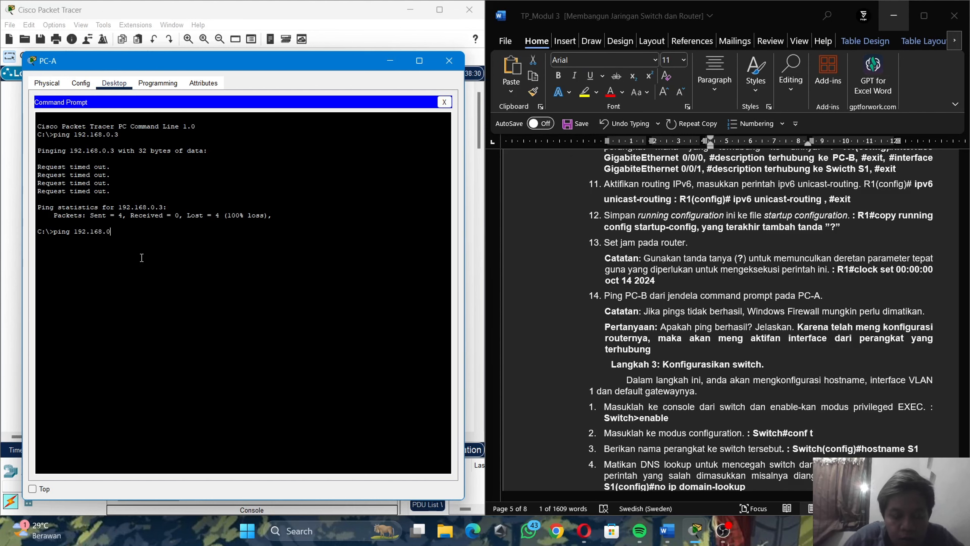
{"action": "type", "text": "0.3"}
{"action": "key", "text": "Return"}
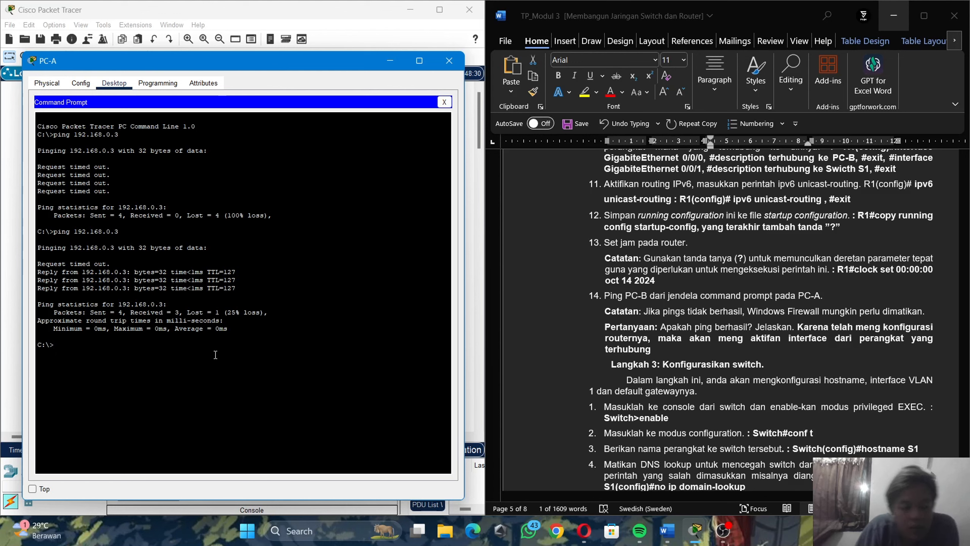
Step: Repeat the ping to 192.168.0.3 from PC-A and close the PC-A window when it completes
{"action": "type", "text": "ping"}
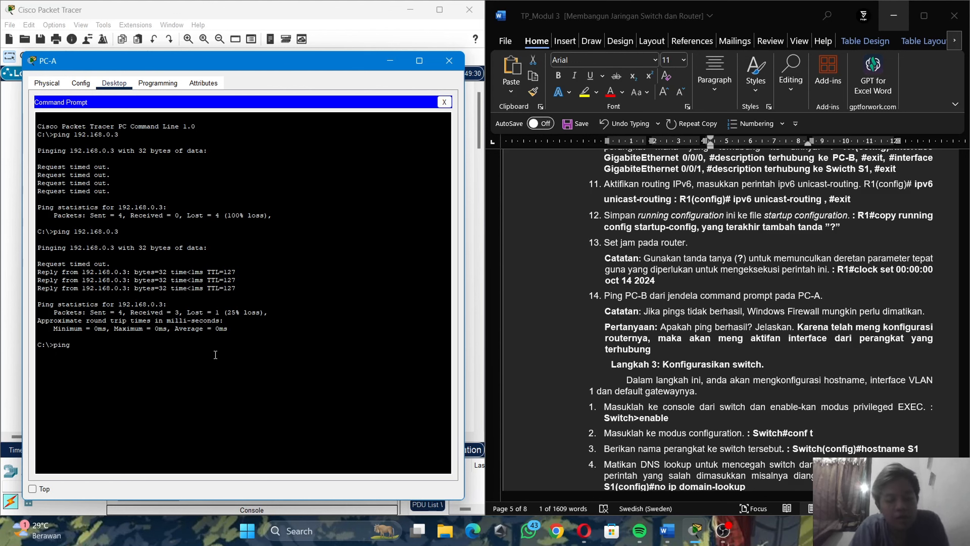
{"action": "type", "text": " 192."}
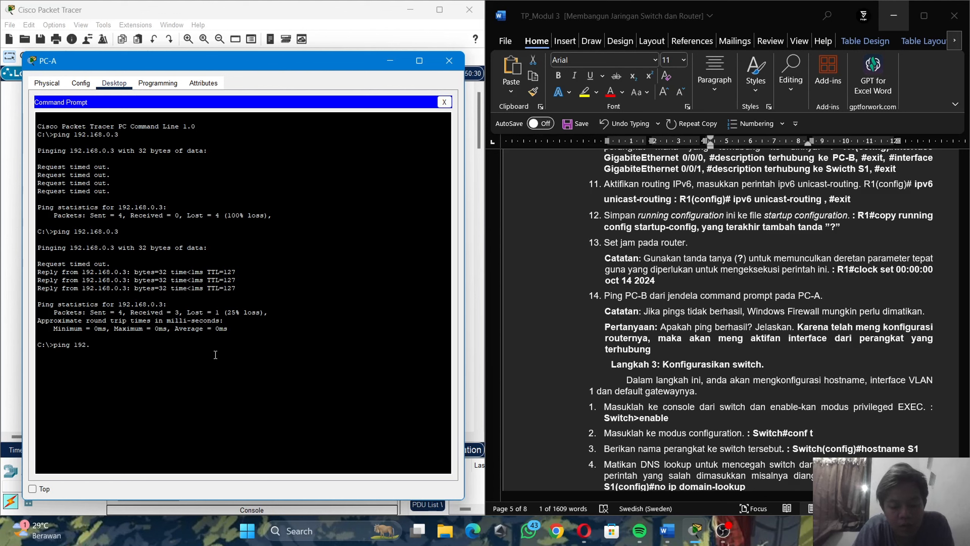
{"action": "type", "text": "168.0"}
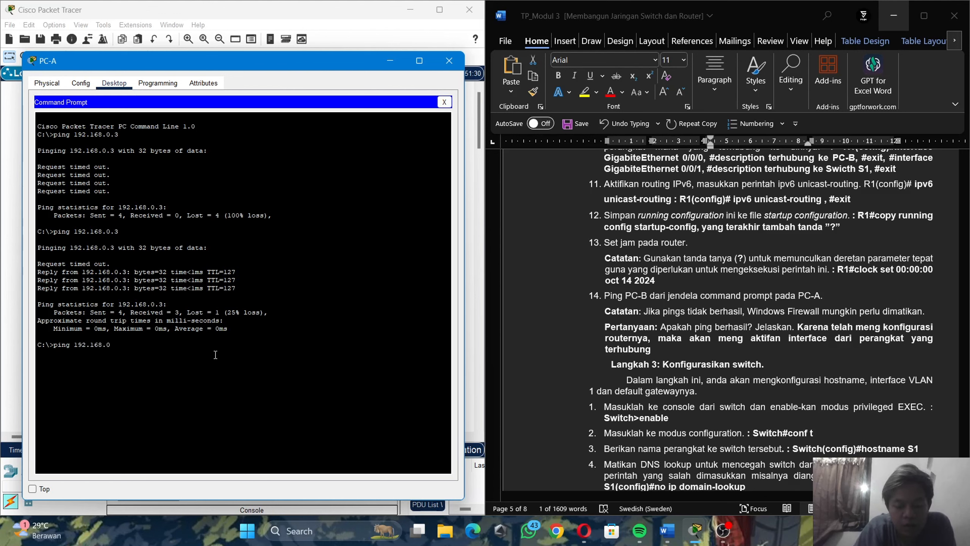
{"action": "type", "text": ".3"}
{"action": "key", "text": "Return"}
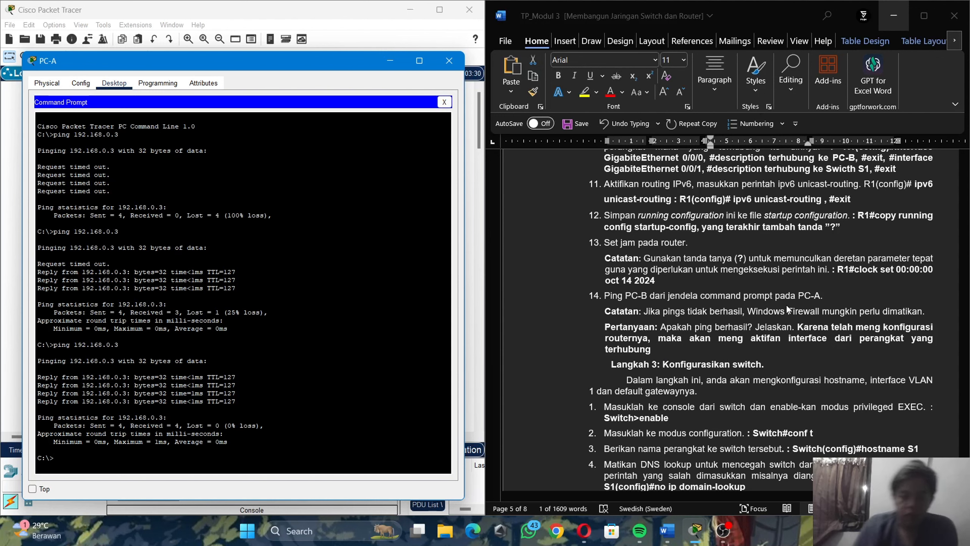
{"action": "left_click", "coordinate": [447, 60]}
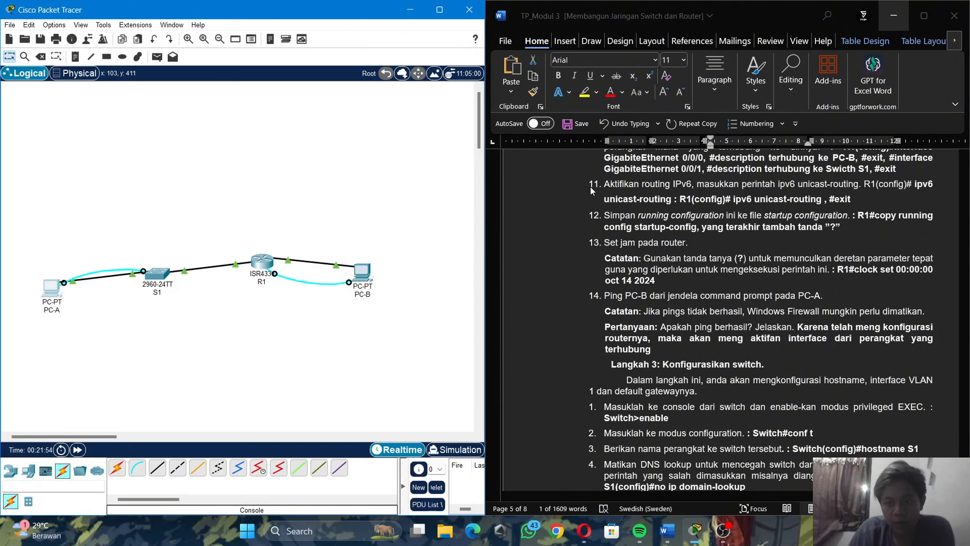
{"action": "scroll", "coordinate": [678, 252], "scroll_direction": "down", "scroll_amount": 2}
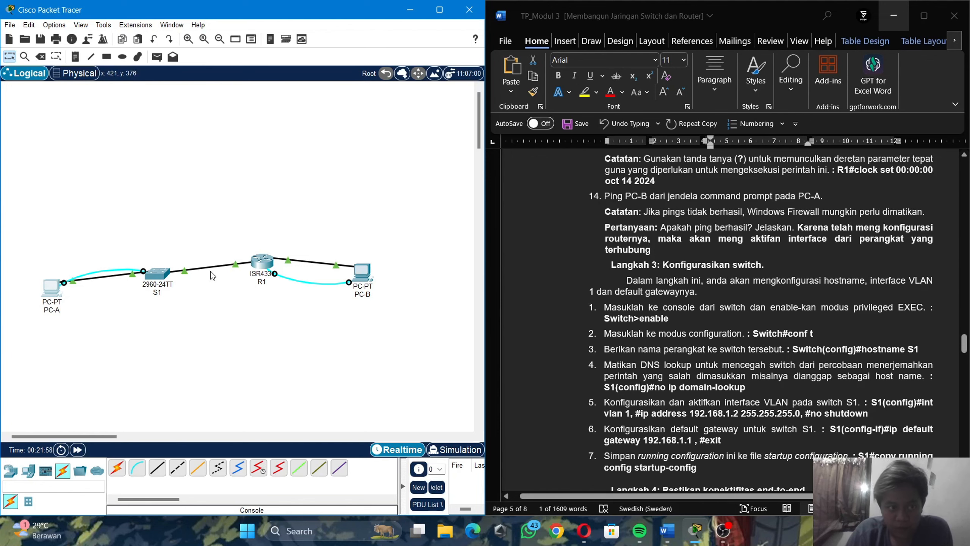
{"action": "left_click", "coordinate": [52, 287]}
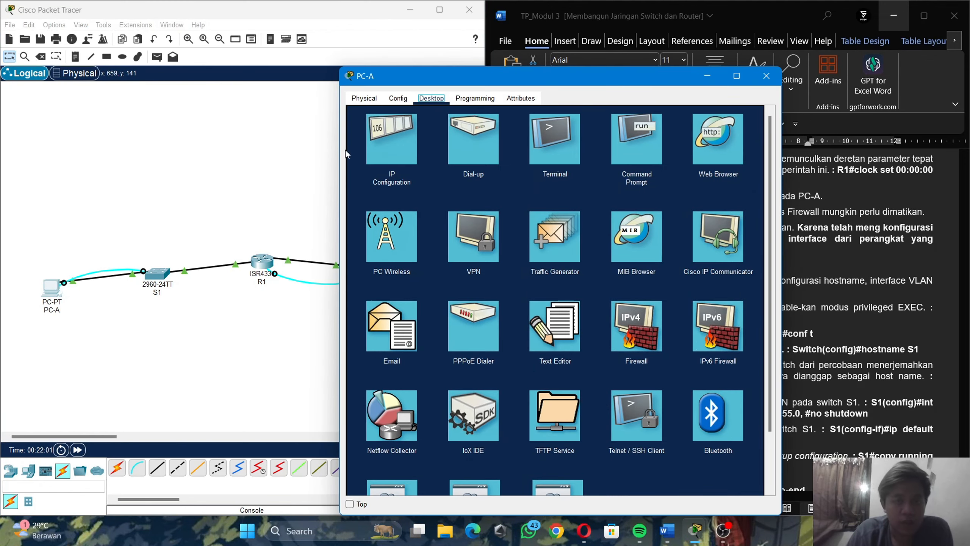
{"action": "left_click_drag", "start_coordinate": [674, 86], "coordinate": [342, 68]}
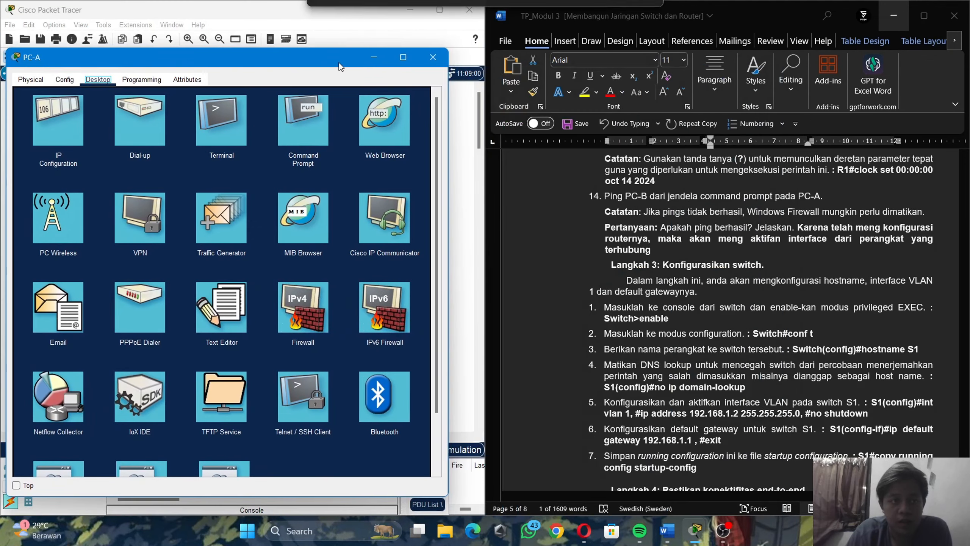
{"action": "left_click", "coordinate": [229, 111]}
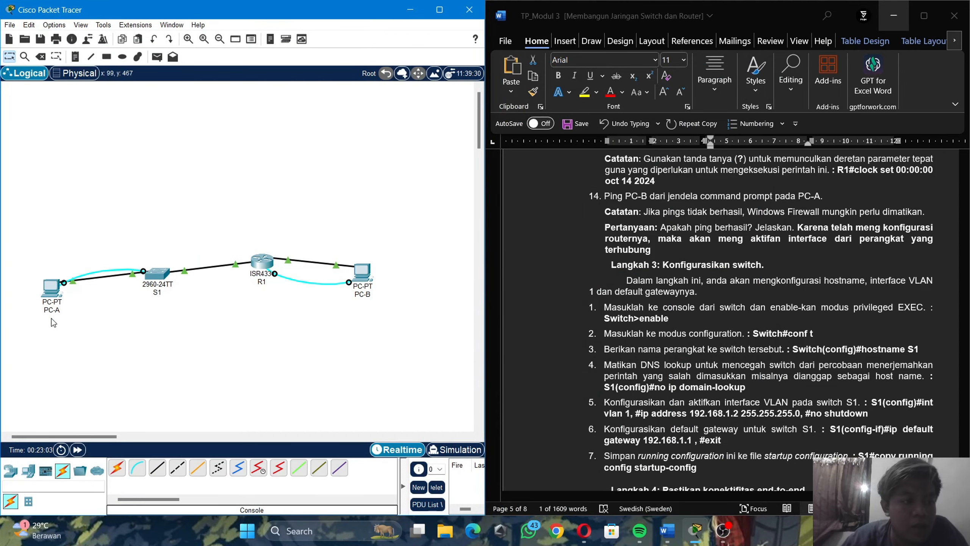
Step: Start a terminal console session to switch S1 from PC-A, accepting the default port configuration
{"action": "left_click", "coordinate": [49, 297]}
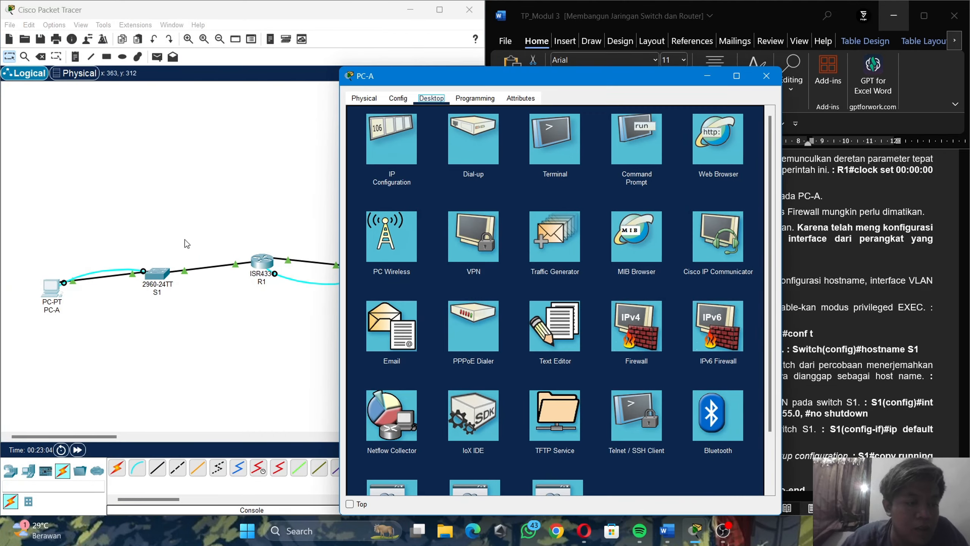
{"action": "left_click", "coordinate": [556, 146]}
{"action": "left_click_drag", "start_coordinate": [631, 78], "coordinate": [317, 50]}
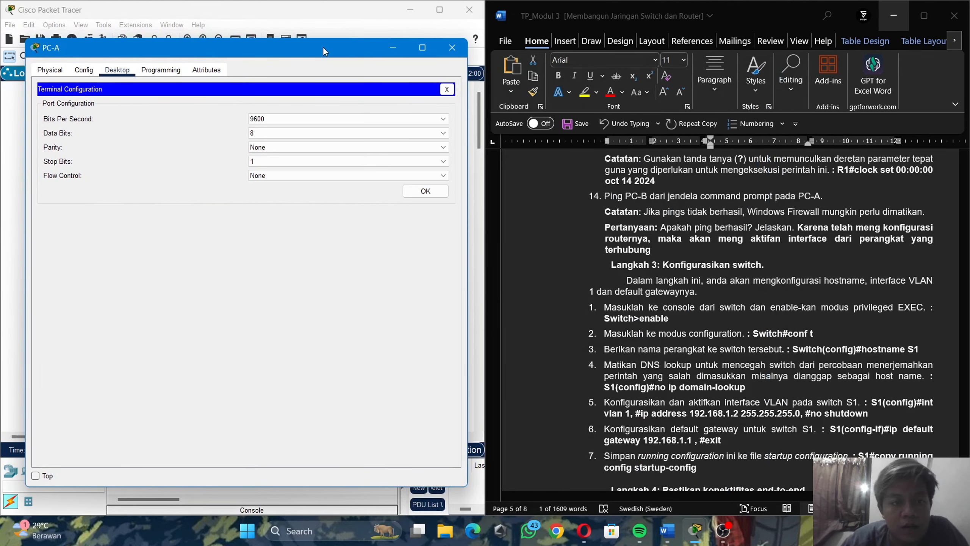
{"action": "left_click", "coordinate": [425, 191]}
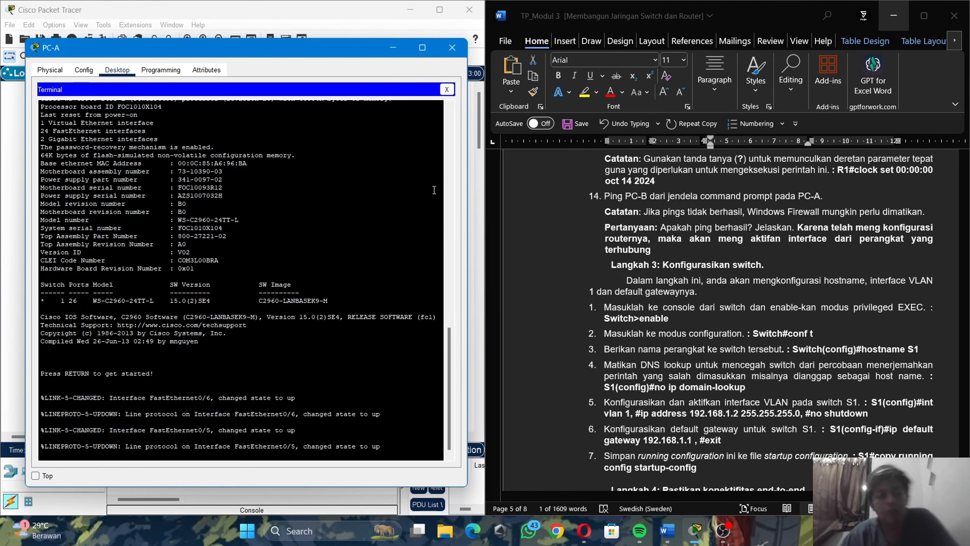
Step: Enter privileged EXEC mode on the switch with enable and go into global configuration mode with conf t
{"action": "key", "text": "Return"}
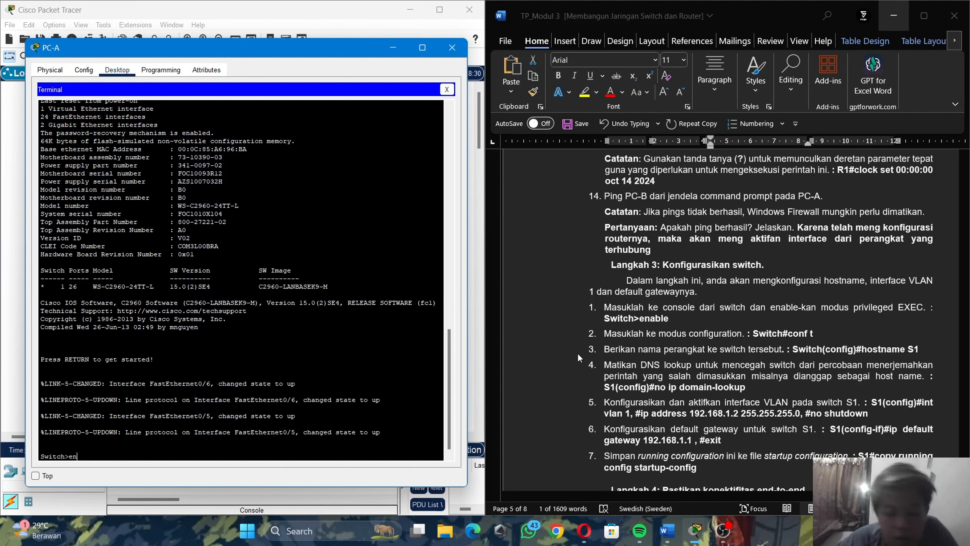
{"action": "type", "text": "able"}
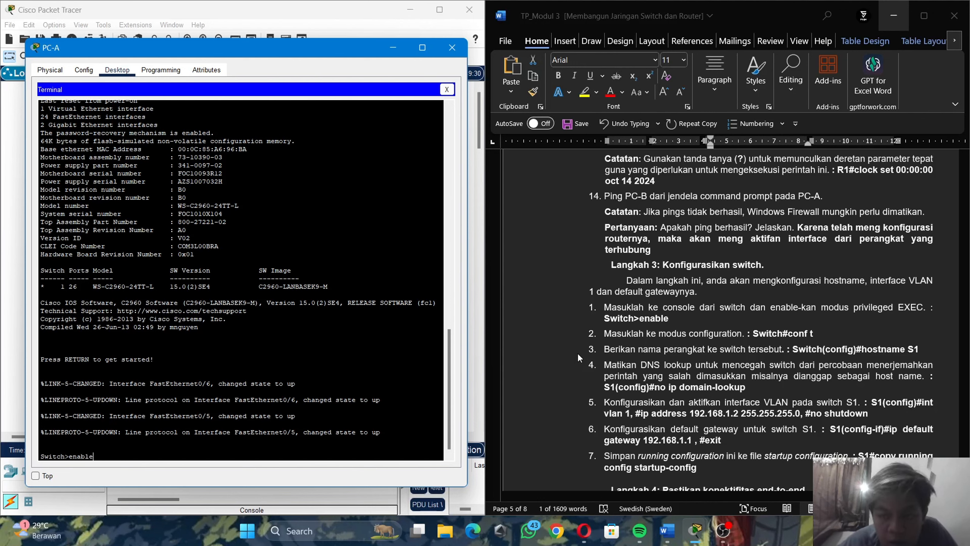
{"action": "key", "text": "Return"}
{"action": "type", "text": "cinf"}
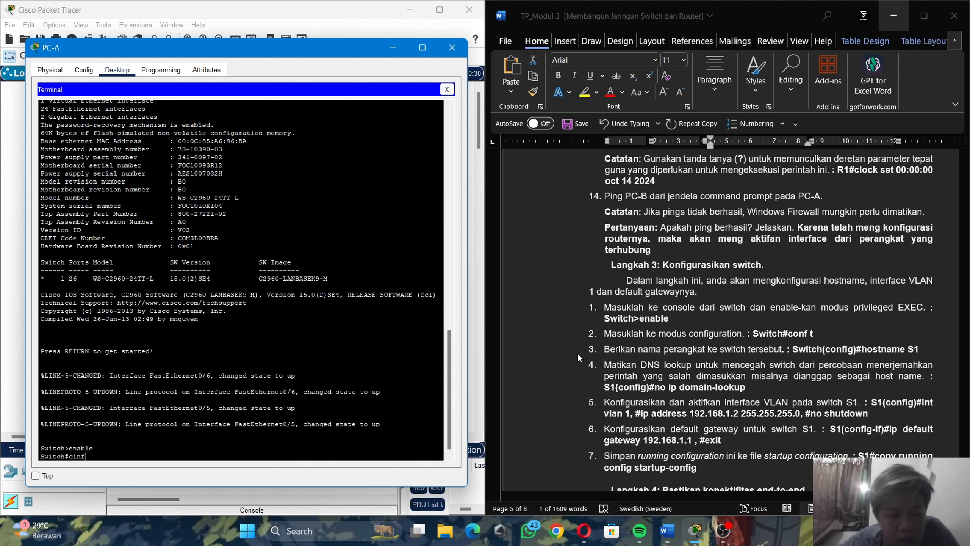
{"action": "type", "text": " t"}
{"action": "key", "text": "BackSpace"}
{"action": "key", "text": "BackSpace"}
{"action": "type", "text": "o"}
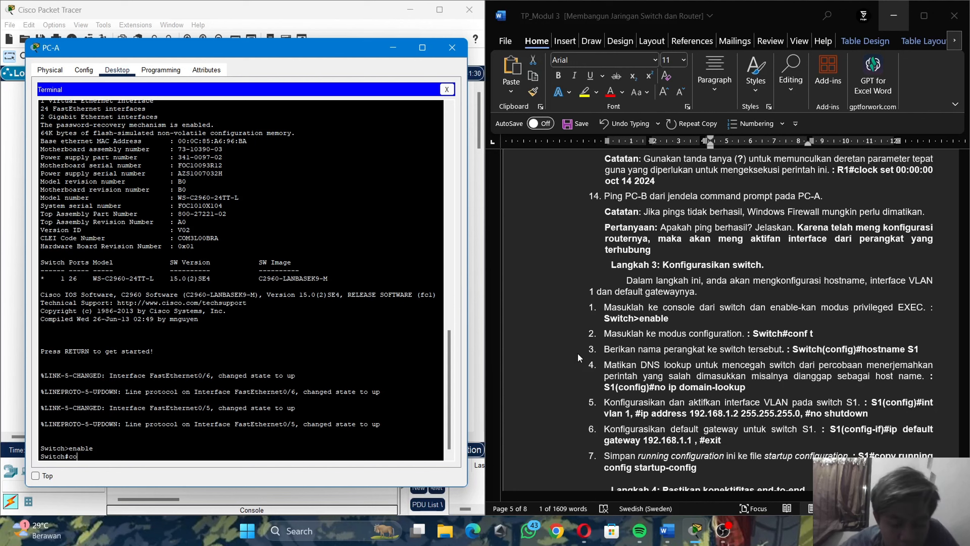
{"action": "type", "text": "nf t"}
{"action": "key", "text": "Return"}
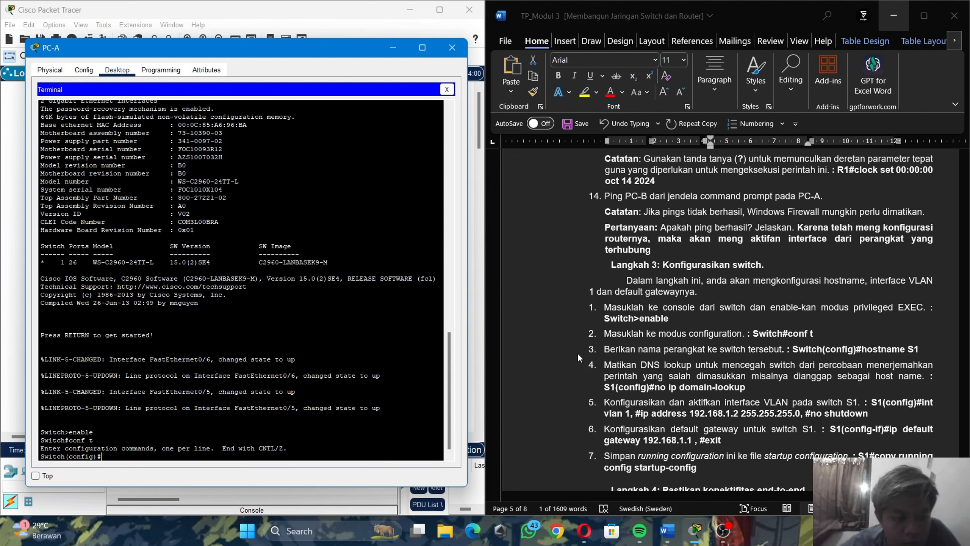
Step: Set the switch's hostname to S1 and disable DNS lookup with the no ip domain-lookup command
{"action": "type", "text": "hostname S1"}
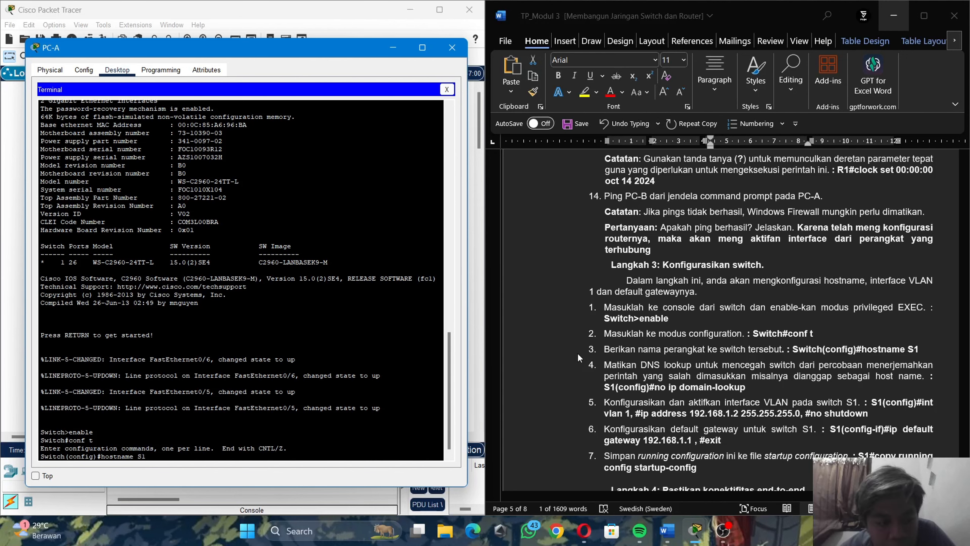
{"action": "key", "text": "Return"}
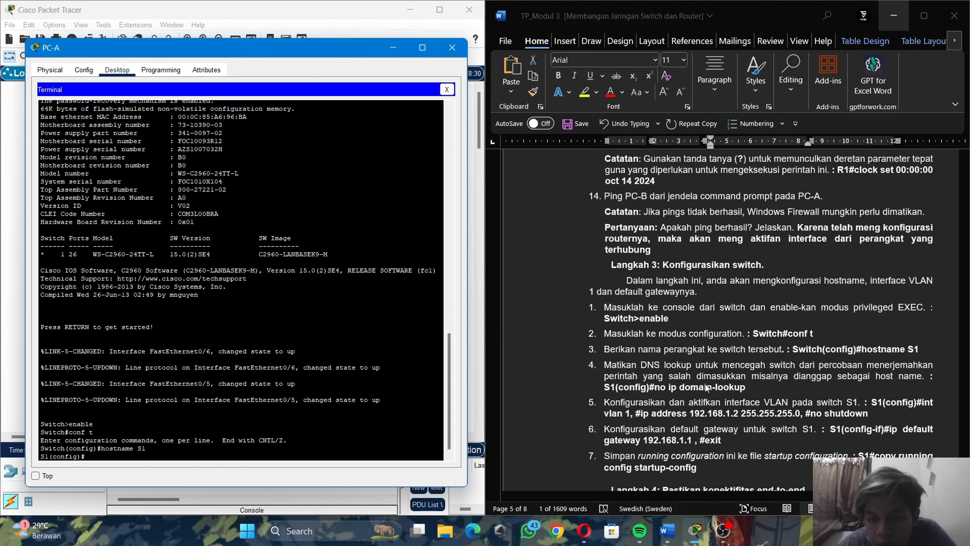
{"action": "scroll", "coordinate": [705, 384], "scroll_direction": "down", "scroll_amount": 3}
{"action": "scroll", "coordinate": [705, 383], "scroll_direction": "down", "scroll_amount": 2}
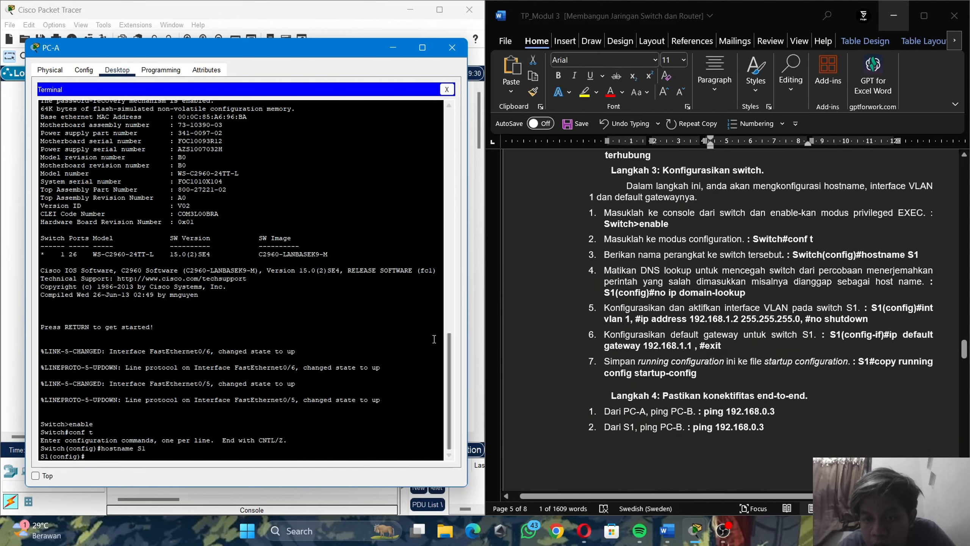
{"action": "type", "text": "no"}
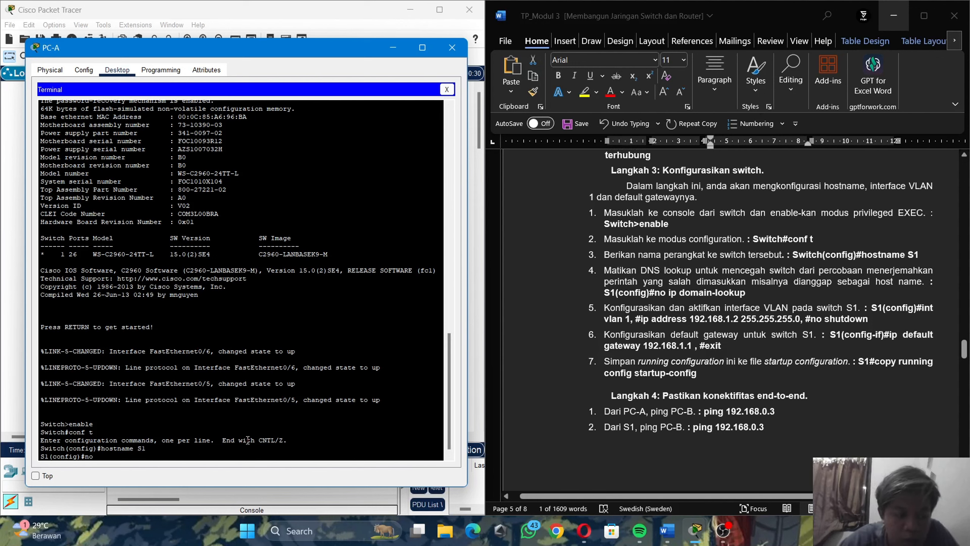
{"action": "type", "text": " ip do"}
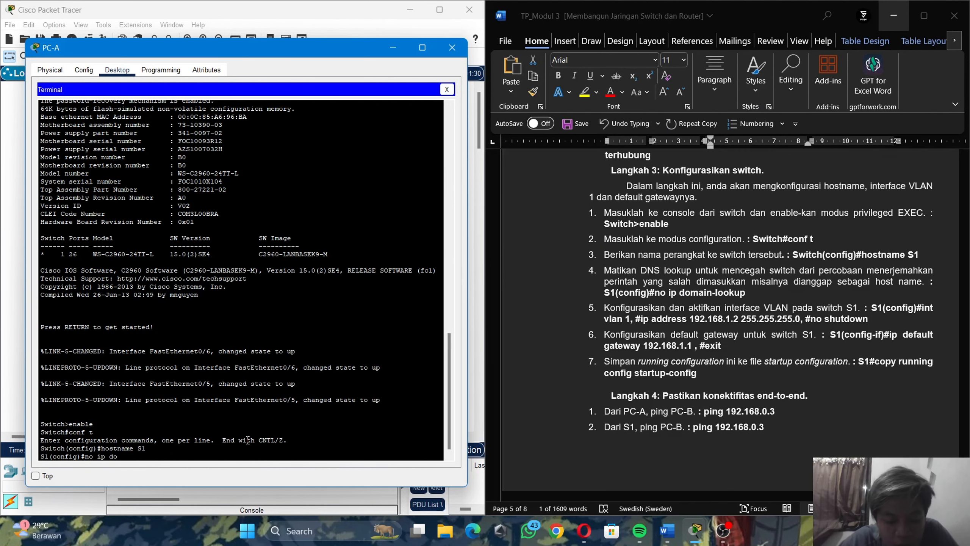
{"action": "type", "text": "main-l"}
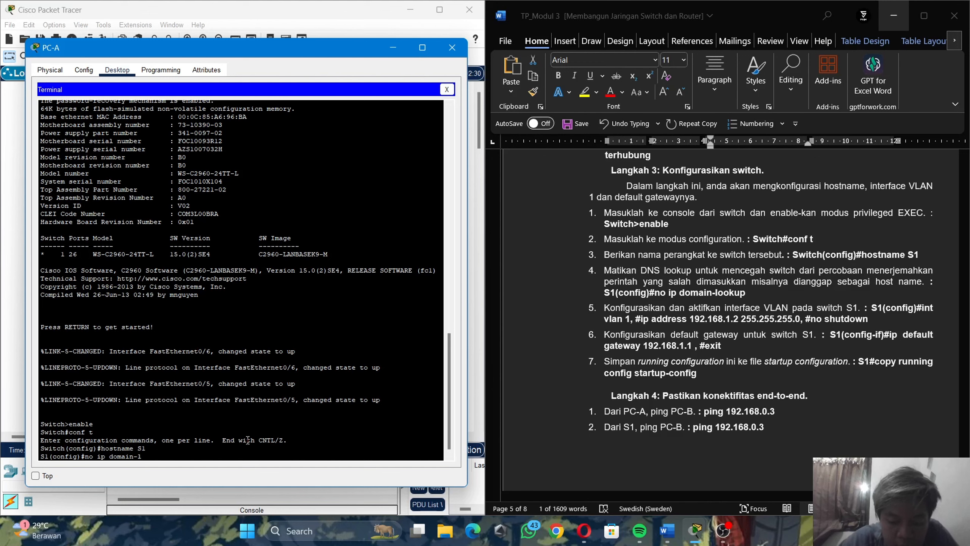
{"action": "type", "text": "ookup"}
{"action": "key", "text": "Return"}
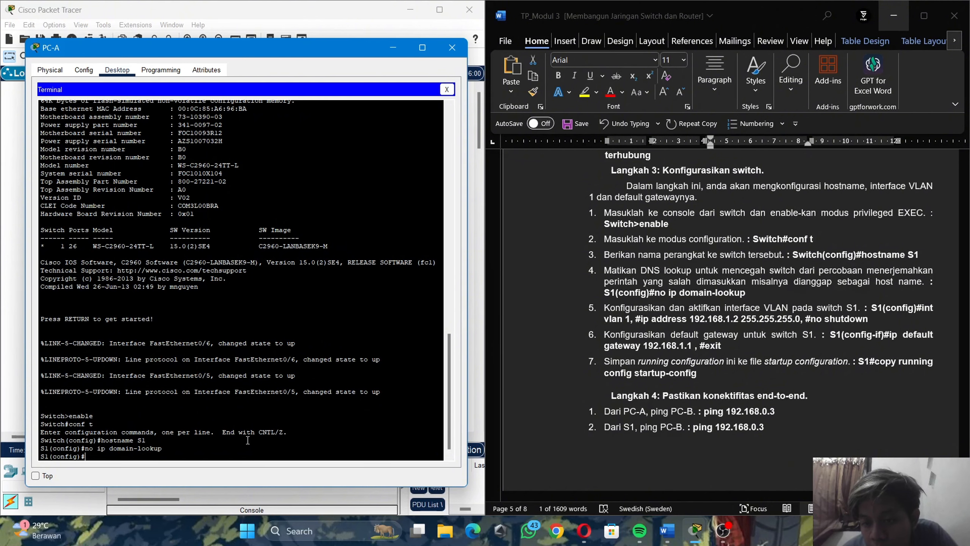
Step: Enter interface configuration mode for VLAN 1 with int vlan 1 and begin an ip address command starting with 192
{"action": "type", "text": "int"}
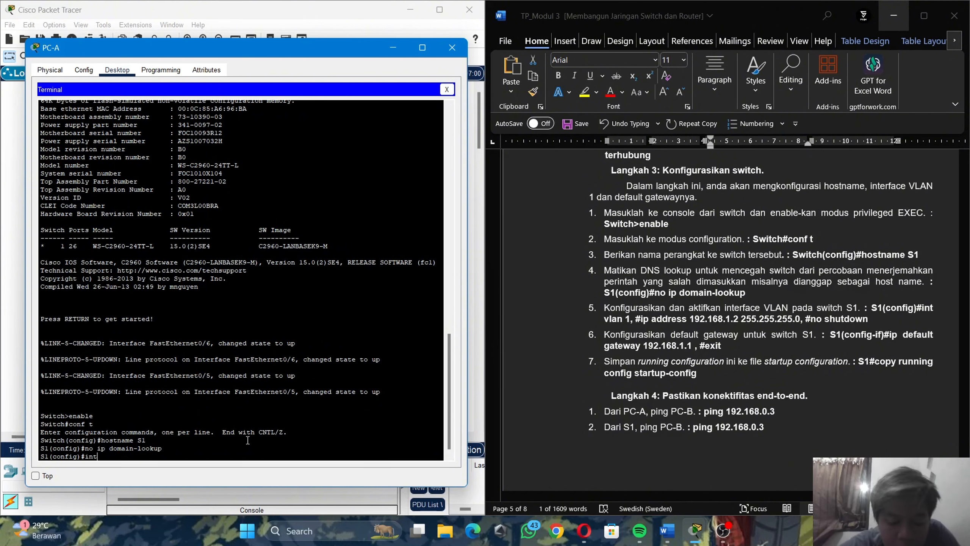
{"action": "type", "text": " vlan 1"}
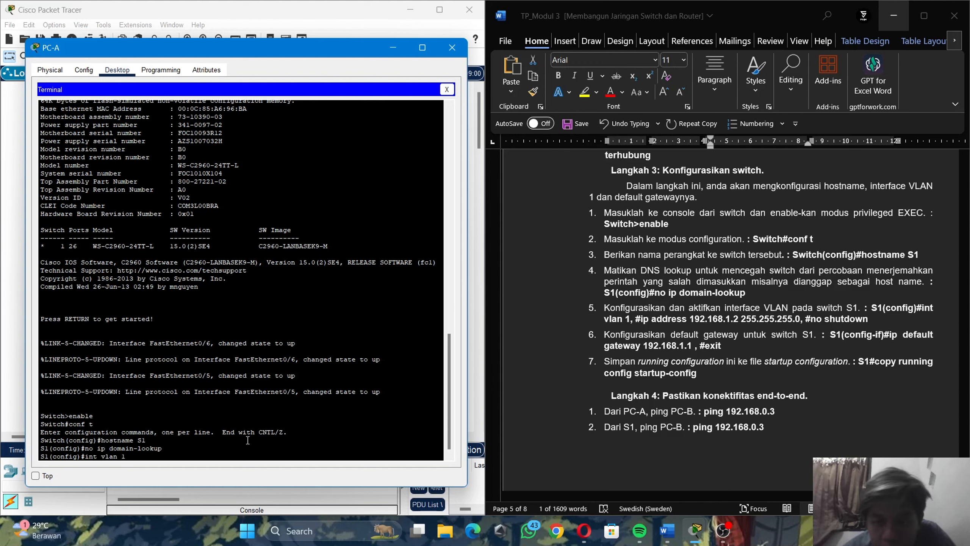
{"action": "key", "text": "Return"}
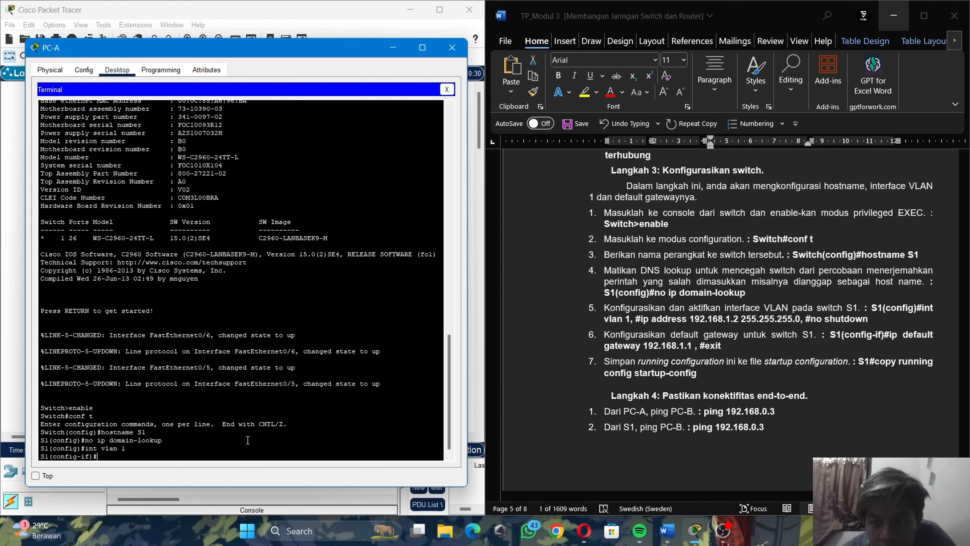
{"action": "type", "text": "ip address "}
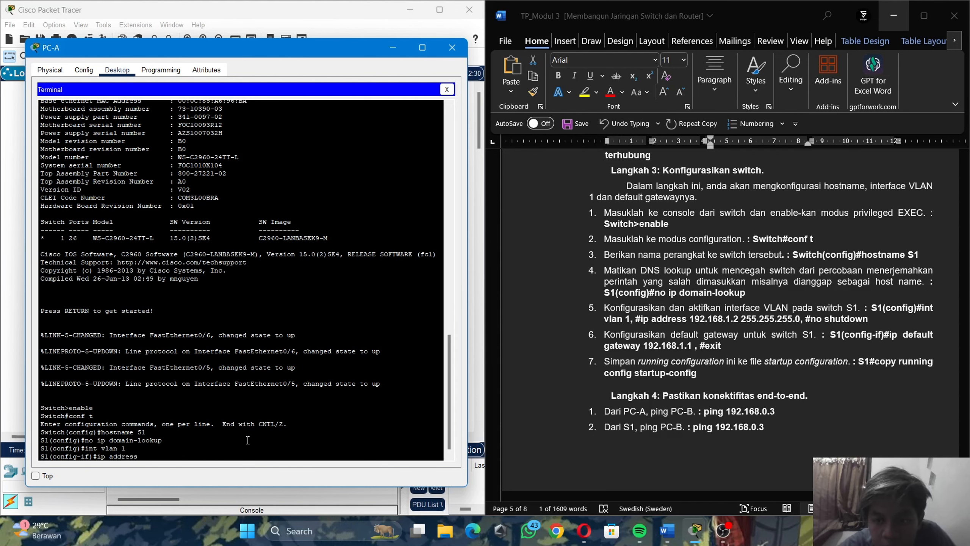
{"action": "type", "text": "192"}
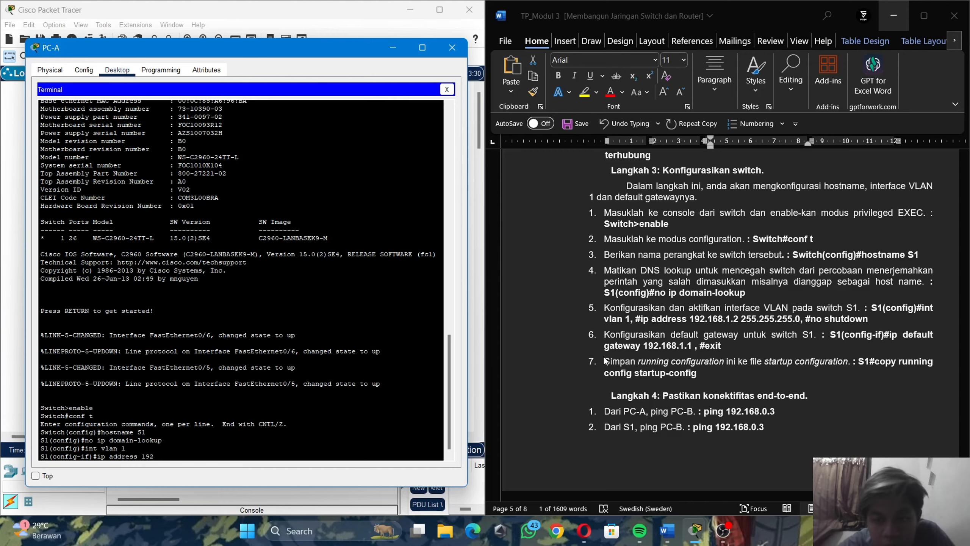
Step: Look up S1's VLAN 1 address in the module's addressing table and return to the switch configuration instructions in Langkah 3
{"action": "scroll", "coordinate": [604, 359], "scroll_direction": "up", "scroll_amount": 15}
{"action": "scroll", "coordinate": [604, 361], "scroll_direction": "up", "scroll_amount": 15}
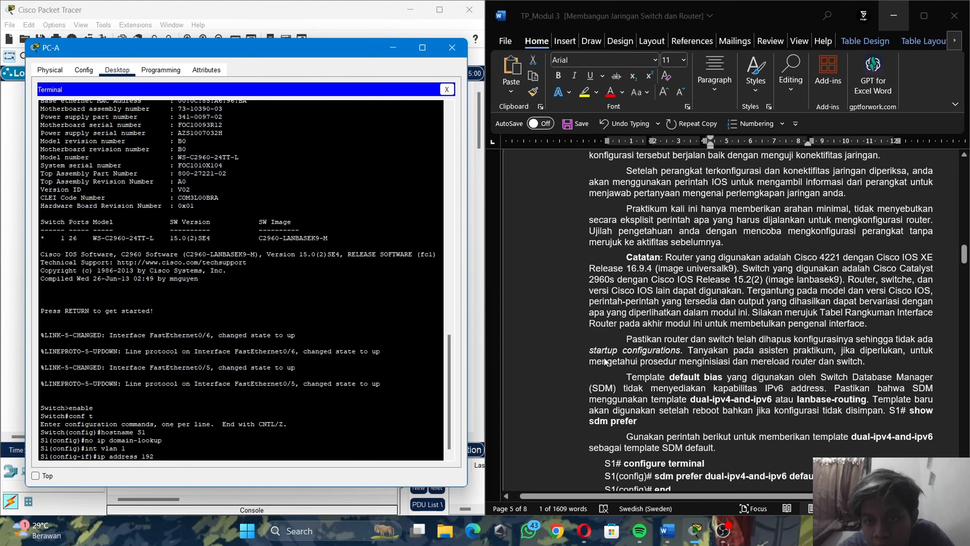
{"action": "scroll", "coordinate": [696, 380], "scroll_direction": "down", "scroll_amount": 3}
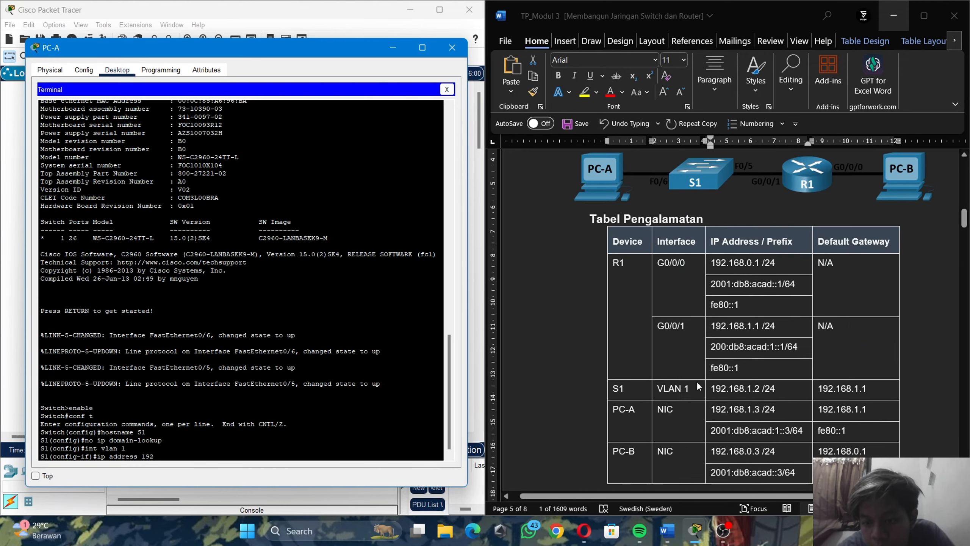
{"action": "scroll", "coordinate": [750, 339], "scroll_direction": "down", "scroll_amount": 20}
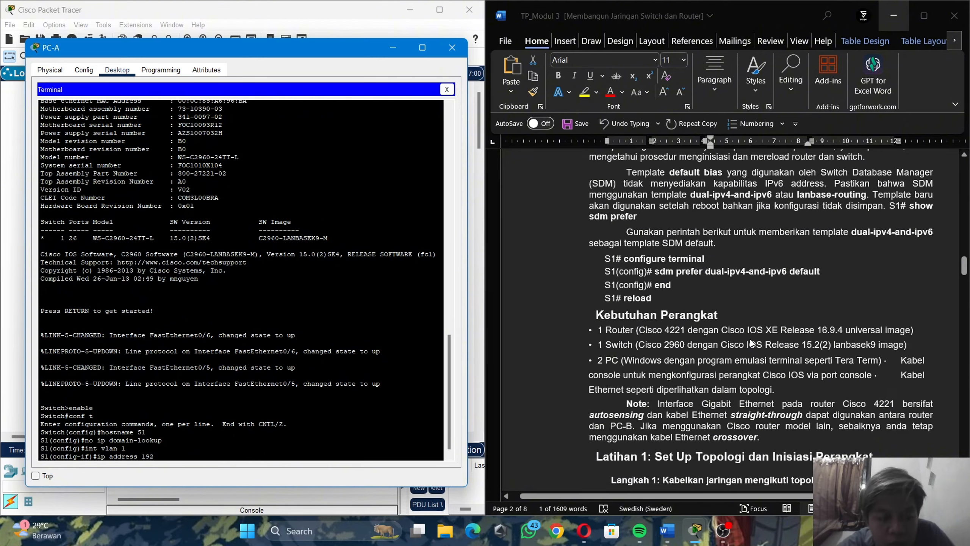
{"action": "scroll", "coordinate": [750, 338], "scroll_direction": "down", "scroll_amount": 3}
{"action": "scroll", "coordinate": [750, 339], "scroll_direction": "up", "scroll_amount": 12}
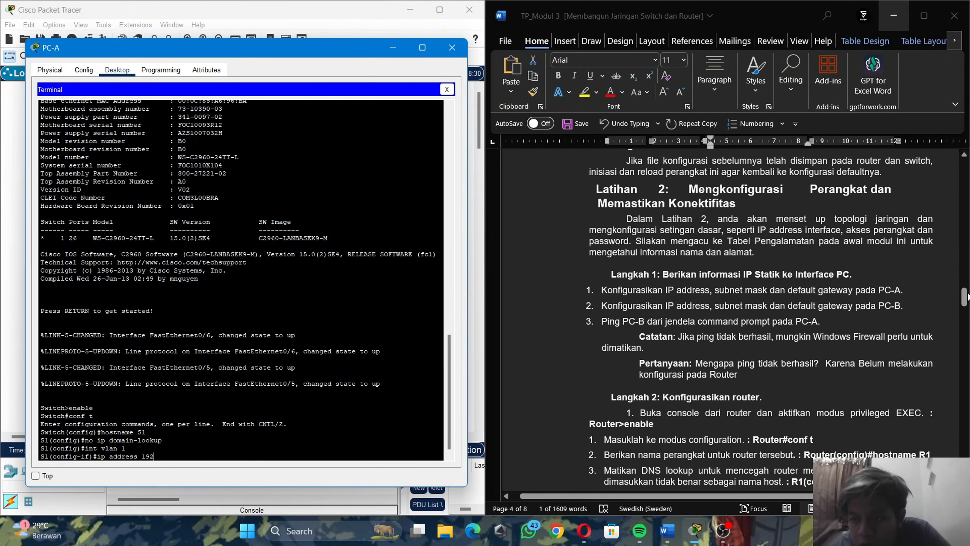
{"action": "left_click_drag", "start_coordinate": [963, 297], "coordinate": [961, 345]}
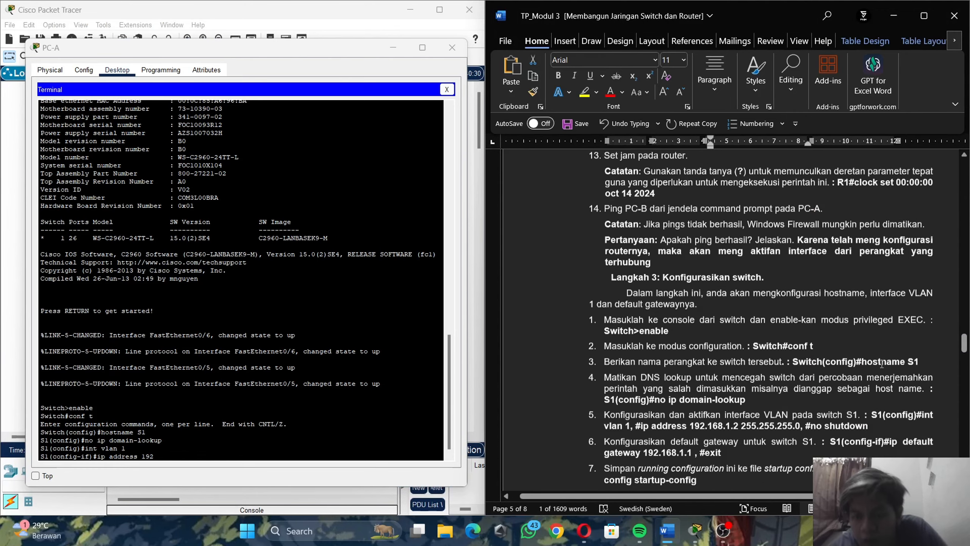
{"action": "scroll", "coordinate": [807, 363], "scroll_direction": "down", "scroll_amount": 1}
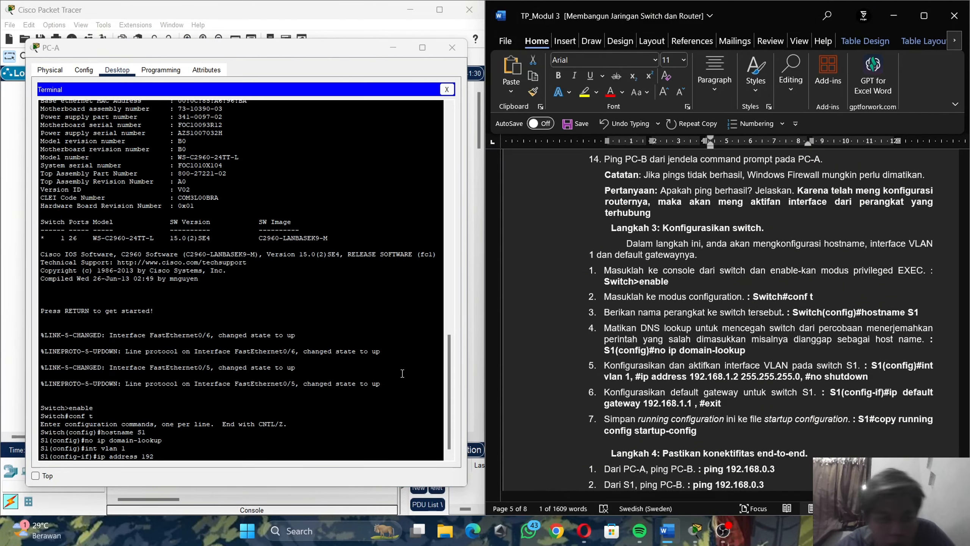
Step: Complete the VLAN 1 ip address command with address 192.168.1.2 and subnet mask 255.255.255.0 and execute it
{"action": "left_click", "coordinate": [267, 452]}
{"action": "left_click", "coordinate": [267, 456]}
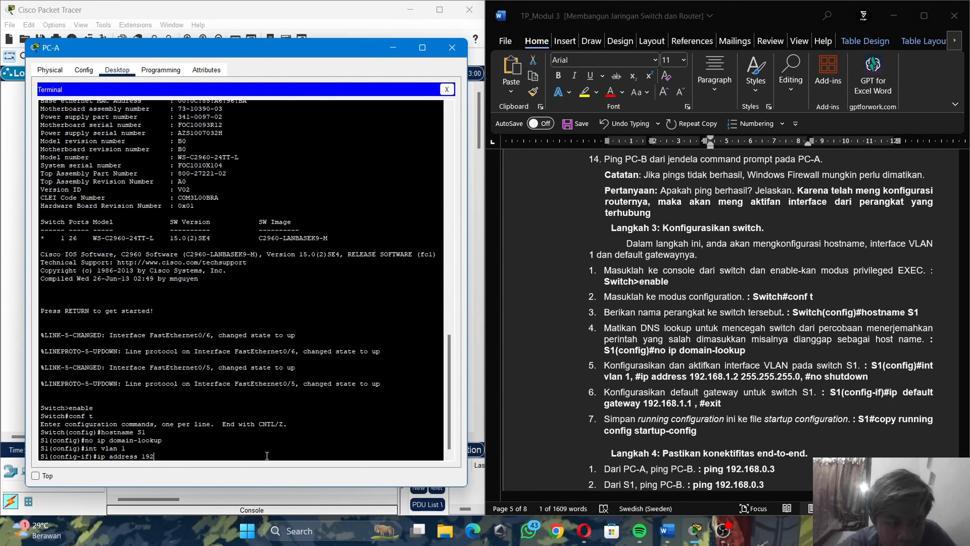
{"action": "type", "text": ".168"}
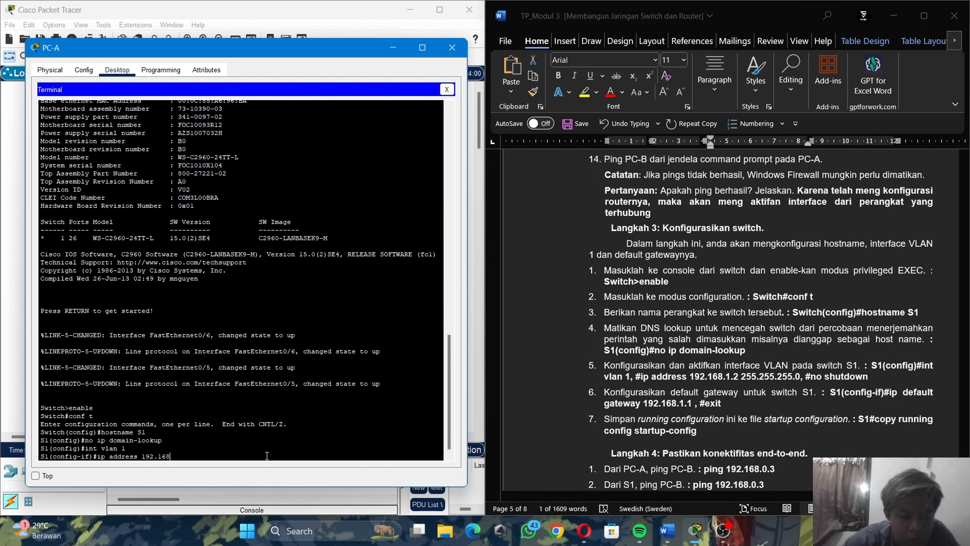
{"action": "type", "text": ".1.2"}
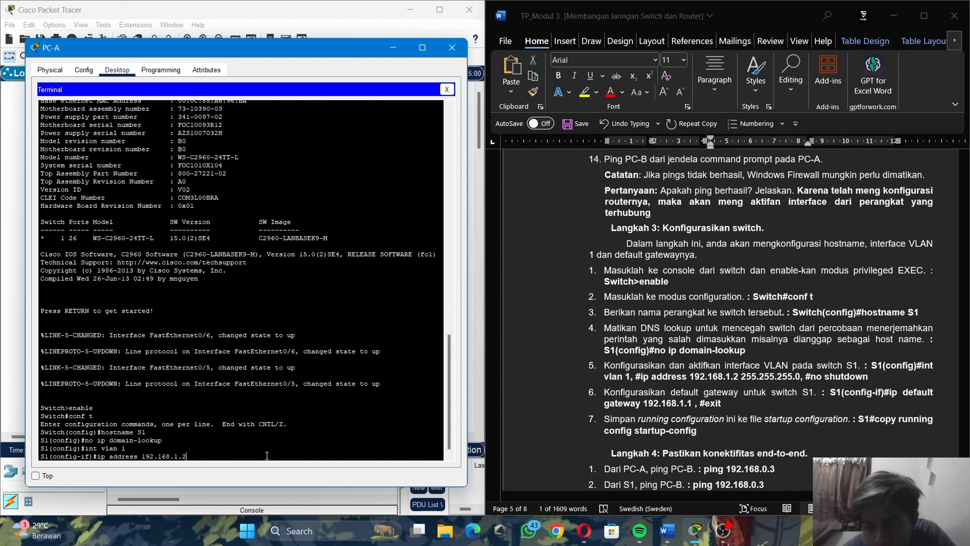
{"action": "type", "text": " 255"}
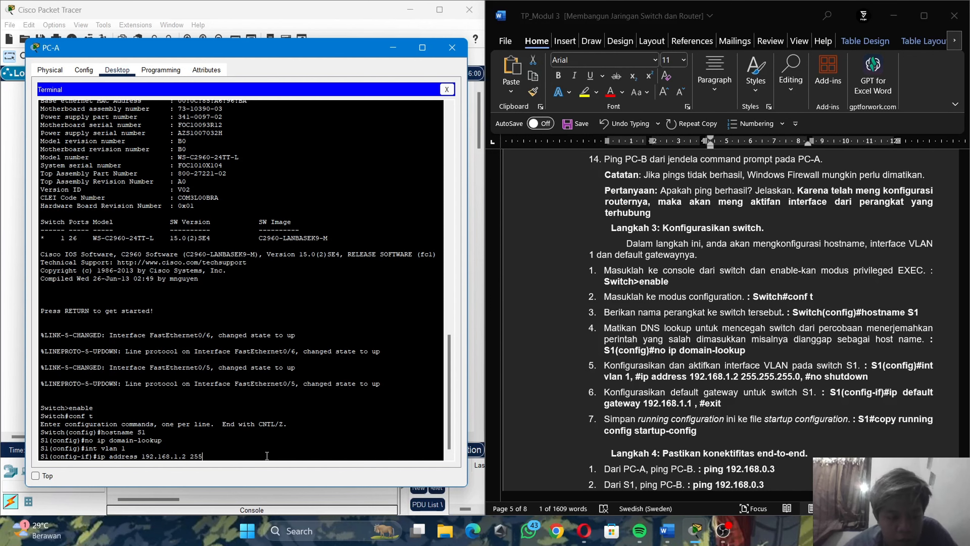
{"action": "type", "text": ".355."}
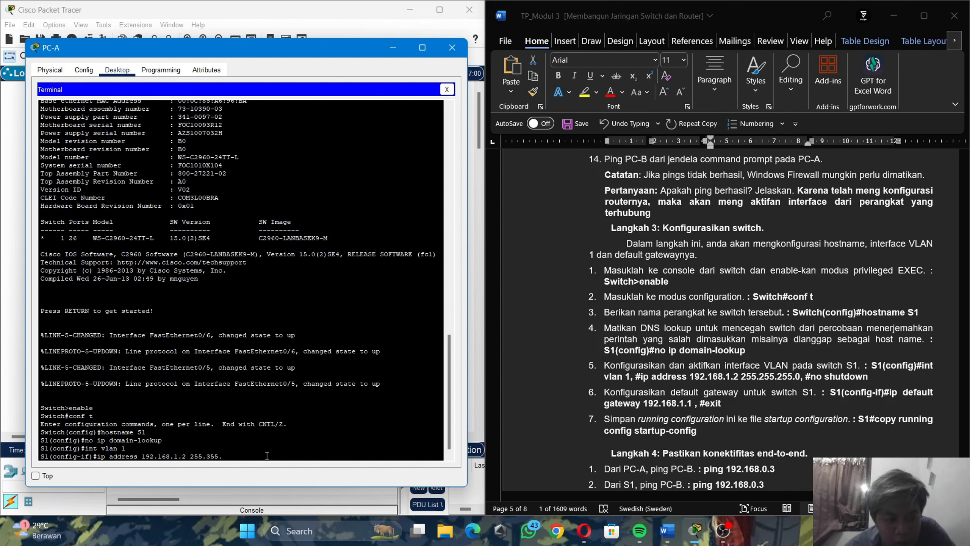
{"action": "key", "text": "BackSpace"}
{"action": "key", "text": "BackSpace"}
{"action": "key", "text": "BackSpace"}
{"action": "key", "text": "BackSpace"}
{"action": "type", "text": "255"}
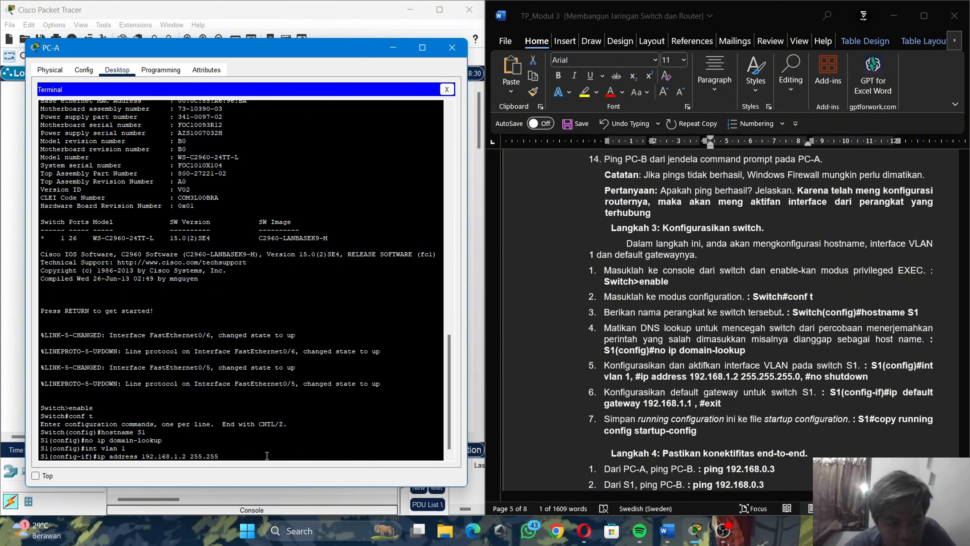
{"action": "type", "text": "/"}
{"action": "key", "text": "BackSpace"}
{"action": "type", "text": ".255"}
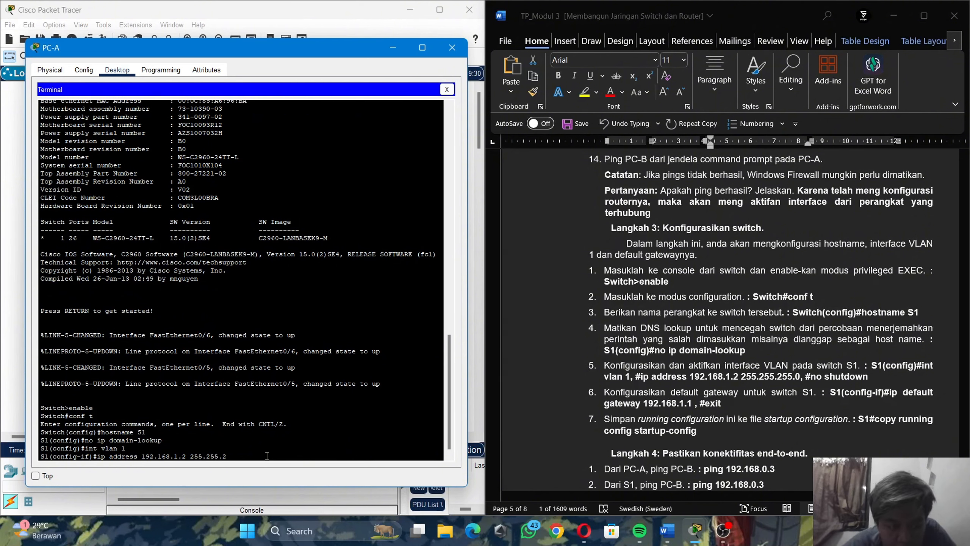
{"action": "type", "text": ".0"}
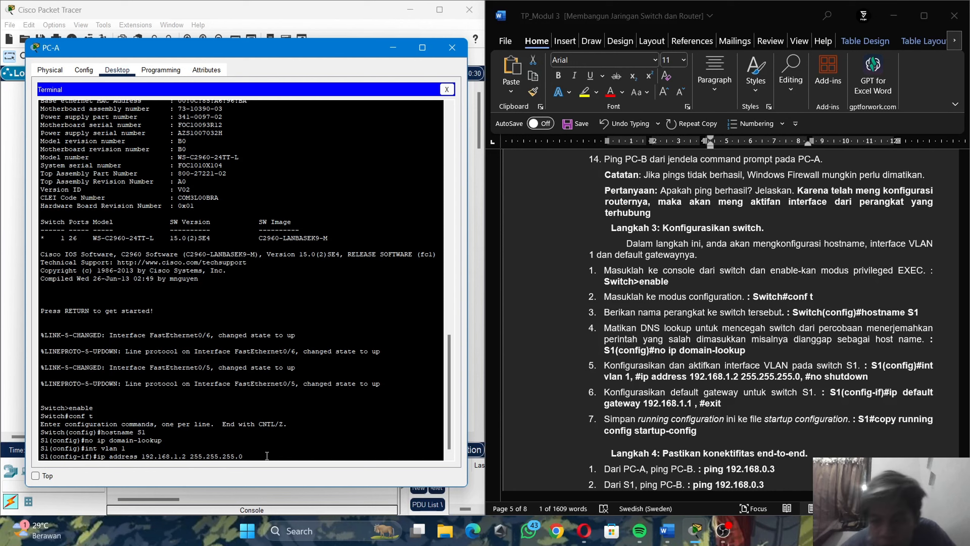
{"action": "key", "text": "Return"}
Step: Activate the VLAN 1 interface with the no shutdown command and bring back a clean prompt
{"action": "type", "text": "no"}
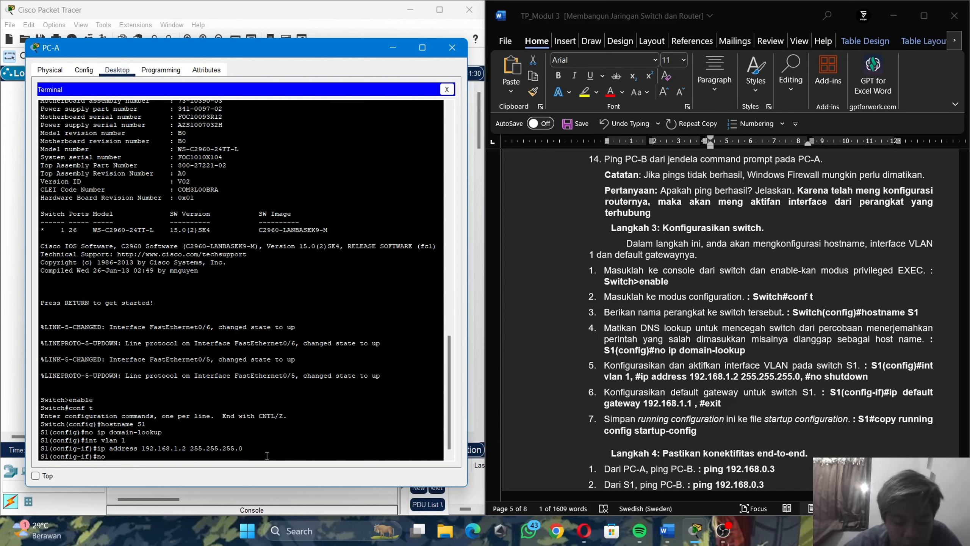
{"action": "type", "text": " shutdow"}
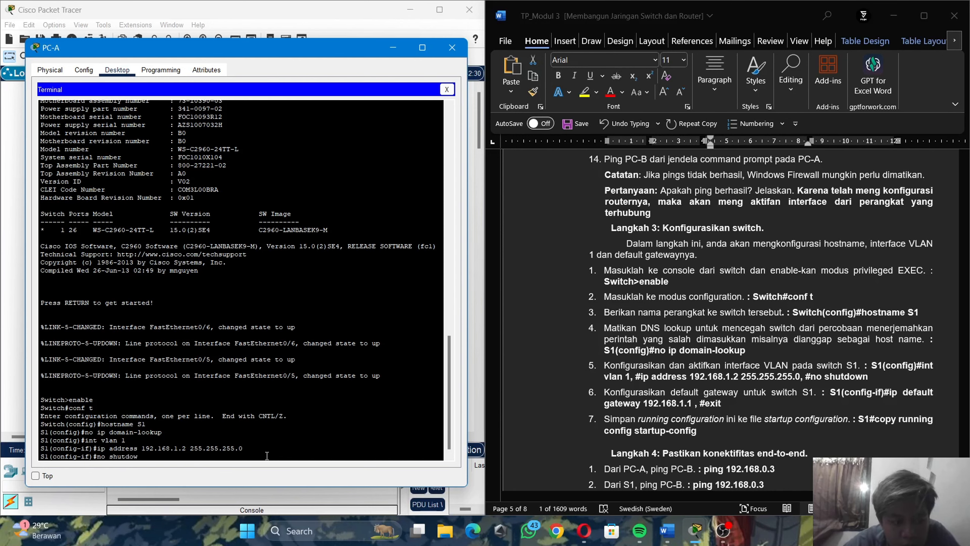
{"action": "type", "text": "n"}
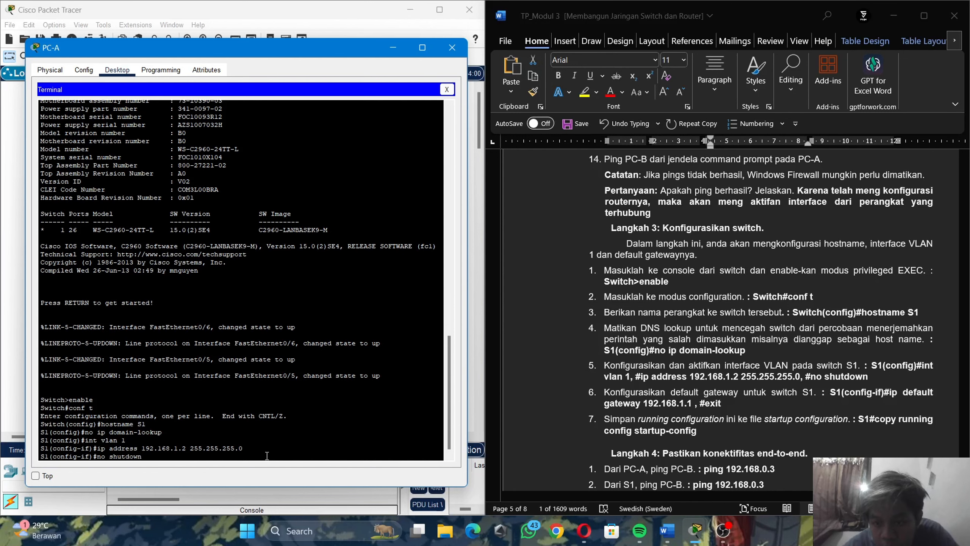
{"action": "key", "text": "Return"}
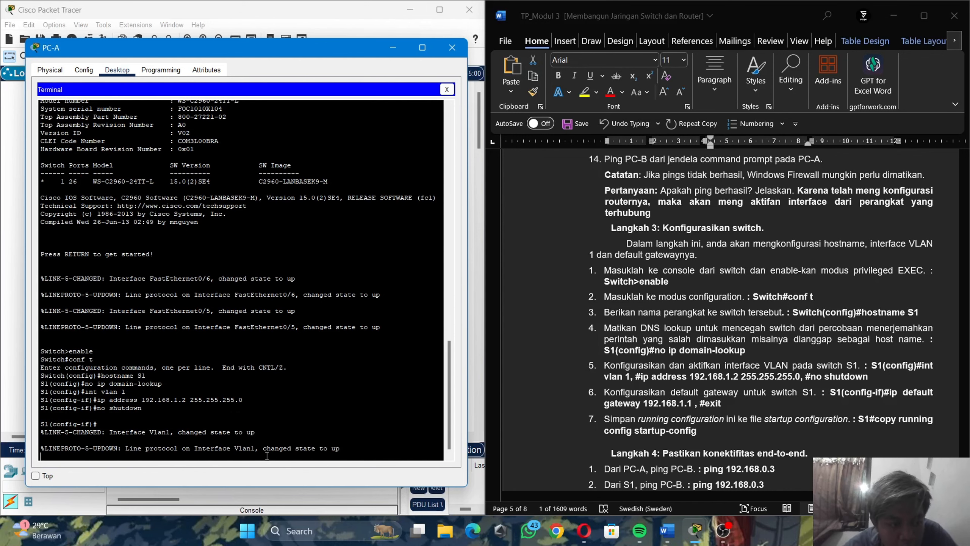
{"action": "key", "text": "Return"}
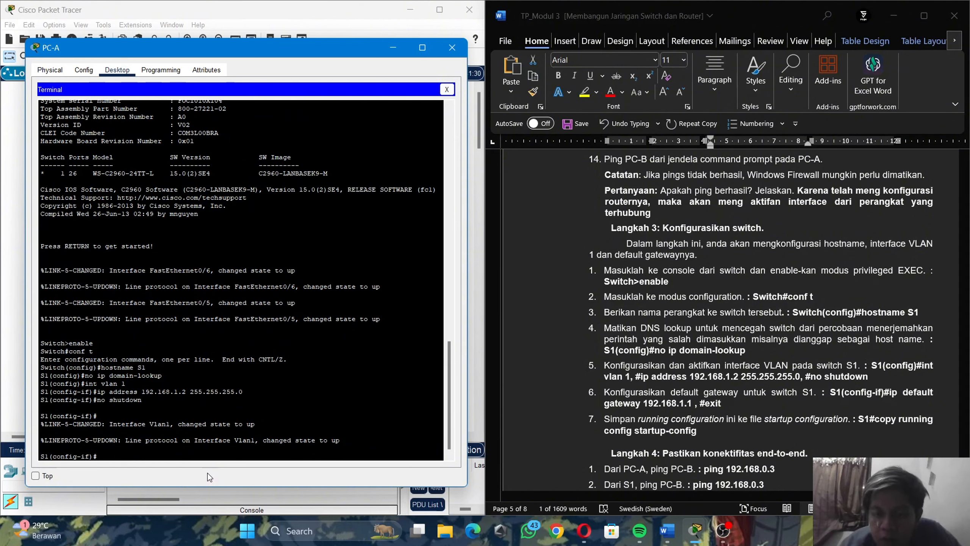
Step: Set the switch's default gateway to 192.168.1.1 with the ip default-gateway command
{"action": "type", "text": "ip"}
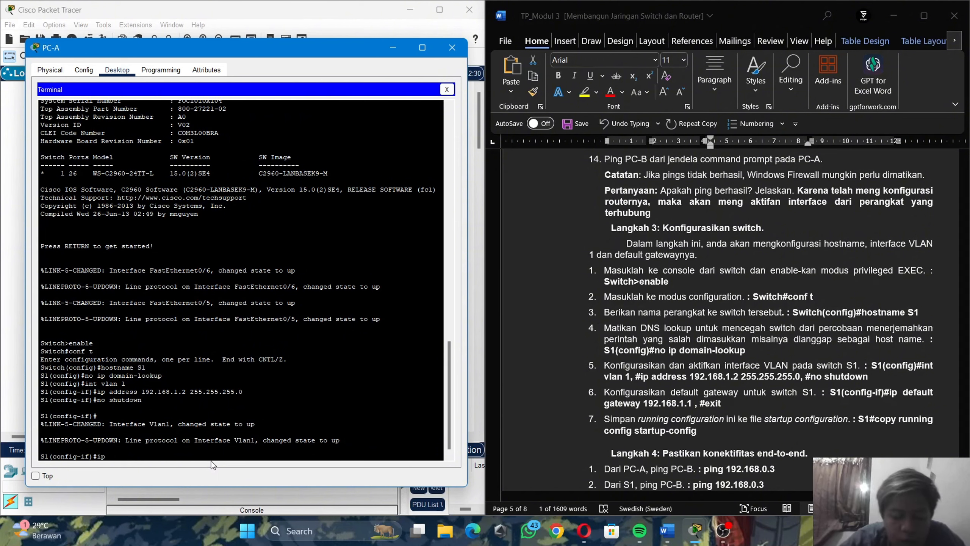
{"action": "type", "text": " defau"}
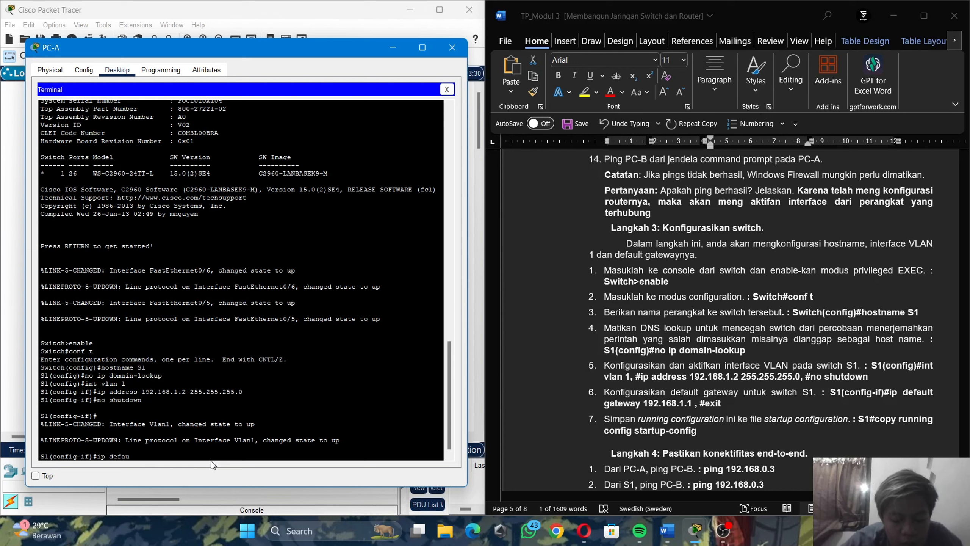
{"action": "type", "text": "lt-gateway"}
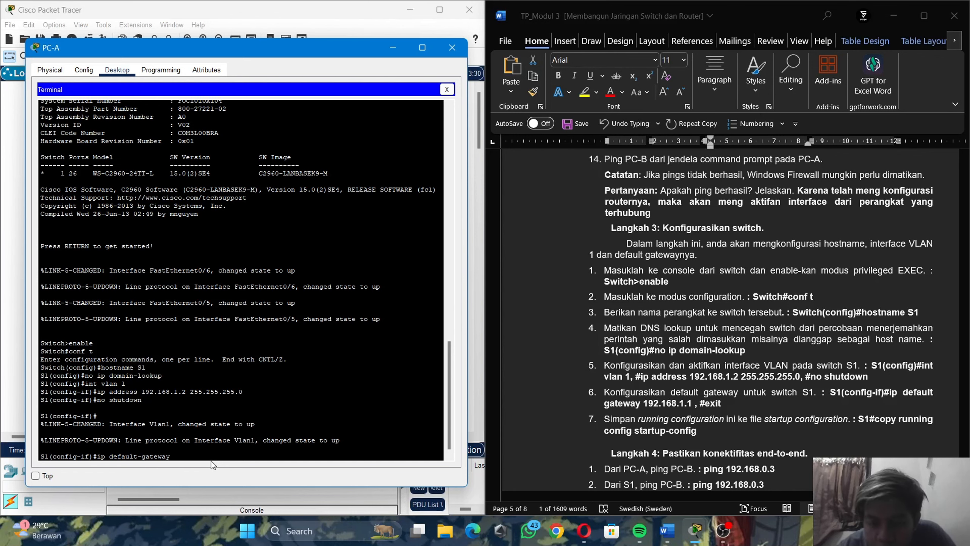
{"action": "type", "text": "192.168."}
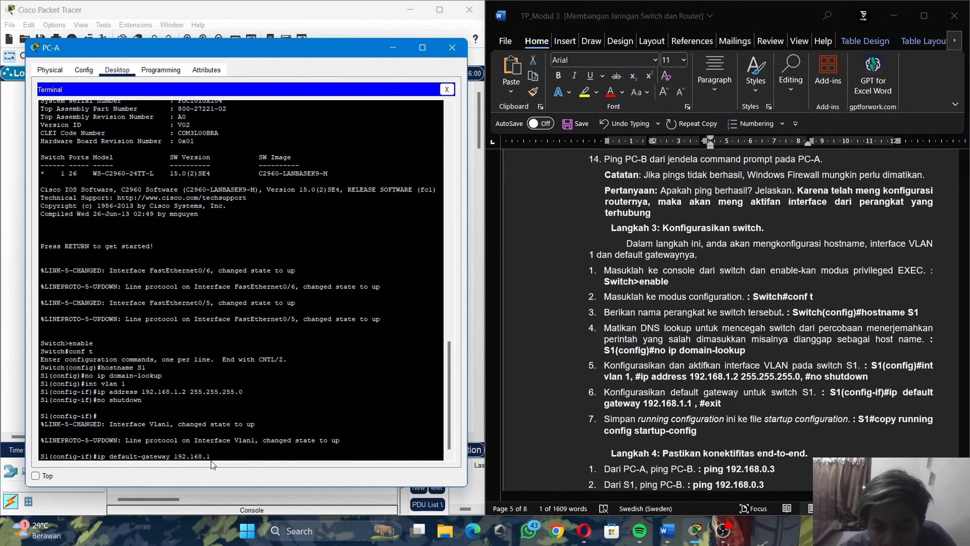
{"action": "type", "text": "1.1"}
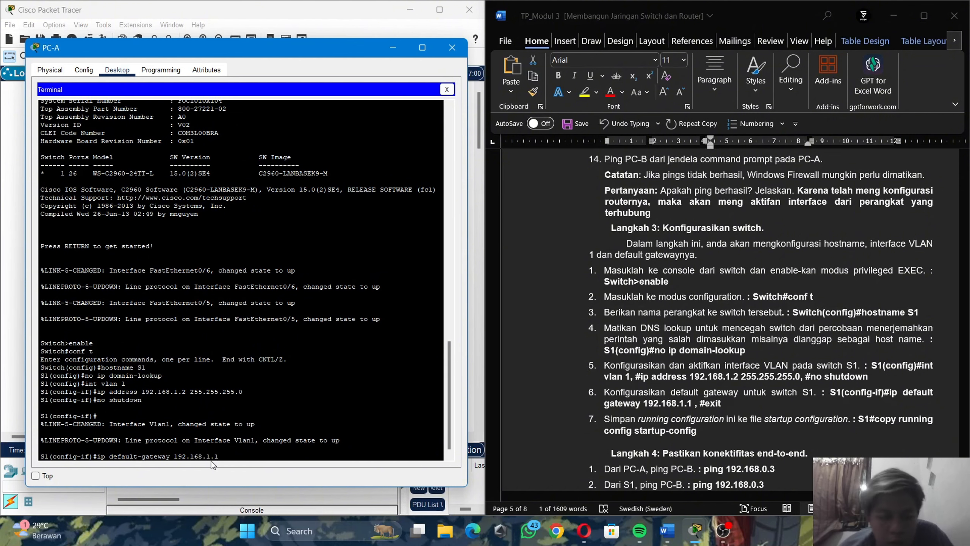
{"action": "key", "text": "Return"}
Step: Check S1's default gateway against the module's addressing table and review the remaining configuration instructions
{"action": "scroll", "coordinate": [806, 323], "scroll_direction": "up", "scroll_amount": 15}
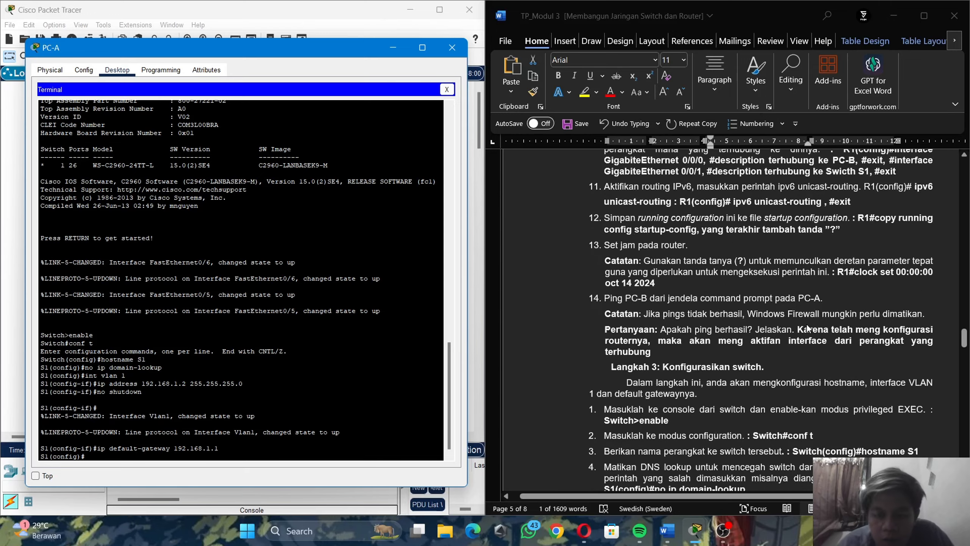
{"action": "scroll", "coordinate": [806, 323], "scroll_direction": "up", "scroll_amount": 10}
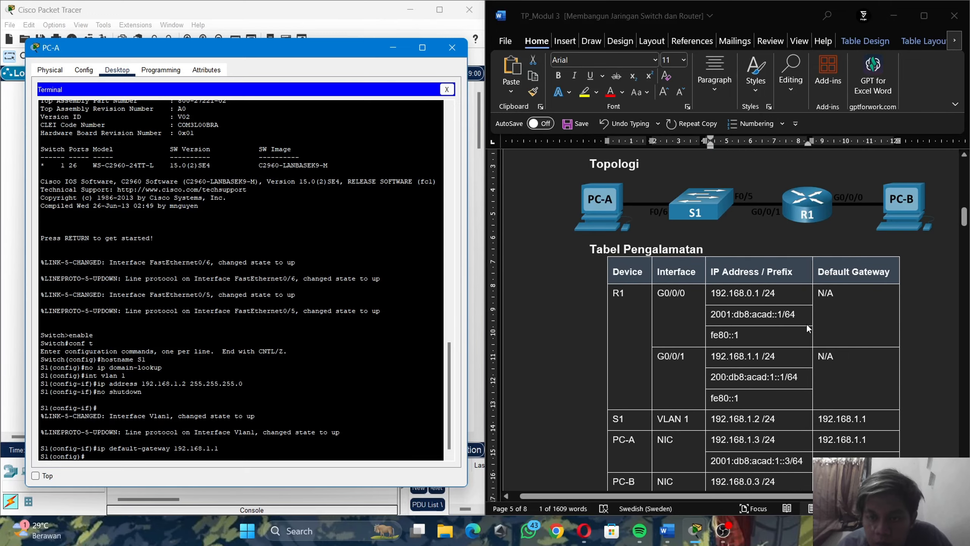
{"action": "scroll", "coordinate": [807, 327], "scroll_direction": "down", "scroll_amount": 1}
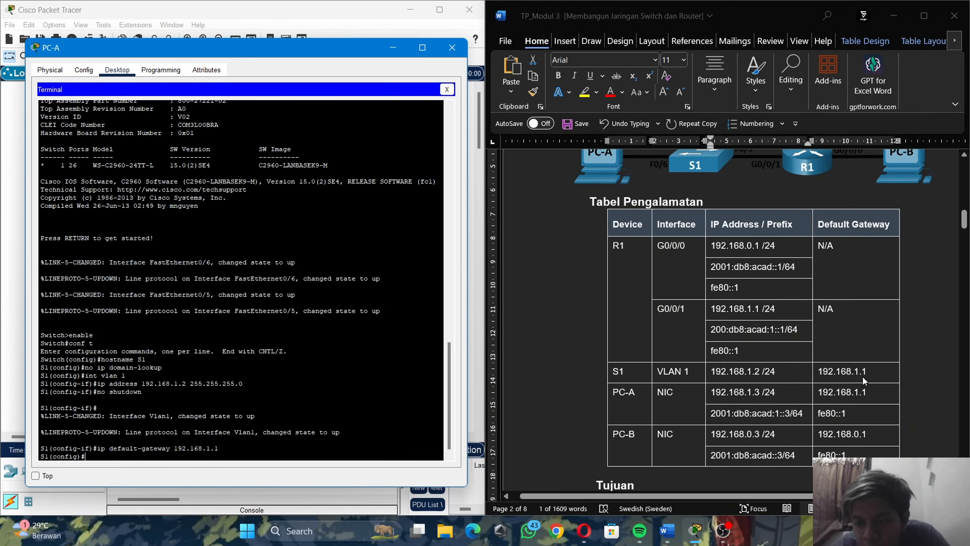
{"action": "scroll", "coordinate": [863, 377], "scroll_direction": "down", "scroll_amount": 20}
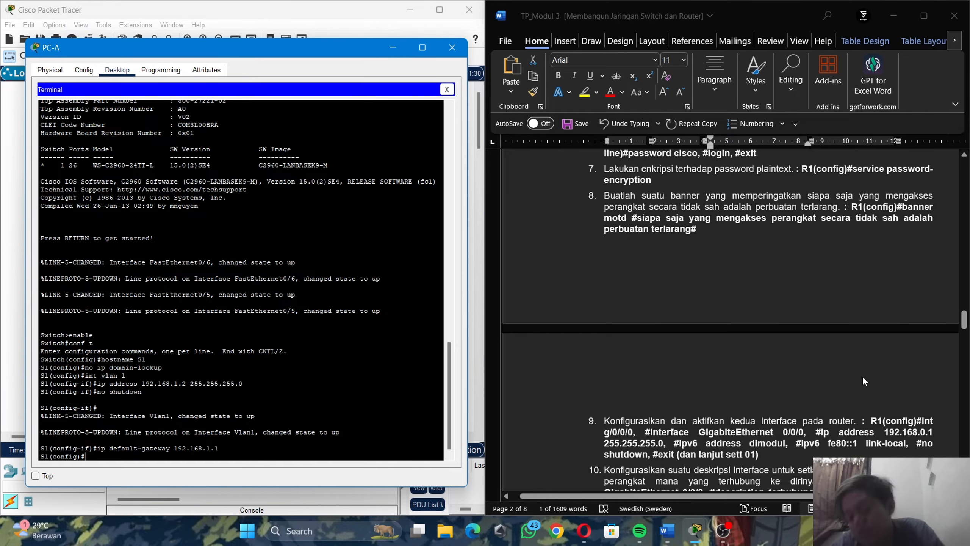
{"action": "scroll", "coordinate": [862, 376], "scroll_direction": "down", "scroll_amount": 20}
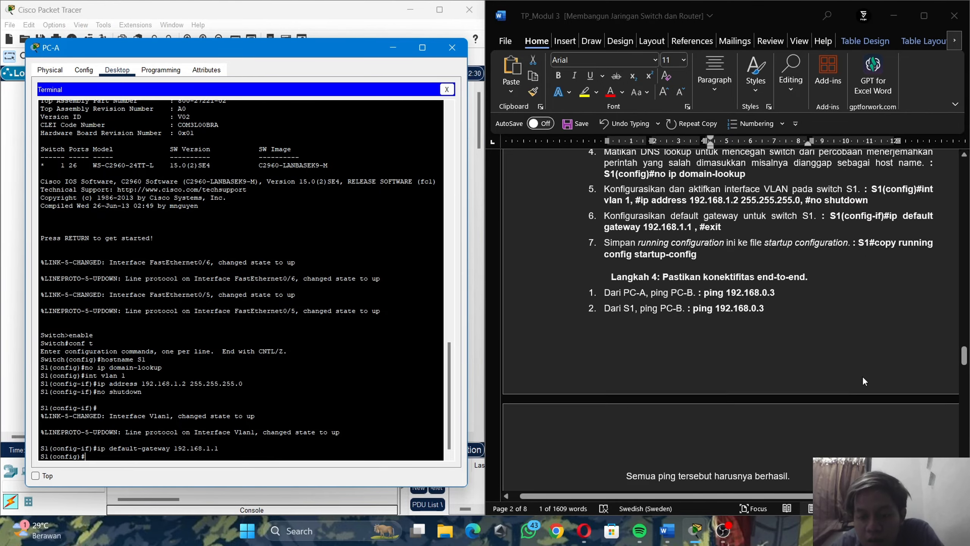
{"action": "scroll", "coordinate": [862, 376], "scroll_direction": "down", "scroll_amount": 10}
{"action": "scroll", "coordinate": [862, 376], "scroll_direction": "up", "scroll_amount": 20}
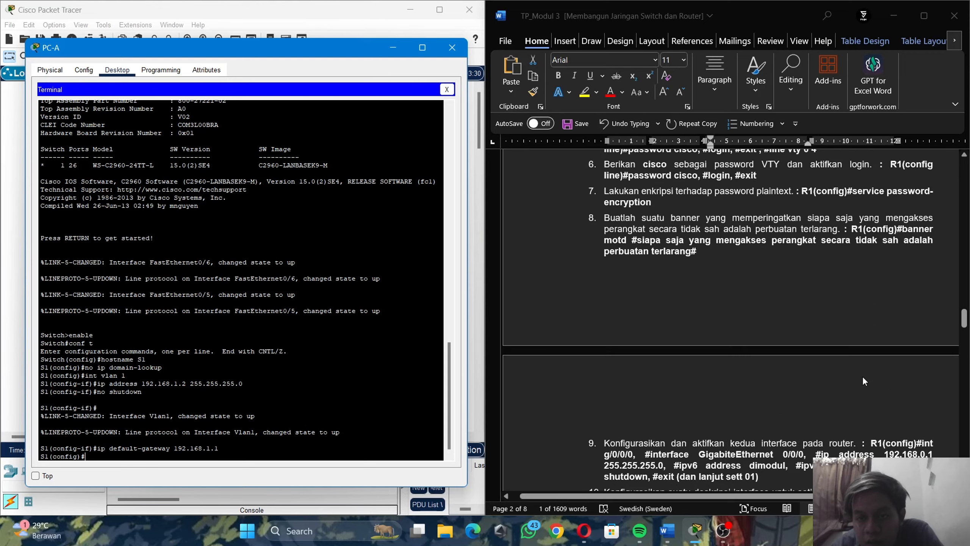
Step: Check the module's remaining S1 instructions and exit global configuration mode on the switch back to a clean privileged prompt
{"action": "scroll", "coordinate": [862, 375], "scroll_direction": "up", "scroll_amount": 8}
{"action": "scroll", "coordinate": [862, 375], "scroll_direction": "down", "scroll_amount": 15}
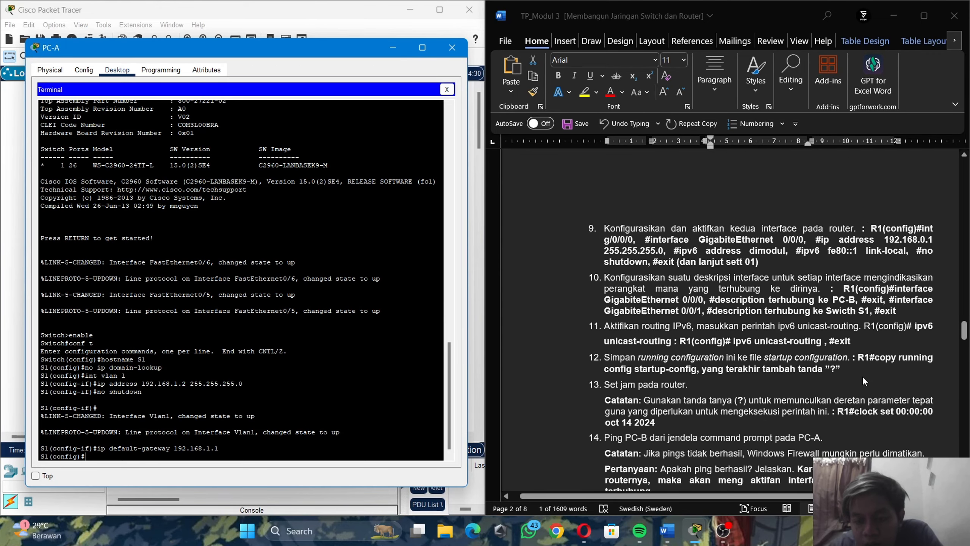
{"action": "scroll", "coordinate": [862, 376], "scroll_direction": "down", "scroll_amount": 10}
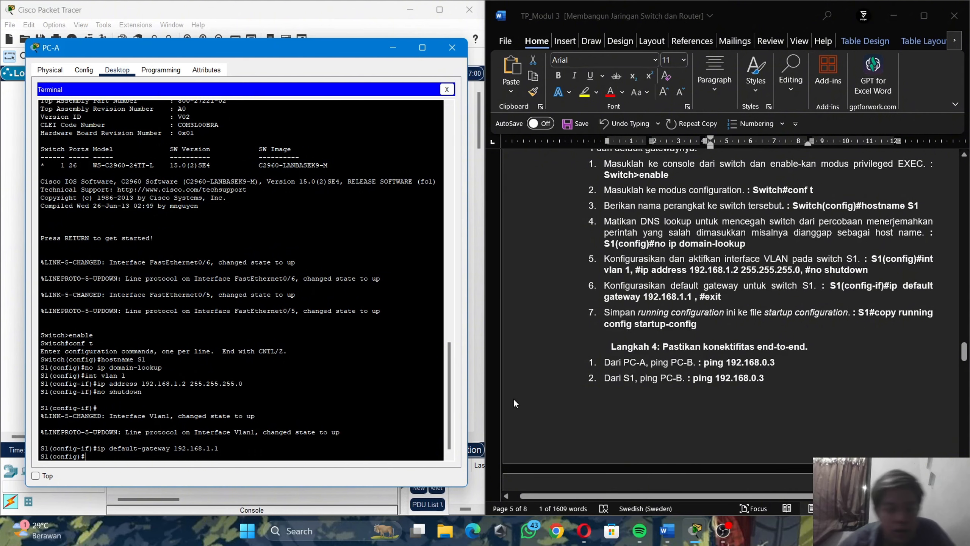
{"action": "type", "text": "xit"}
{"action": "key", "text": "Return"}
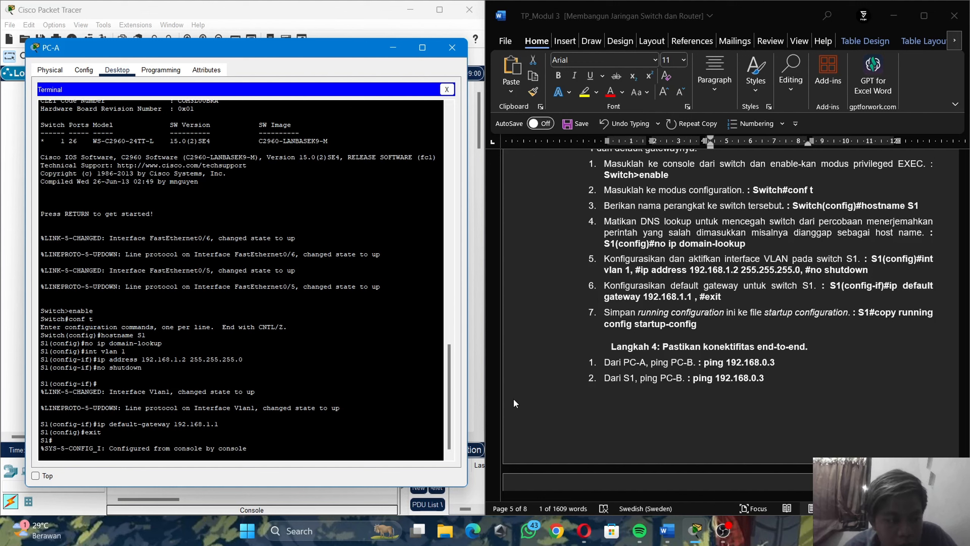
{"action": "key", "text": "Return"}
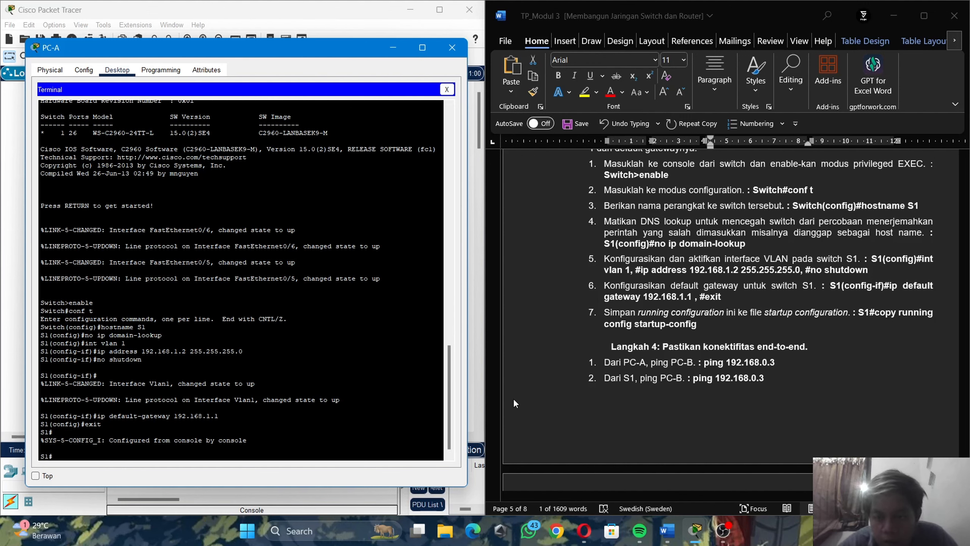
Step: Save S1's running configuration with copy running-config startup-config, accepting the default destination filename
{"action": "type", "text": "copy "}
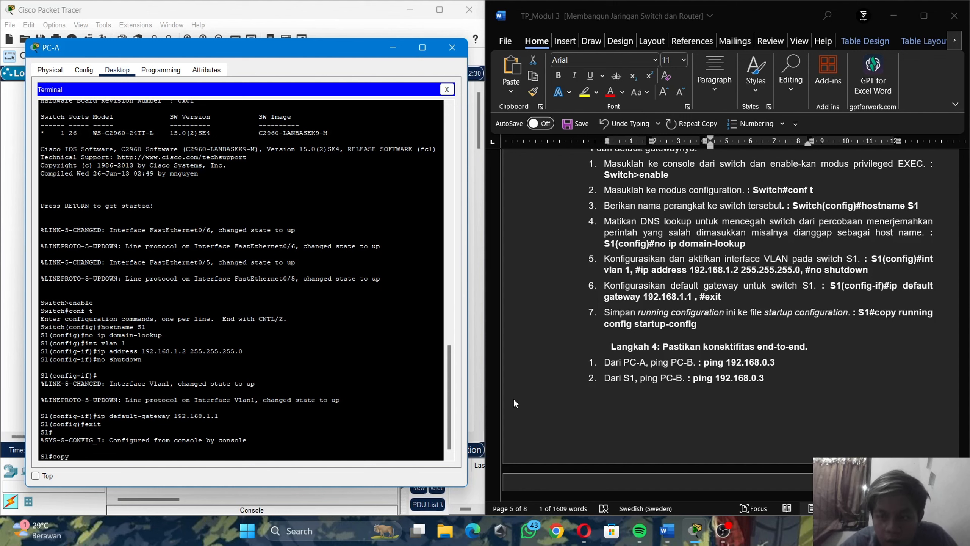
{"action": "type", "text": "running"}
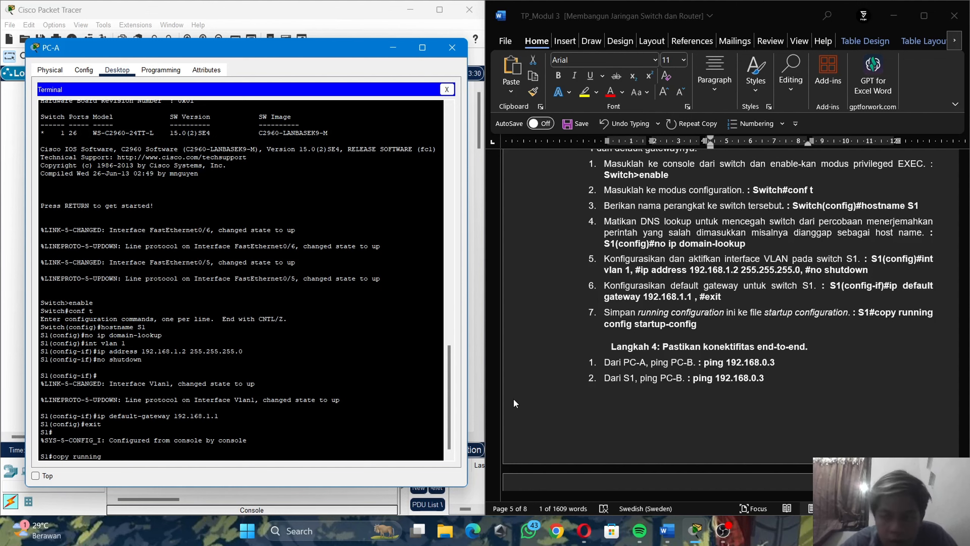
{"action": "type", "text": "-con"}
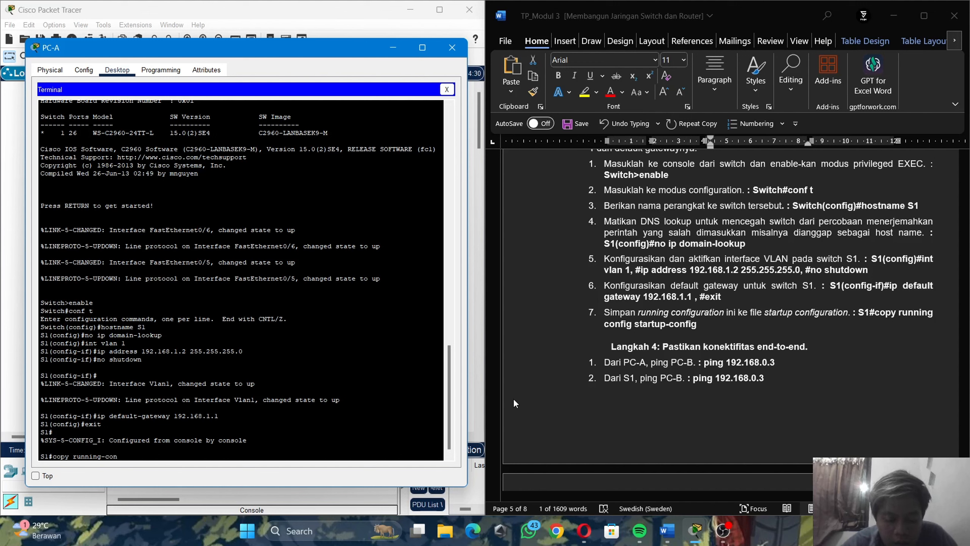
{"action": "type", "text": "fig st"}
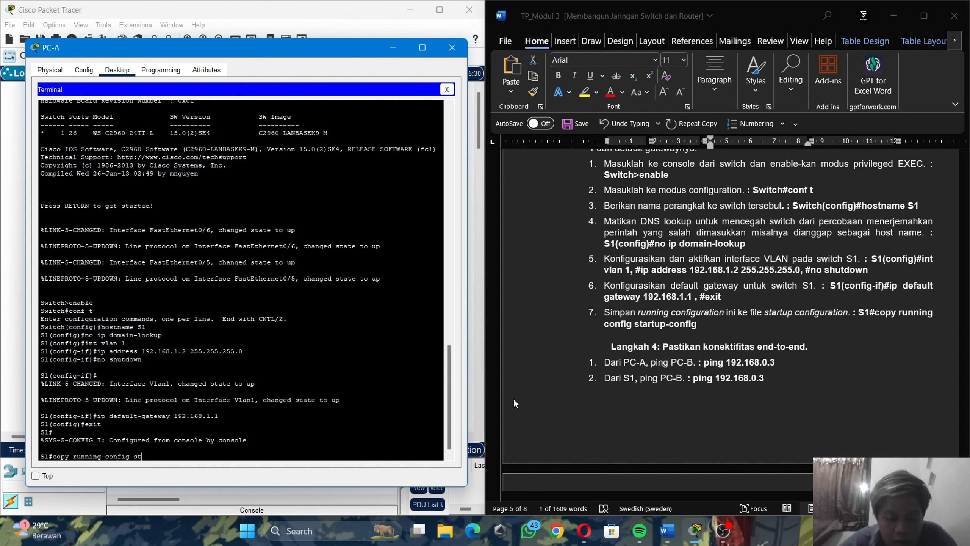
{"action": "type", "text": "artup"}
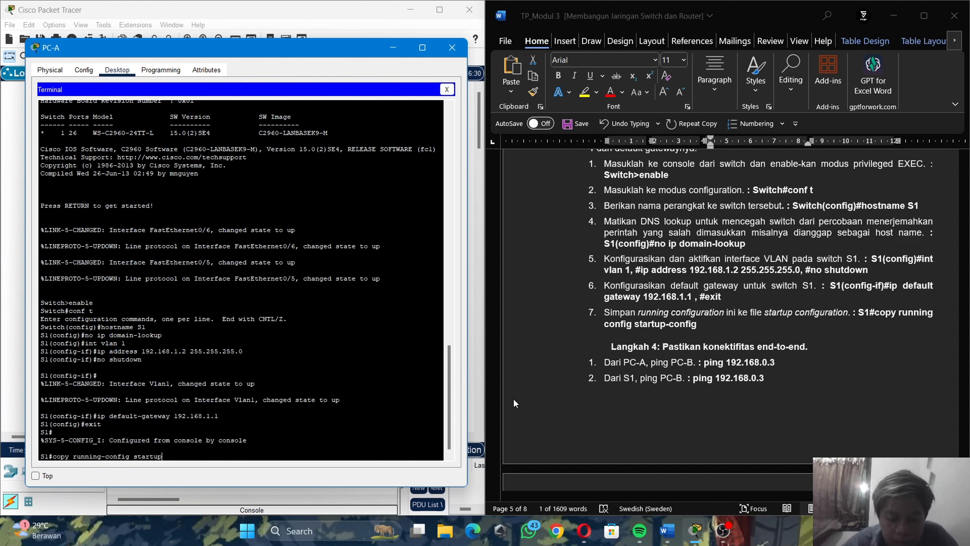
{"action": "type", "text": "-config"}
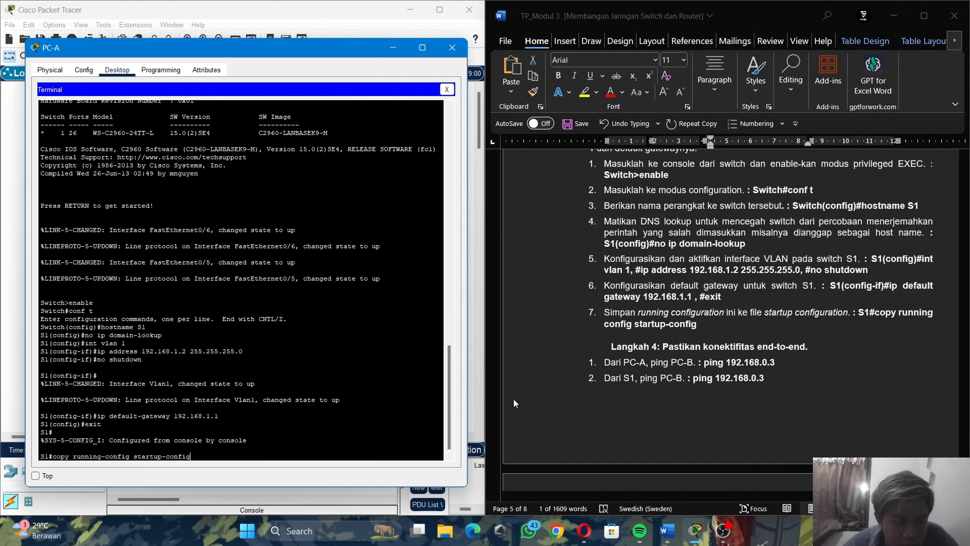
{"action": "key", "text": "Return"}
{"action": "key", "text": "Return"}
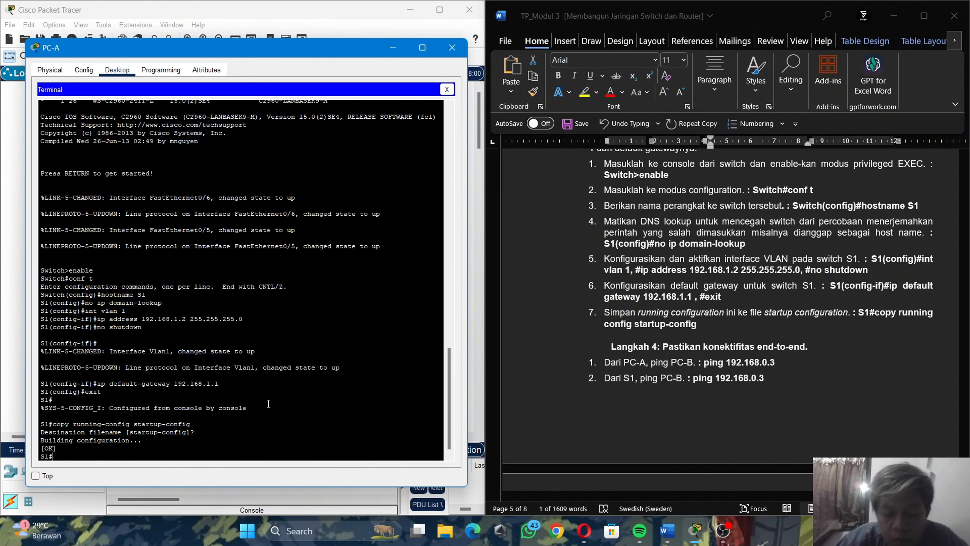
Step: Test connectivity from S1 to PC-B by pinging 192.168.0.3
{"action": "type", "text": "ping"}
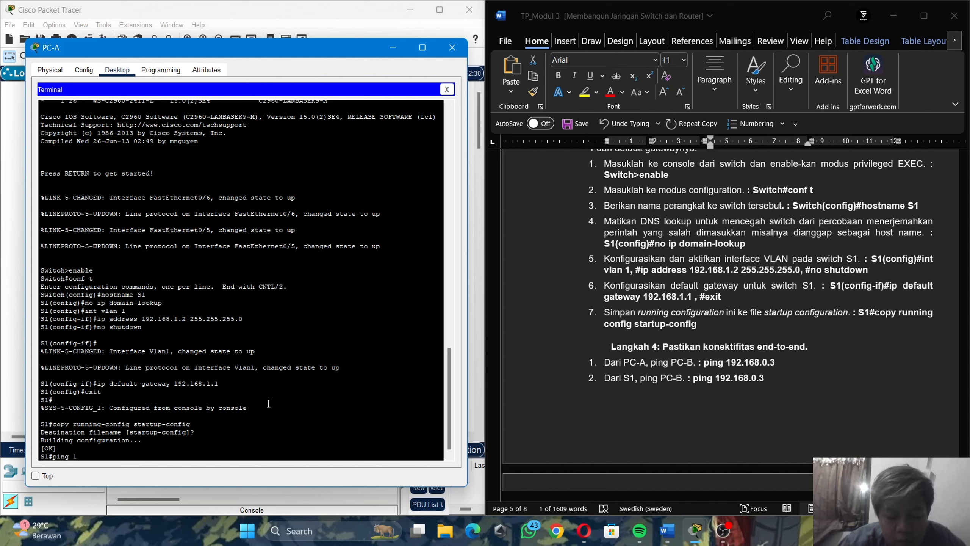
{"action": "type", "text": " 192.168"}
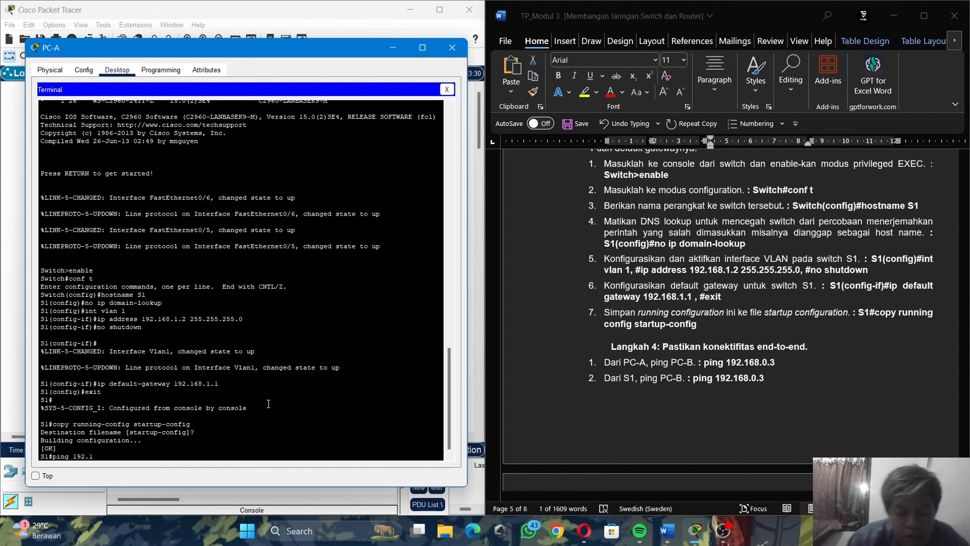
{"action": "type", "text": ".0.3"}
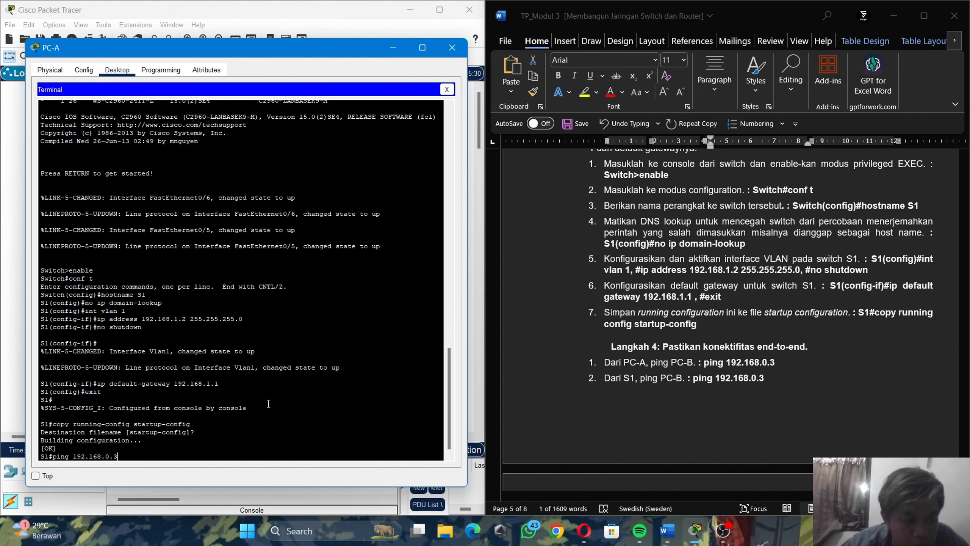
{"action": "key", "text": "Return"}
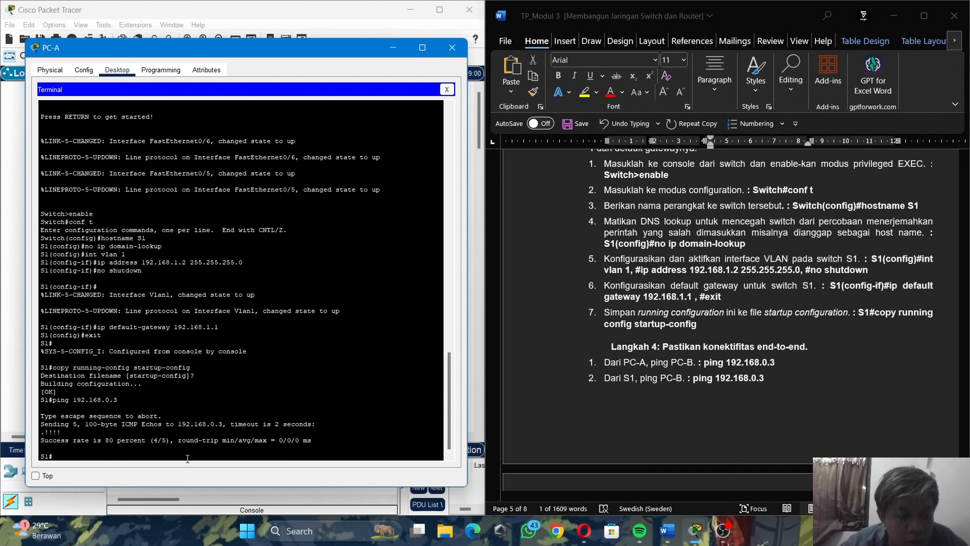
Step: Repeat the ping from S1 to 192.168.0.3 and close PC-A's device window
{"action": "type", "text": "p"}
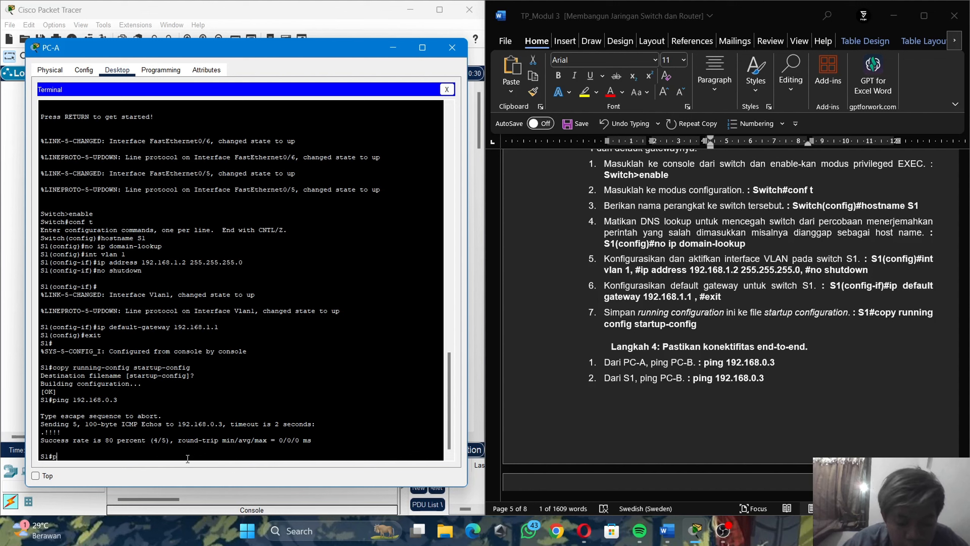
{"action": "type", "text": "ing 1"}
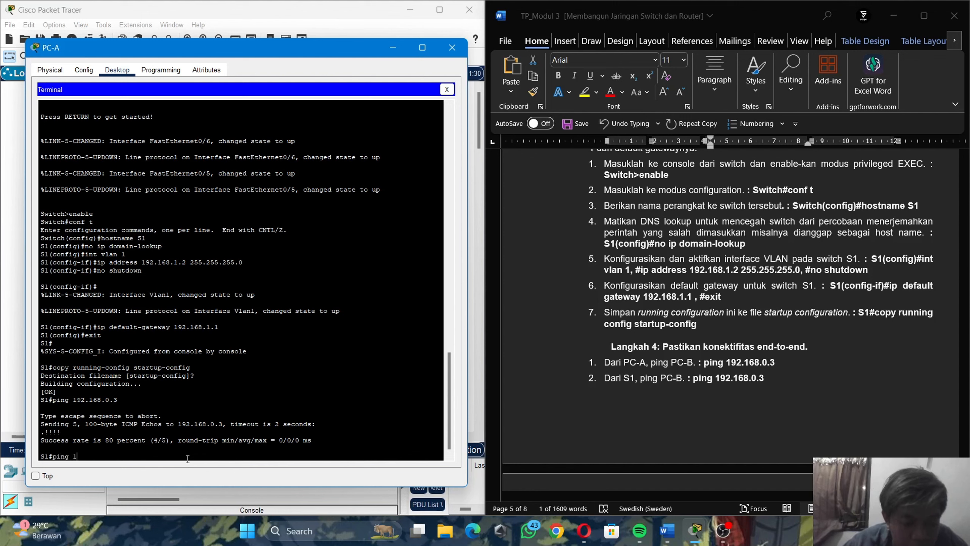
{"action": "type", "text": "92.168"}
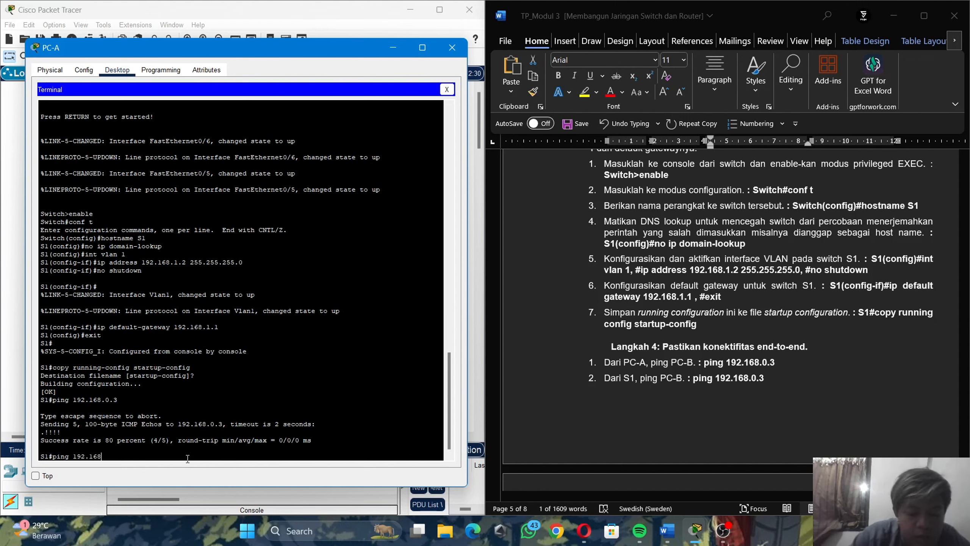
{"action": "type", "text": ".0.3"}
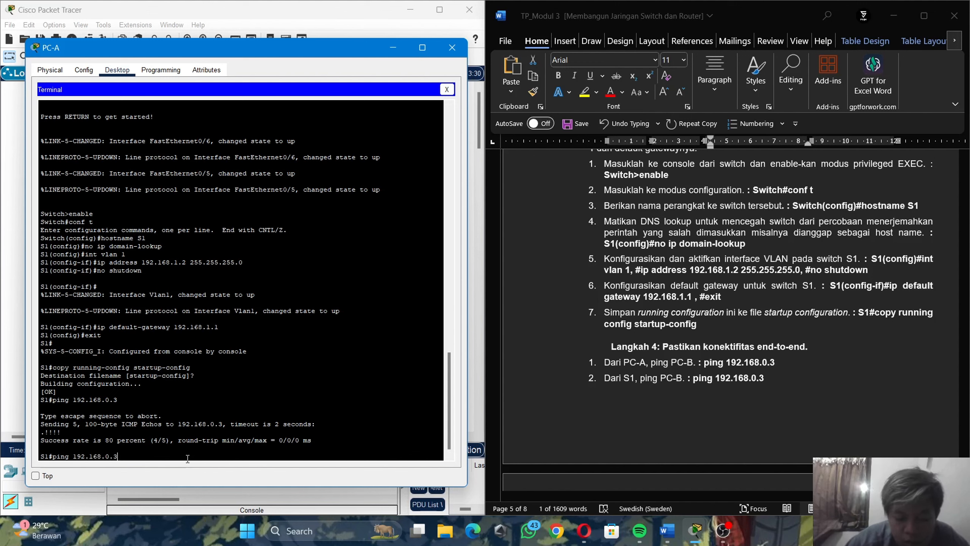
{"action": "key", "text": "Return"}
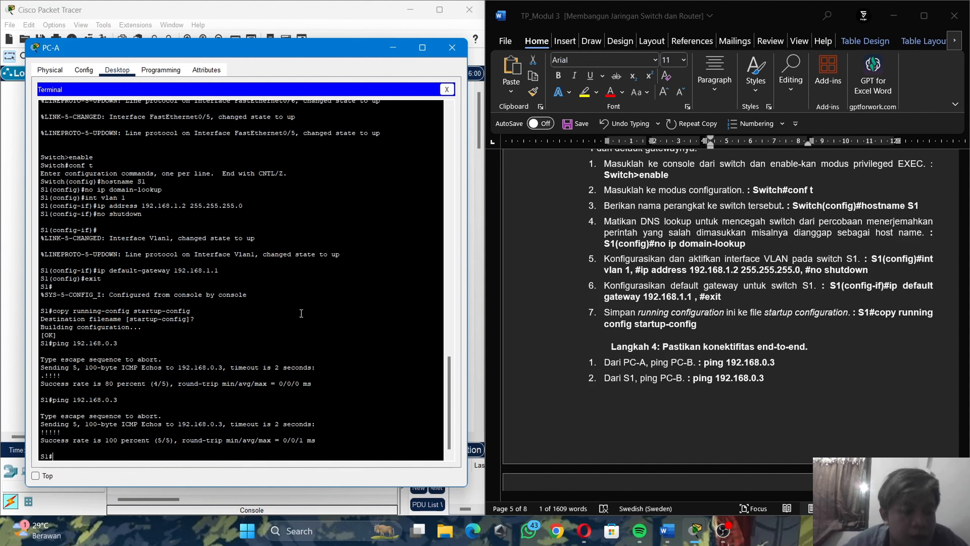
{"action": "left_click", "coordinate": [450, 47]}
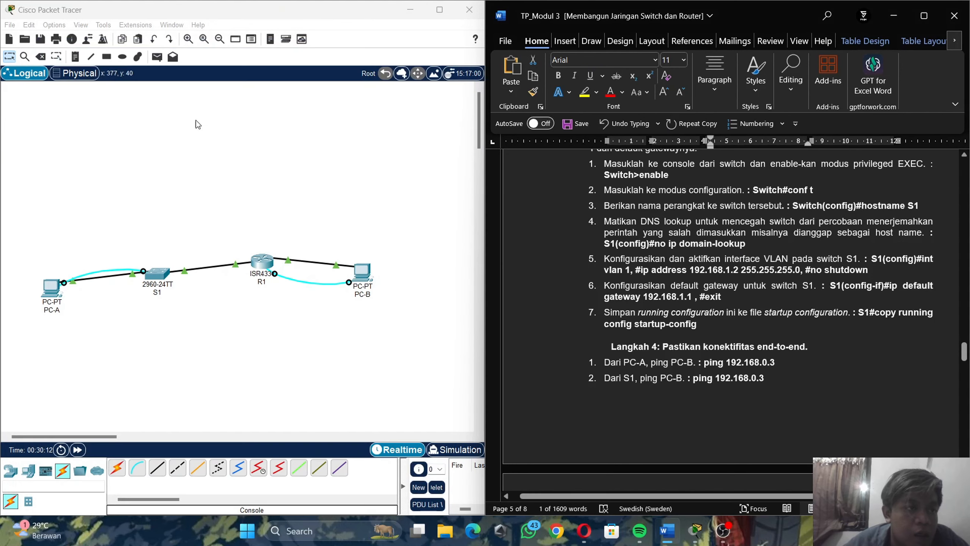
Step: Ping PC-B at 192.168.0.3 from PC-A's Command Prompt, with its window moved clear of the module, and close PC-A
{"action": "left_click", "coordinate": [46, 287]}
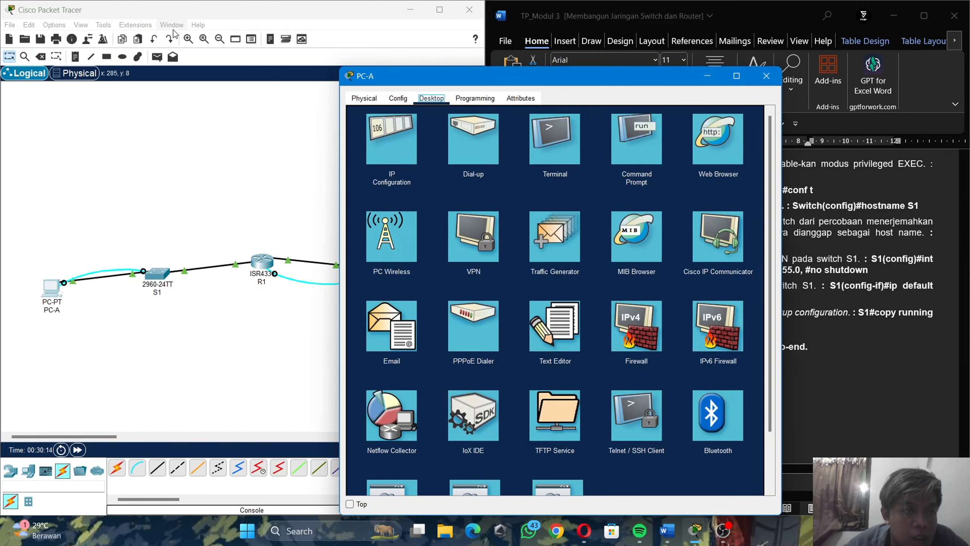
{"action": "left_click", "coordinate": [626, 151]}
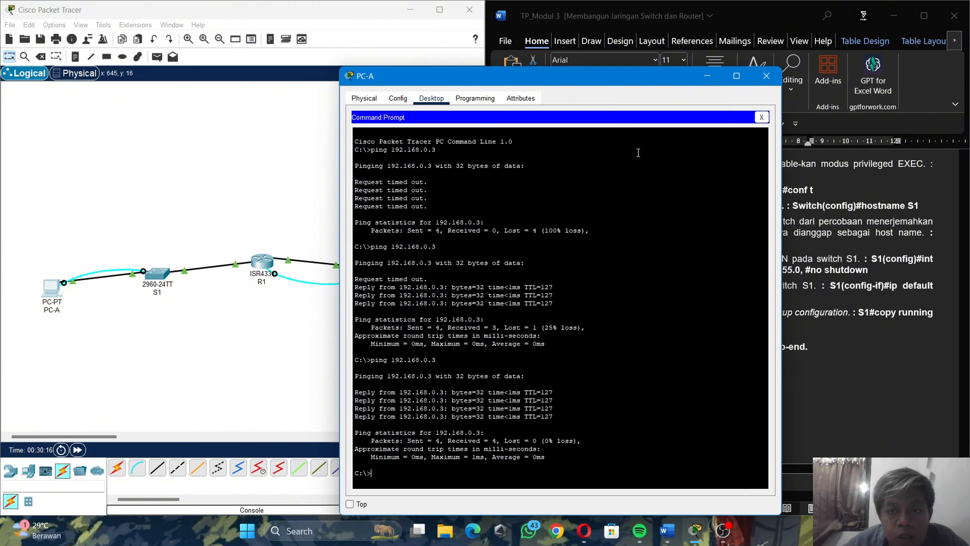
{"action": "left_click_drag", "start_coordinate": [626, 83], "coordinate": [312, 71]}
{"action": "type", "text": "ping"}
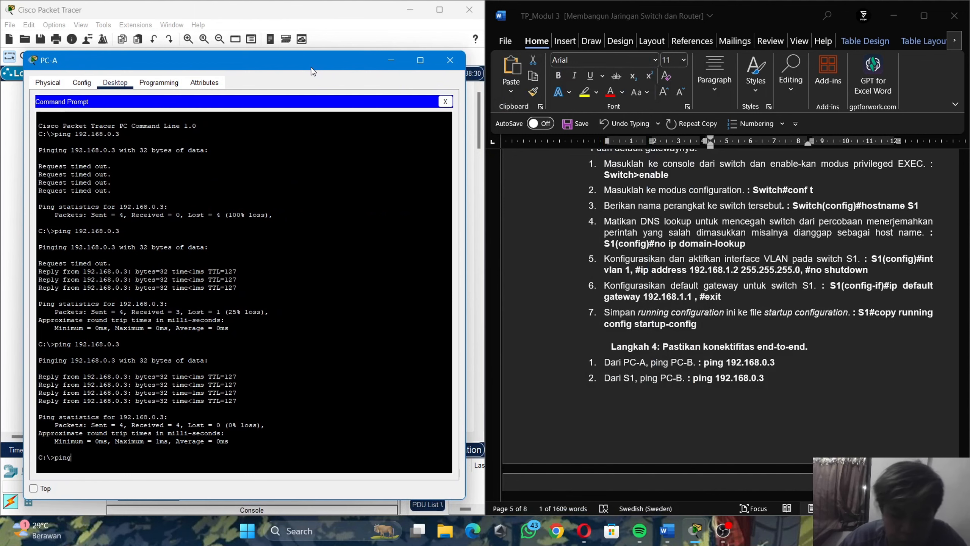
{"action": "type", "text": " 192"}
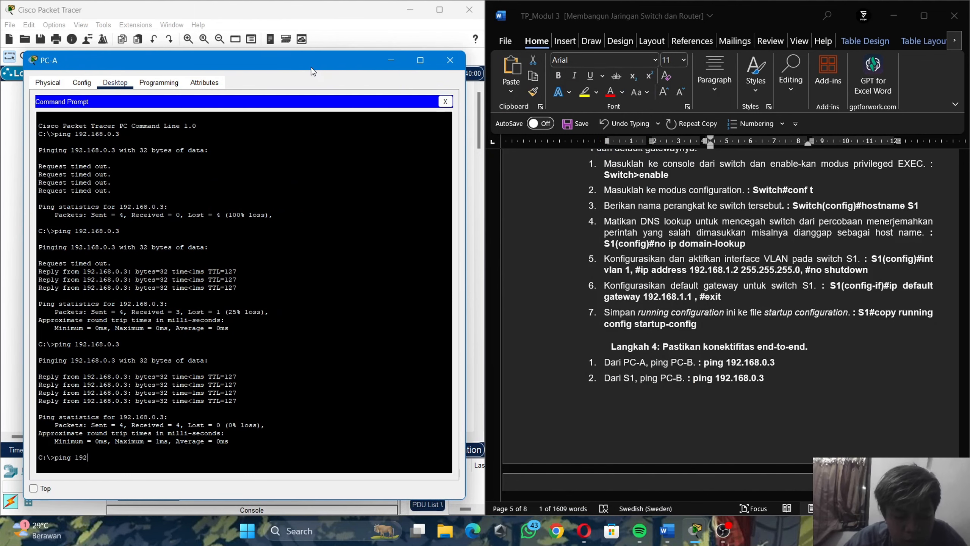
{"action": "type", "text": ".168."}
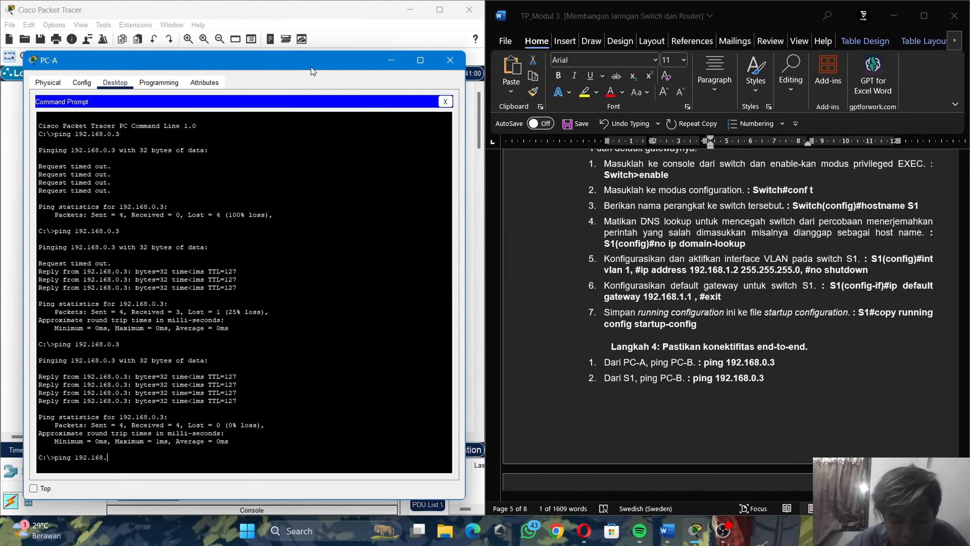
{"action": "type", "text": "0."}
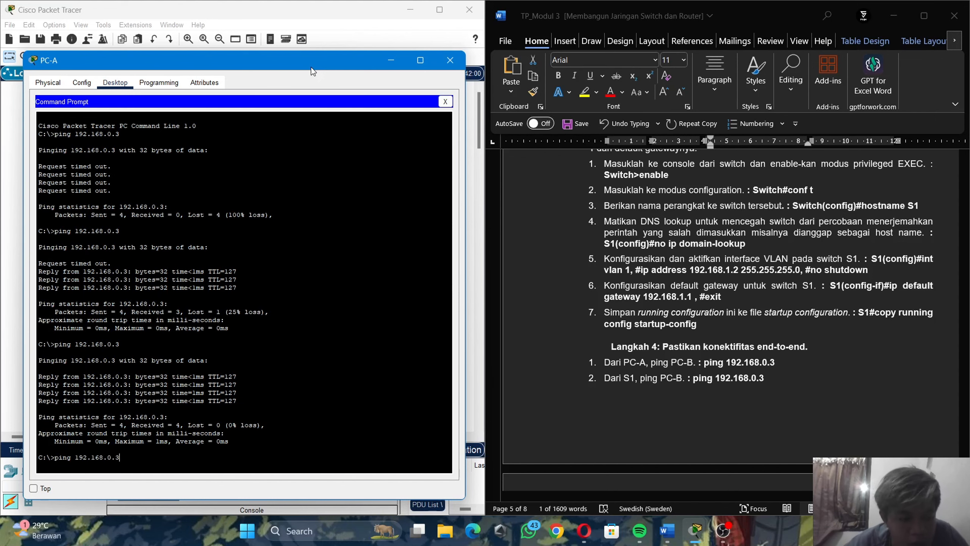
{"action": "type", "text": "3"}
{"action": "key", "text": "Return"}
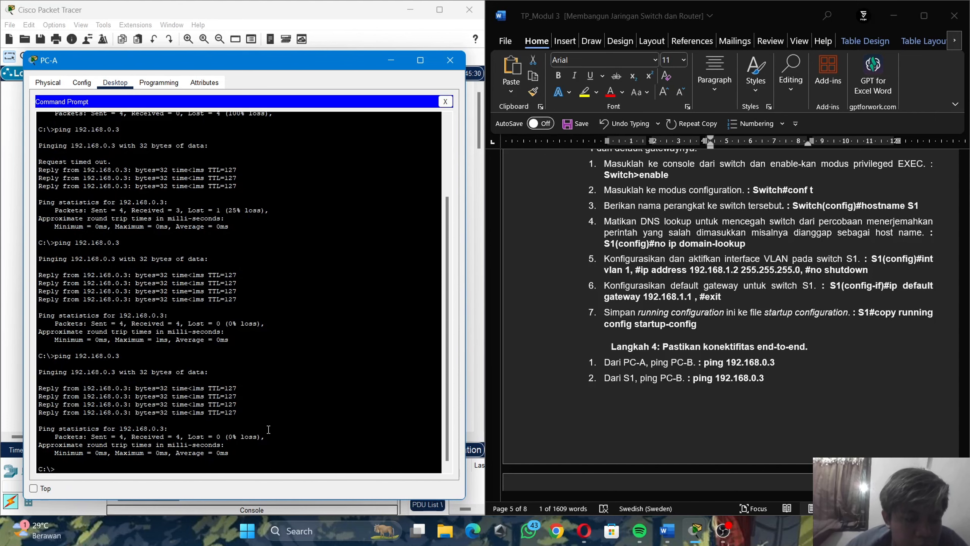
{"action": "left_click", "coordinate": [447, 59]}
Step: Continue to the module's Latihan 3 section and open PC-B's Terminal with the default port settings to reach R1's console
{"action": "scroll", "coordinate": [644, 276], "scroll_direction": "down", "scroll_amount": 6}
{"action": "scroll", "coordinate": [645, 277], "scroll_direction": "down", "scroll_amount": 3}
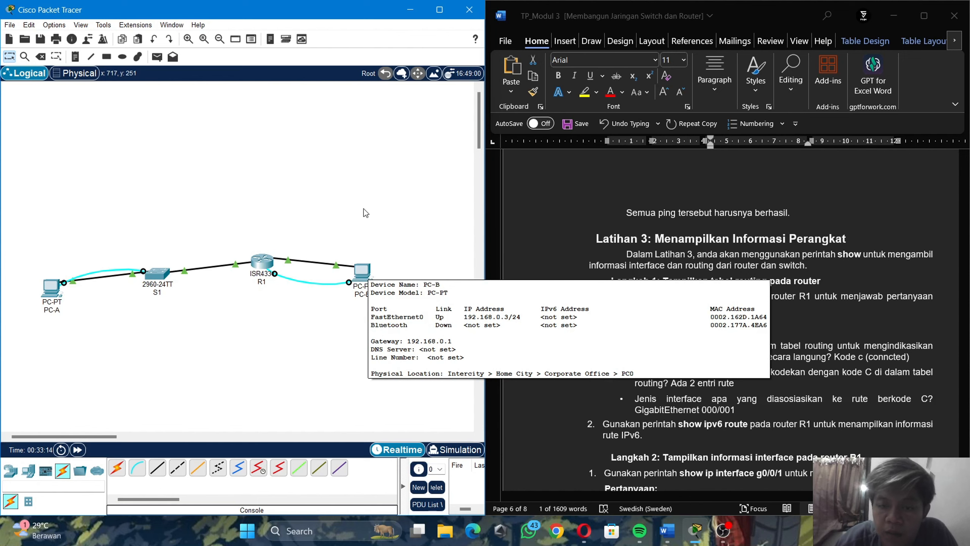
{"action": "left_click", "coordinate": [369, 270]}
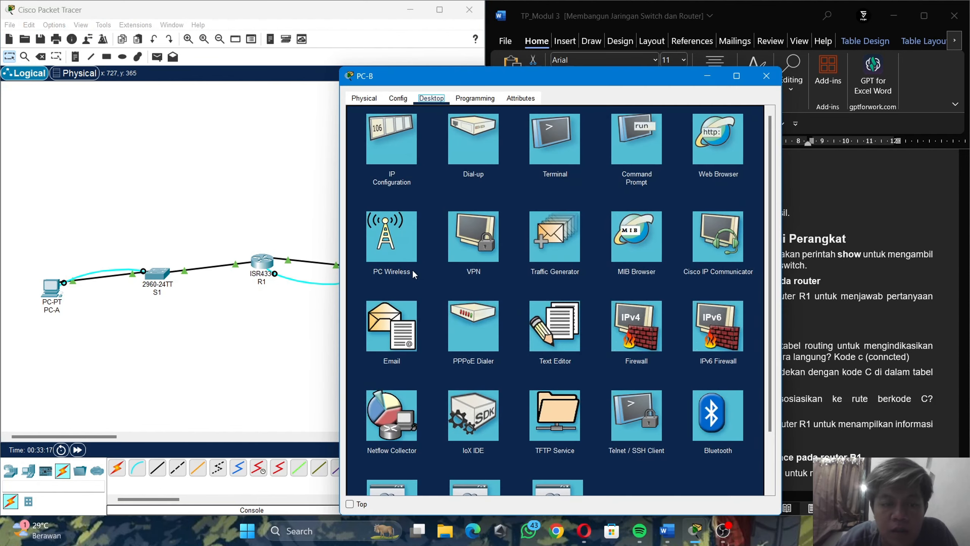
{"action": "left_click", "coordinate": [556, 139]}
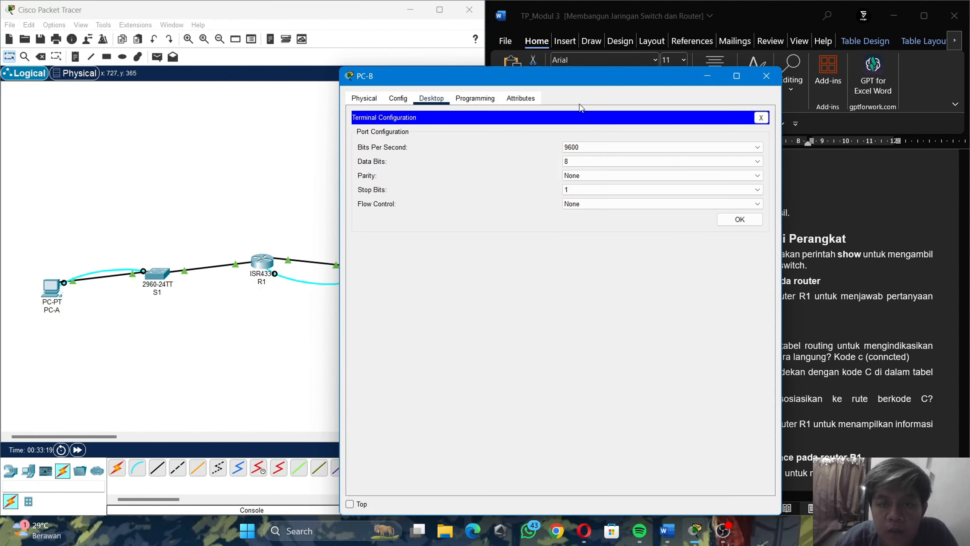
{"action": "left_click", "coordinate": [739, 219]}
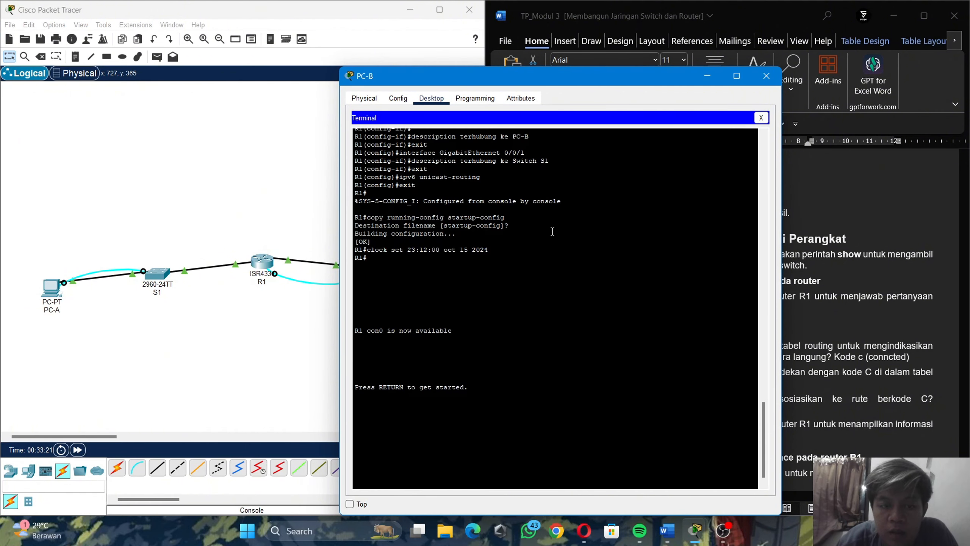
Step: Start the R1 console session and log in by entering the console password at the User Access Verification prompt
{"action": "key", "text": "Return"}
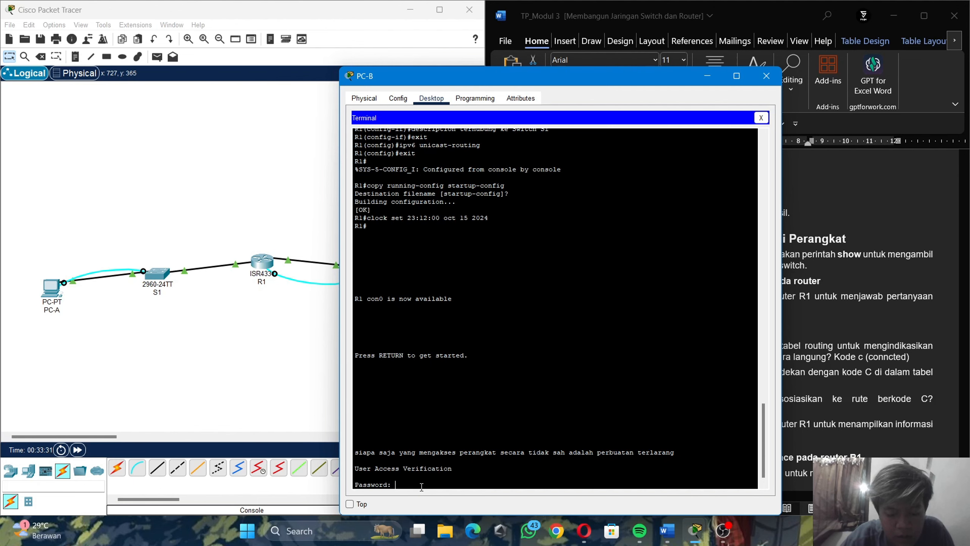
{"action": "key", "text": "Return"}
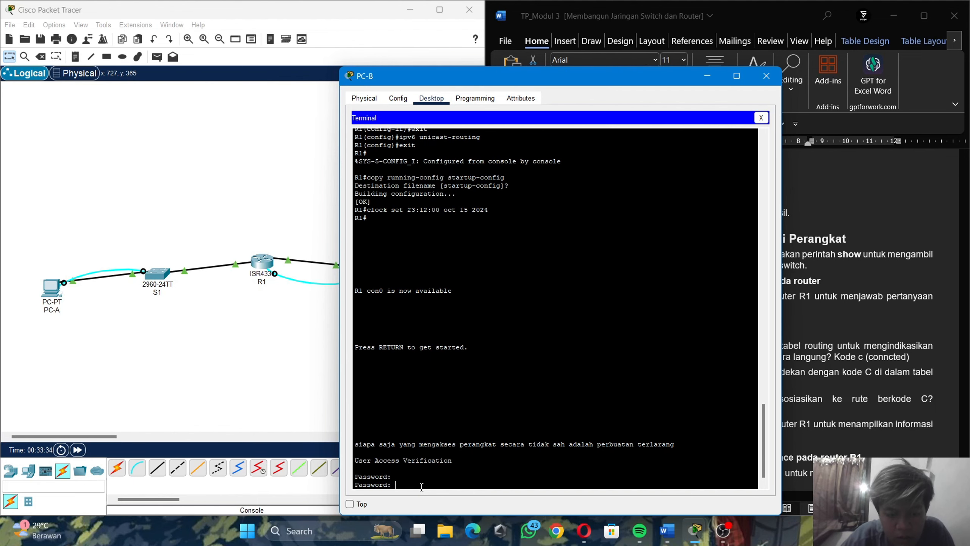
{"action": "key", "text": "Return"}
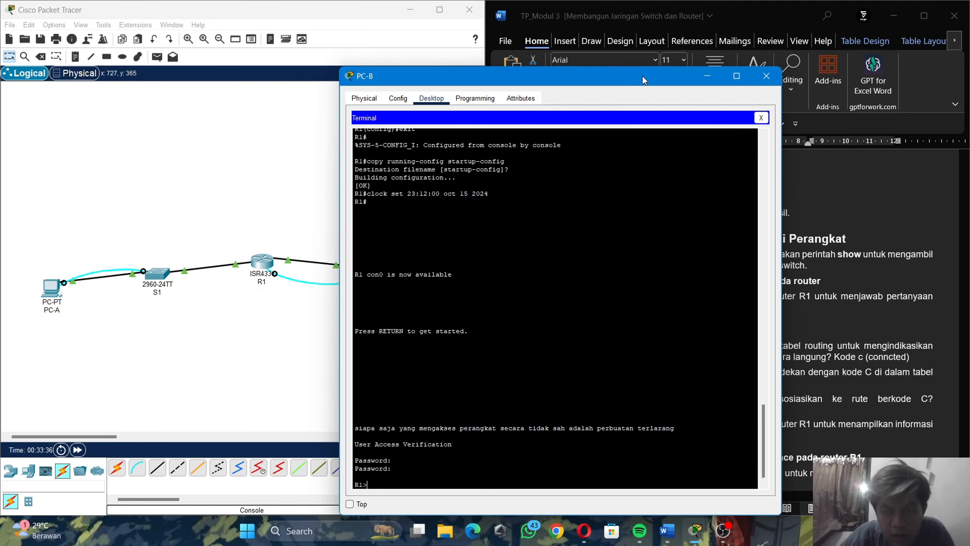
Step: Display R1's IPv4 routing table with show ip route, with PC-B's window moved clear of the module
{"action": "left_click_drag", "start_coordinate": [642, 76], "coordinate": [316, 61]}
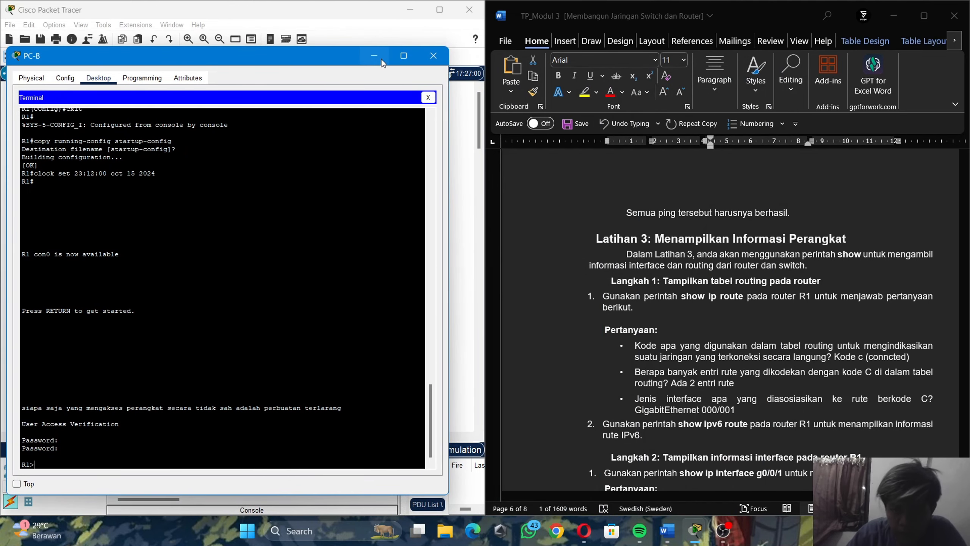
{"action": "type", "text": "show "}
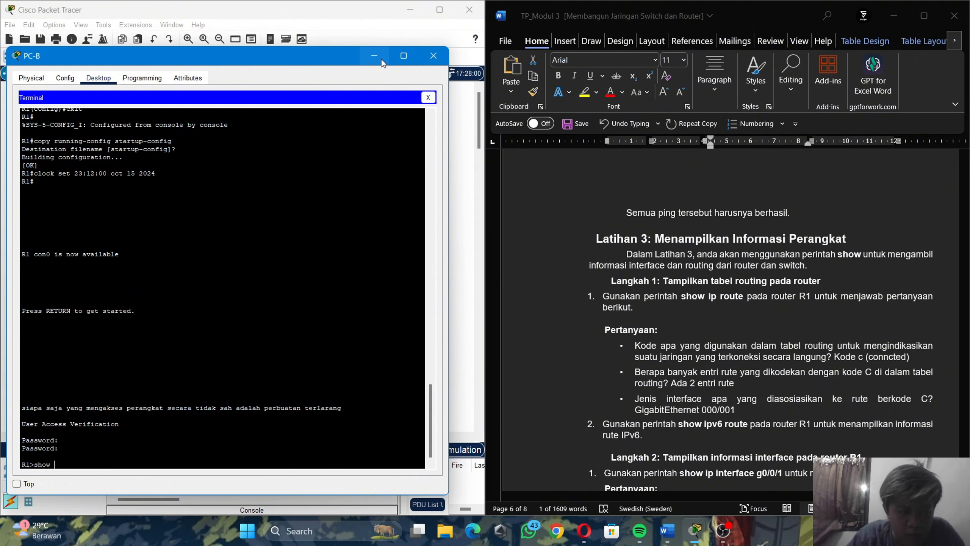
{"action": "type", "text": "ip route"}
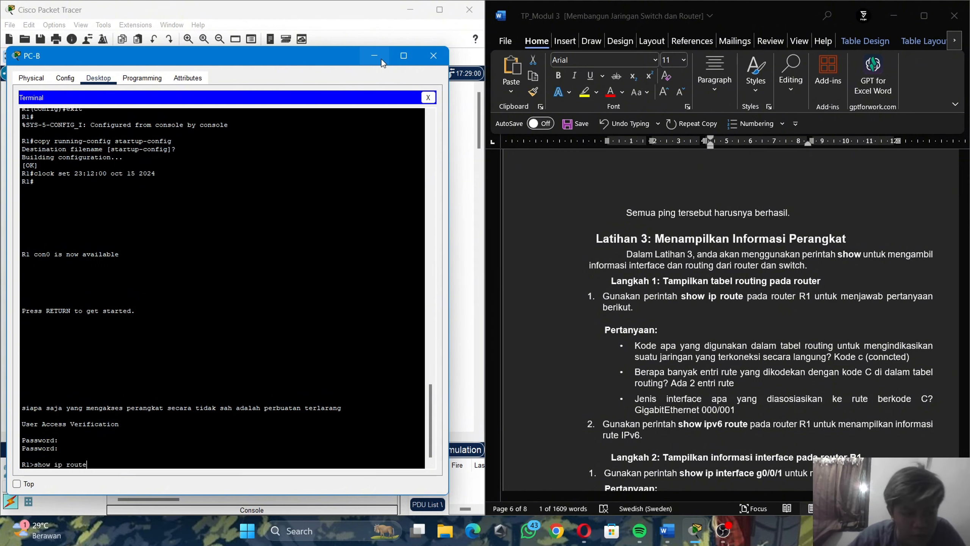
{"action": "key", "text": "Return"}
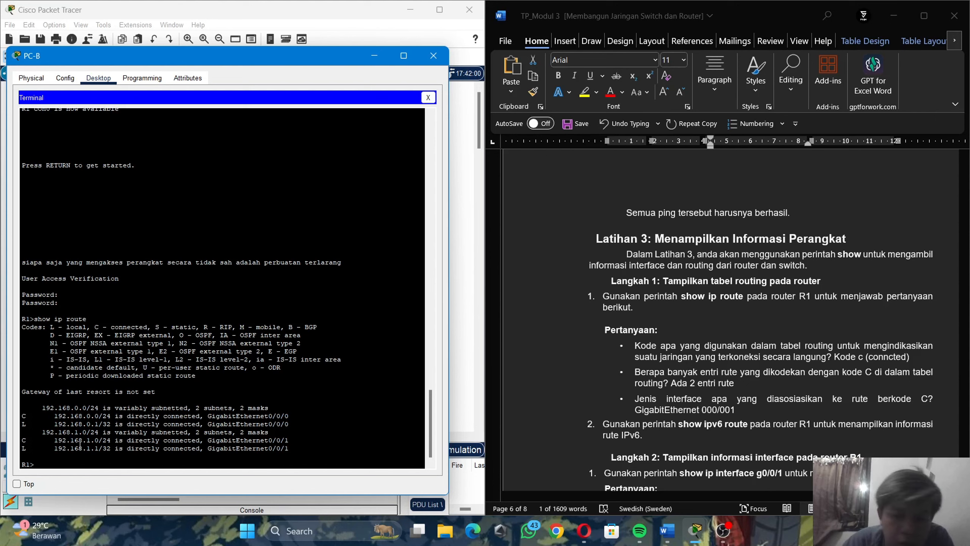
Step: Display R1's IPv6 routing table by running show ipv6 route, as the module's next instruction asks
{"action": "scroll", "coordinate": [692, 412], "scroll_direction": "down", "scroll_amount": 2}
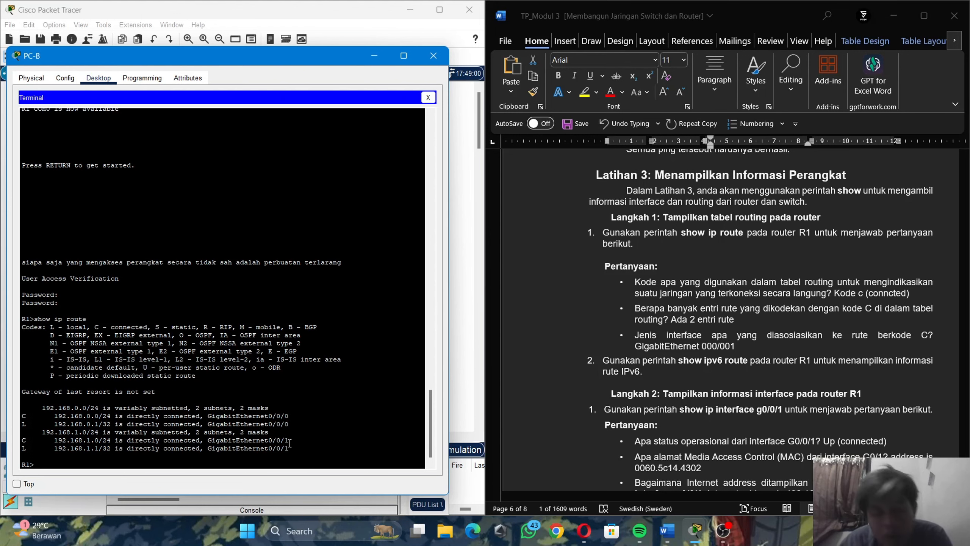
{"action": "left_click", "coordinate": [168, 458]}
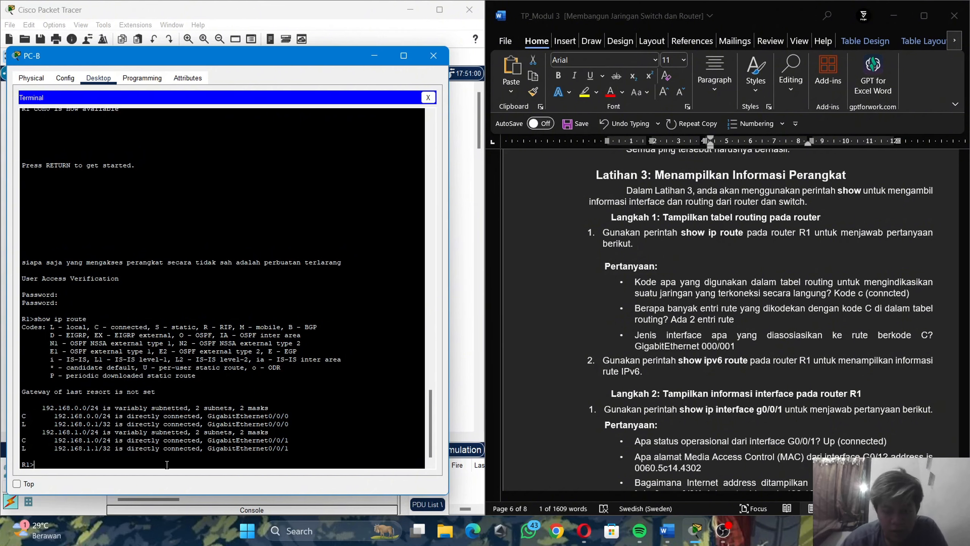
{"action": "type", "text": "show ip"}
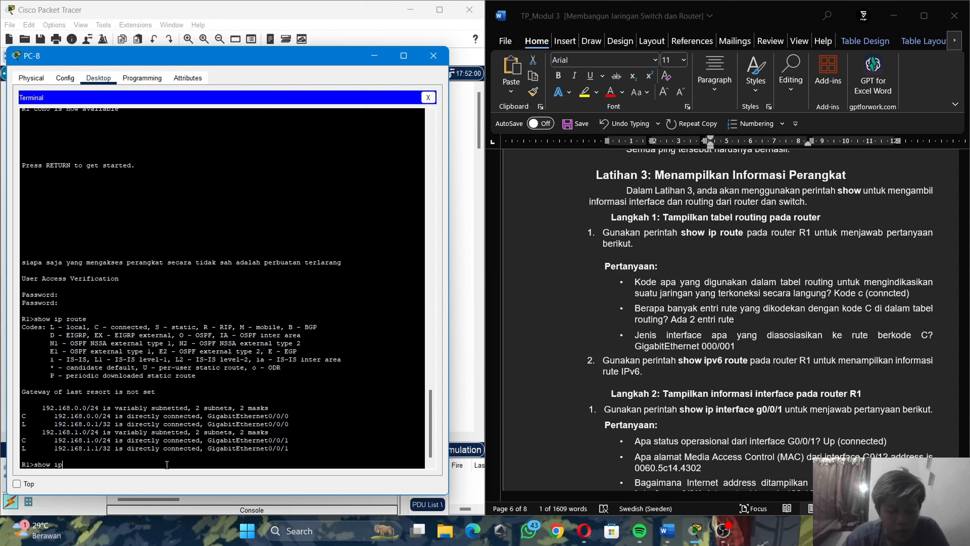
{"action": "type", "text": "v6 route"}
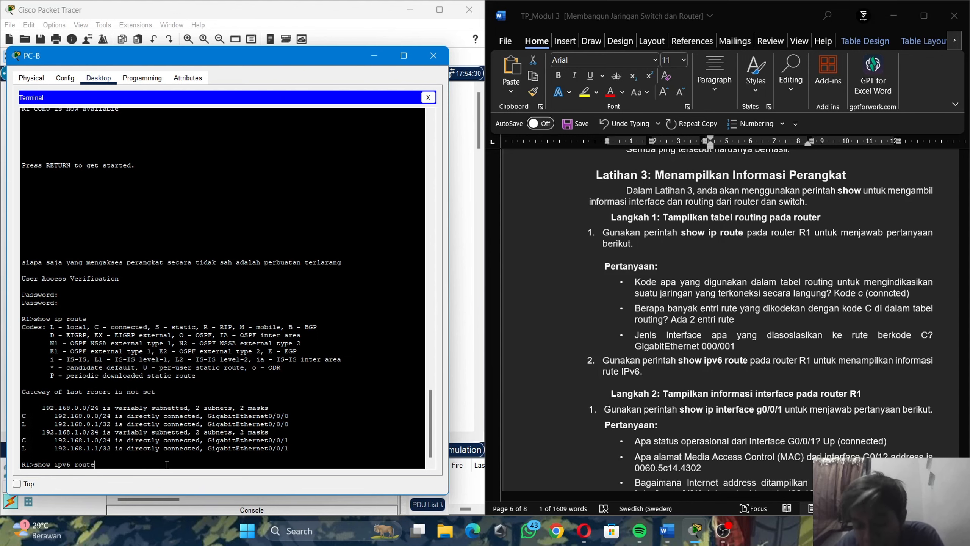
{"action": "key", "text": "Return"}
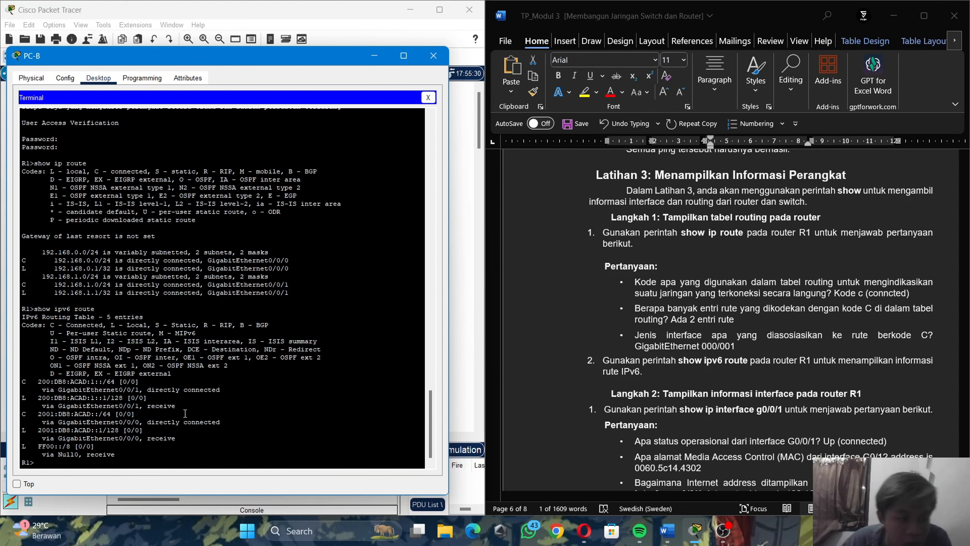
Step: Continue to the module's Langkah 2 and run show ip interface g0/0/1 on R1
{"action": "scroll", "coordinate": [700, 433], "scroll_direction": "down", "scroll_amount": 4}
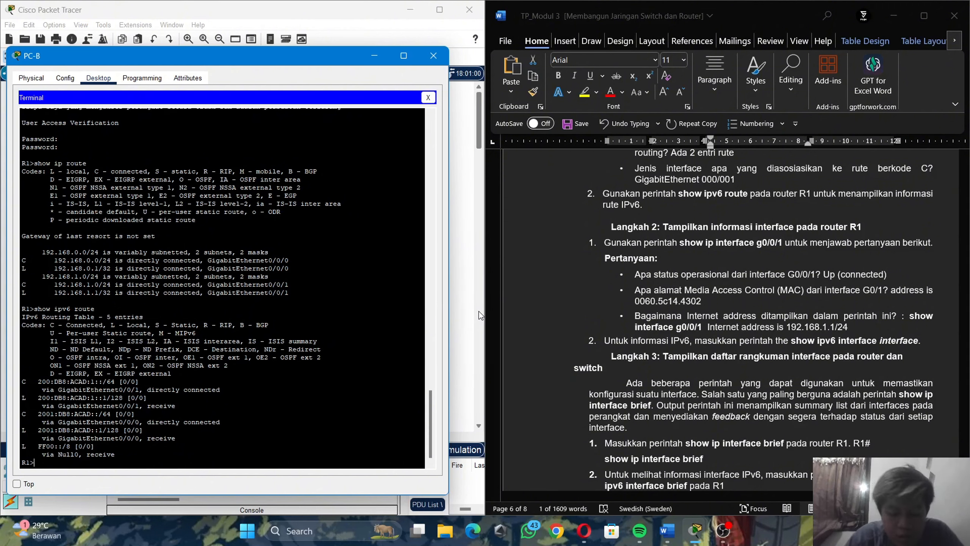
{"action": "type", "text": "so"}
{"action": "type", "text": "how ip"}
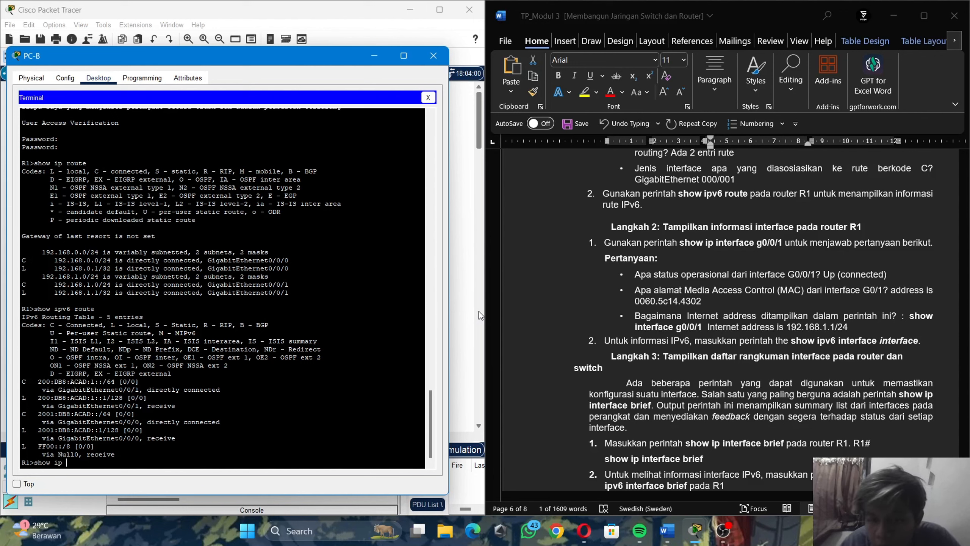
{"action": "type", "text": "in"}
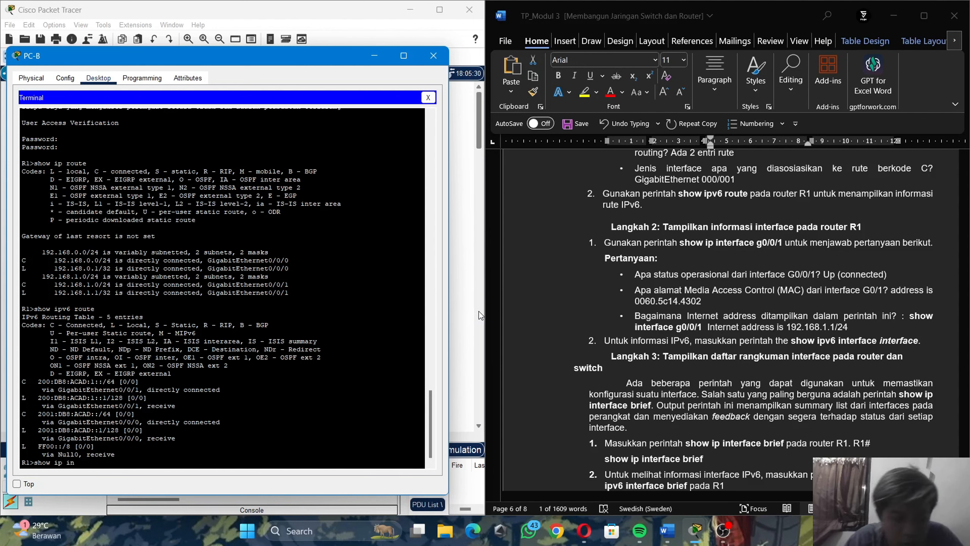
{"action": "type", "text": "terface"}
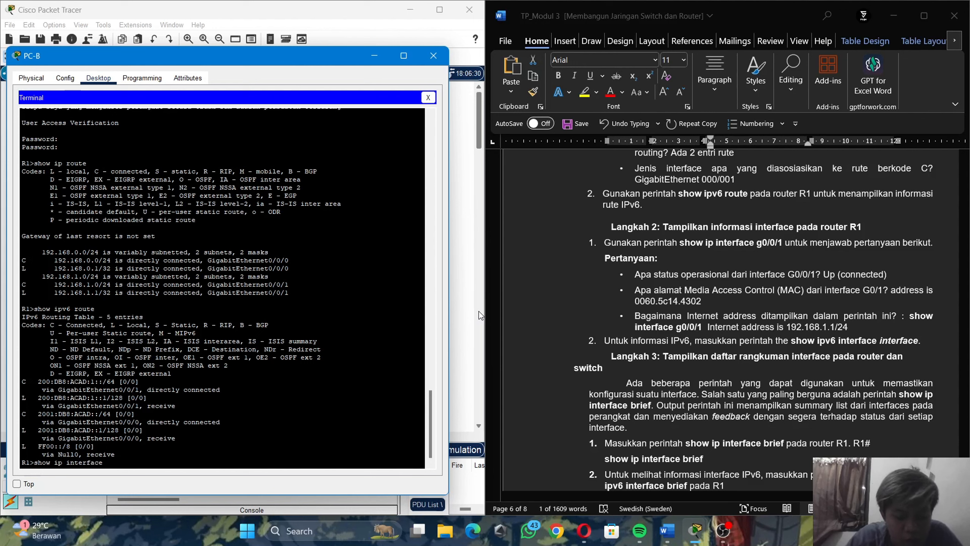
{"action": "type", "text": " 0/0/0"}
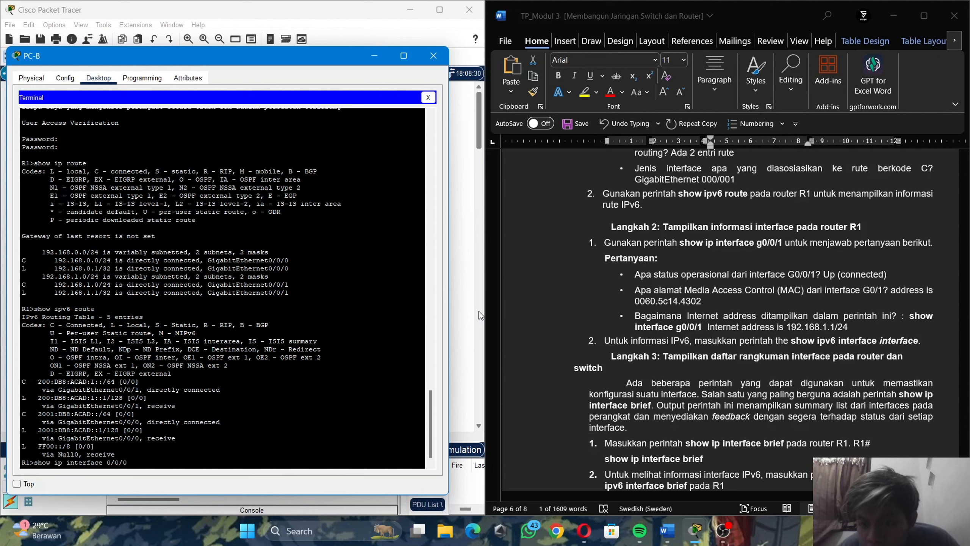
{"action": "key", "text": "BackSpace"}
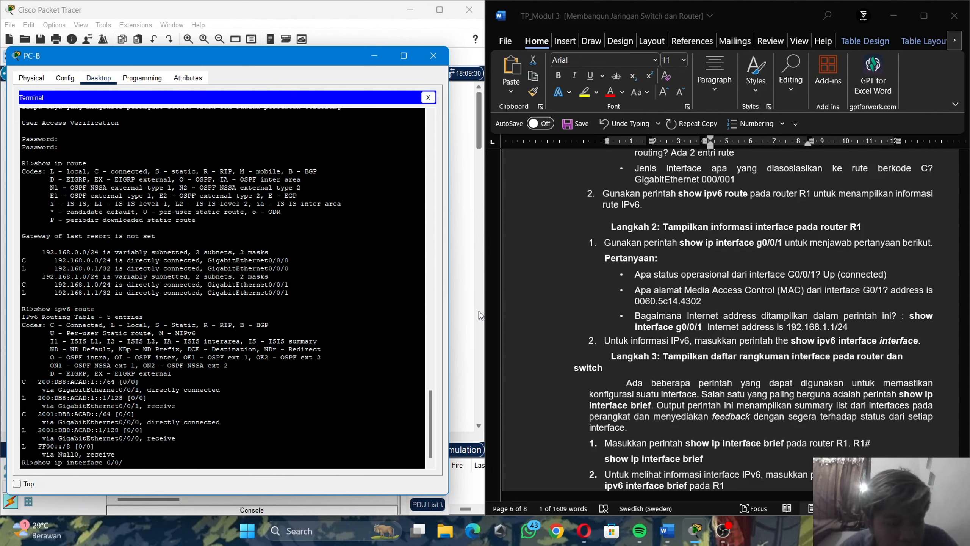
{"action": "type", "text": "g"}
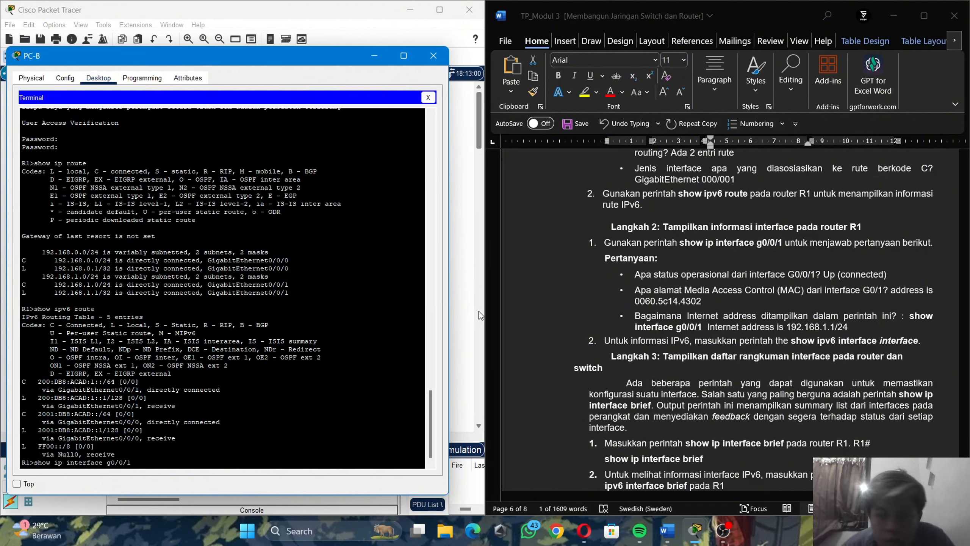
{"action": "key", "text": "Return"}
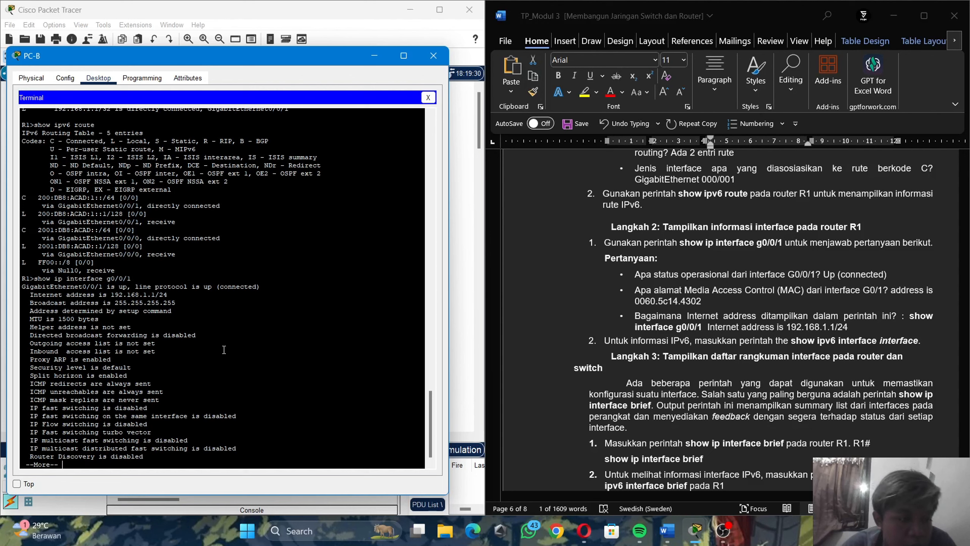
Step: Examine the operational status and Internet address of g0/0/1 in the output, and end the paged listing
{"action": "scroll", "coordinate": [224, 349], "scroll_direction": "up", "scroll_amount": 3}
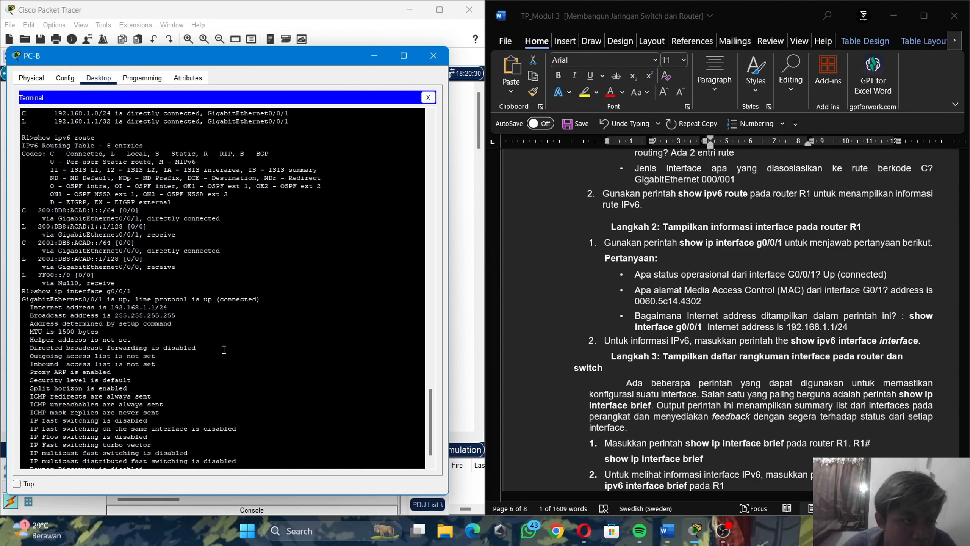
{"action": "scroll", "coordinate": [224, 350], "scroll_direction": "down", "scroll_amount": 3}
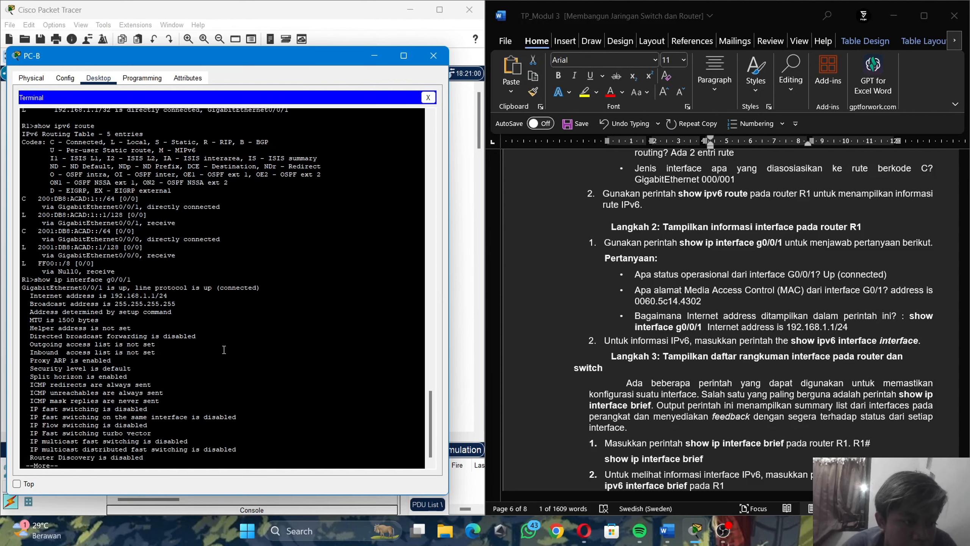
{"action": "double_click", "coordinate": [207, 283]}
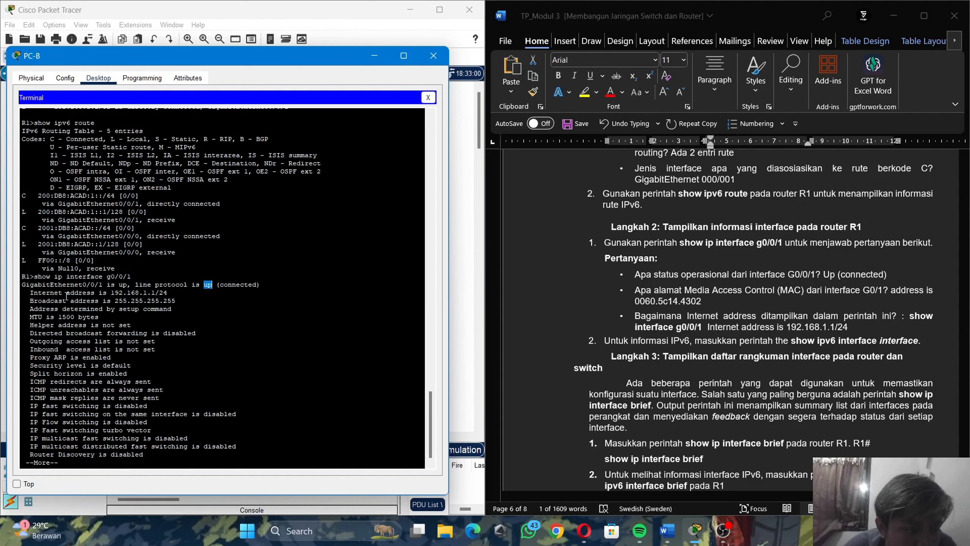
{"action": "left_click", "coordinate": [58, 304]}
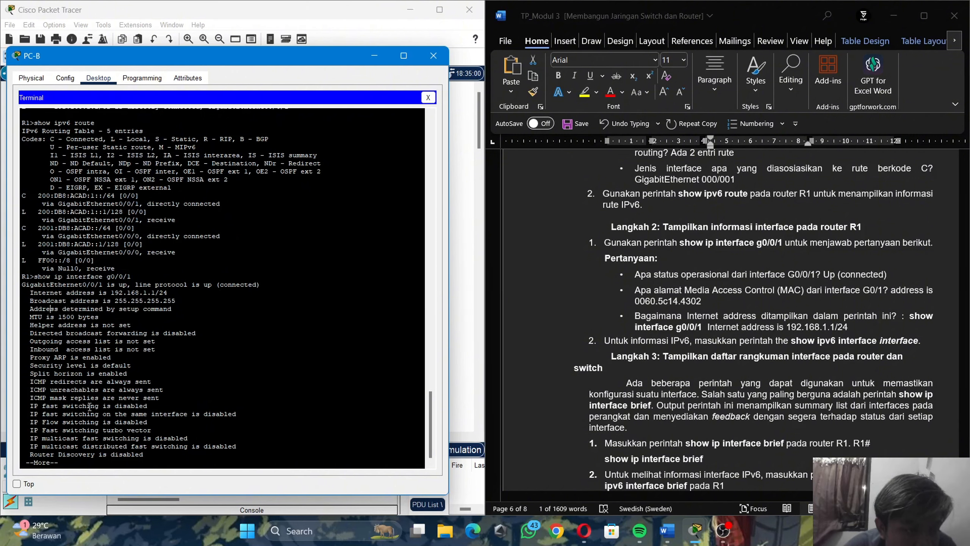
{"action": "scroll", "coordinate": [90, 407], "scroll_direction": "up", "scroll_amount": 1}
{"action": "scroll", "coordinate": [90, 406], "scroll_direction": "down", "scroll_amount": 1}
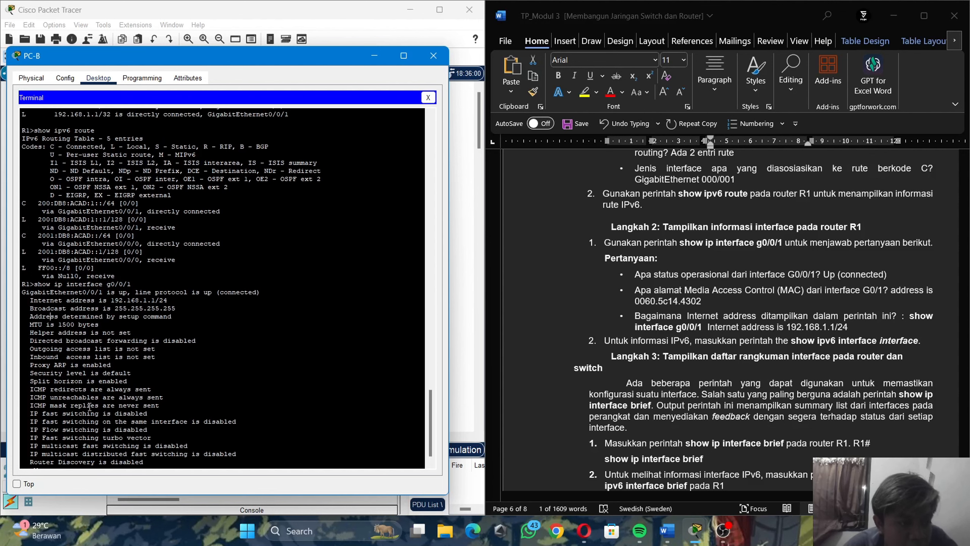
{"action": "key", "text": "ctrl+c"}
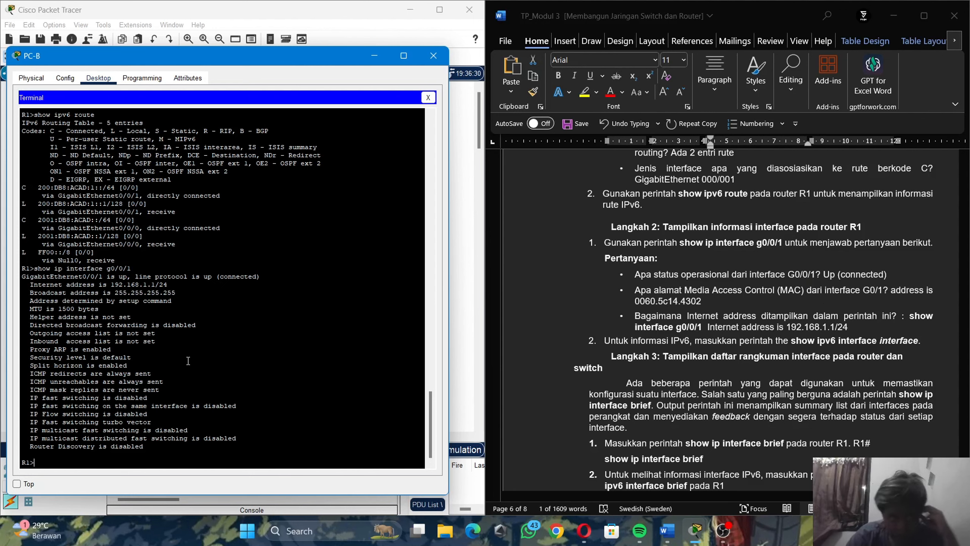
{"action": "left_click_drag", "start_coordinate": [32, 284], "coordinate": [128, 283]}
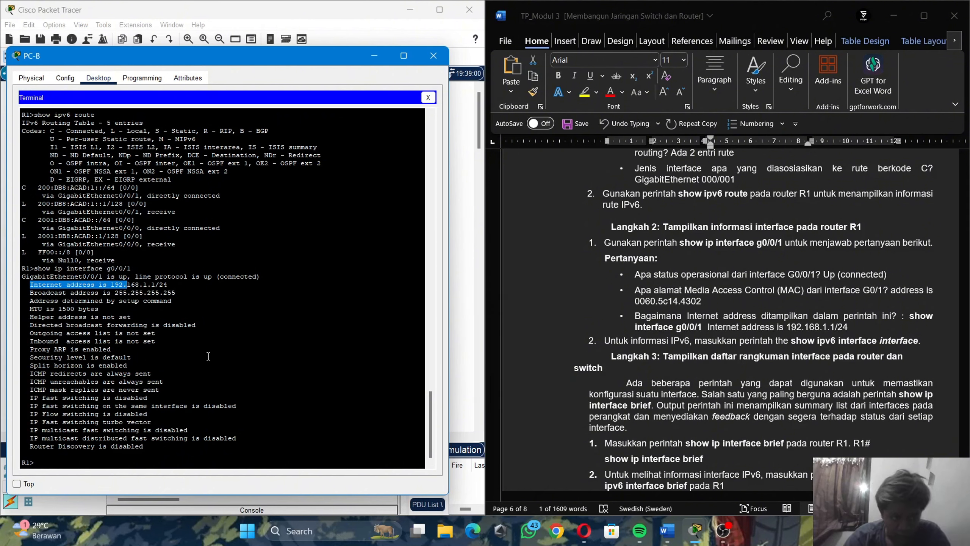
{"action": "left_click", "coordinate": [189, 414]}
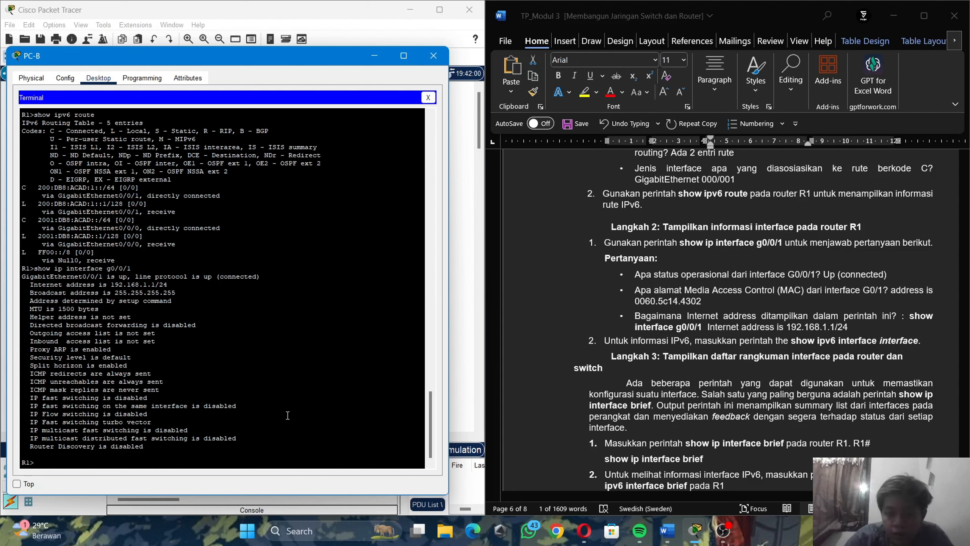
Step: Run show interface g0/0/1 on R1, page to the end of its output and highlight the Internet address
{"action": "type", "text": "show in"}
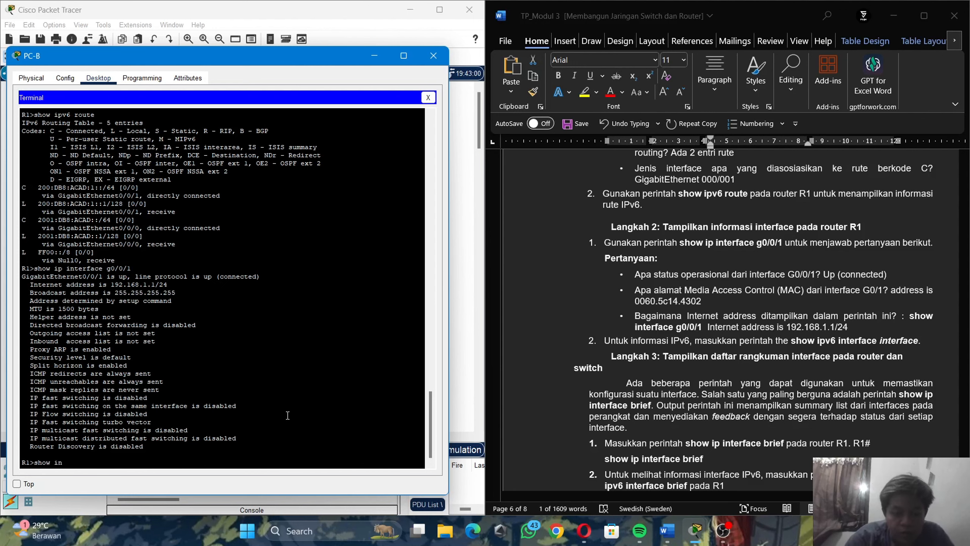
{"action": "type", "text": "terface"}
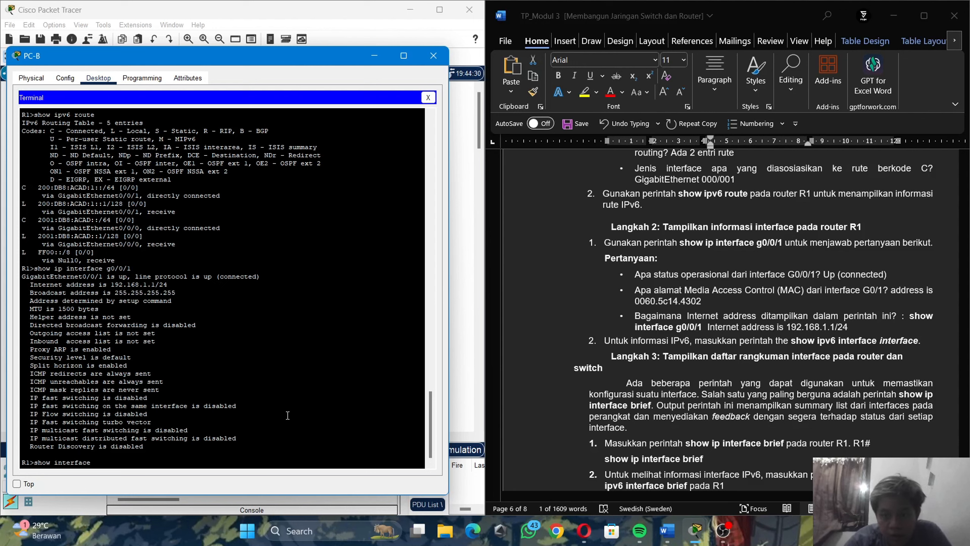
{"action": "type", "text": " G"}
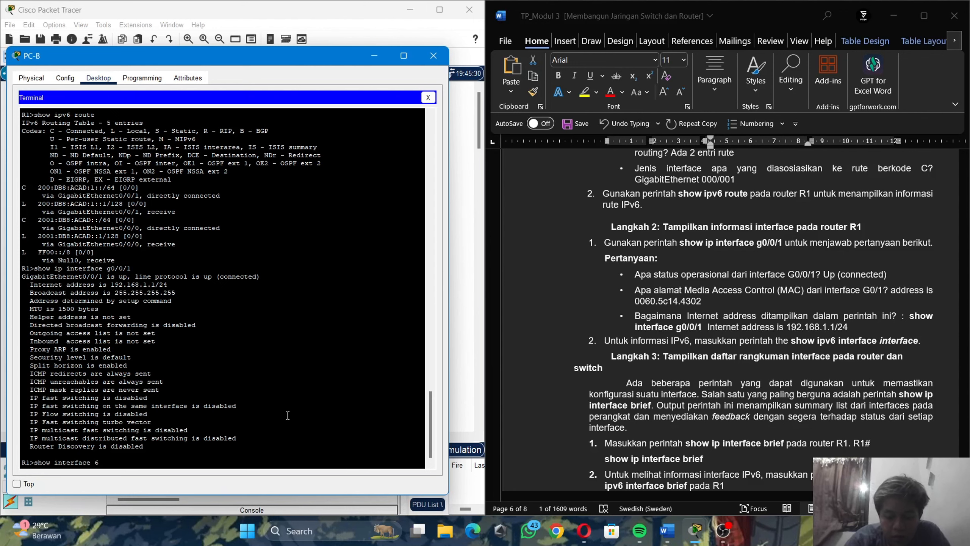
{"action": "type", "text": "0/0/1"}
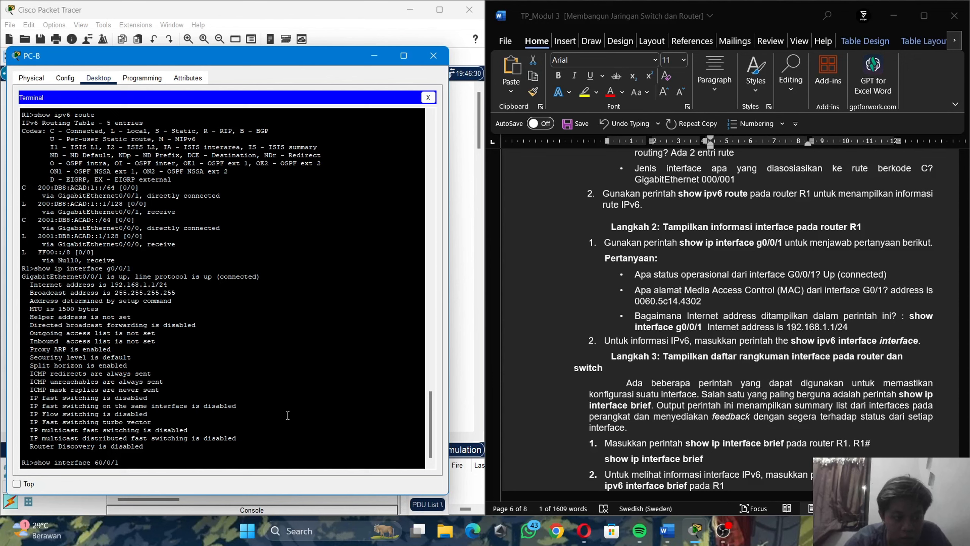
{"action": "key", "text": "Left"}
{"action": "key", "text": "Left"}
{"action": "key", "text": "Left"}
{"action": "key", "text": "Left"}
{"action": "key", "text": "Left"}
{"action": "key", "text": "BackSpace"}
{"action": "type", "text": "g"}
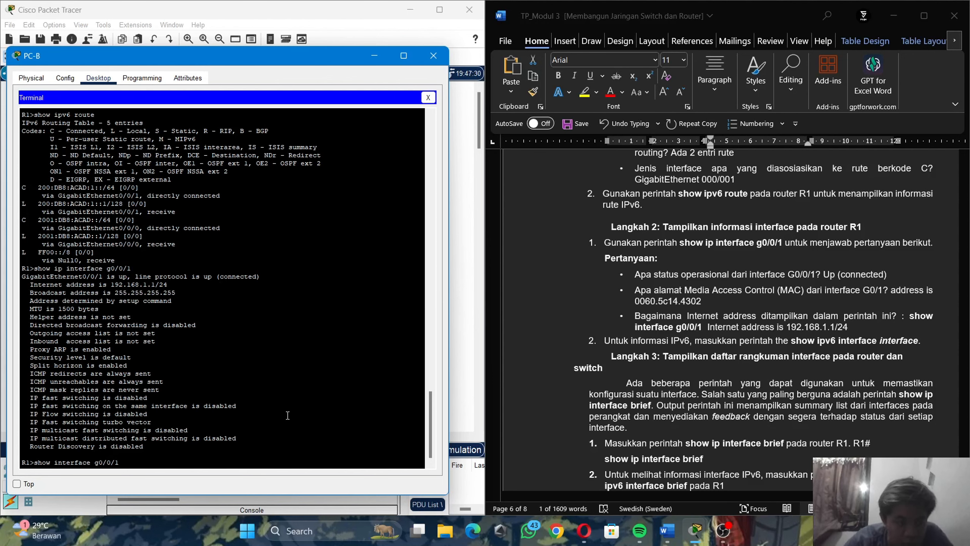
{"action": "key", "text": "Return"}
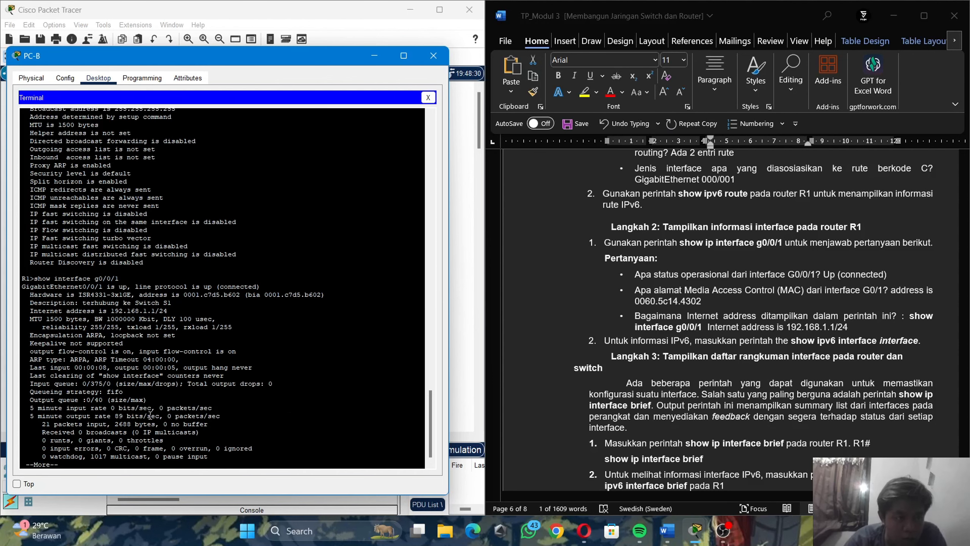
{"action": "key", "text": "space"}
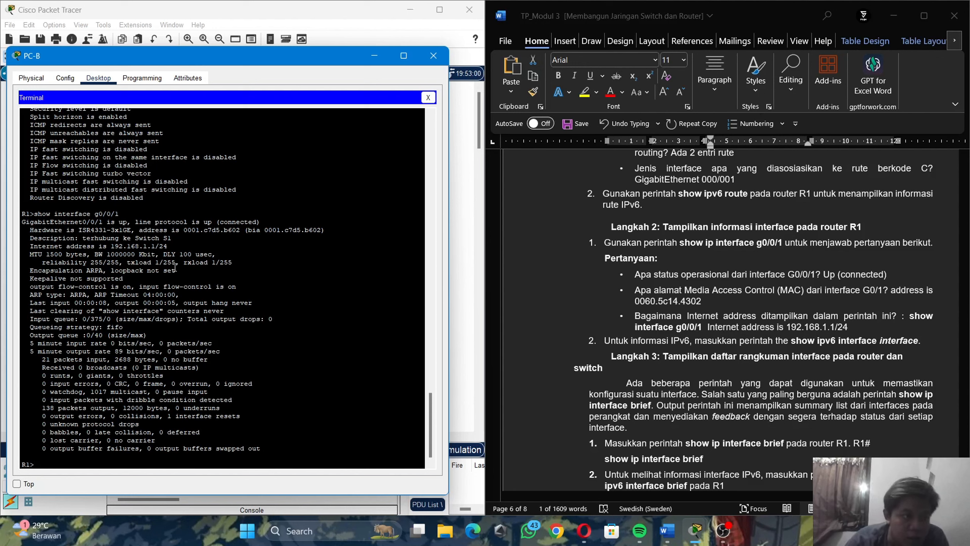
{"action": "left_click_drag", "start_coordinate": [71, 245], "coordinate": [177, 247]}
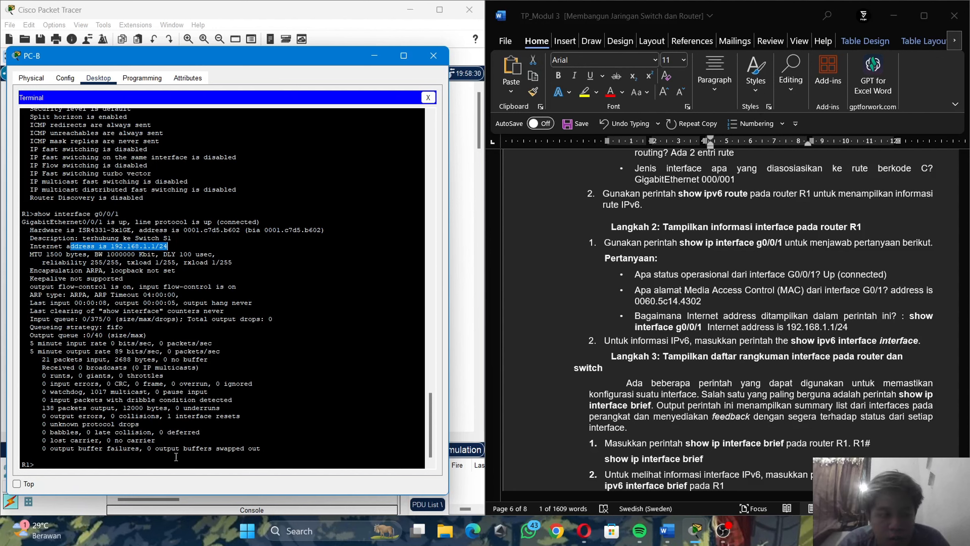
Step: Run show ipv6 interface on R1 to display its IPv6 interface information, as the module's Langkah 2 asks
{"action": "left_click", "coordinate": [163, 461]}
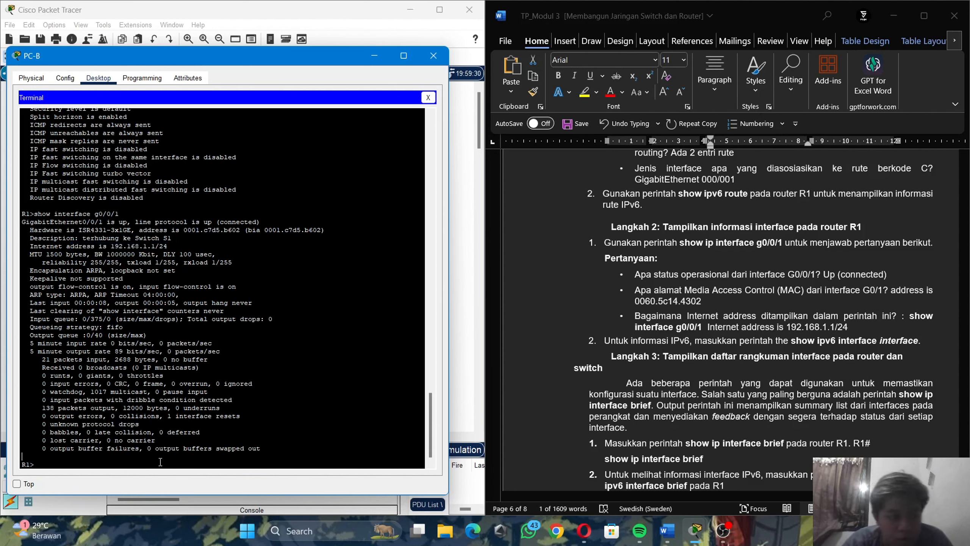
{"action": "type", "text": "show"}
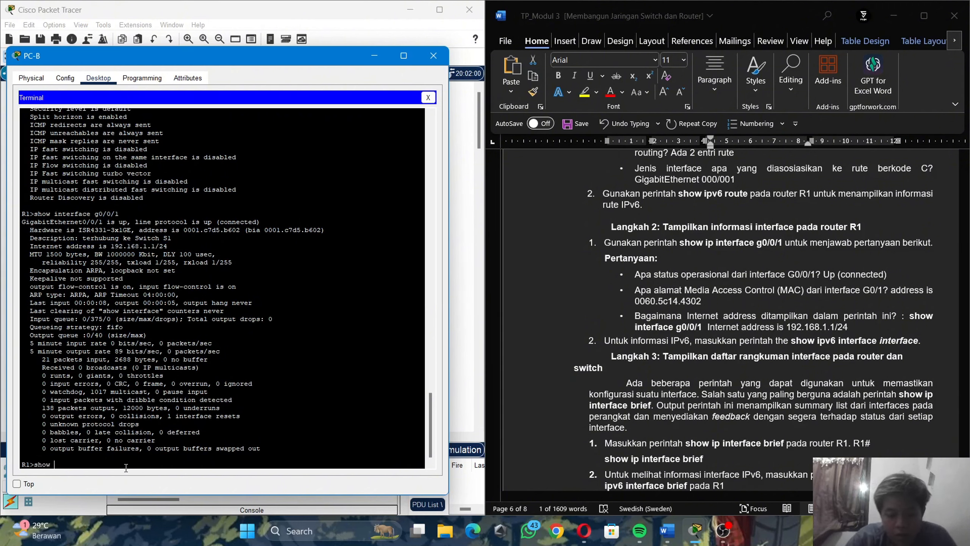
{"action": "type", "text": " upv6"}
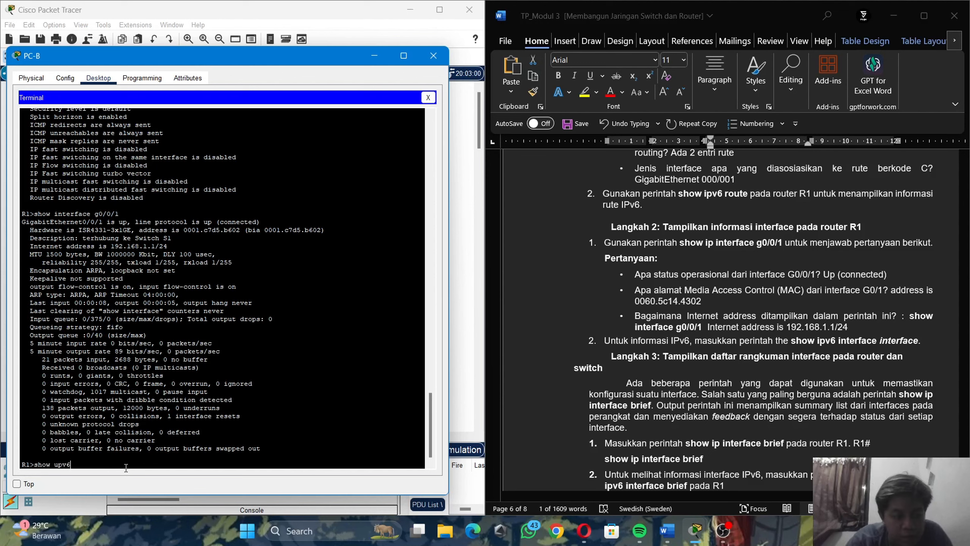
{"action": "key", "text": "BackSpace"}
{"action": "key", "text": "BackSpace"}
{"action": "key", "text": "BackSpace"}
{"action": "key", "text": "BackSpace"}
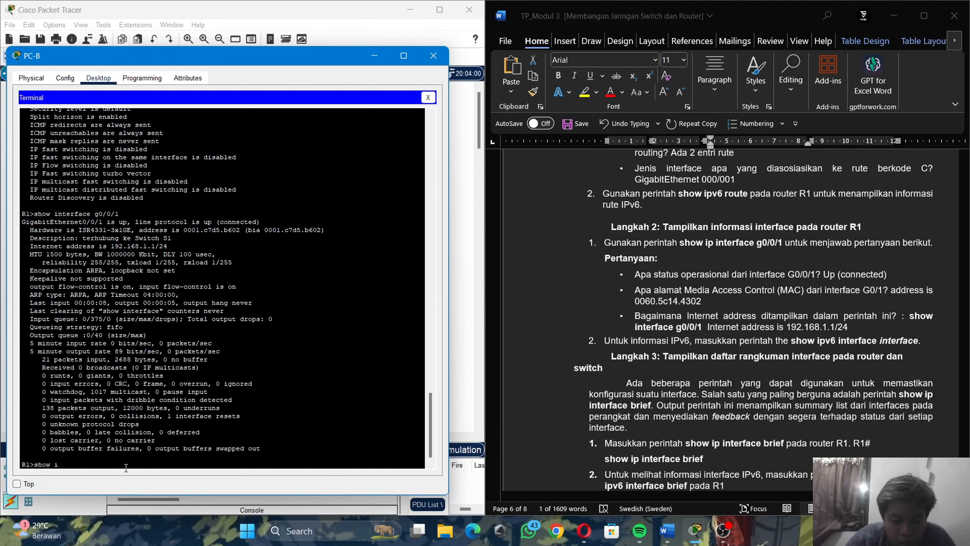
{"action": "type", "text": "ipv"}
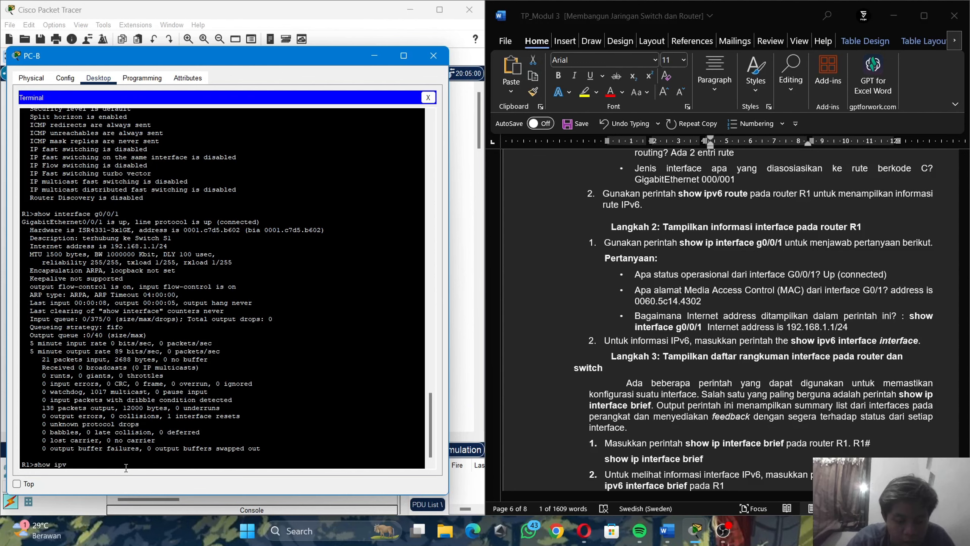
{"action": "type", "text": "6"}
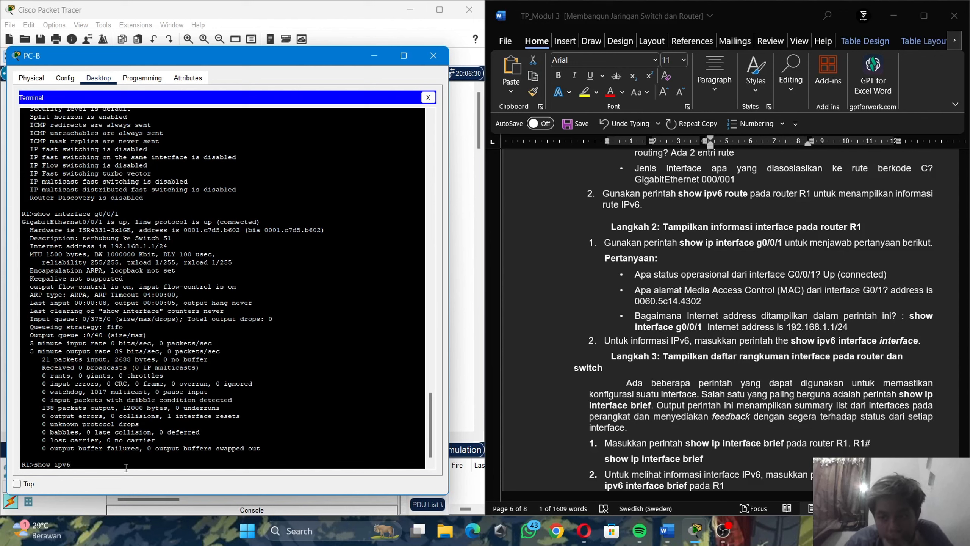
{"action": "type", "text": " interface"}
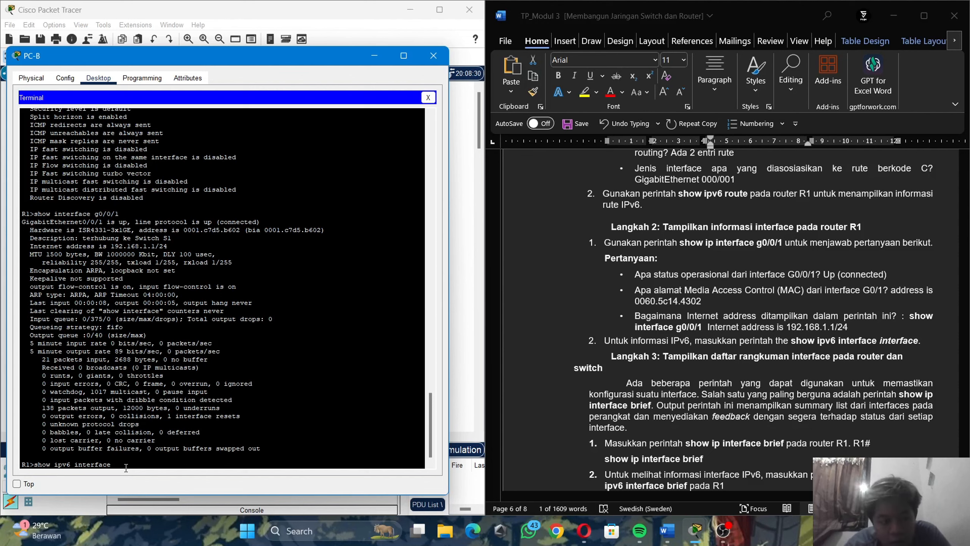
{"action": "key", "text": "Return"}
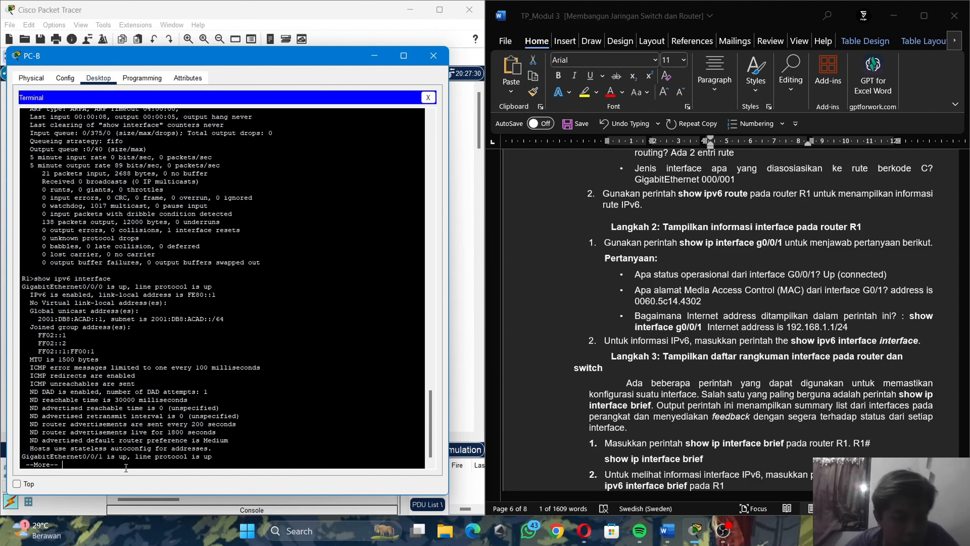
Step: Page through the IPv6 interface listing to its end, reading the details of each GigabitEthernet interface
{"action": "key", "text": "Return"}
{"action": "key", "text": "Return"}
{"action": "key", "text": "Return"}
{"action": "key", "text": "Return"}
{"action": "key", "text": "Return"}
{"action": "key", "text": "Return"}
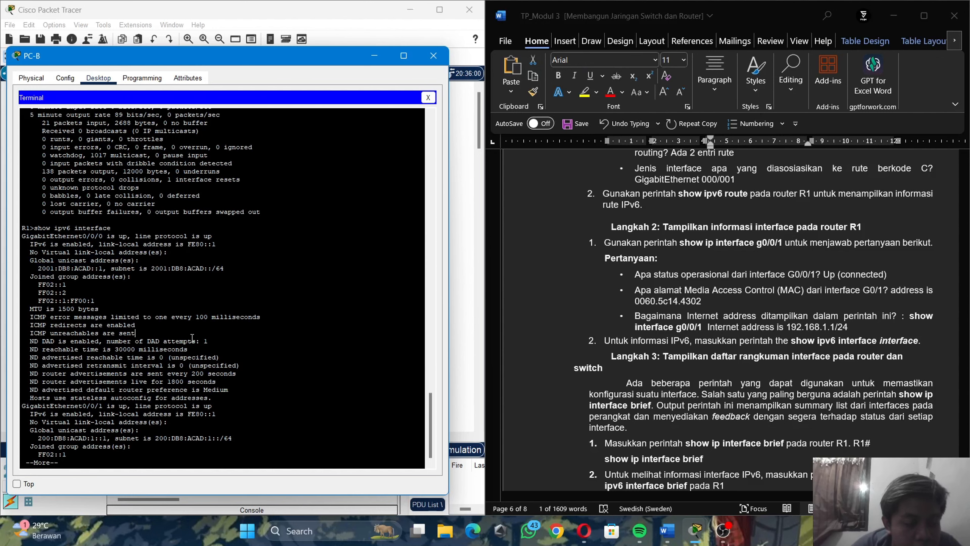
{"action": "key", "text": "Return"}
{"action": "key", "text": "Return"}
{"action": "key", "text": "Return"}
{"action": "key", "text": "Return"}
{"action": "key", "text": "Return"}
{"action": "key", "text": "Return"}
{"action": "key", "text": "Return"}
{"action": "key", "text": "Return"}
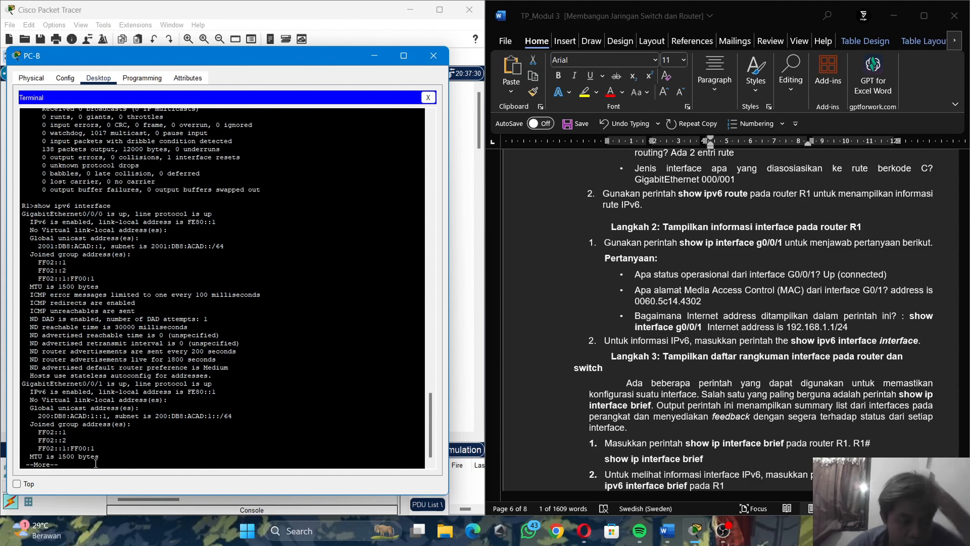
{"action": "key", "text": "Return"}
{"action": "key", "text": "Return"}
{"action": "key", "text": "Return"}
{"action": "key", "text": "Return"}
{"action": "key", "text": "Return"}
{"action": "key", "text": "Return"}
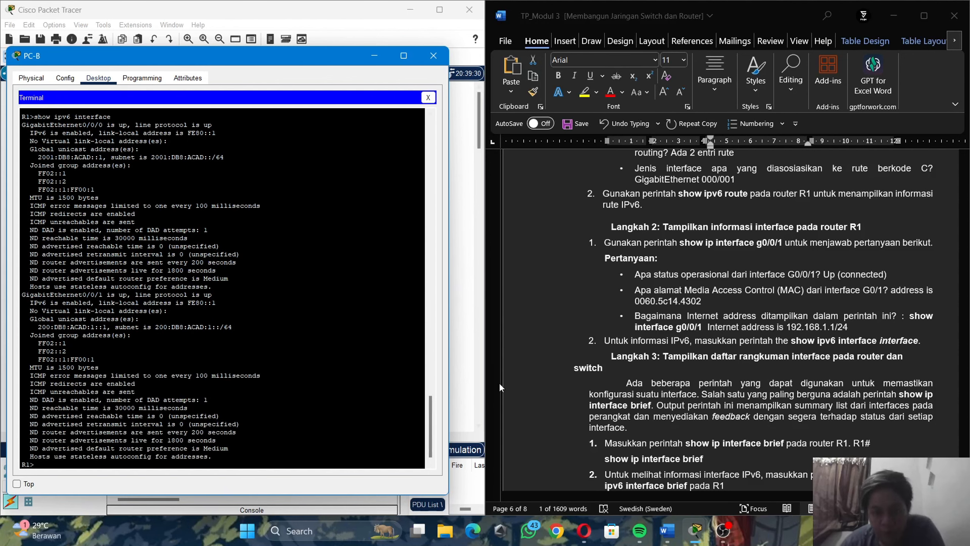
Step: Continue to the module's Langkah 3 and run show ip interface brief on R1
{"action": "scroll", "coordinate": [651, 390], "scroll_direction": "down", "scroll_amount": 1}
{"action": "scroll", "coordinate": [651, 391], "scroll_direction": "up", "scroll_amount": 2}
{"action": "scroll", "coordinate": [650, 391], "scroll_direction": "up", "scroll_amount": 3}
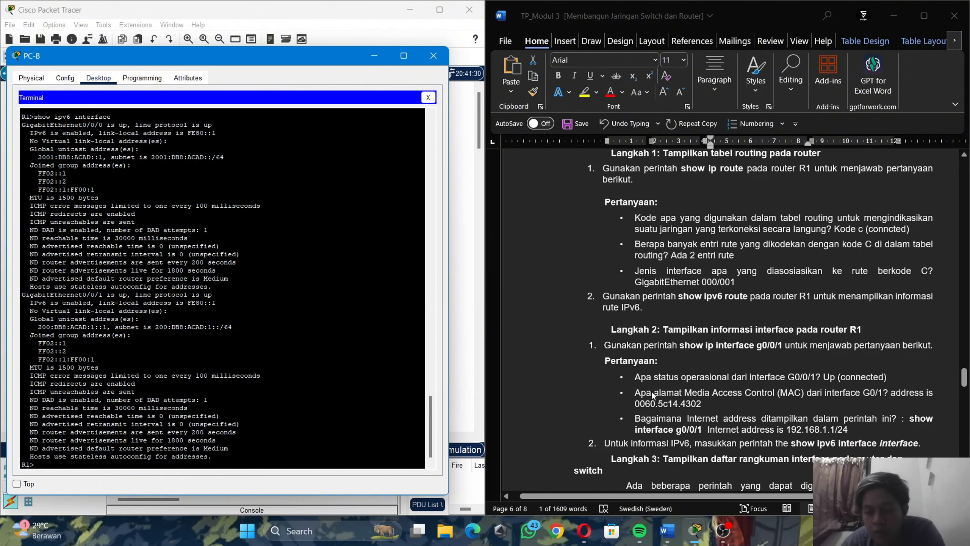
{"action": "scroll", "coordinate": [651, 390], "scroll_direction": "down", "scroll_amount": 6}
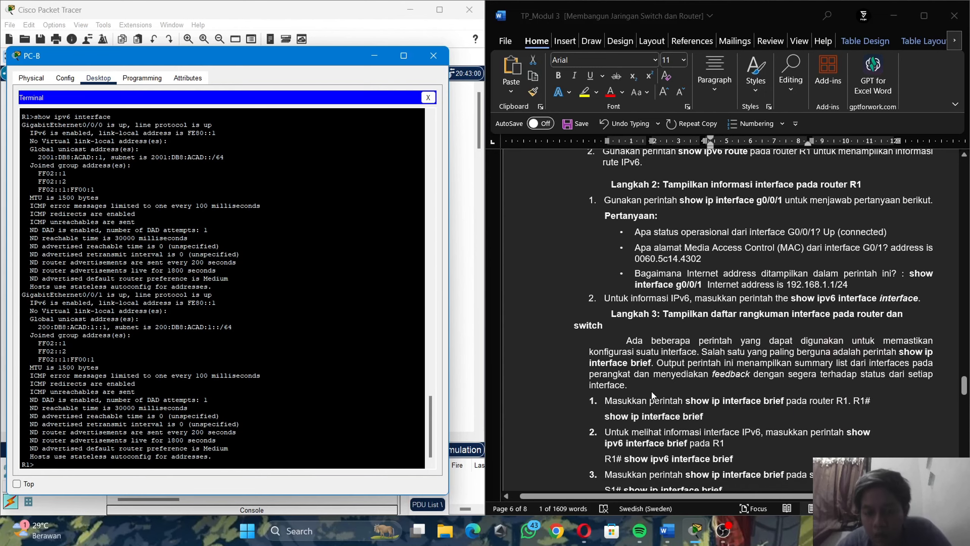
{"action": "scroll", "coordinate": [651, 390], "scroll_direction": "down", "scroll_amount": 2}
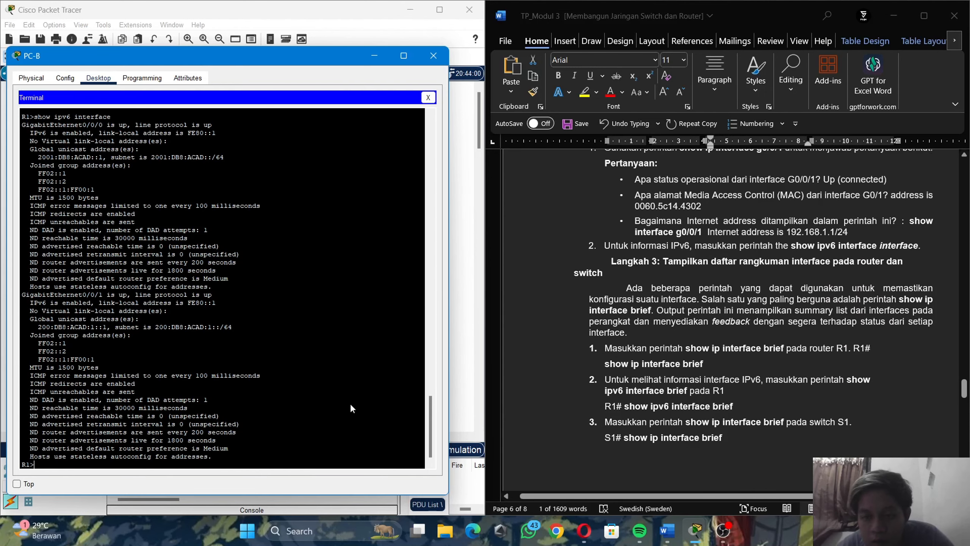
{"action": "type", "text": "show i"}
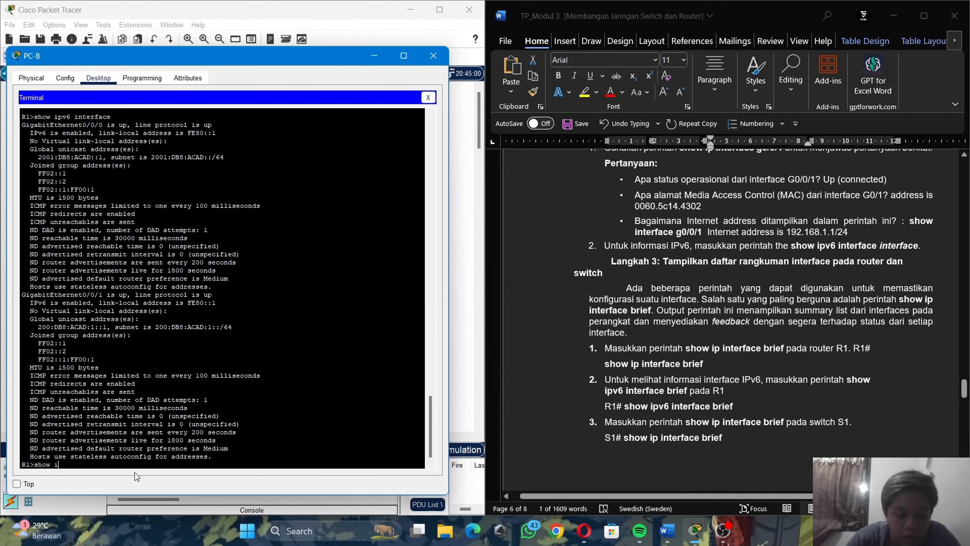
{"action": "type", "text": "p interface bi"}
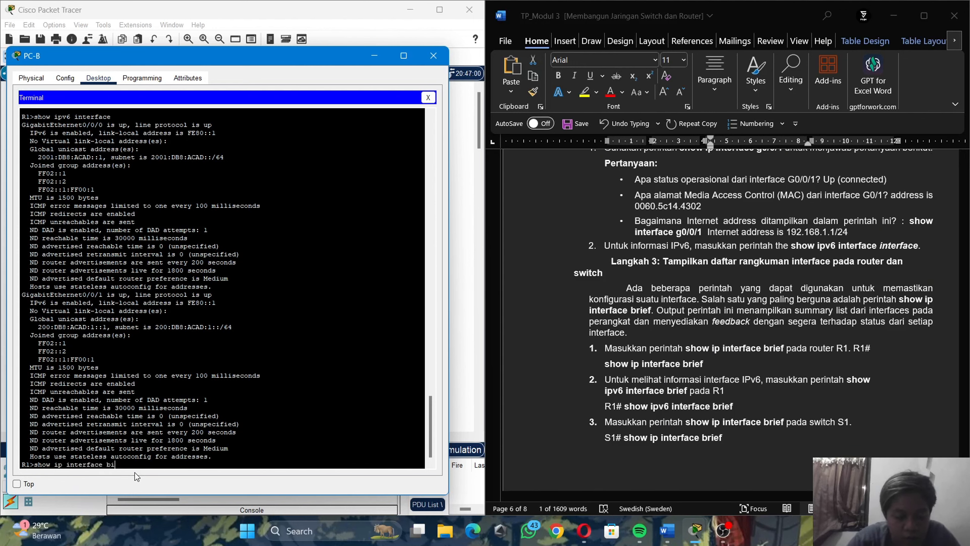
{"action": "type", "text": "r"}
{"action": "key", "text": "BackSpace"}
{"action": "key", "text": "BackSpace"}
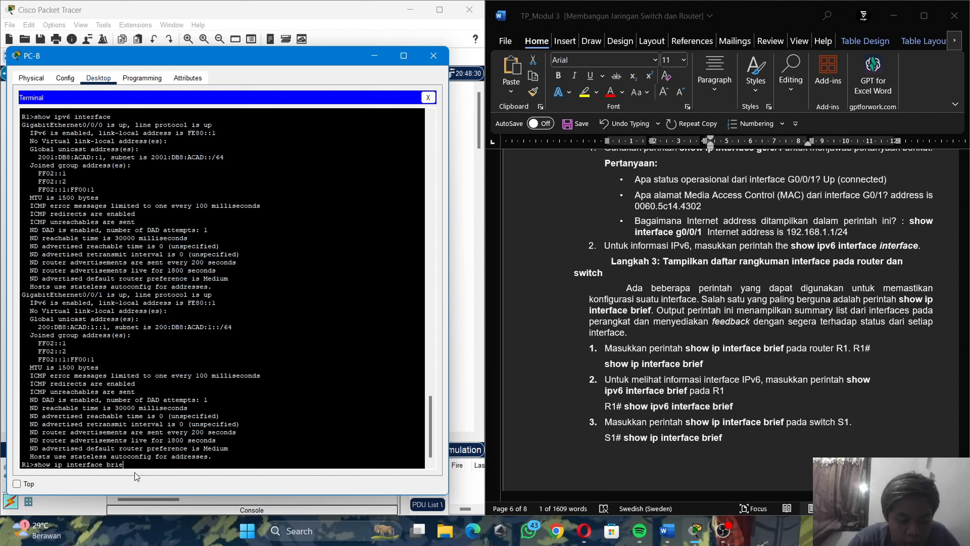
{"action": "key", "text": "Return"}
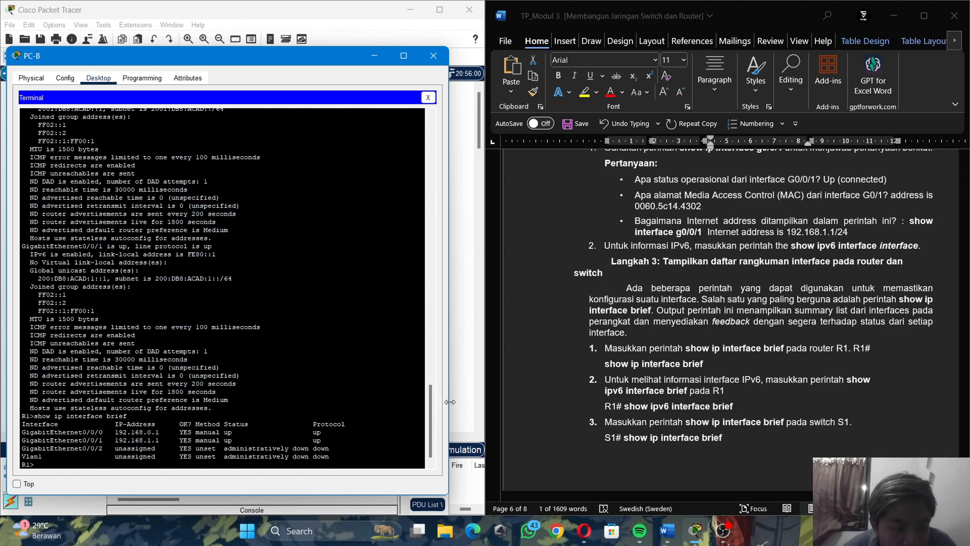
Step: Examine GigabitEthernet0/0/1's protocol status and the module's first Pertanyaan answer on bringing an administratively down G0/0/1 up
{"action": "scroll", "coordinate": [654, 347], "scroll_direction": "down", "scroll_amount": 1}
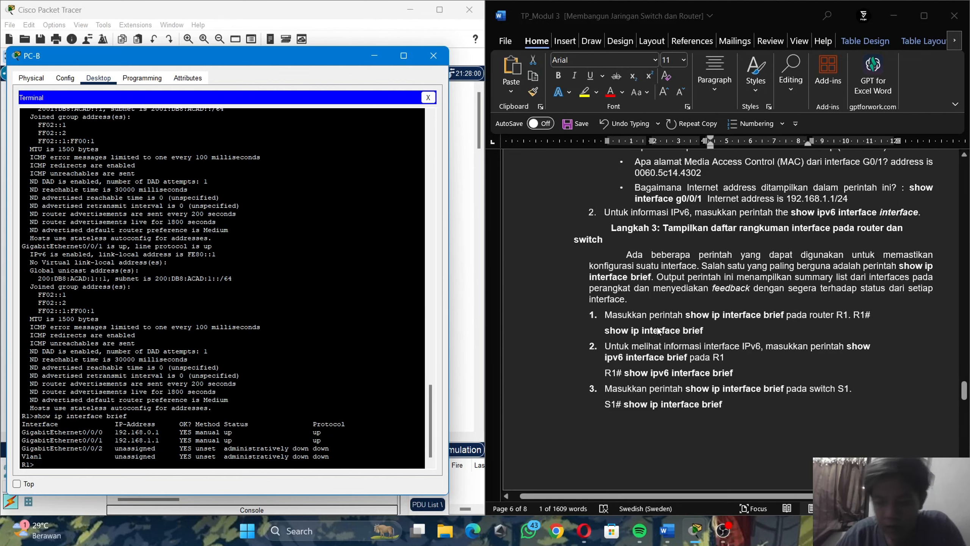
{"action": "scroll", "coordinate": [657, 329], "scroll_direction": "down", "scroll_amount": 6}
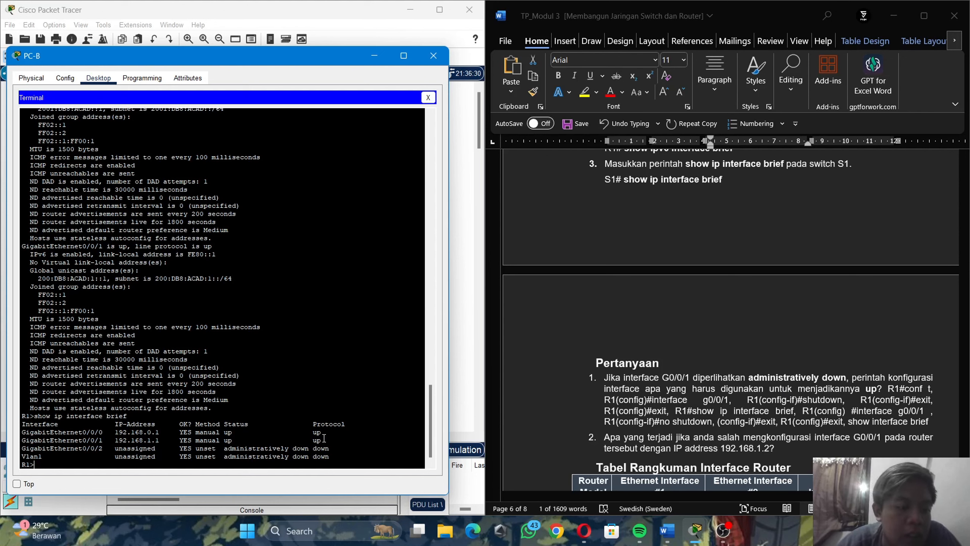
{"action": "left_click_drag", "start_coordinate": [323, 439], "coordinate": [318, 440]}
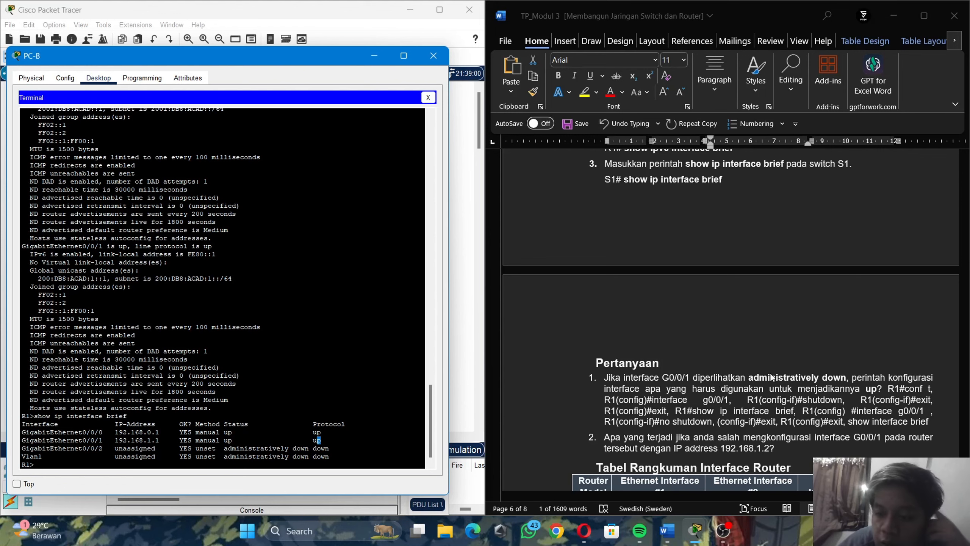
{"action": "left_click", "coordinate": [884, 392]}
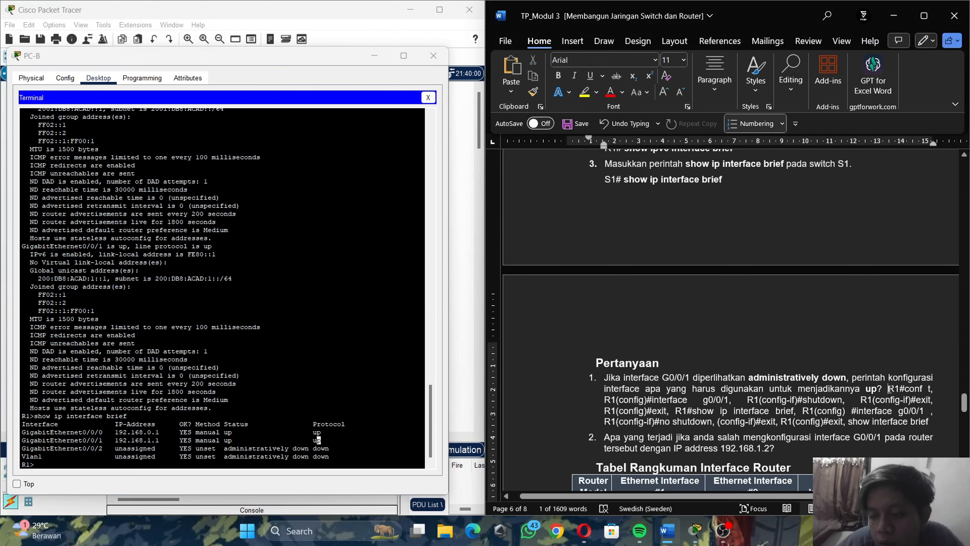
{"action": "left_click_drag", "start_coordinate": [888, 388], "coordinate": [933, 422]}
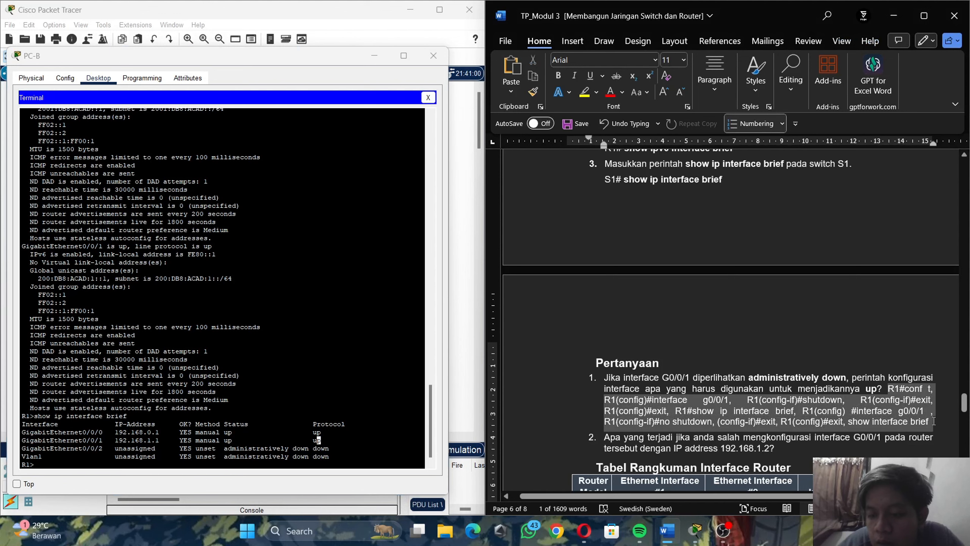
{"action": "left_click", "coordinate": [922, 427]}
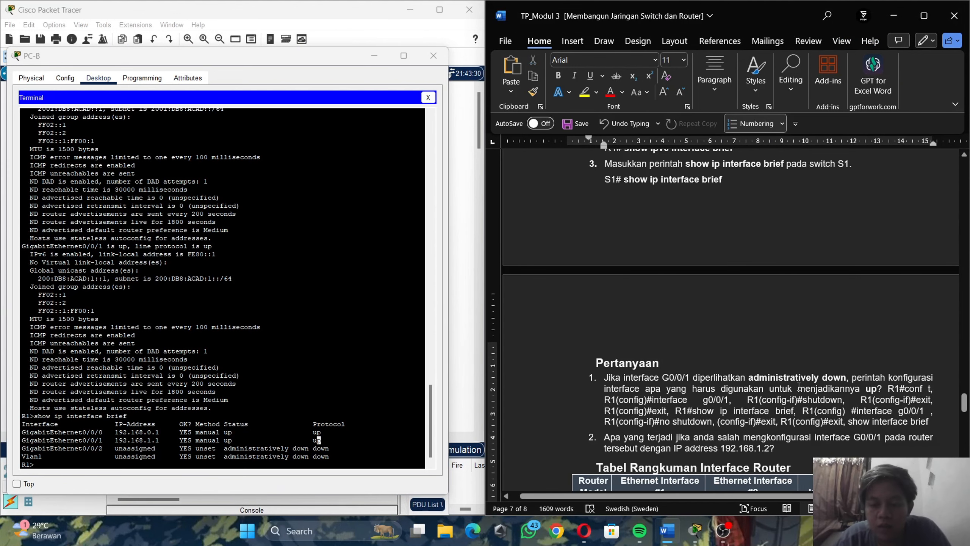
Step: Return to Langkah 3's second instruction, run show ipv6 interface brief on R1, and go to the module's Pertanyaan section
{"action": "scroll", "coordinate": [796, 381], "scroll_direction": "up", "scroll_amount": 5}
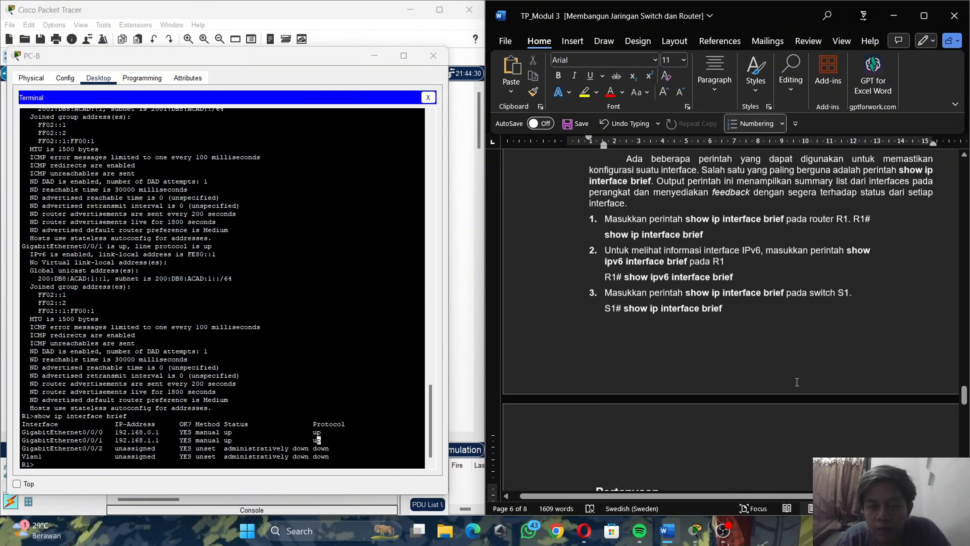
{"action": "scroll", "coordinate": [797, 381], "scroll_direction": "up", "scroll_amount": 2}
{"action": "scroll", "coordinate": [797, 380], "scroll_direction": "down", "scroll_amount": 4}
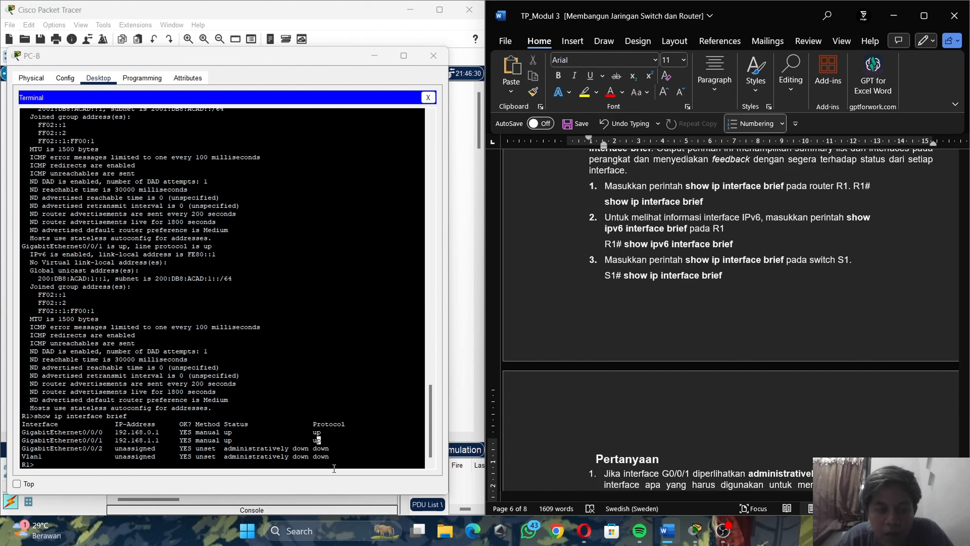
{"action": "left_click", "coordinate": [313, 456]}
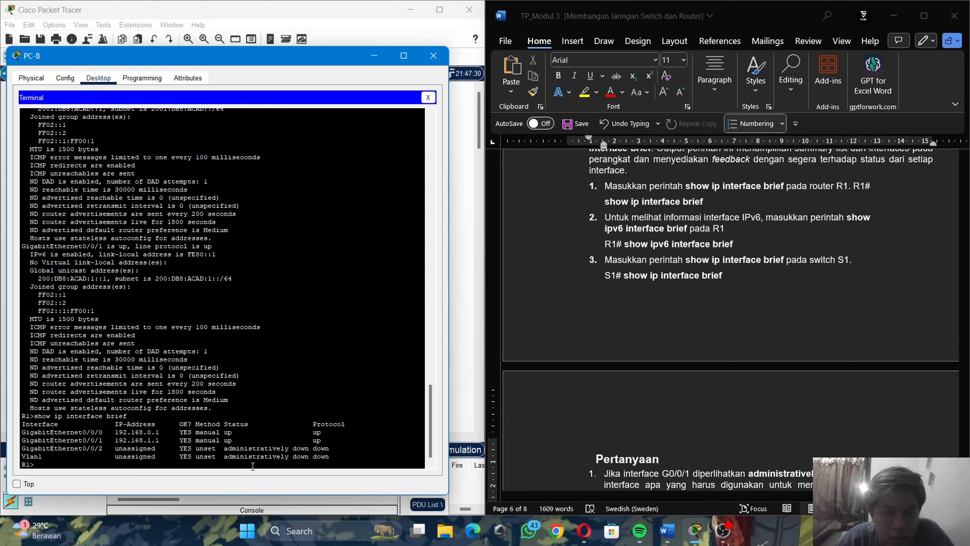
{"action": "type", "text": "sh"}
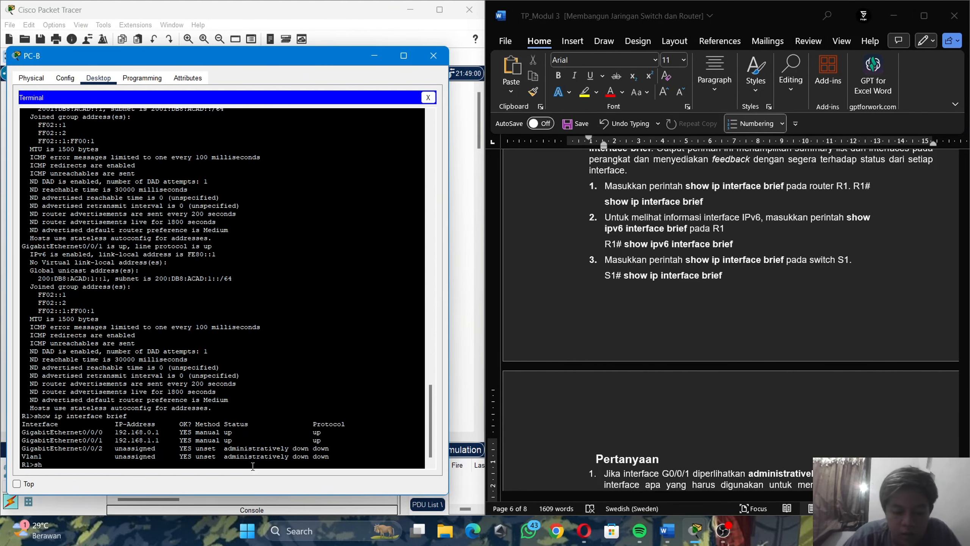
{"action": "type", "text": "ow ip"}
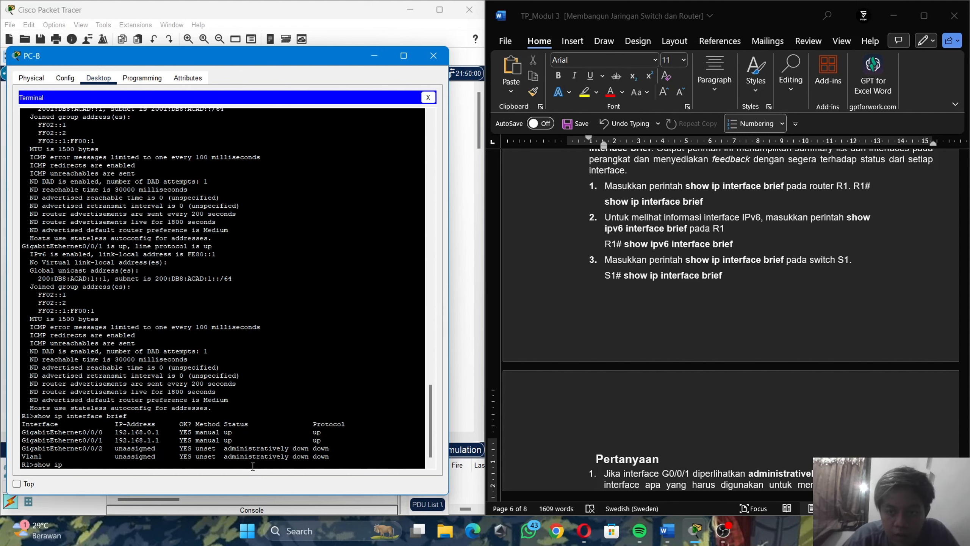
{"action": "type", "text": "v6"}
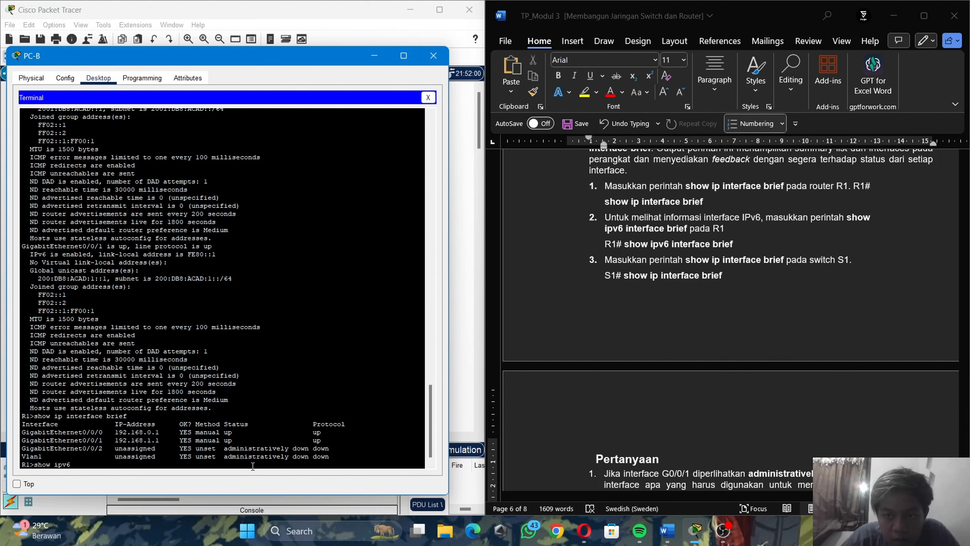
{"action": "type", "text": " i"}
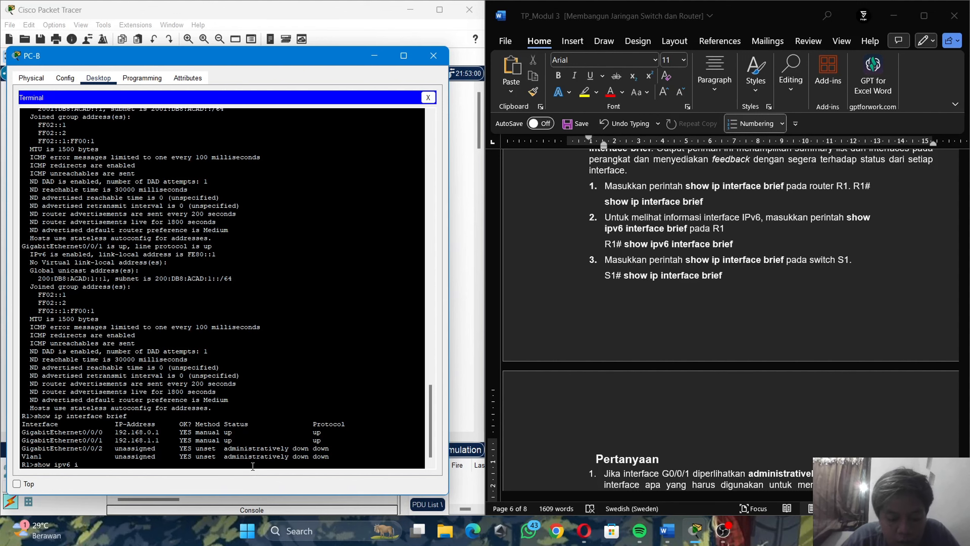
{"action": "type", "text": "nterface"}
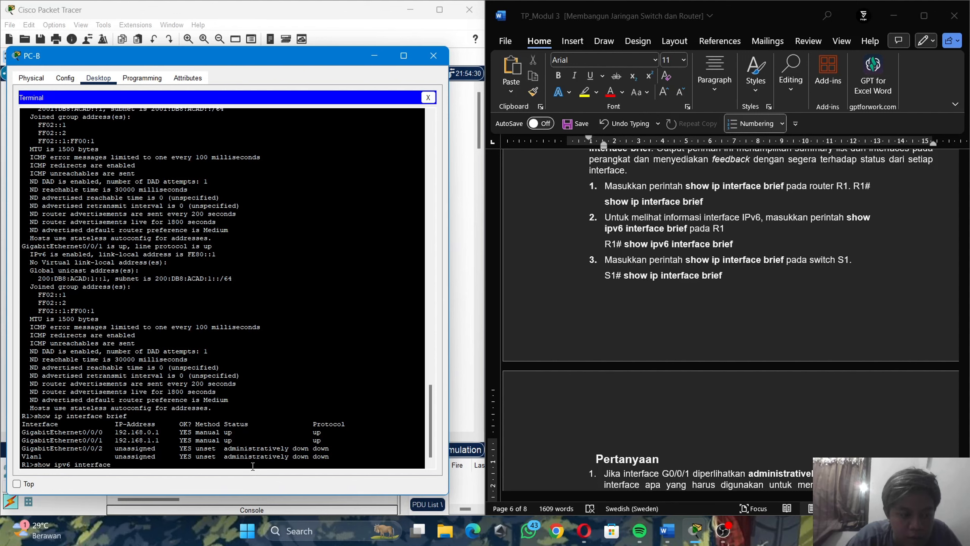
{"action": "type", "text": " brief"}
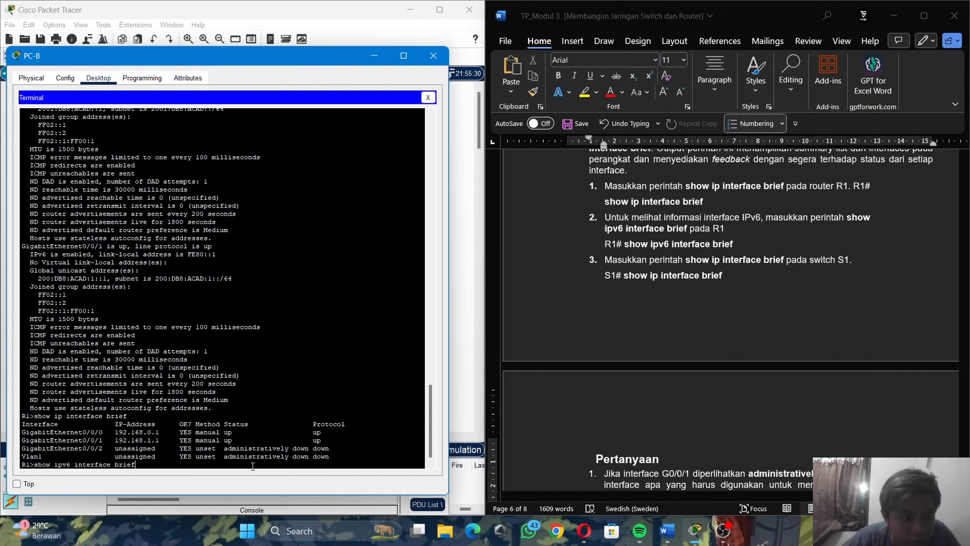
{"action": "key", "text": "Return"}
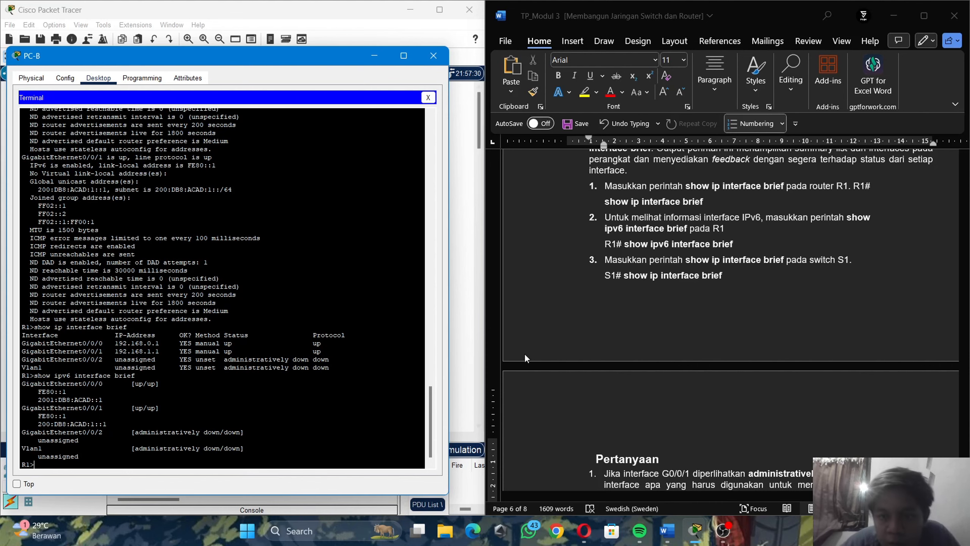
{"action": "scroll", "coordinate": [692, 356], "scroll_direction": "down", "scroll_amount": 5}
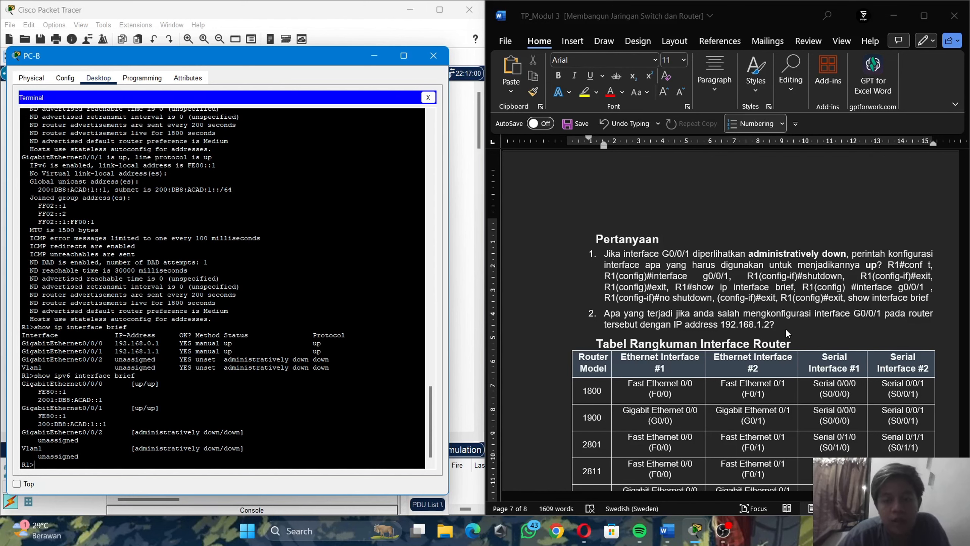
Step: Return to Langkah 3's switch instruction, close PC-B and start a console session on S1 from PC-A's terminal with the default port settings
{"action": "scroll", "coordinate": [785, 328], "scroll_direction": "down", "scroll_amount": 5}
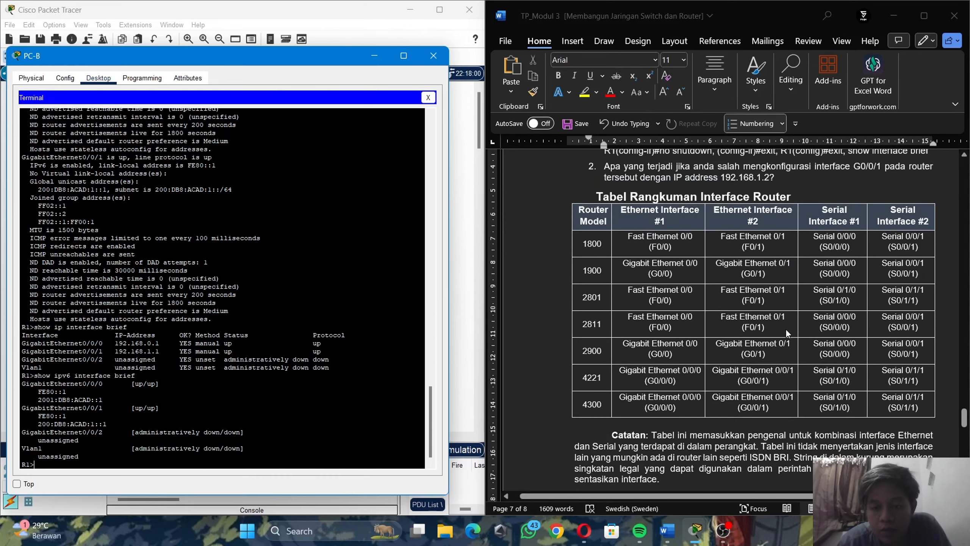
{"action": "scroll", "coordinate": [785, 328], "scroll_direction": "up", "scroll_amount": 20}
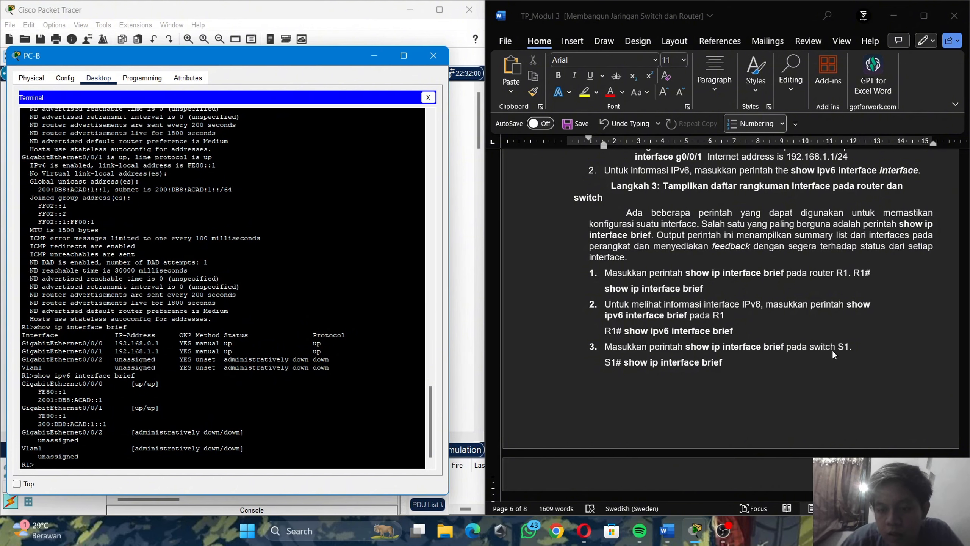
{"action": "left_click", "coordinate": [433, 56]}
{"action": "left_click", "coordinate": [53, 302]}
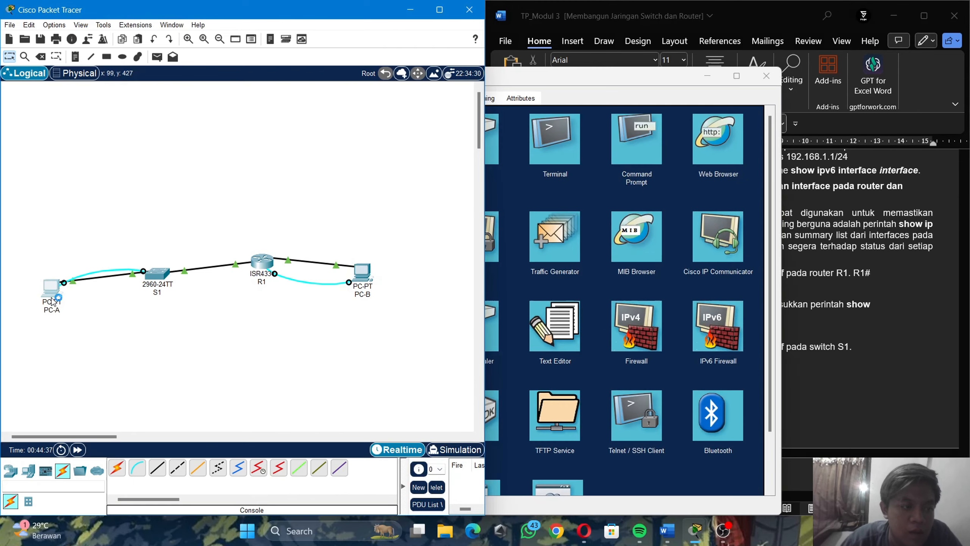
{"action": "left_click_drag", "start_coordinate": [748, 78], "coordinate": [324, 51]}
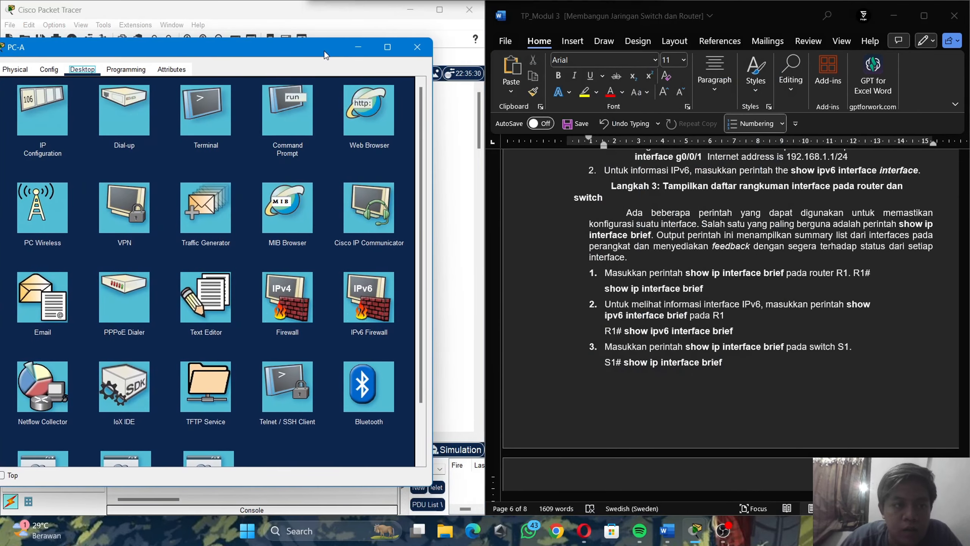
{"action": "left_click", "coordinate": [208, 120]}
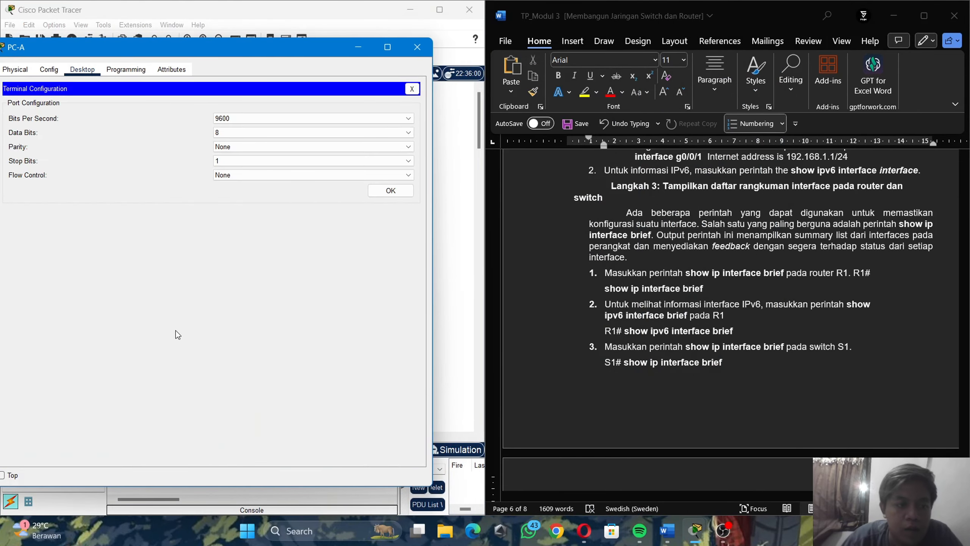
{"action": "left_click", "coordinate": [393, 191]}
{"action": "key", "text": "Return"}
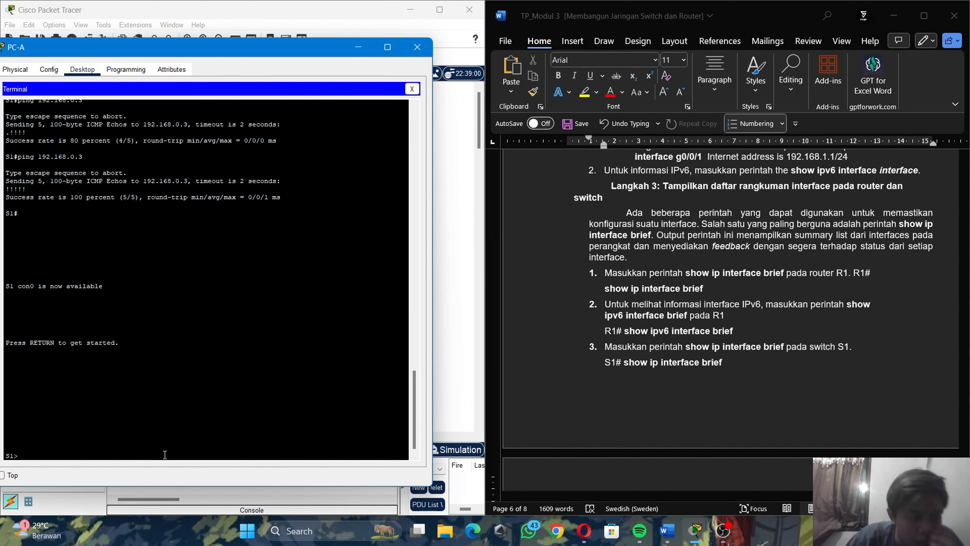
Step: Run show ip interface brief on switch S1
{"action": "type", "text": "show ip"}
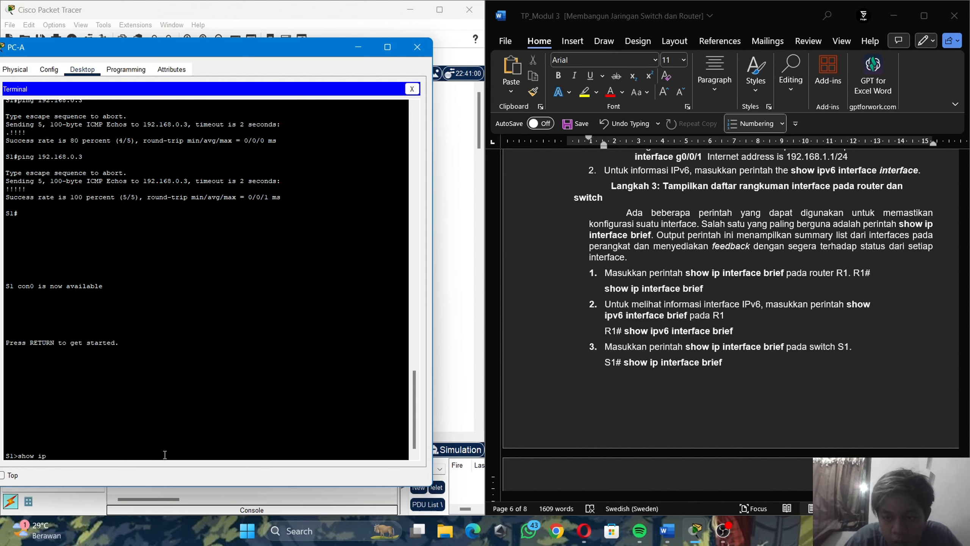
{"action": "type", "text": " interf"}
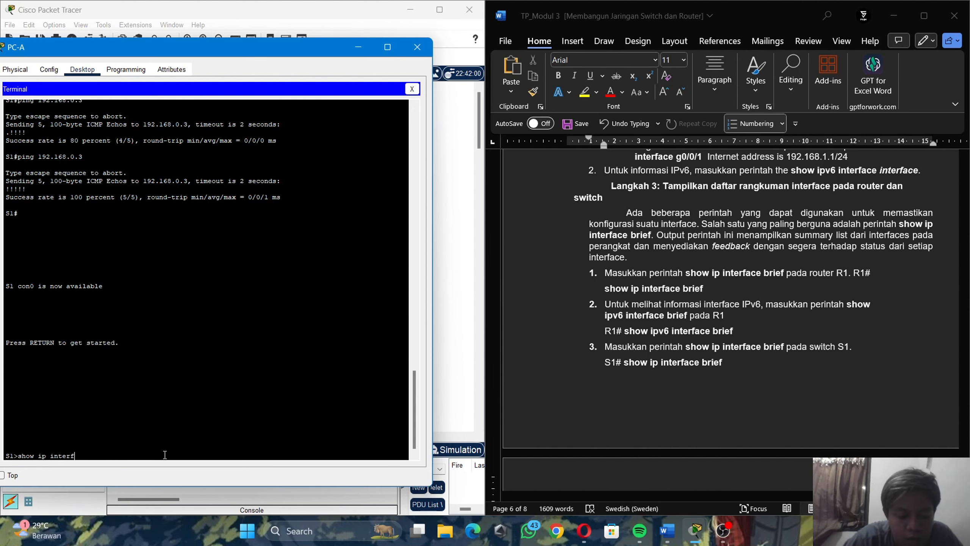
{"action": "type", "text": "ace brie"}
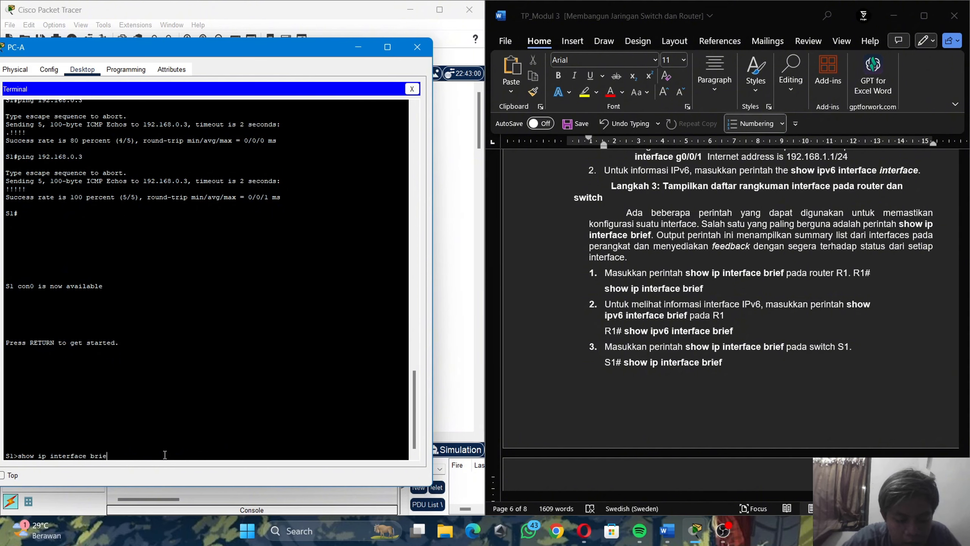
{"action": "type", "text": "f"}
{"action": "key", "text": "Return"}
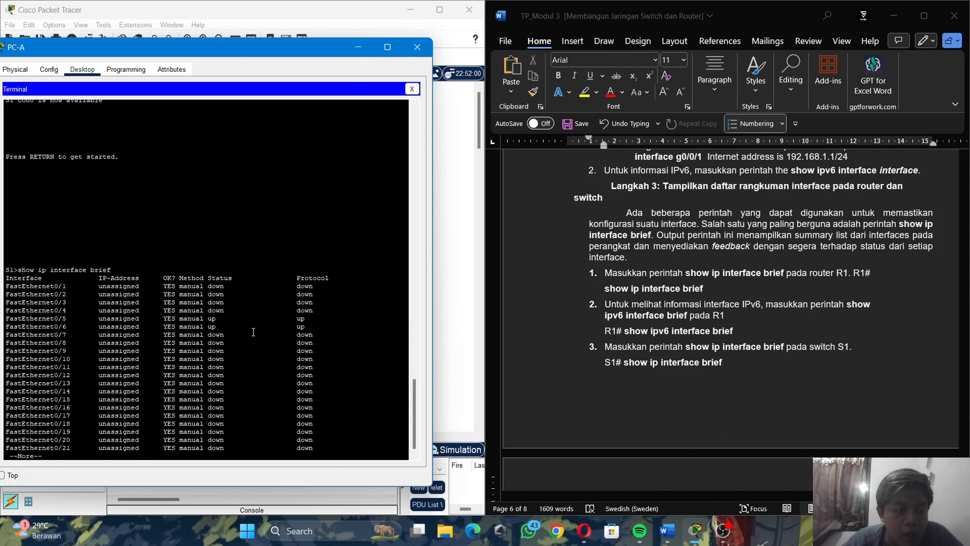
Step: Page through S1's interface summary to its end and continue to the module's Tabel Rangkuman Interface Router
{"action": "key", "text": "Return"}
{"action": "key", "text": "Return"}
{"action": "key", "text": "Return"}
{"action": "key", "text": "Return"}
{"action": "key", "text": "Return"}
{"action": "key", "text": "Return"}
{"action": "key", "text": "Return"}
{"action": "key", "text": "Return"}
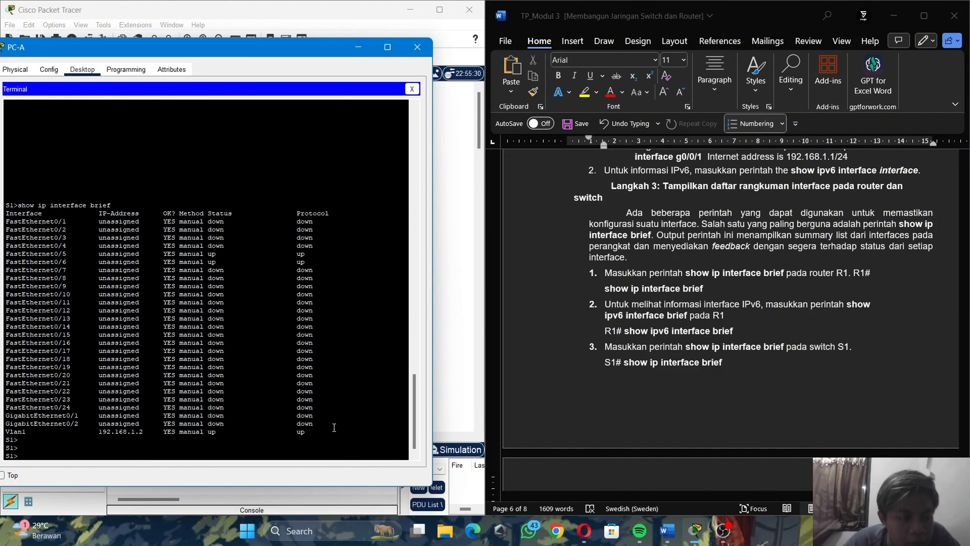
{"action": "scroll", "coordinate": [710, 355], "scroll_direction": "down", "scroll_amount": 5}
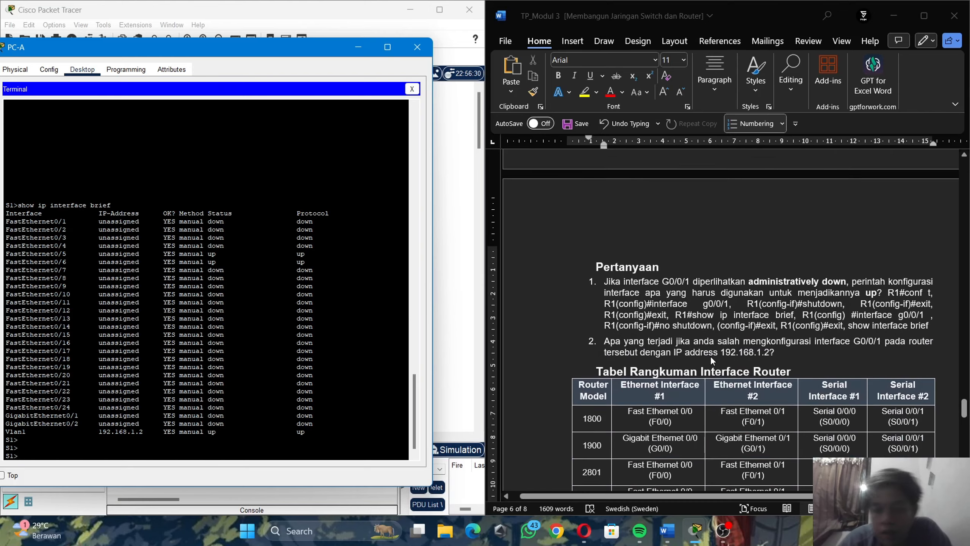
{"action": "scroll", "coordinate": [710, 355], "scroll_direction": "down", "scroll_amount": 5}
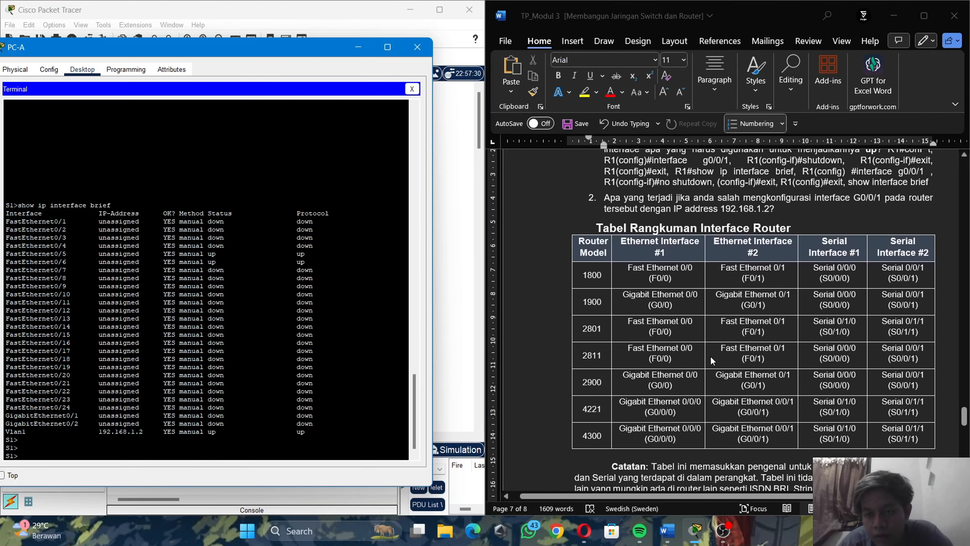